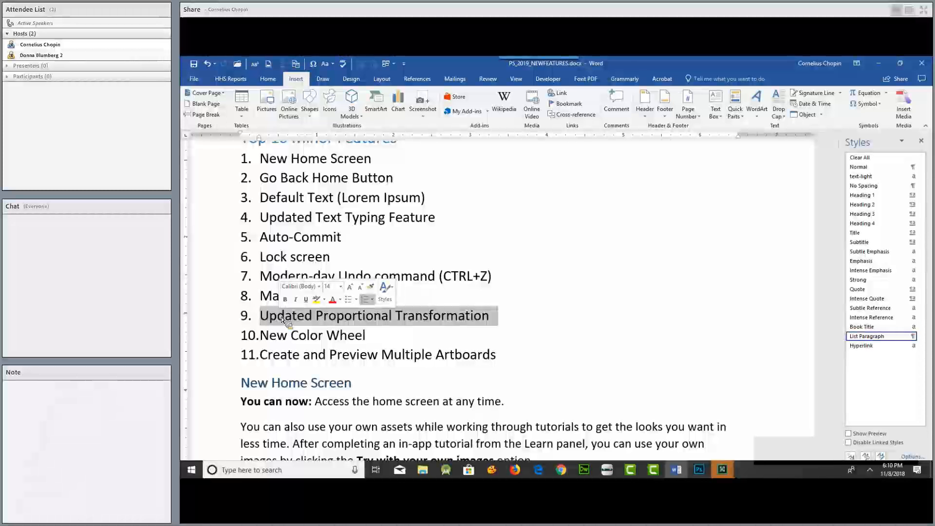
- Switch from the Word notes to Photoshop and open 2butterflies.jpg from the Home screen's recent files
scroll(282, 319, "up", 2)
scroll(282, 319, "down", 4)
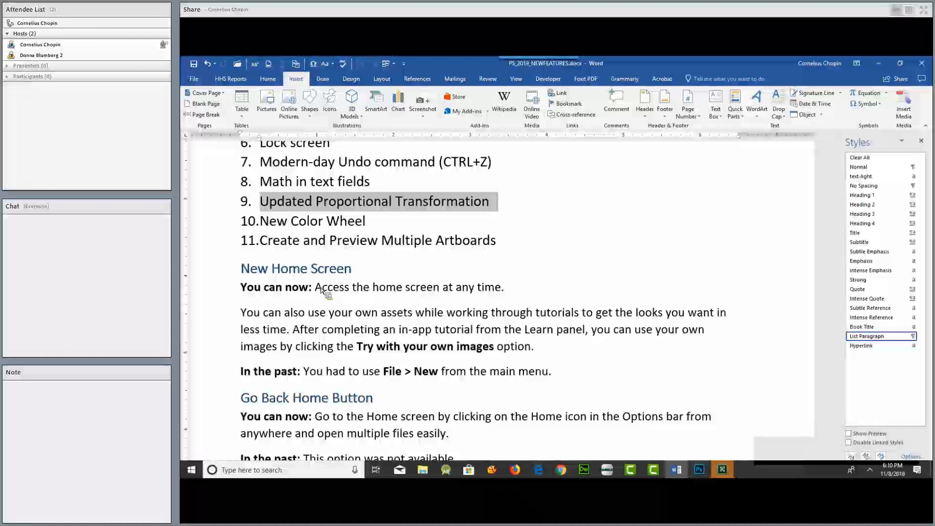
key("alt+Tab")
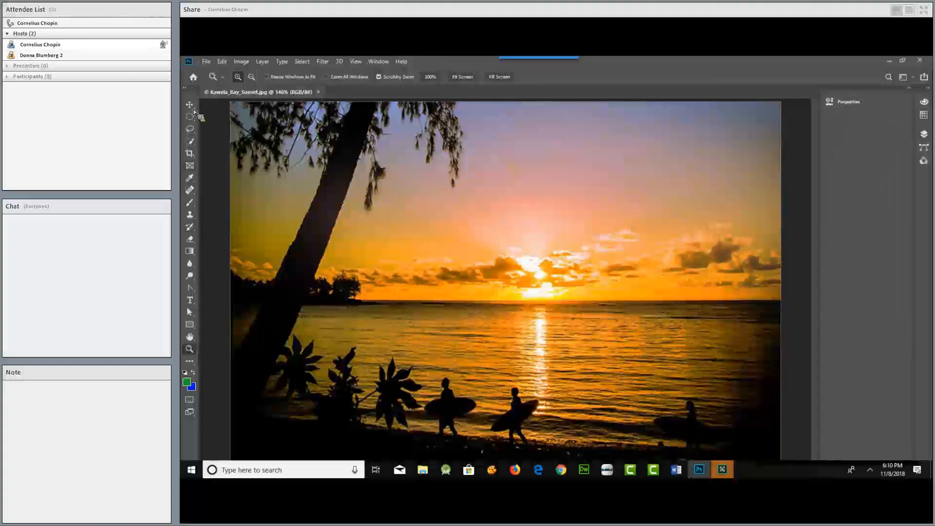
left_click(193, 77)
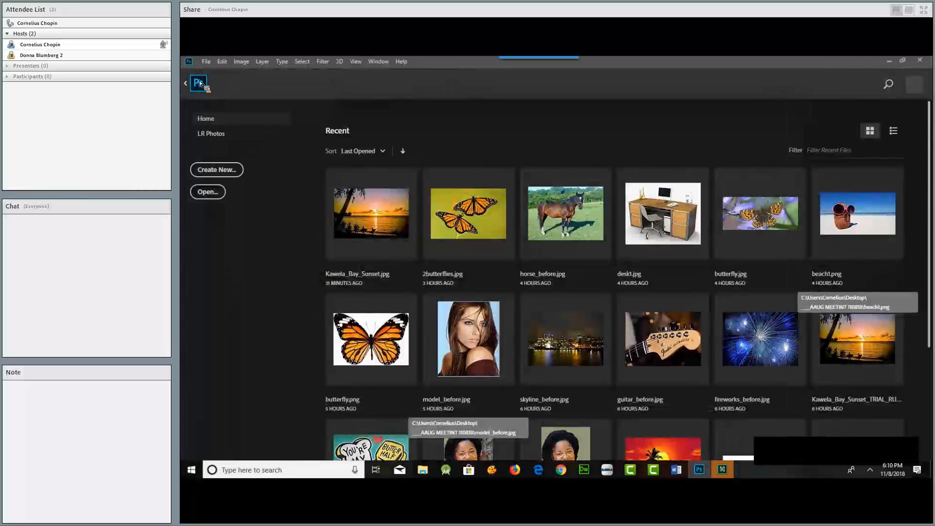
left_click(473, 218)
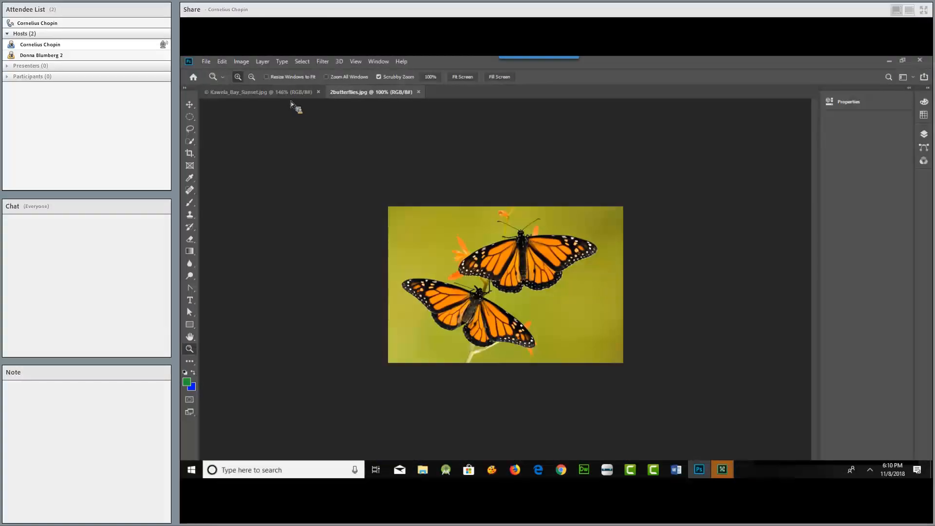
left_click(289, 102)
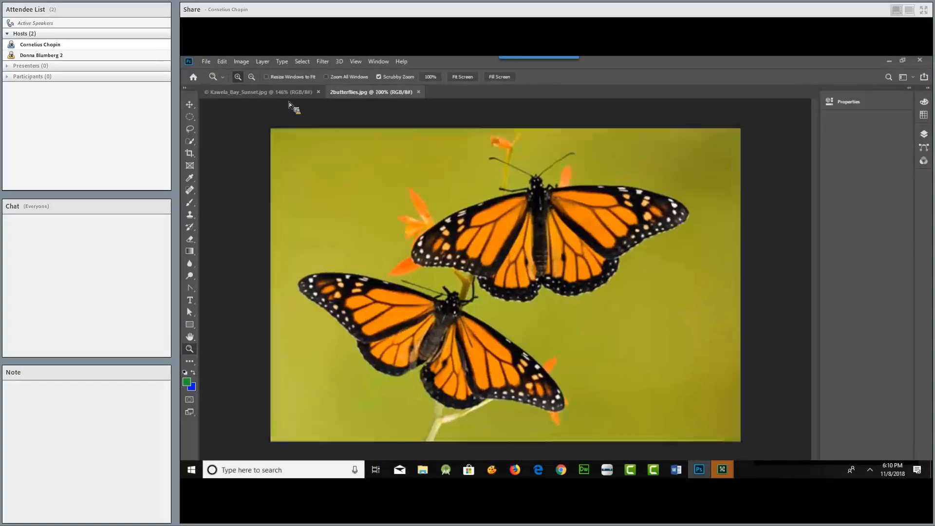
- Open horse_before.jpg from the Home screen's recent files, then revisit the Home screen and return to the horse image
left_click(193, 77)
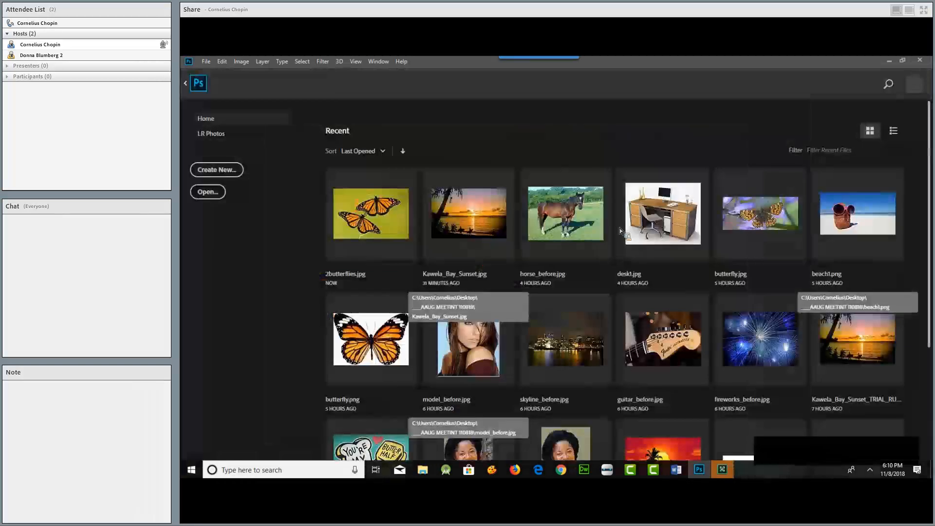
left_click(590, 221)
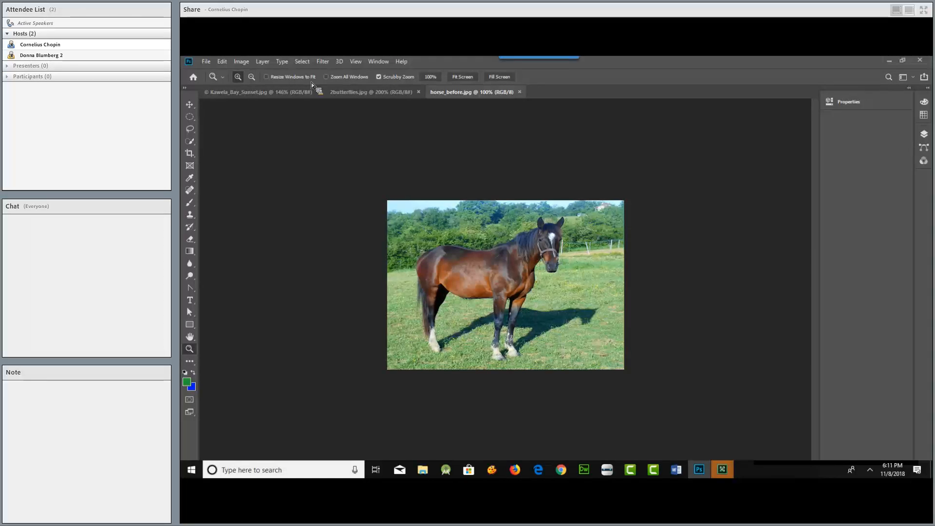
left_click(193, 77)
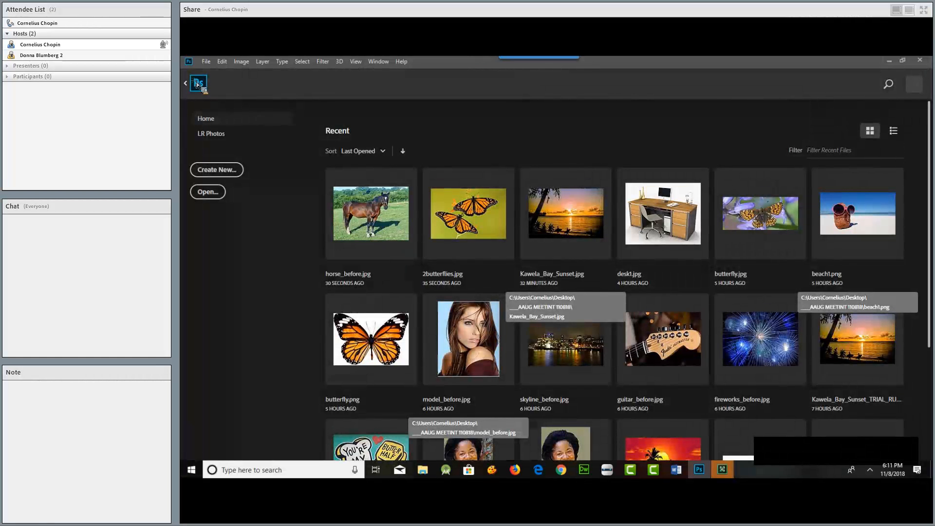
left_click(190, 83)
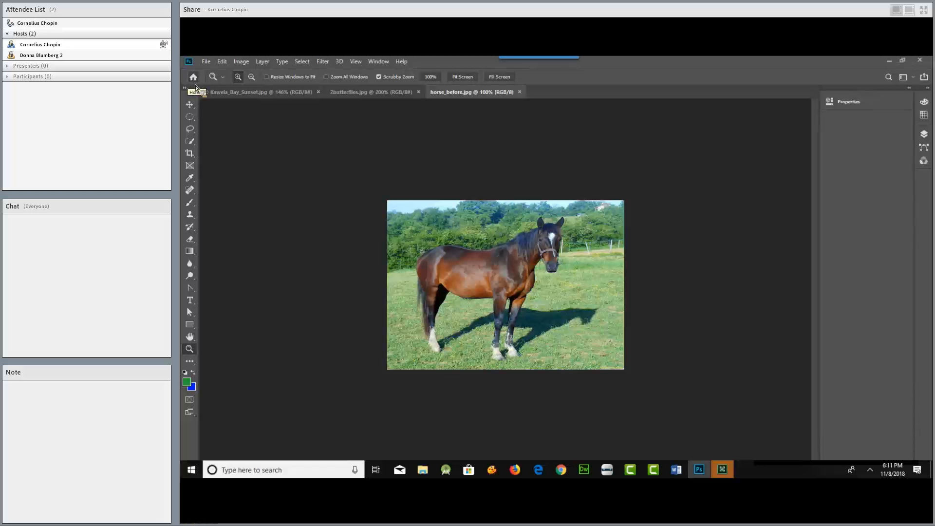
- Check the Go Back Home Button notes in Word and return to Photoshop with Kawela_Bay_Sunset.jpg as the active document
key("alt+Tab")
left_click(408, 287)
scroll(414, 294, "down", 2)
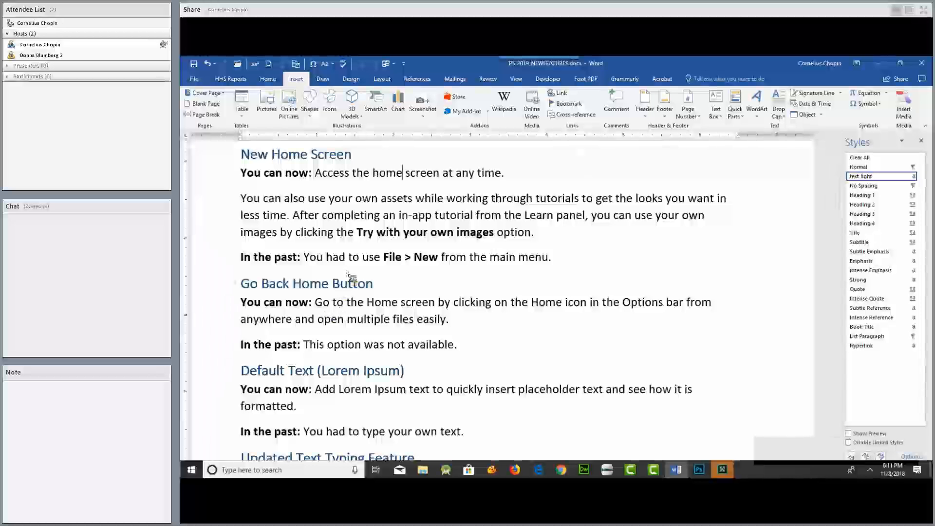
key("alt+Tab")
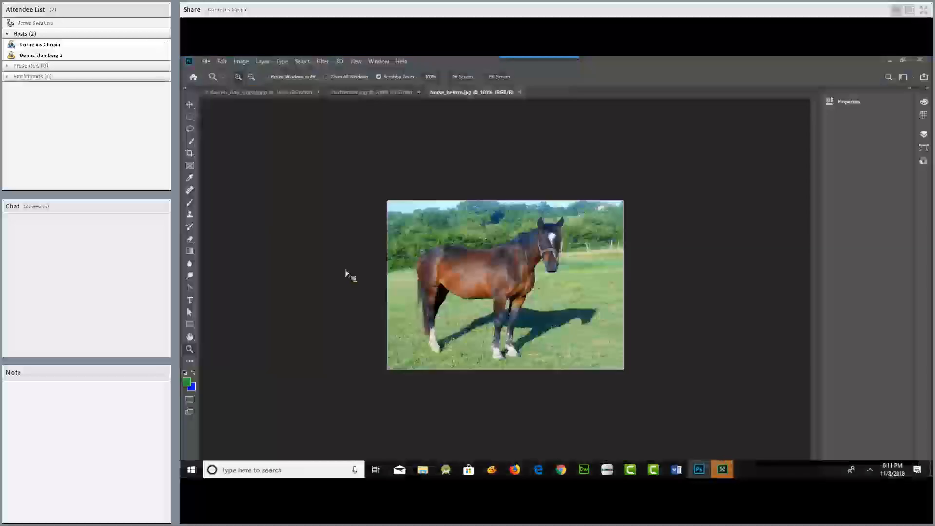
left_click(244, 97)
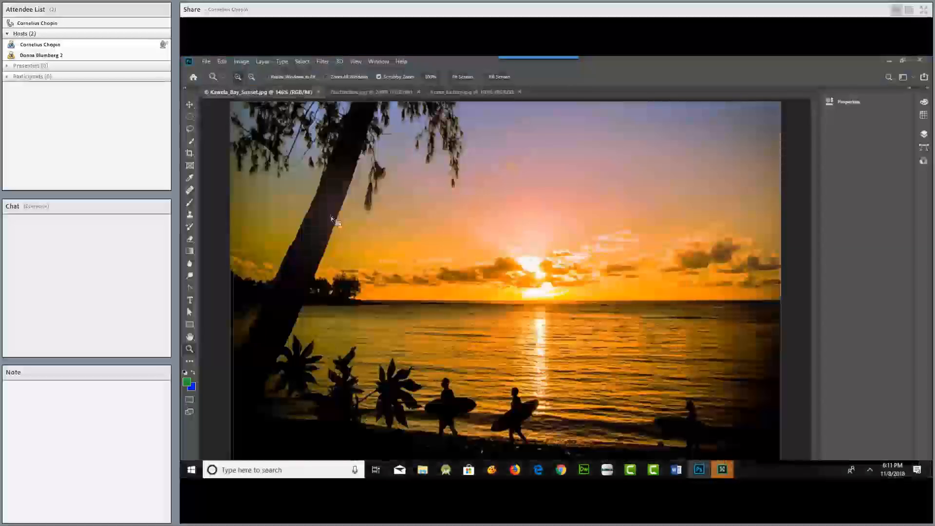
- Read the Default Text (Lorem Ipsum) notes in Word and return to Photoshop
key("alt+Tab")
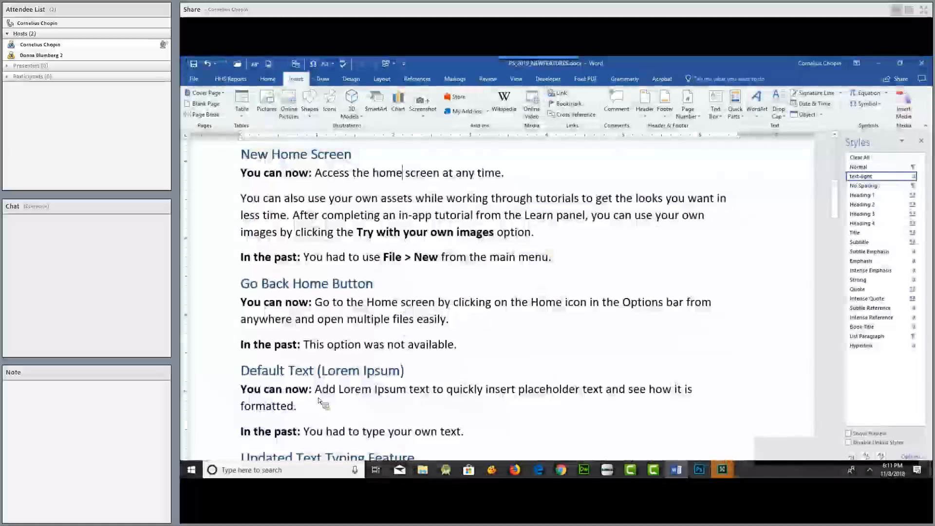
scroll(331, 395, "down", 2)
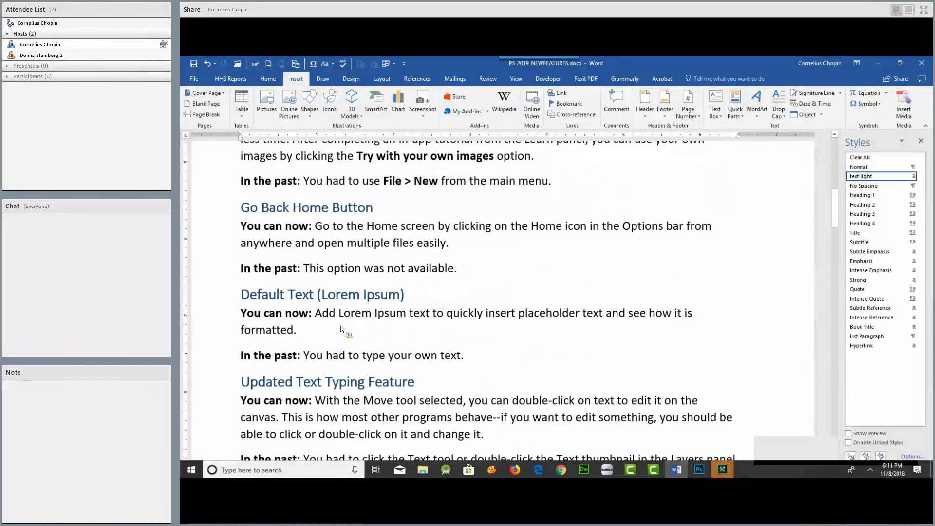
key("alt+Tab")
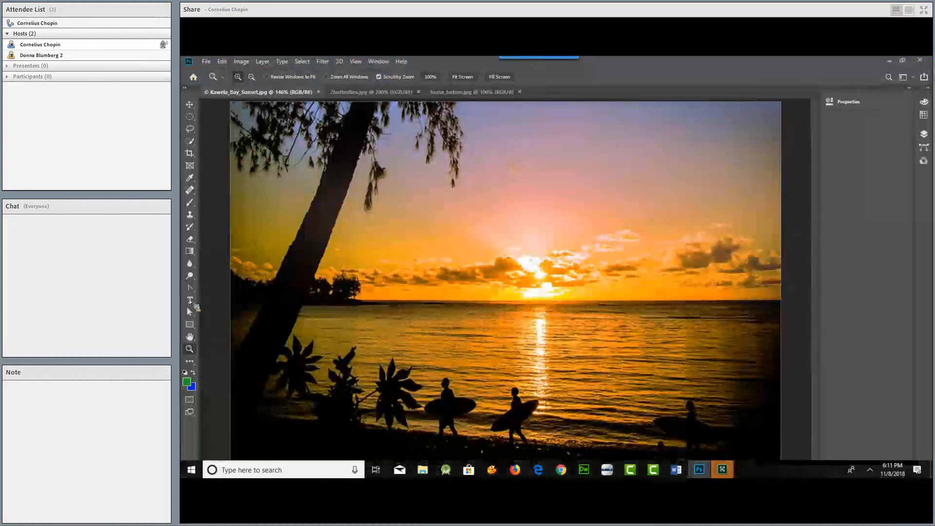
- Place default Lorem Ipsum text in the sky of the sunset image and move it over the palm trunk
left_click(192, 300)
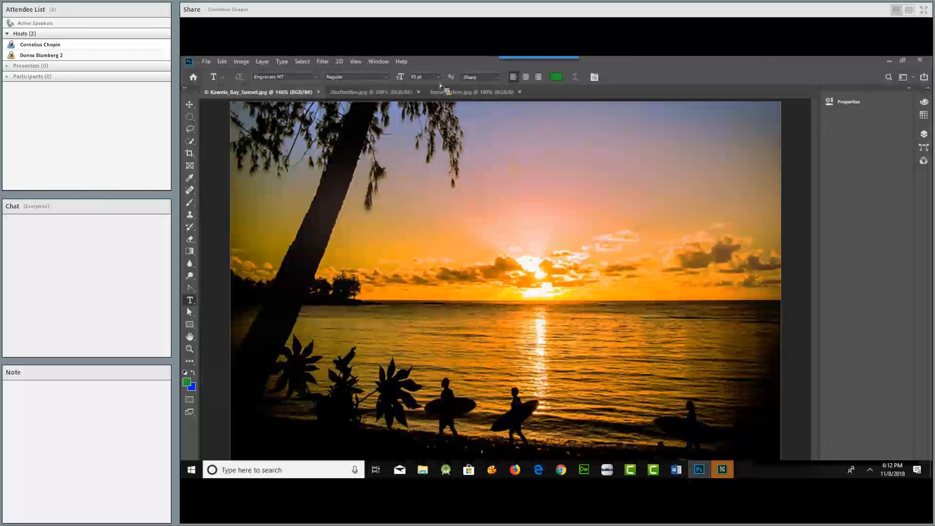
left_click(374, 195)
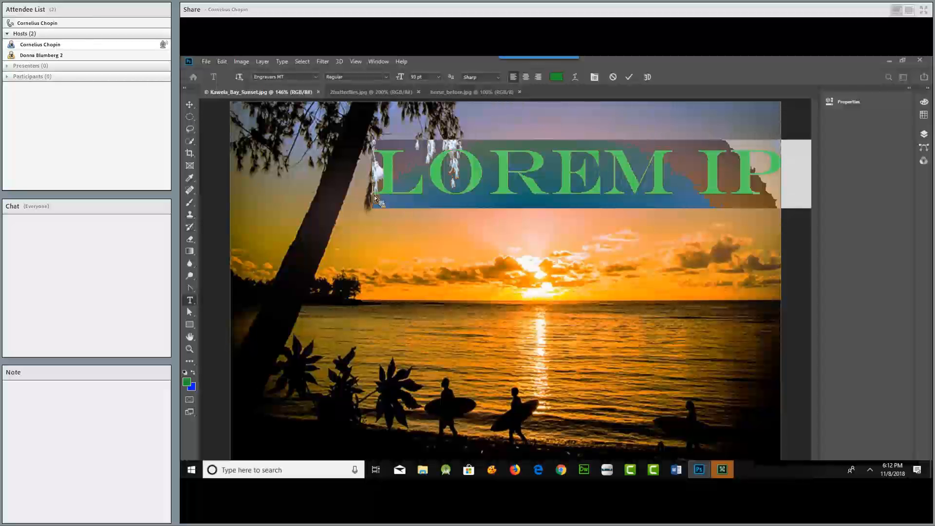
left_click(191, 105)
left_click_drag(422, 185, 320, 186)
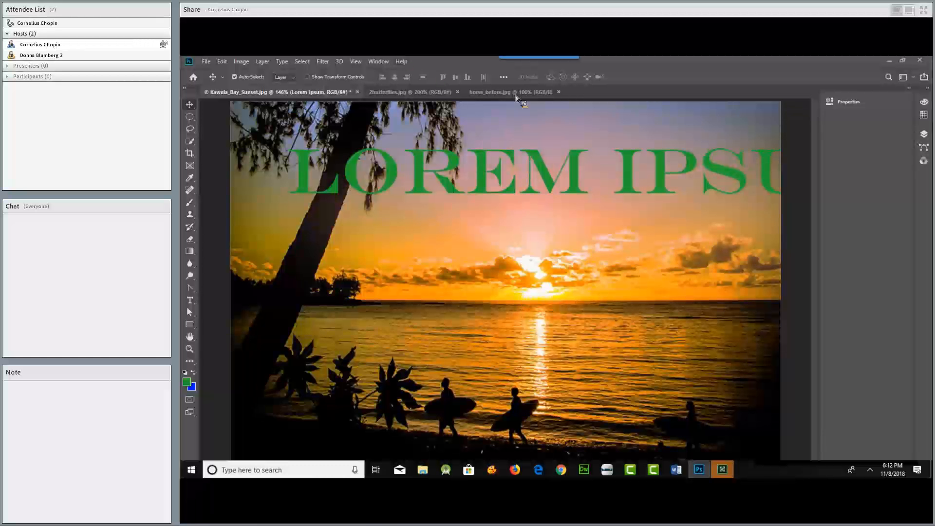
- Delete the Lorem Ipsum text layer from the sunset image
left_click(924, 134)
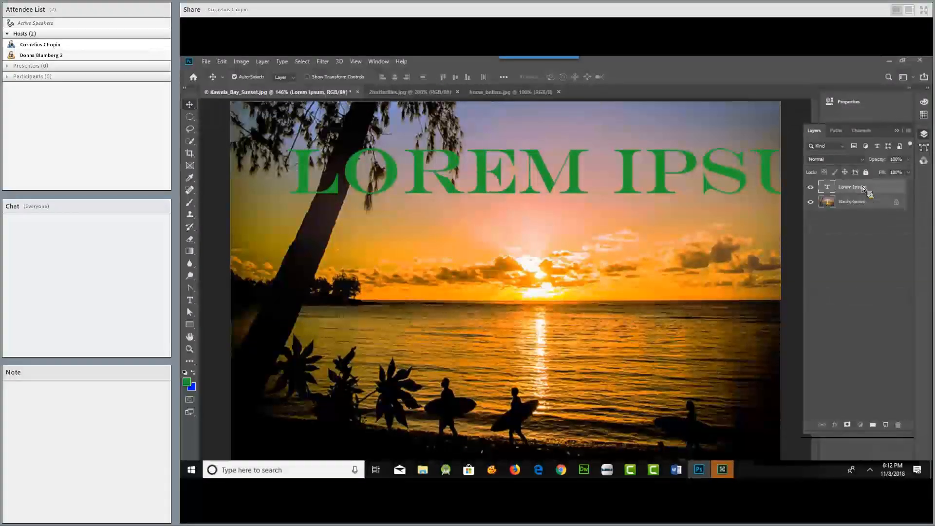
left_click_drag(855, 192, 369, 127)
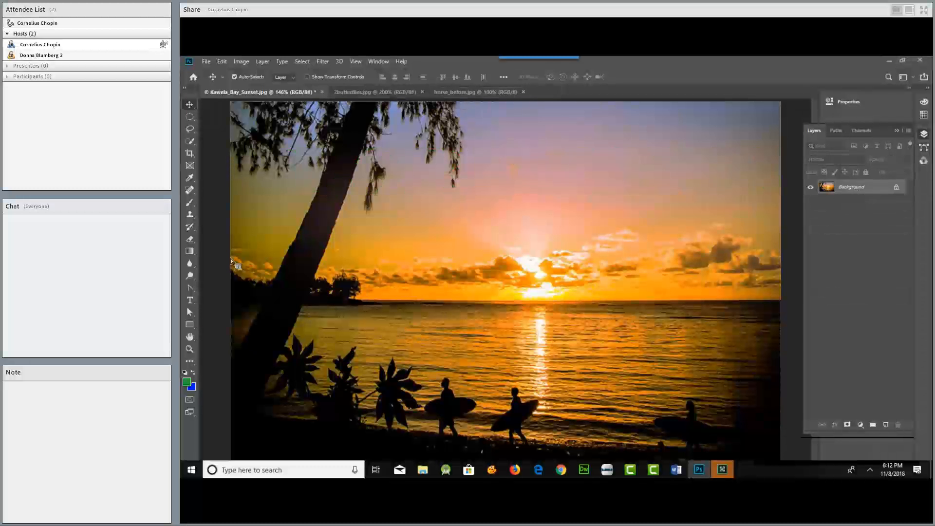
- Add default Lorem Ipsum text at 6 pt in the sky and commit it by selecting outside the text
left_click(189, 300)
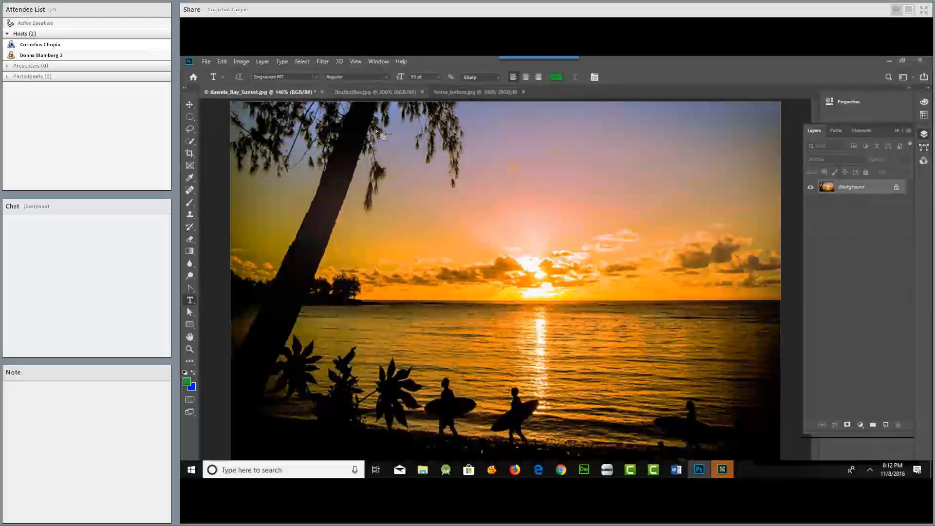
left_click(437, 78)
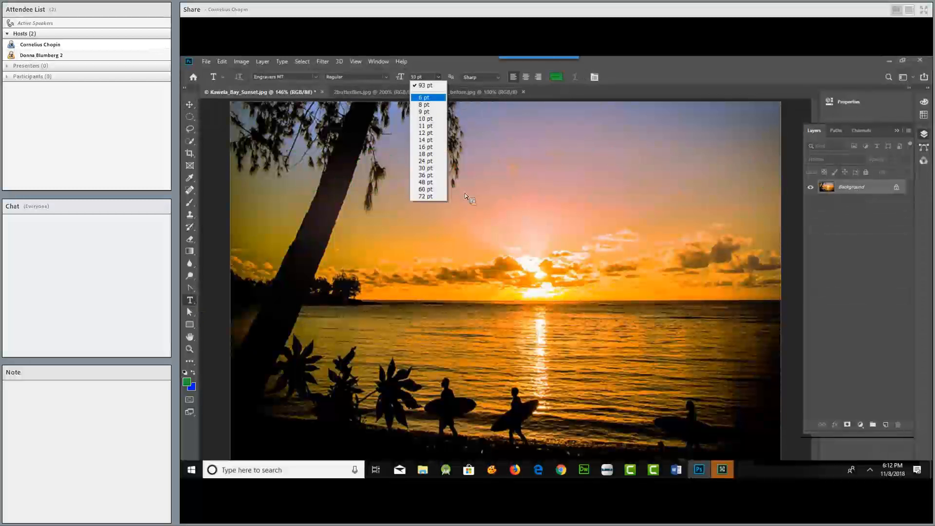
left_click(420, 96)
left_click(402, 194)
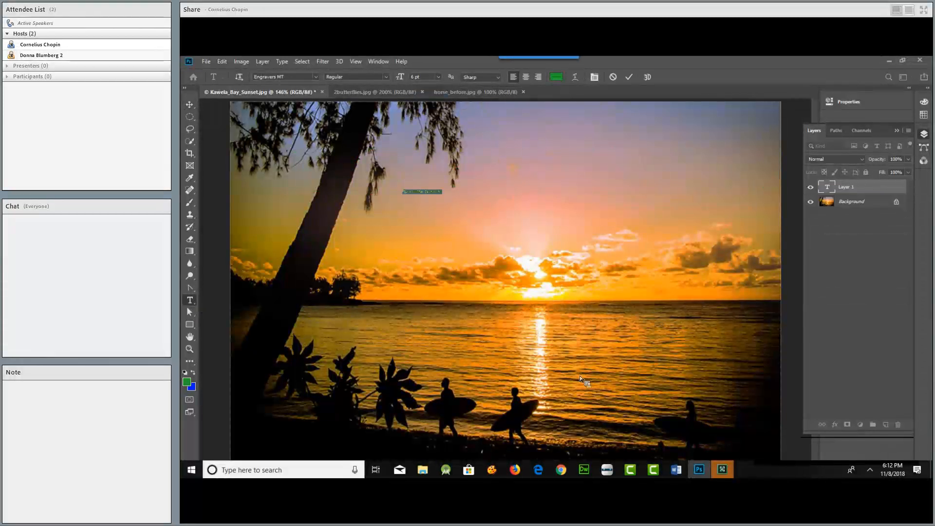
left_click(562, 352)
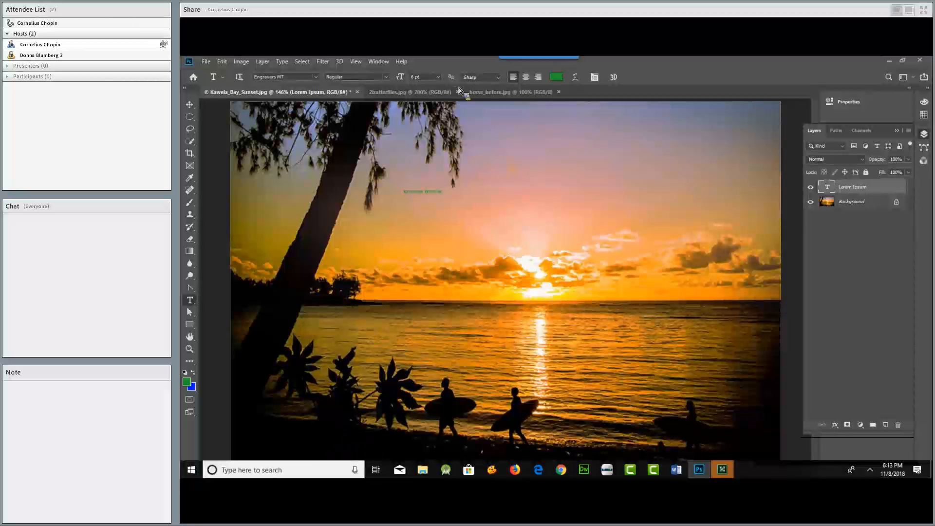
- Set the placeholder text's size to 36 pt and add a second text line reading HAWAII below it
left_click(438, 77)
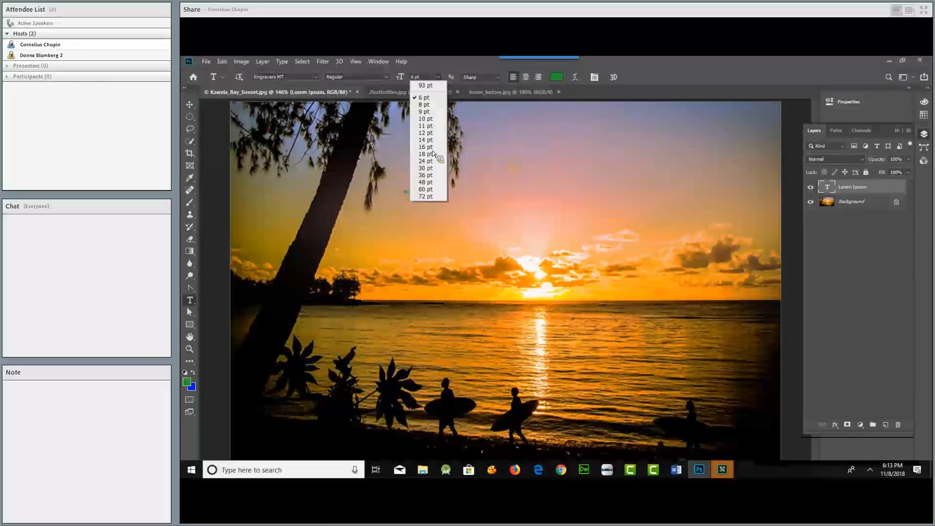
left_click(425, 175)
left_click(408, 229)
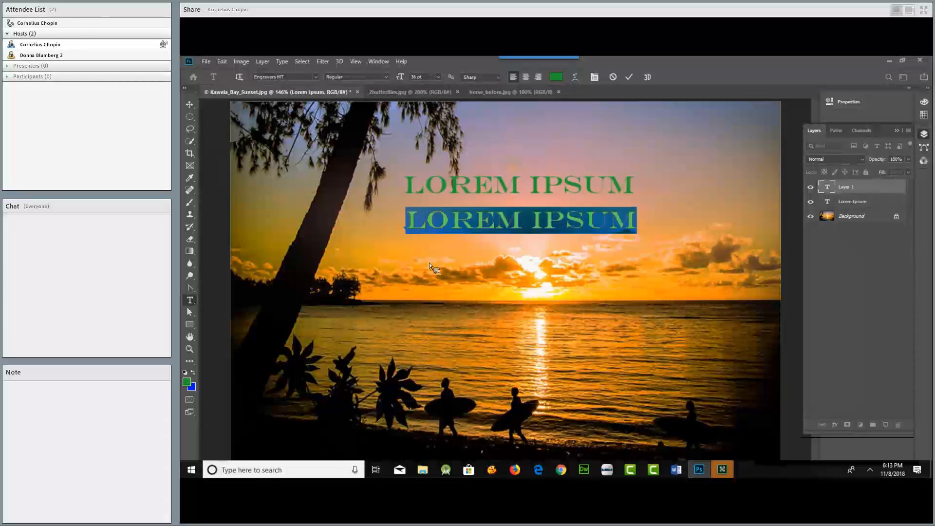
type("H")
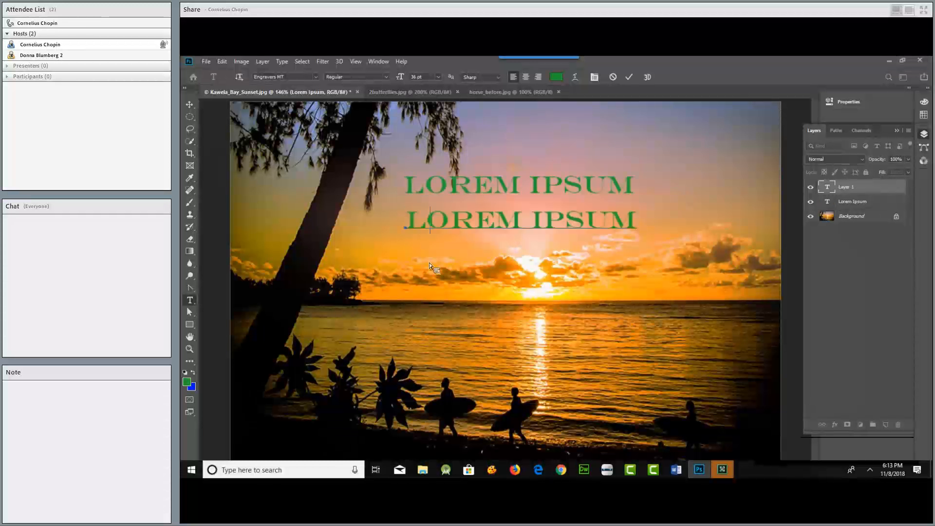
type("AWAII")
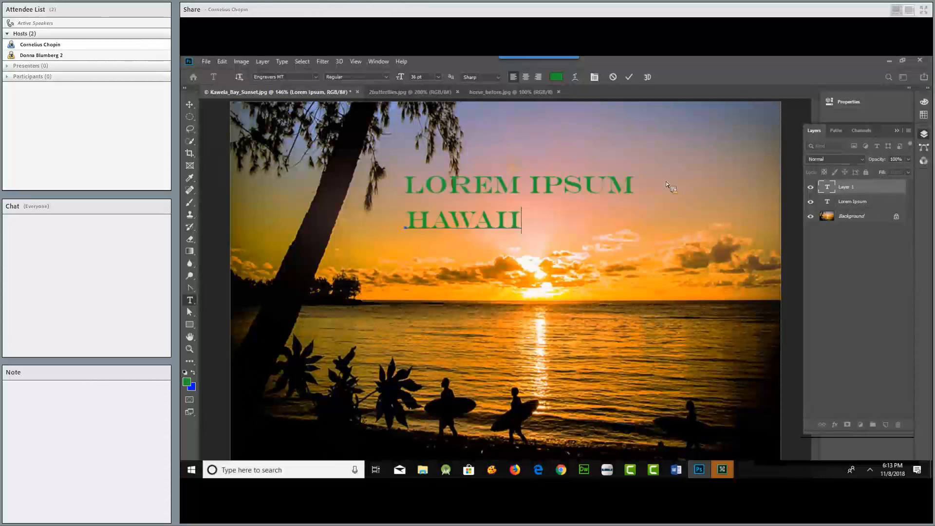
- Commit the HAWAII text and delete the Lorem Ipsum text layer
left_click(867, 204)
left_click(852, 189)
left_click_drag(851, 200, 898, 425)
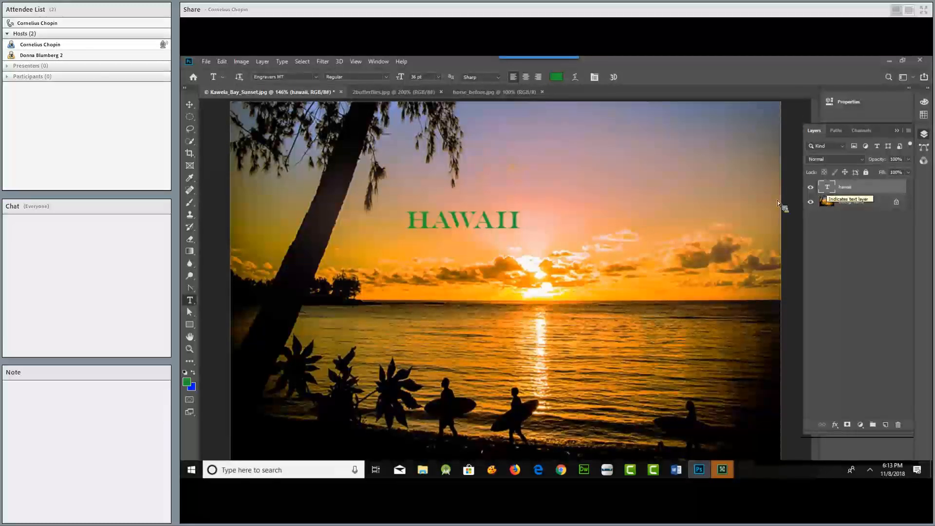
- Read the Updated Text Typing Feature notes in Word and return to Photoshop
key("alt+Tab")
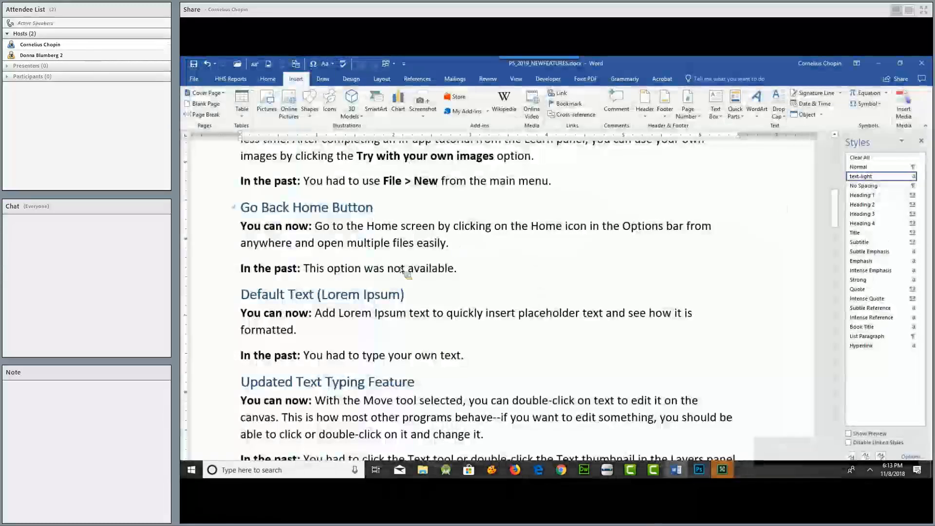
scroll(401, 268, "down", 2)
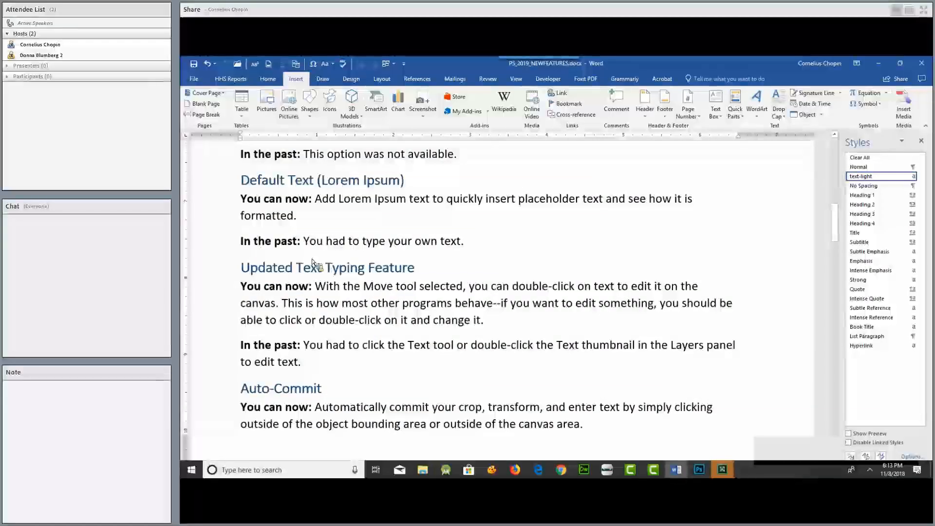
key("alt+Tab")
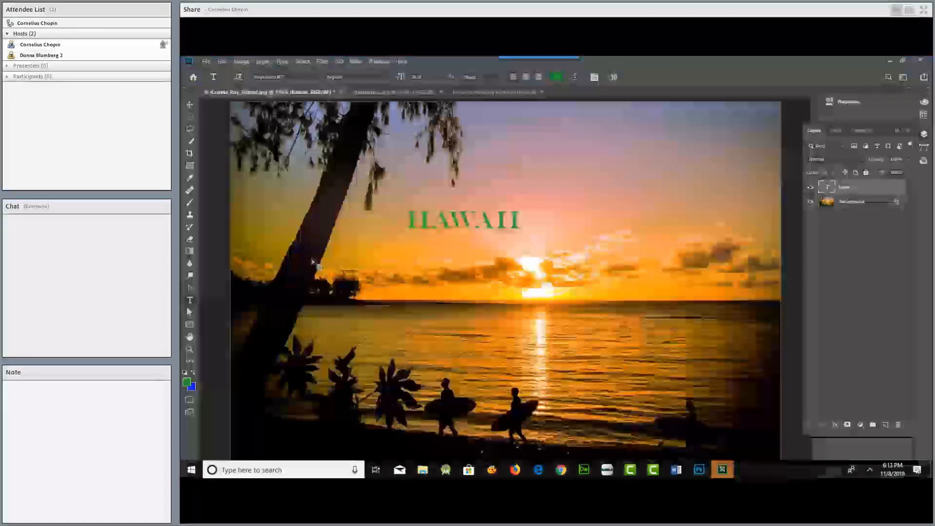
- Select the whole word HAWAII on the canvas and enlarge its font size to 102 pt
double_click(455, 221)
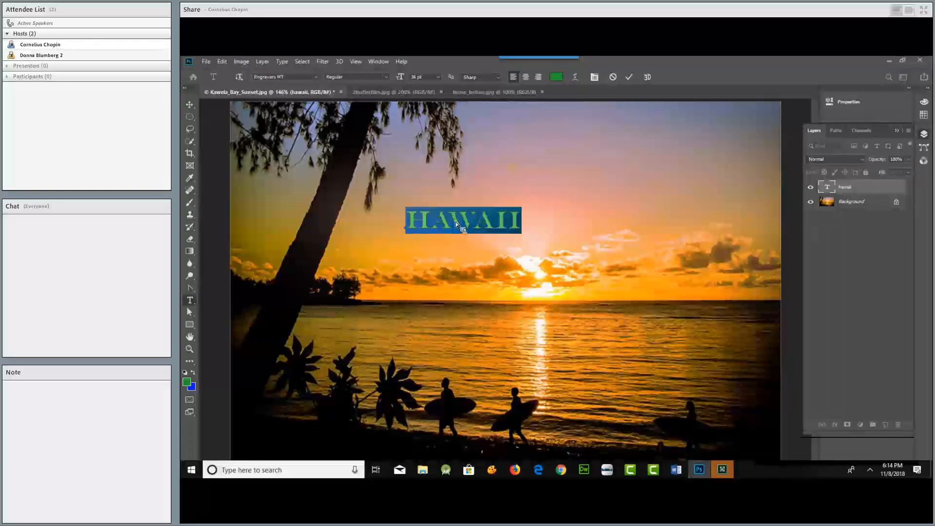
left_click(422, 220)
double_click(422, 221)
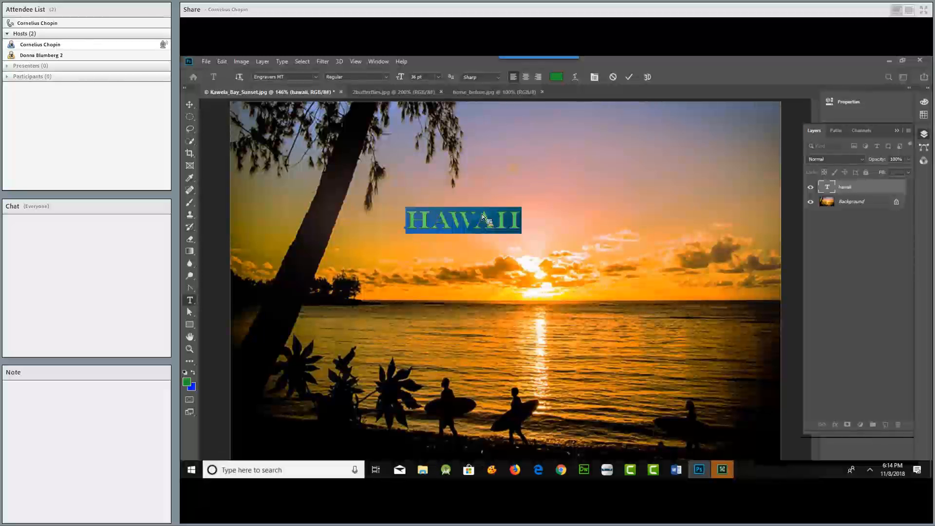
left_click_drag(421, 82, 433, 83)
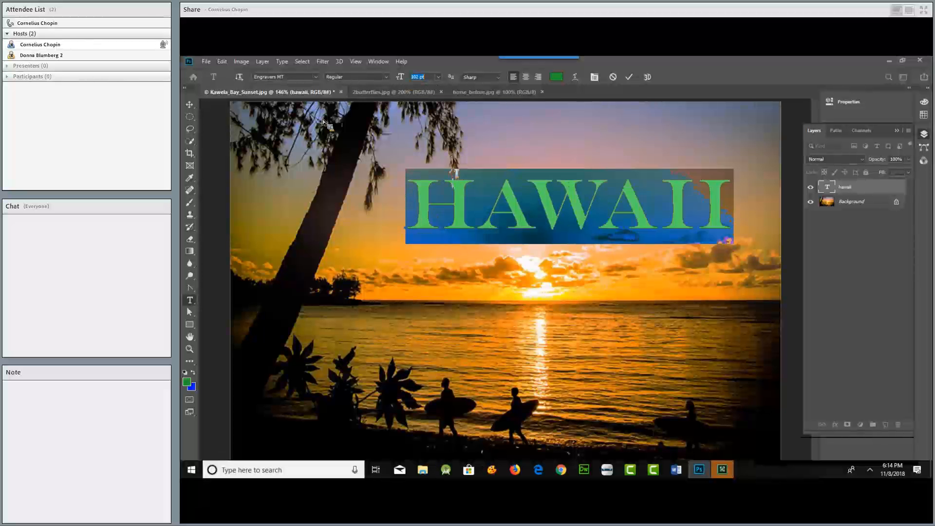
- Commit the HAWAII text and move it over the palm tree in the image's upper-left area
left_click(190, 103)
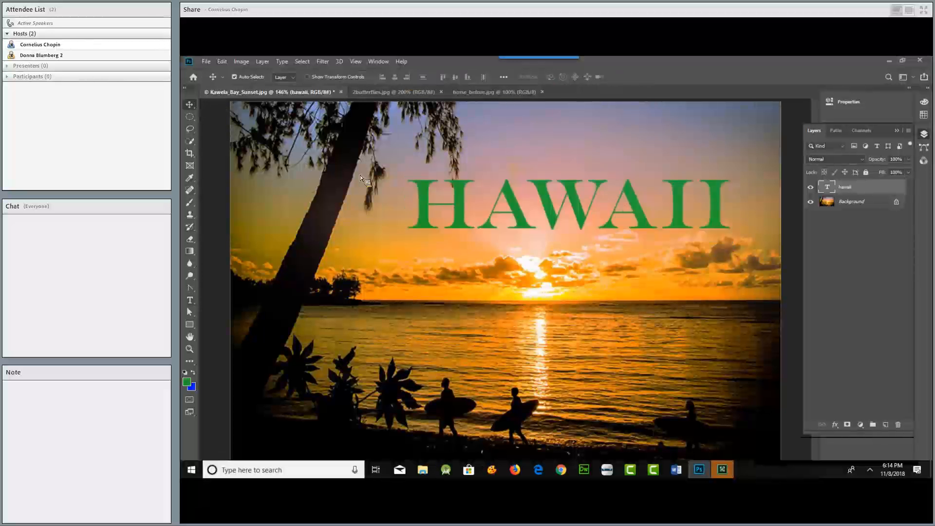
left_click_drag(461, 203, 294, 158)
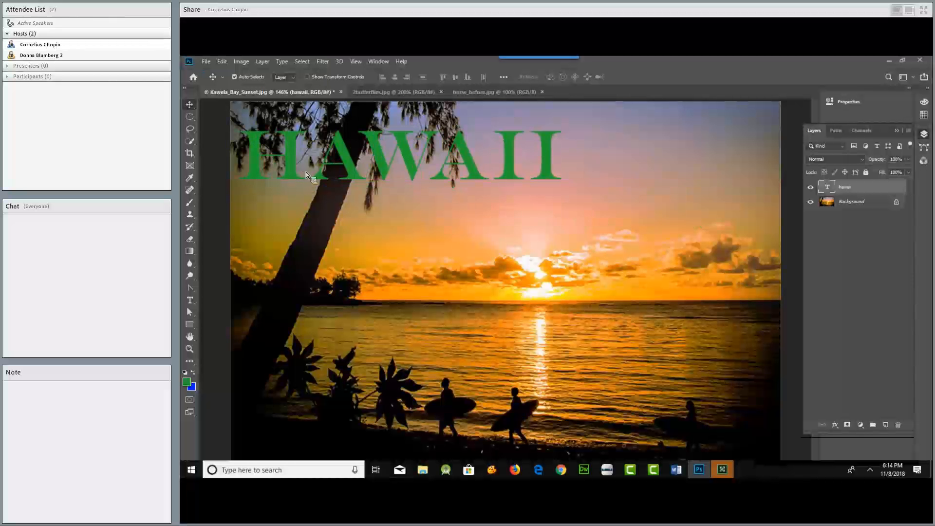
key("shift+Right")
key("shift+Down")
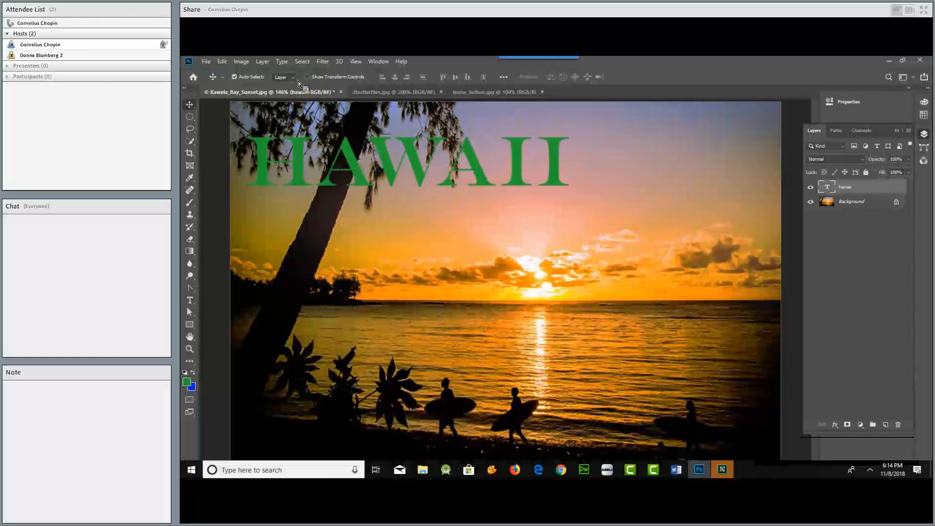
- Change the HAWAII text's font to Broadway
left_click(193, 300)
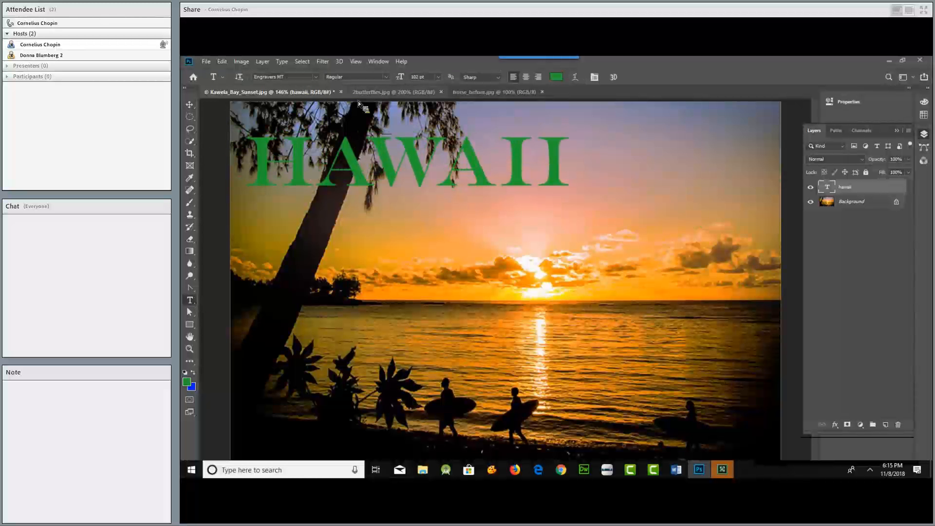
left_click(315, 77)
left_click(391, 331)
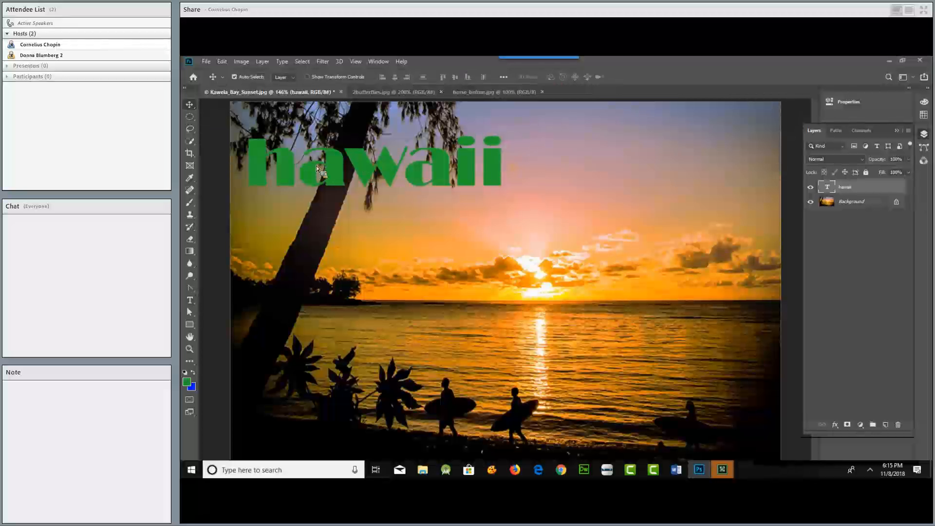
- Select the whole word on the canvas, set its font to Castellar, and shift it slightly right and up
double_click(358, 177)
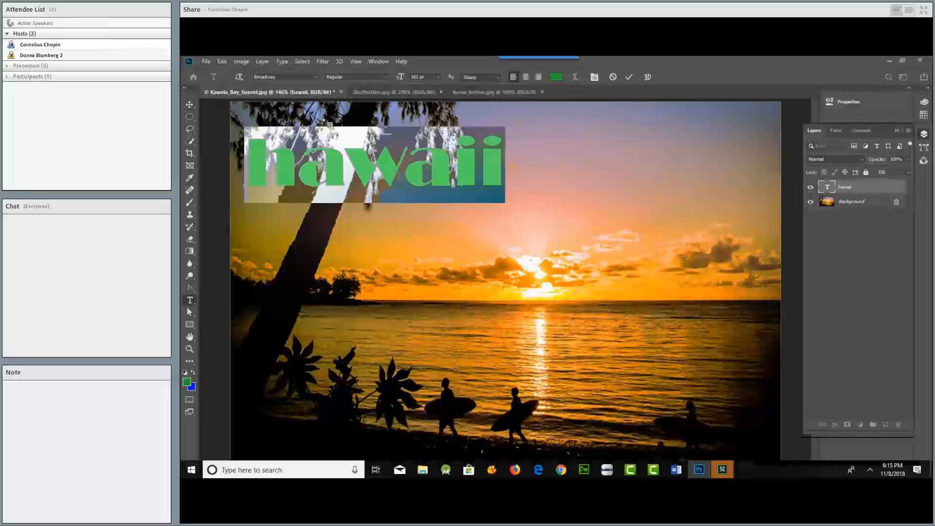
left_click(318, 79)
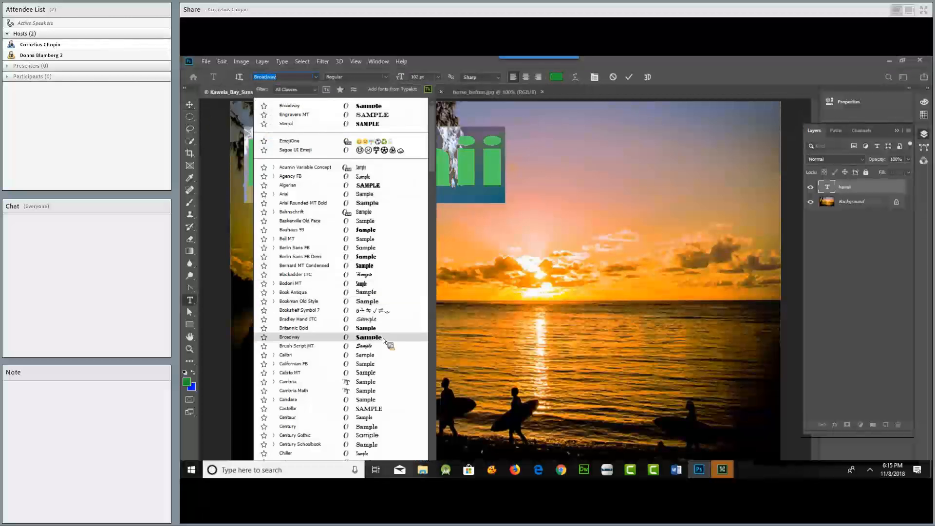
left_click(389, 409)
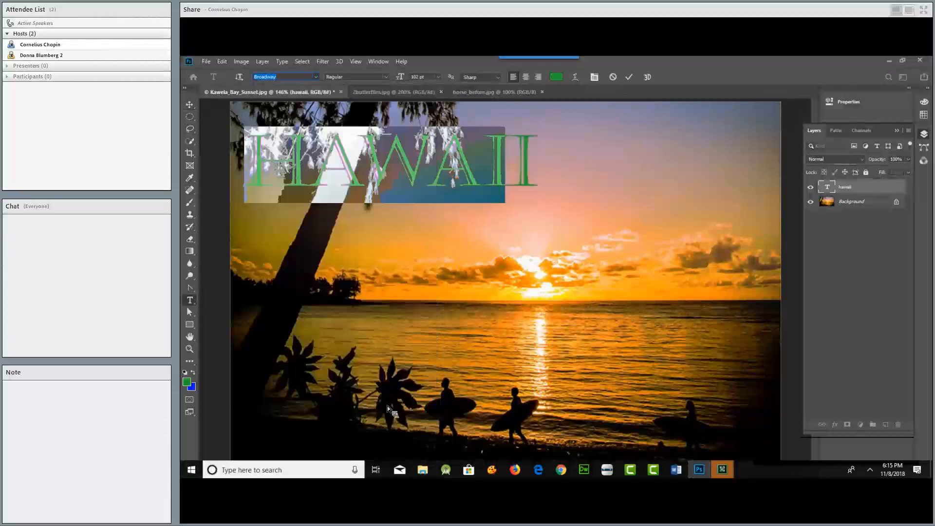
left_click(190, 104)
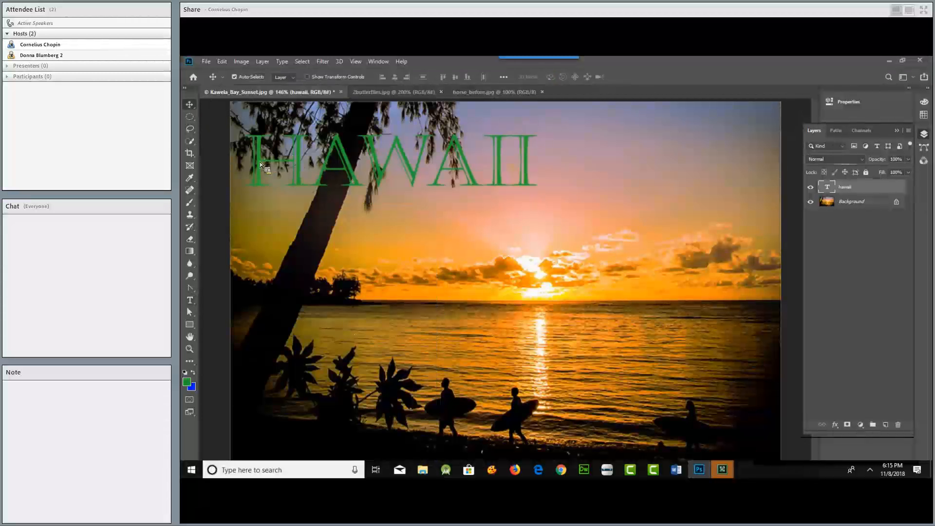
left_click_drag(302, 168, 300, 128)
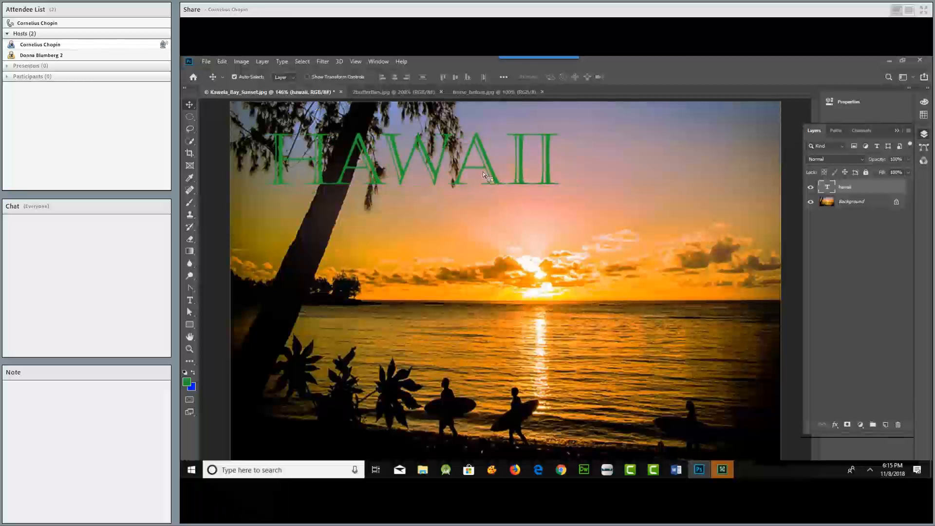
- Select the HAWAII text again and set its anti-aliasing to Strong
double_click(480, 157)
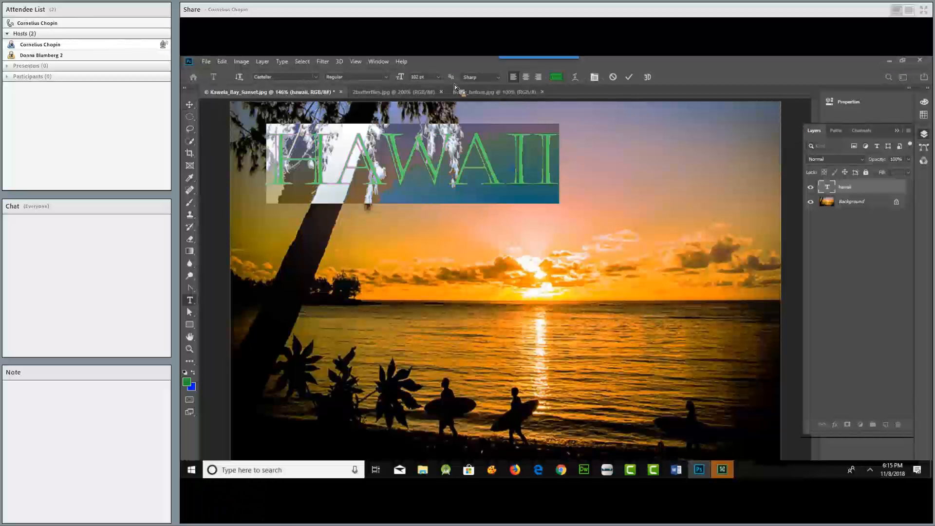
left_click(499, 78)
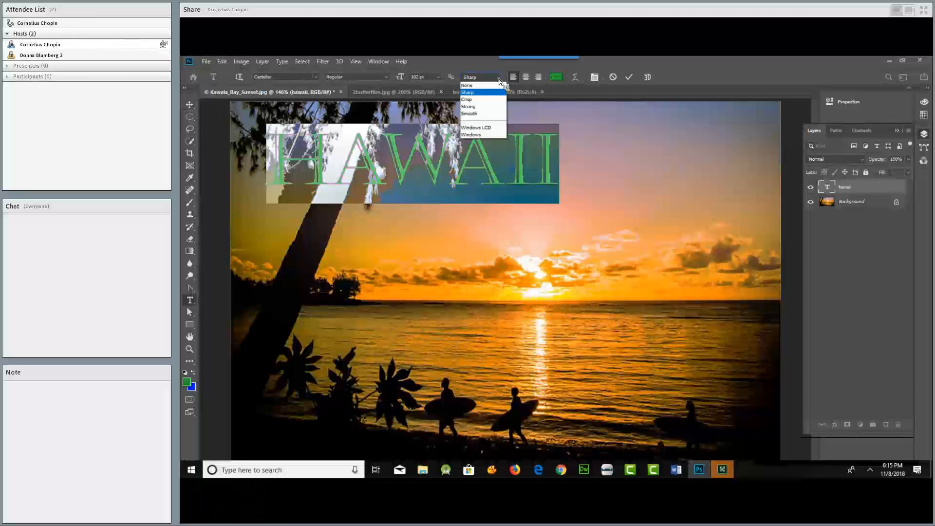
left_click(492, 107)
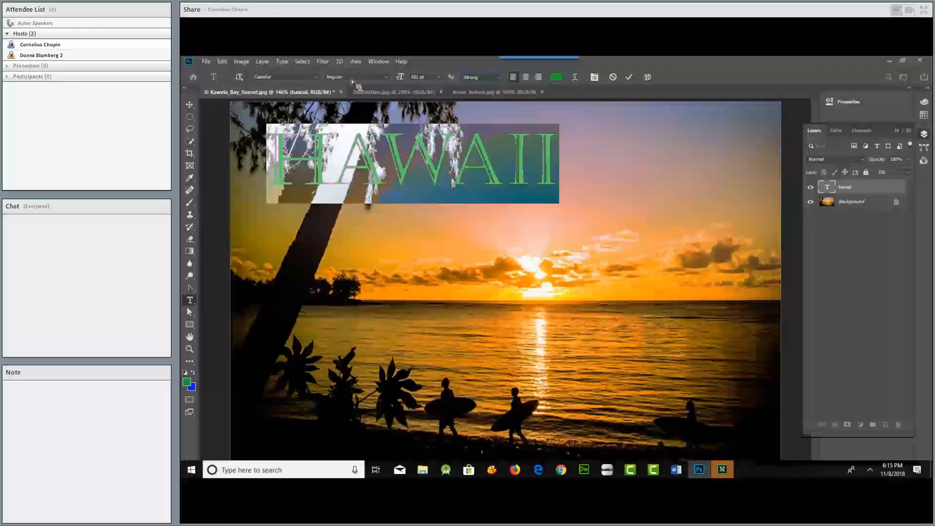
- Try Britannic Bold on the HAWAII text, and set its font to Copperplate Gothic Bold
left_click(316, 77)
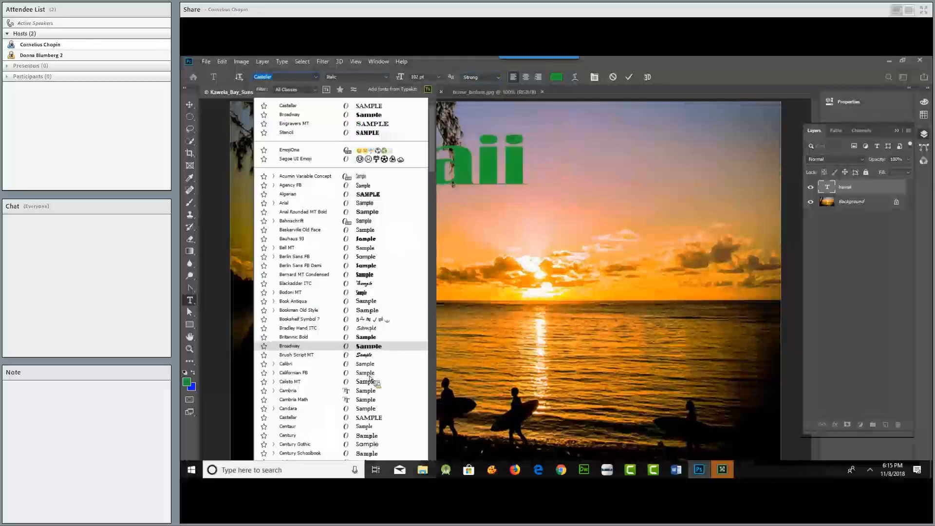
left_click(366, 338)
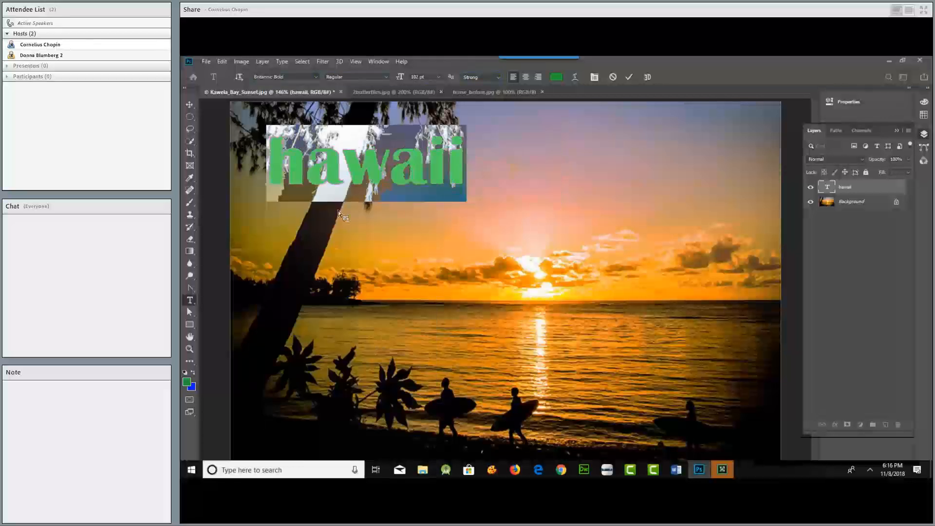
left_click(315, 77)
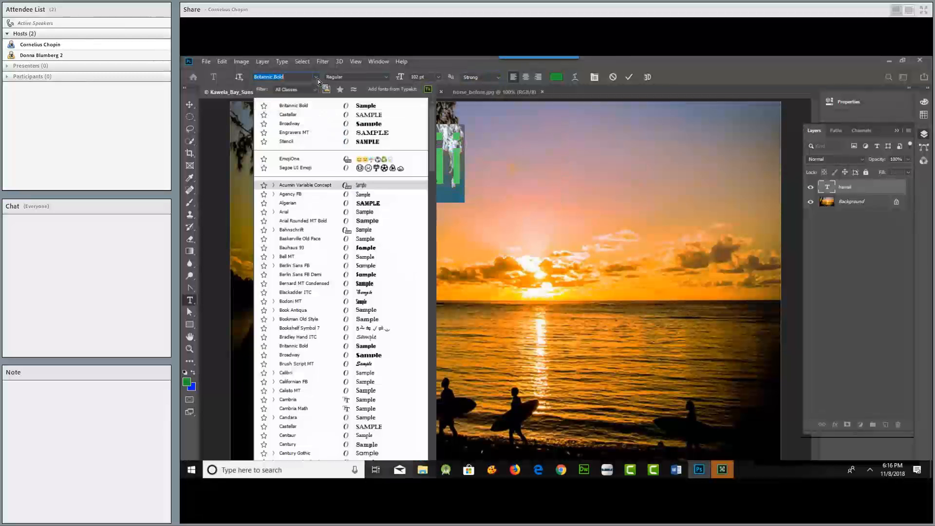
scroll(379, 432, "down", 3)
scroll(380, 433, "down", 1)
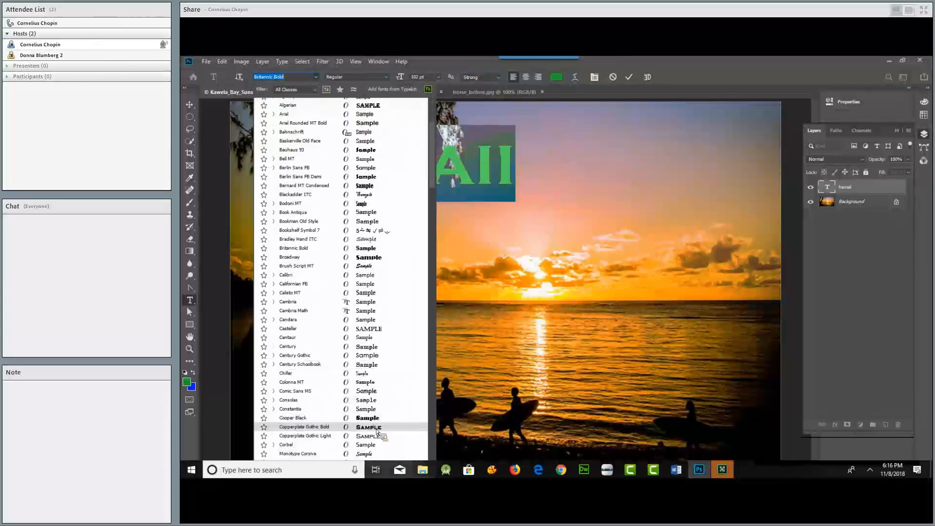
left_click(377, 428)
left_click(190, 105)
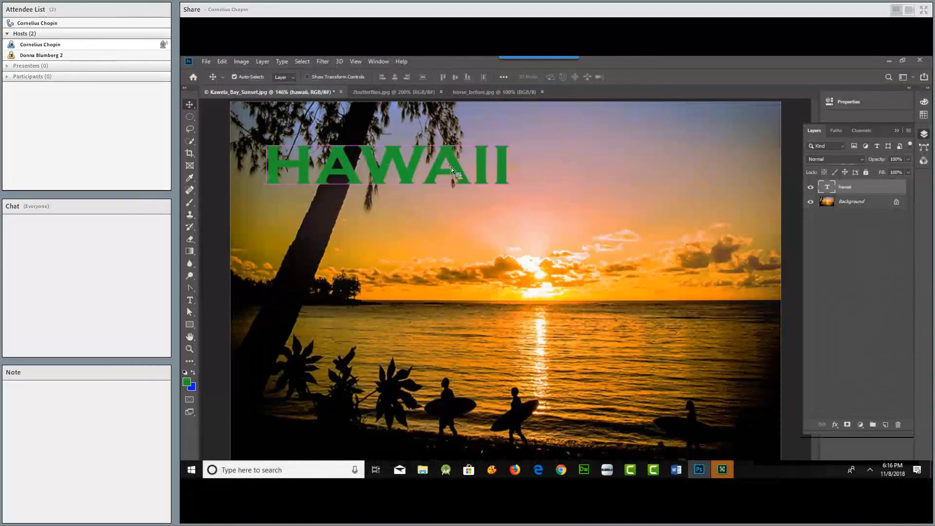
- Enlarge the HAWAII text to 134 pt and shift it slightly left
double_click(430, 166)
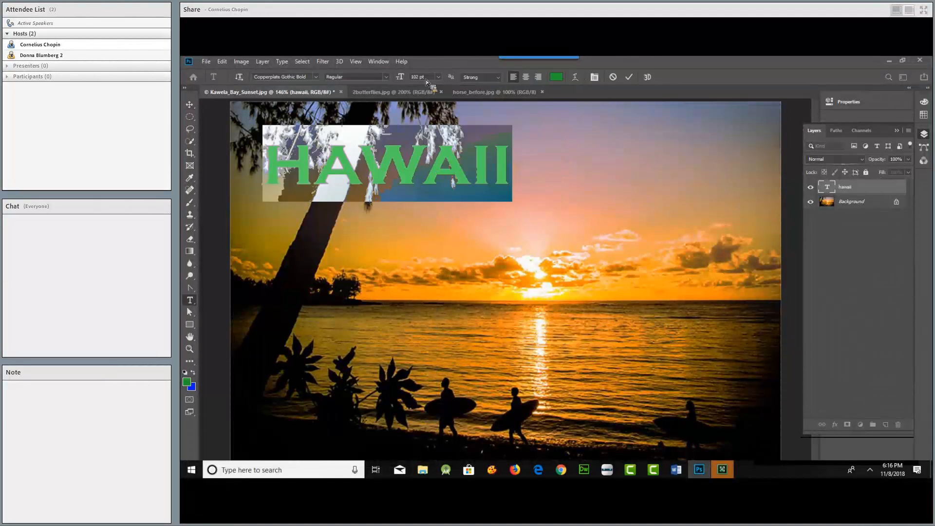
mouse_move(406, 78)
left_mouse_down()
mouse_move(425, 84)
mouse_move(401, 79)
mouse_move(418, 92)
left_mouse_up()
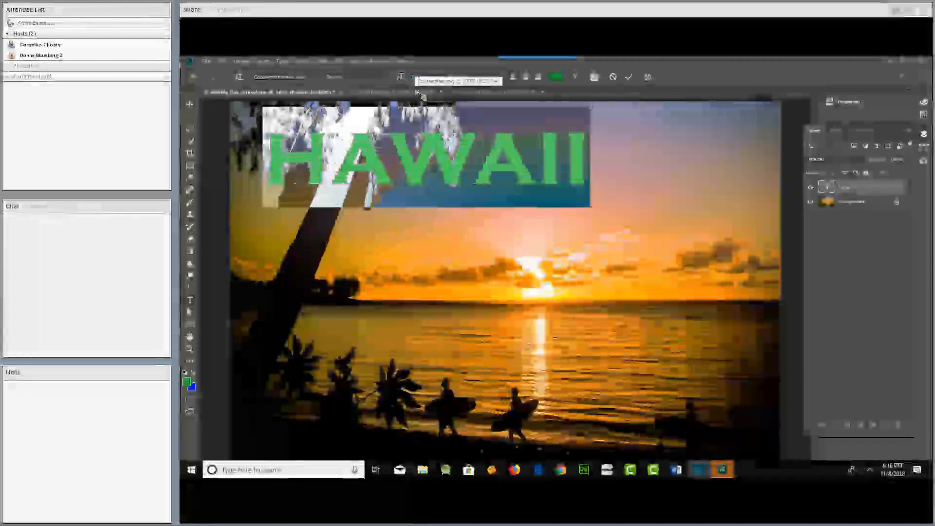
left_click(190, 104)
left_click_drag(294, 168, 288, 167)
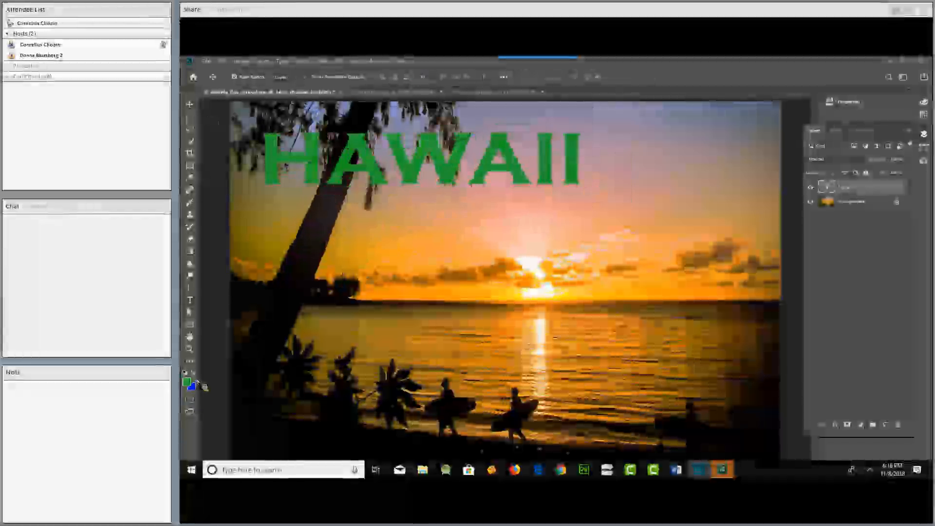
- Swap the foreground and background colors so that blue is the foreground color
left_click(194, 373)
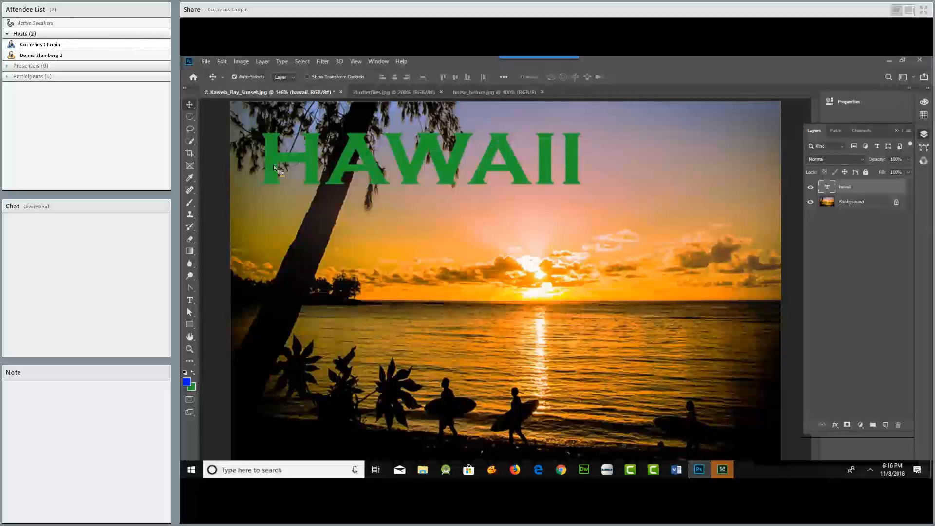
- Try a 14 pt font size on the HAWAII text layer and undo it
left_click(194, 303)
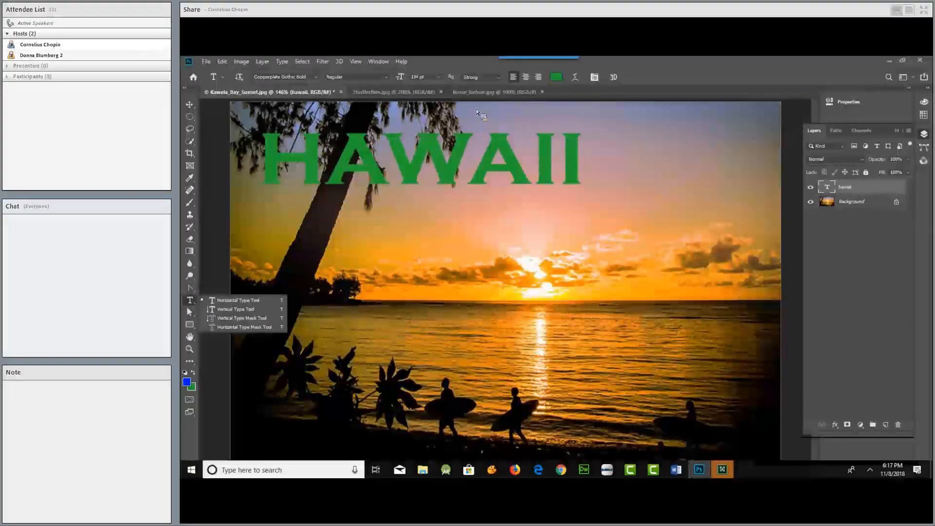
left_click(439, 78)
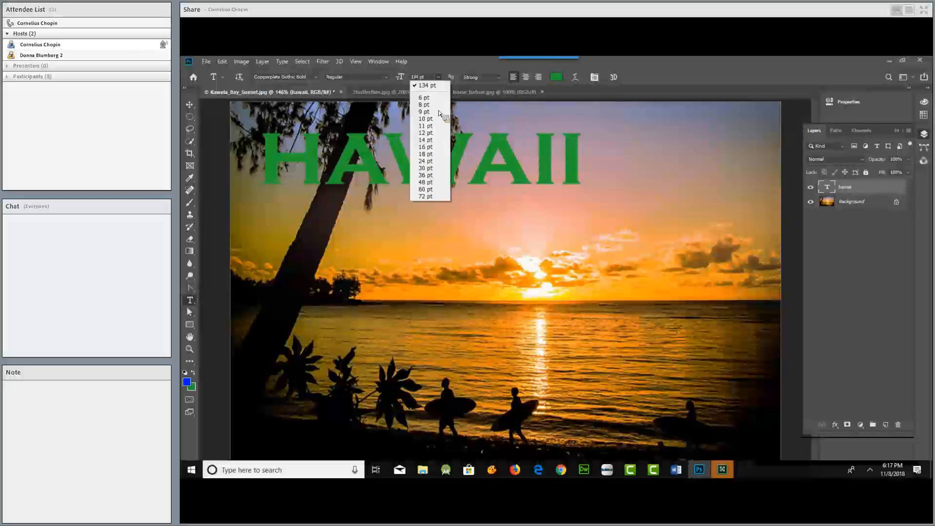
left_click(431, 140)
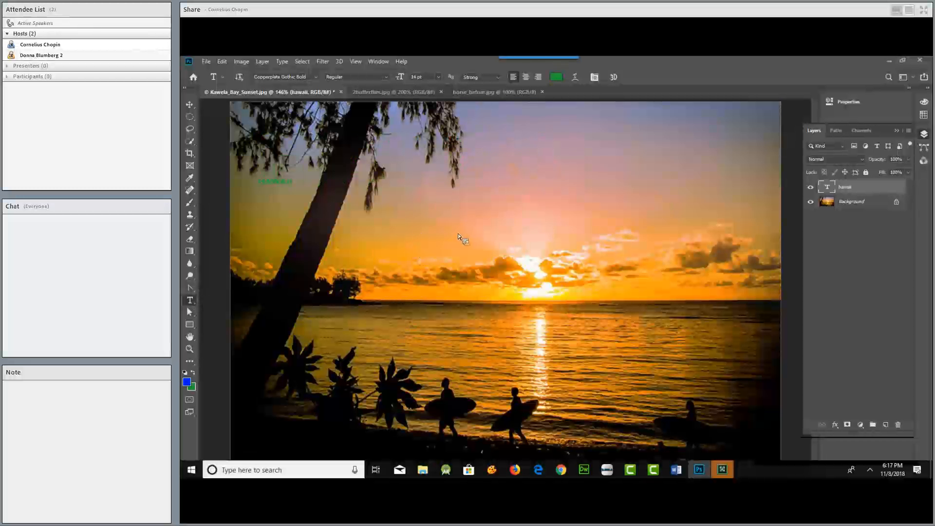
key("ctrl+z")
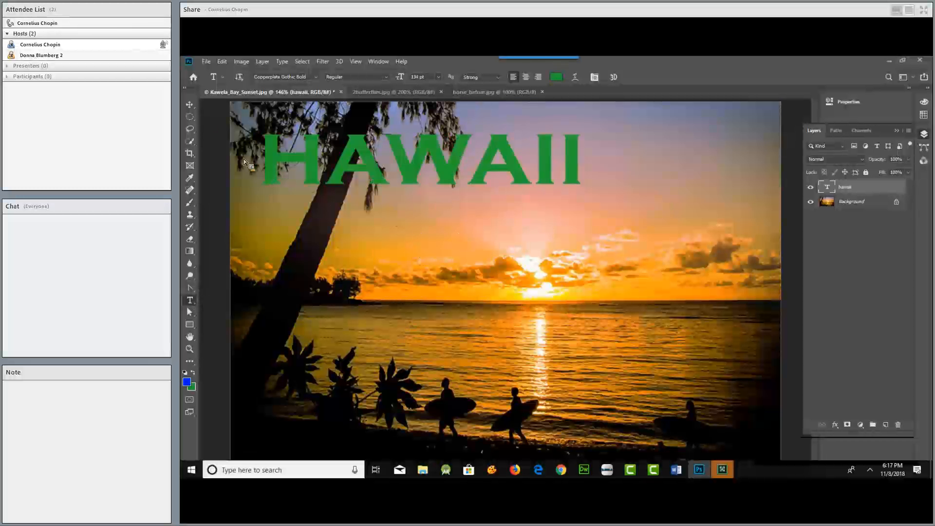
- Add a paragraph text box with placeholder text below HAWAII, directly above the Background layer
left_click(191, 105)
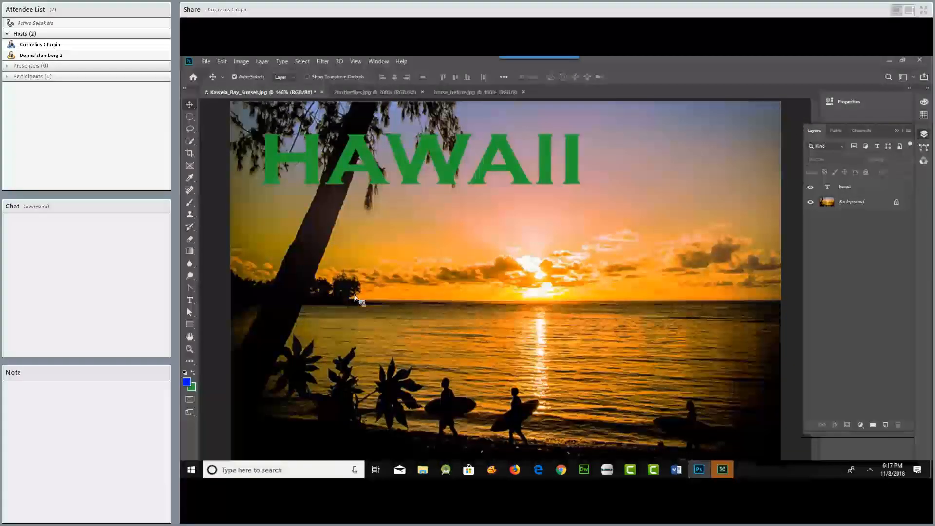
left_click(867, 203)
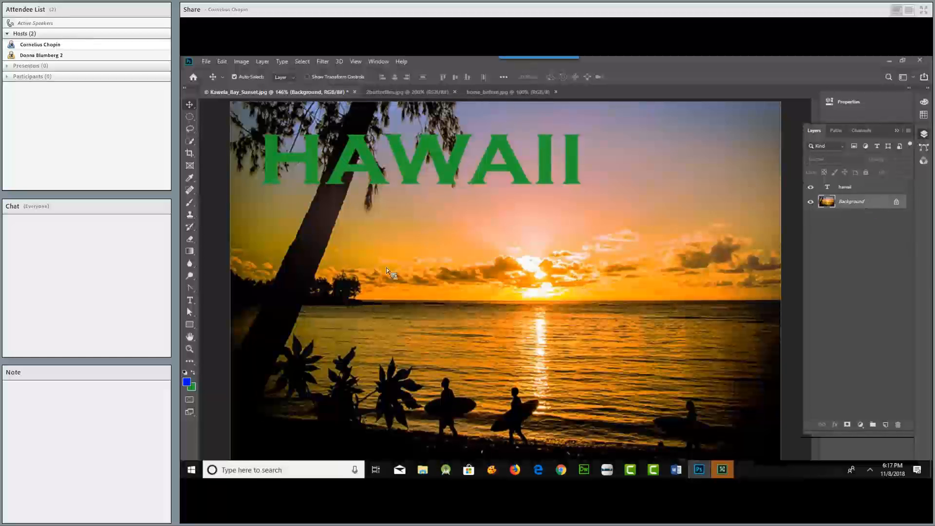
left_click(190, 300)
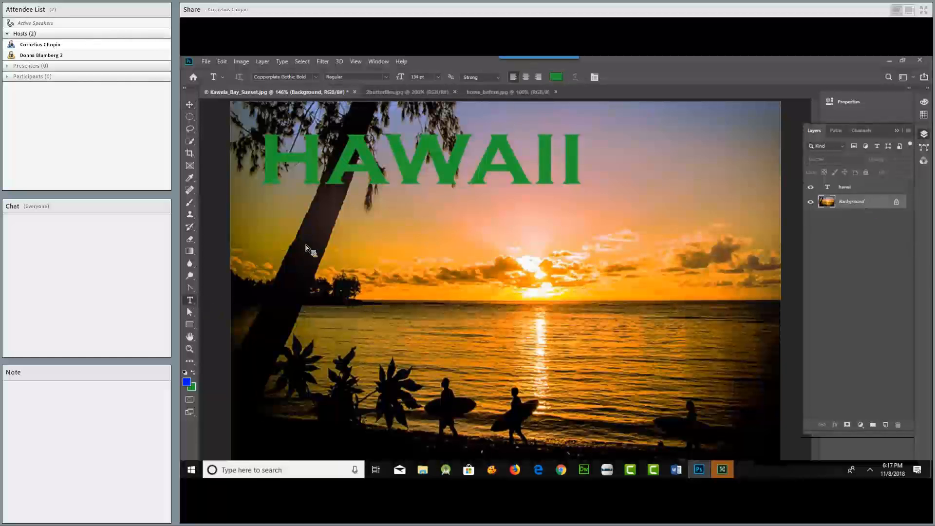
left_click_drag(337, 224, 578, 354)
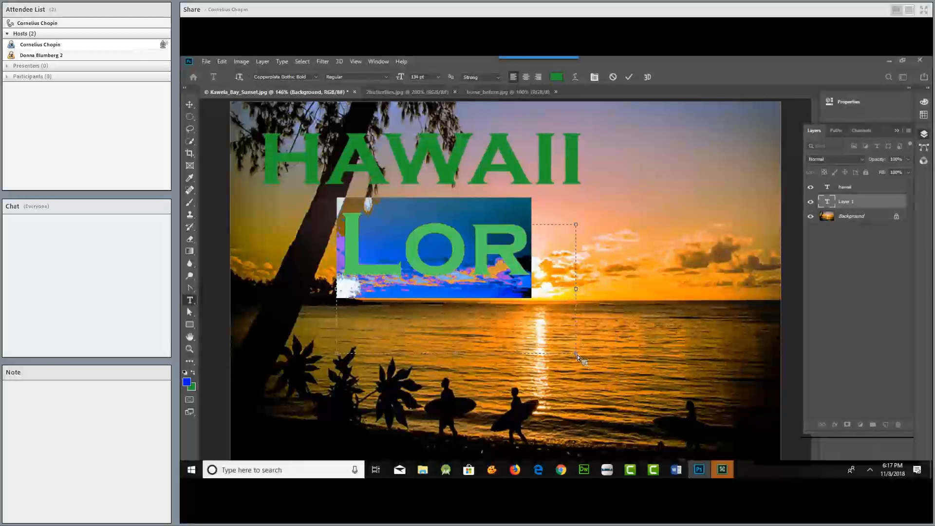
- Set the Lorem Ipsum placeholder text to 16 pt and commit it
left_click(440, 78)
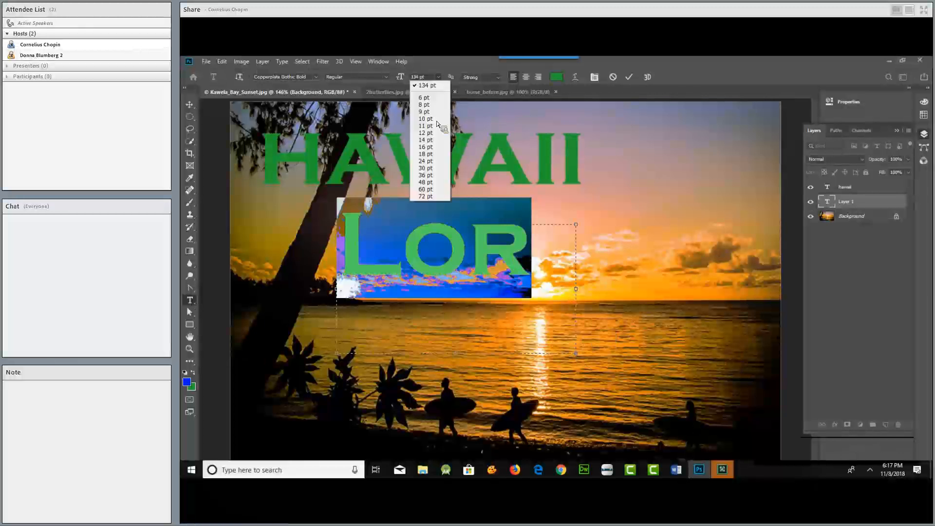
left_click(434, 148)
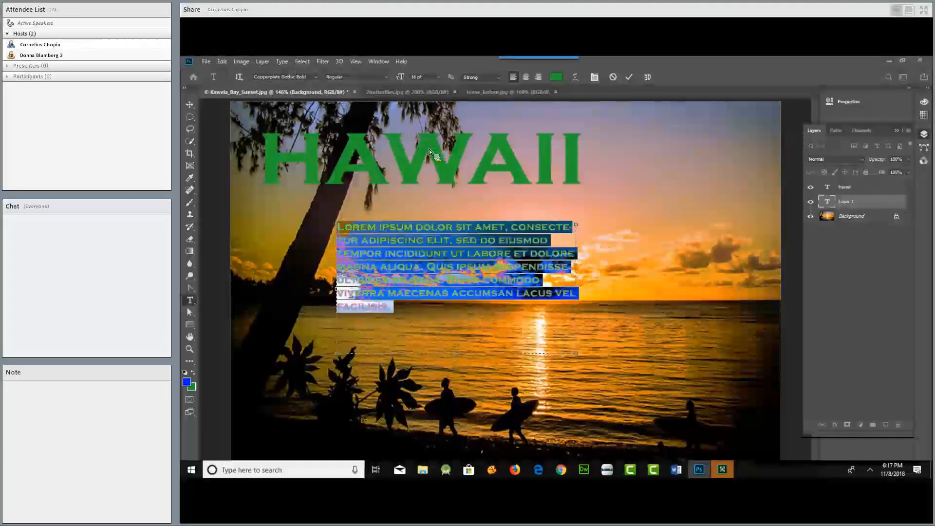
left_click(189, 104)
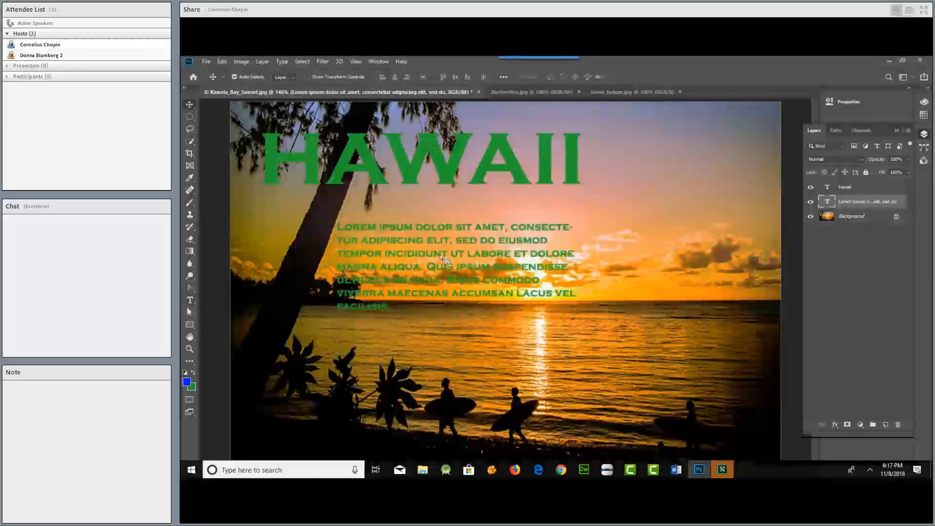
- Recolor the Lorem Ipsum paragraph white, commit the change, and move the paragraph up and to the right beneath HAWAII
double_click(428, 241)
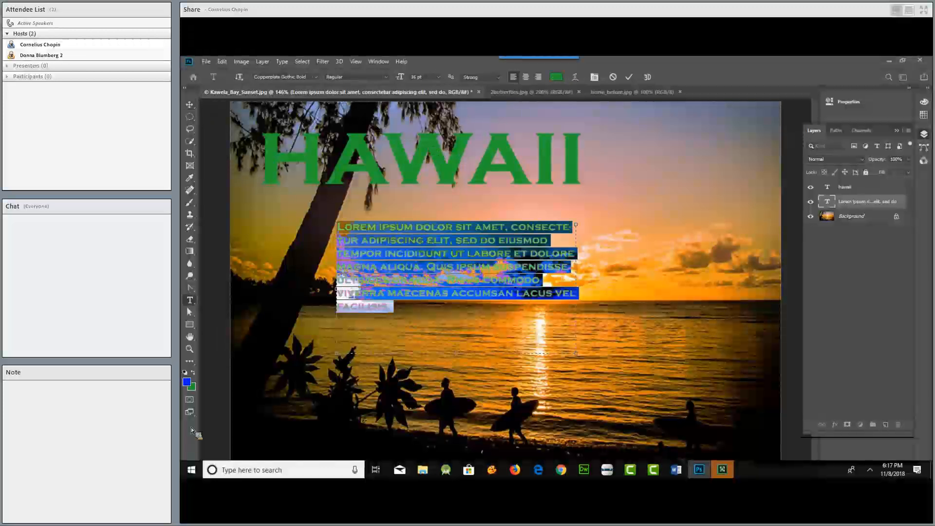
left_click(187, 382)
left_click(443, 241)
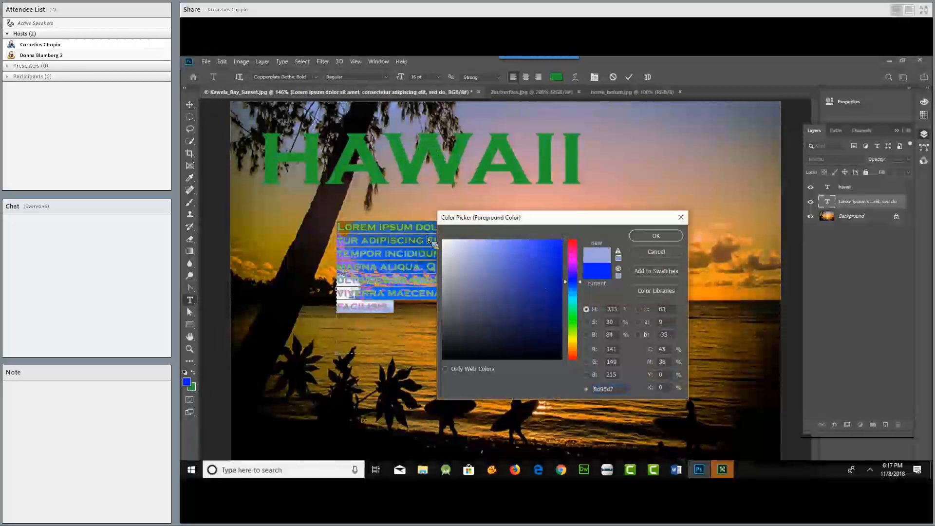
left_click(647, 236)
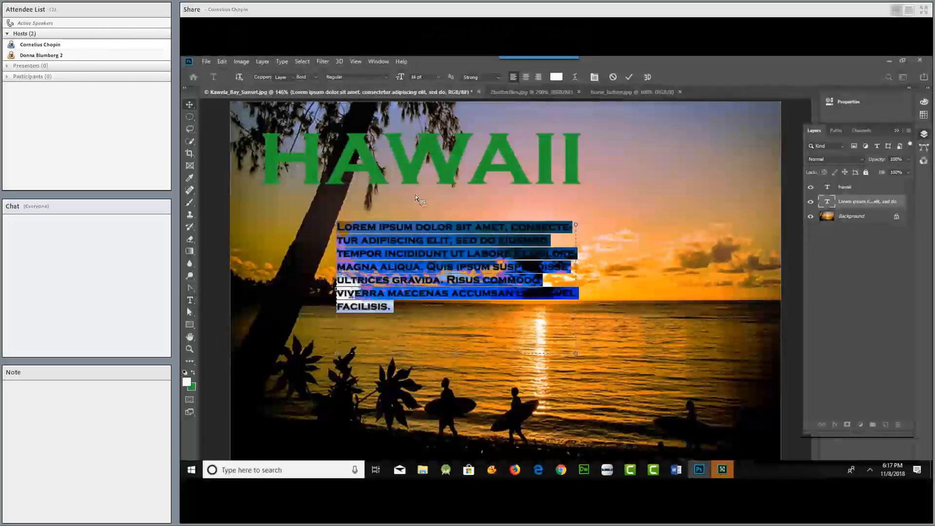
key("ctrl+Return")
left_click_drag(490, 221, 520, 253)
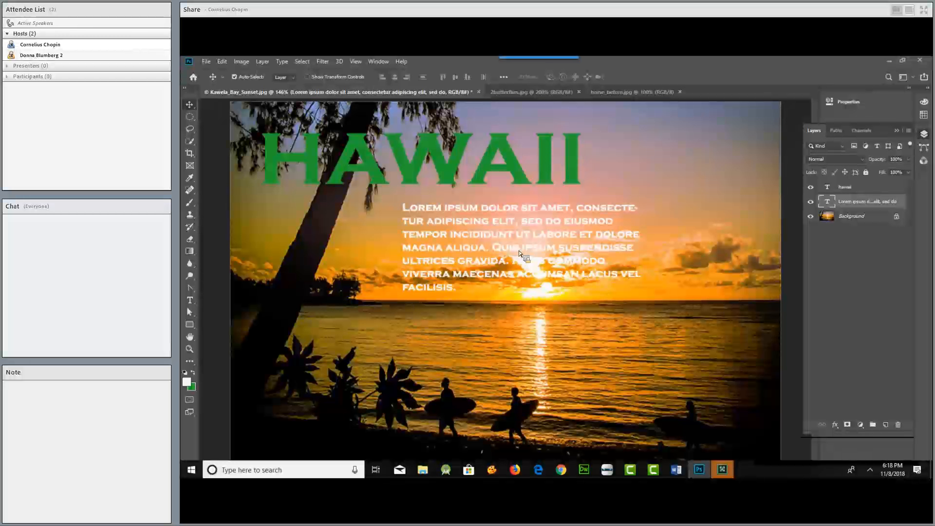
- Switch to the Word notes to read the Updated Text Typing Feature and Auto-Commit sections, and return to Photoshop
key("alt+Tab")
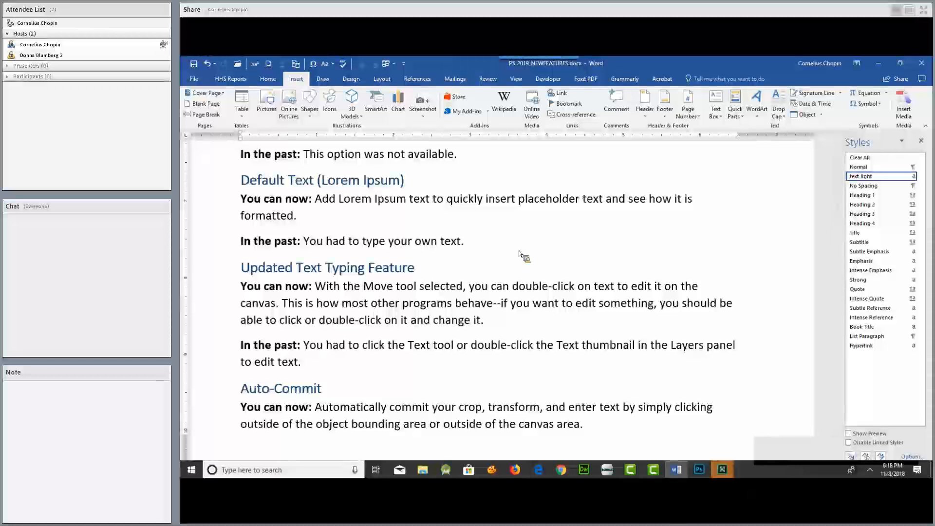
key("alt+Tab")
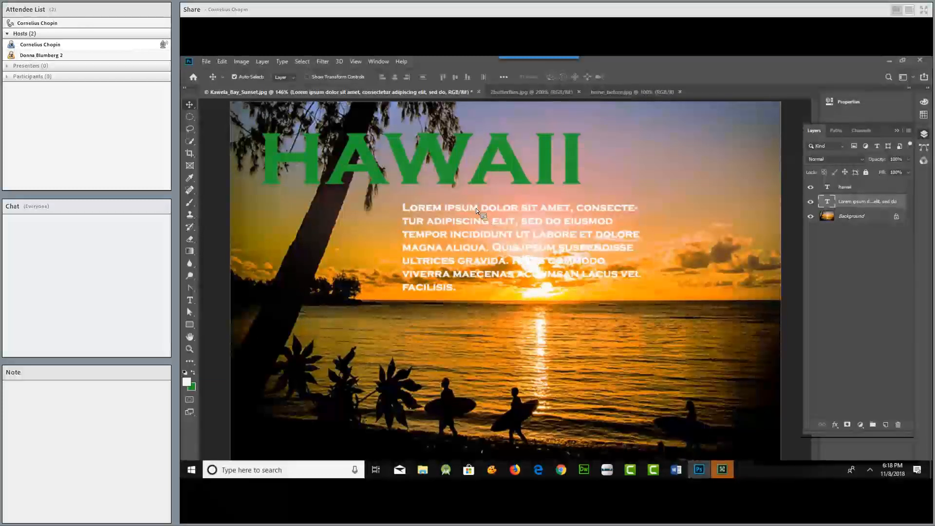
- Shift the Lorem Ipsum paragraph, scale it proportionally to about 138% with Free Transform, and position it clear of HAWAII
left_click_drag(476, 208, 481, 221)
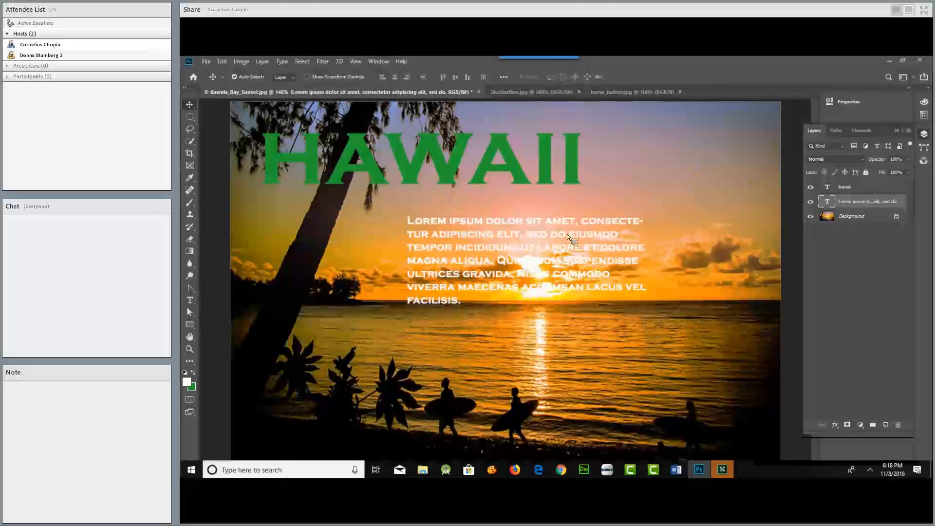
left_click_drag(513, 231, 515, 228)
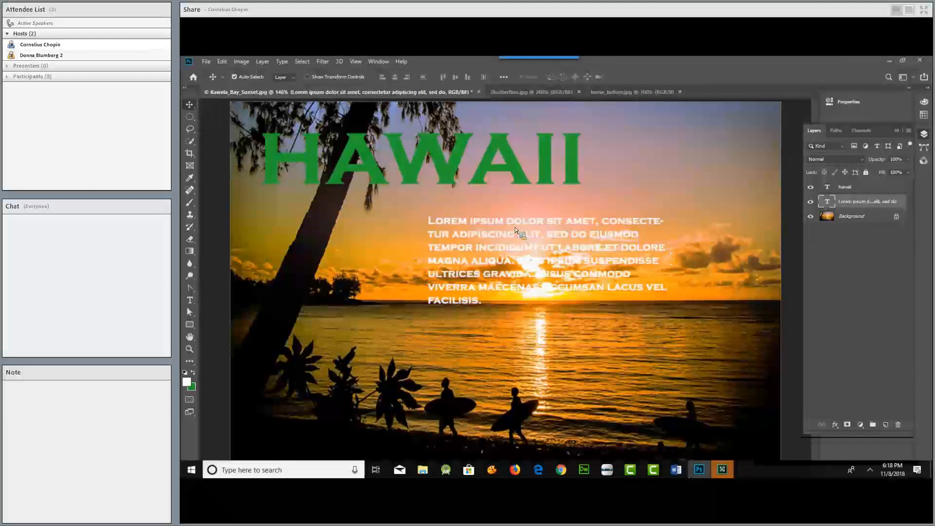
key("ctrl+t")
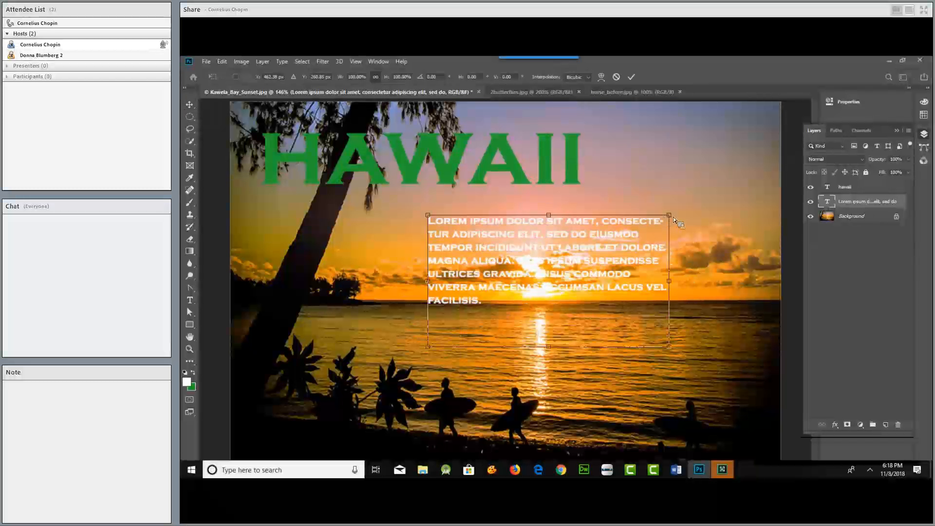
left_click_drag(670, 216, 750, 141)
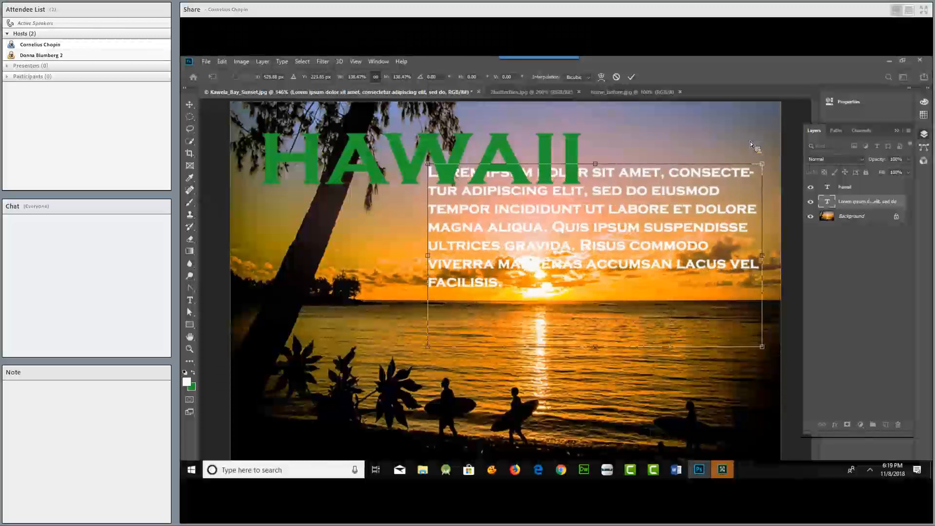
left_click_drag(639, 192, 609, 236)
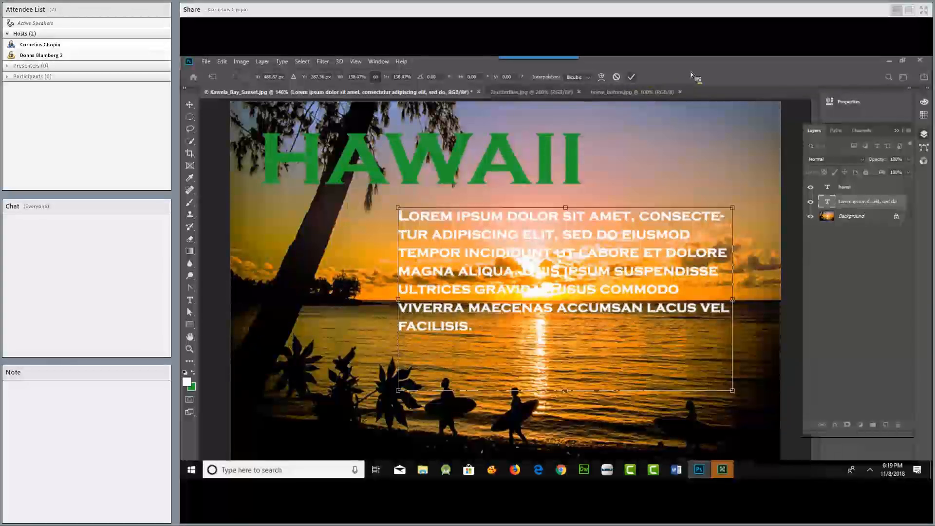
key("Return")
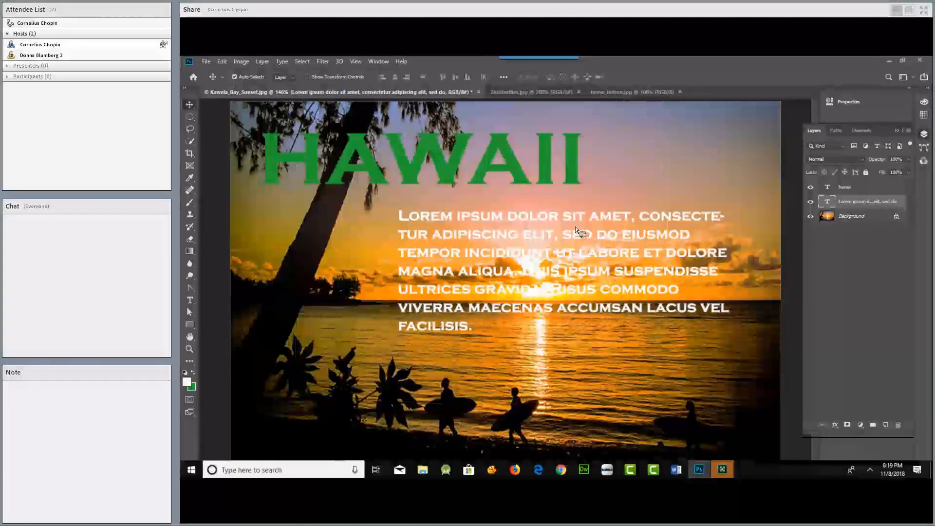
- Try shrinking the paragraph to about 54%, rotating it about 42° and moving it beside HAWAII, and undo the committed transform
key("ctrl+t")
left_click_drag(732, 207, 595, 365)
left_click_drag(508, 330, 666, 240)
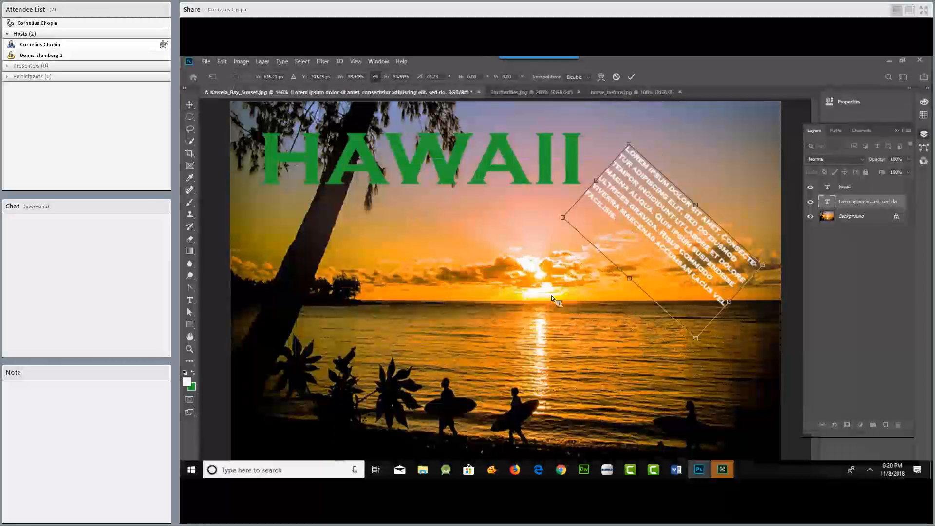
key("Return")
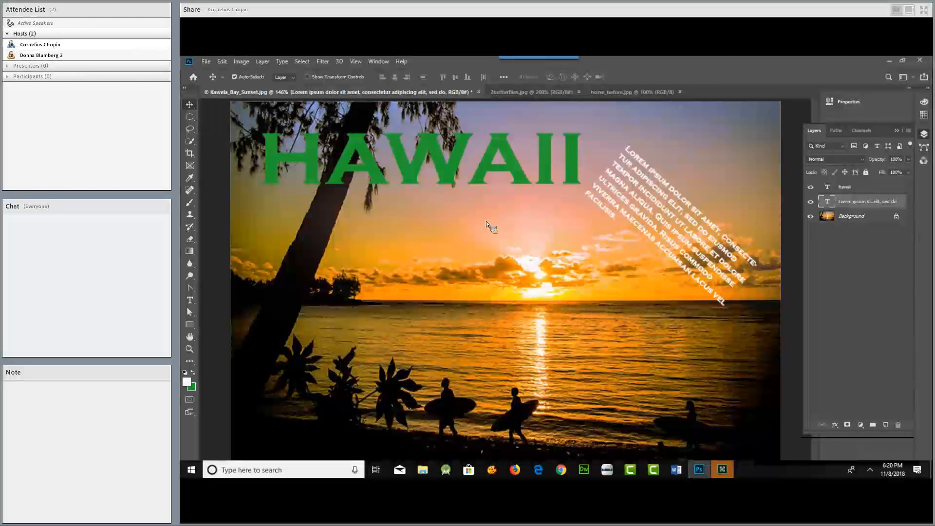
left_click_drag(855, 203, 822, 209)
key("ctrl+z")
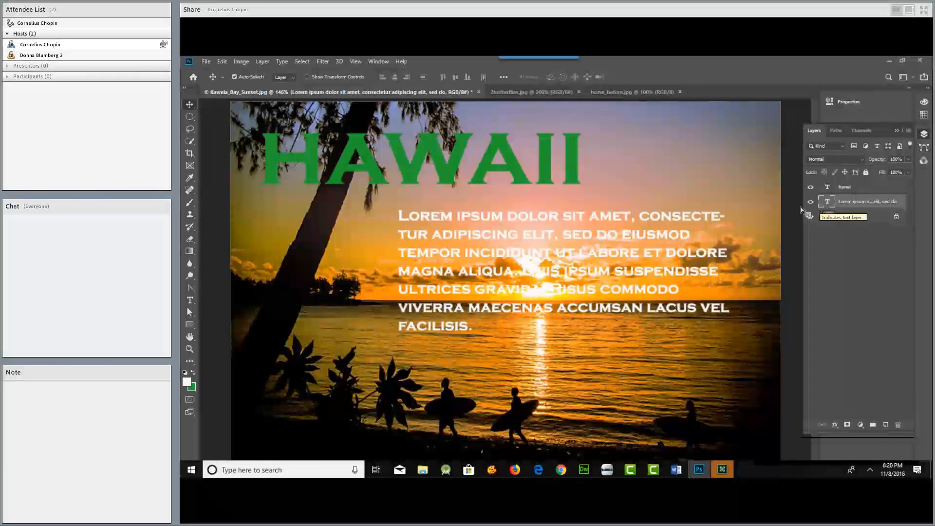
- Scale the Lorem Ipsum paragraph to about 58% and place it directly below HAWAII, committing the transform
key("ctrl+t")
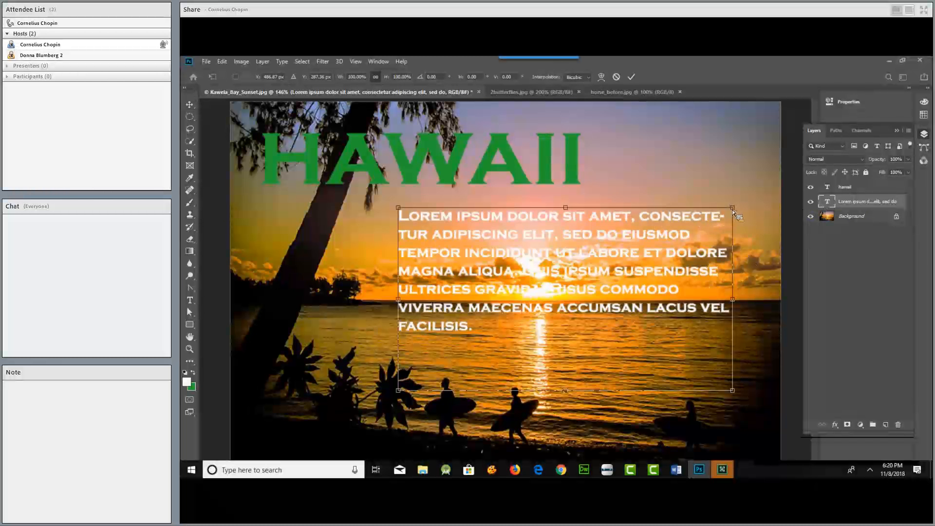
left_click_drag(732, 210, 591, 285)
left_click_drag(419, 313, 370, 204)
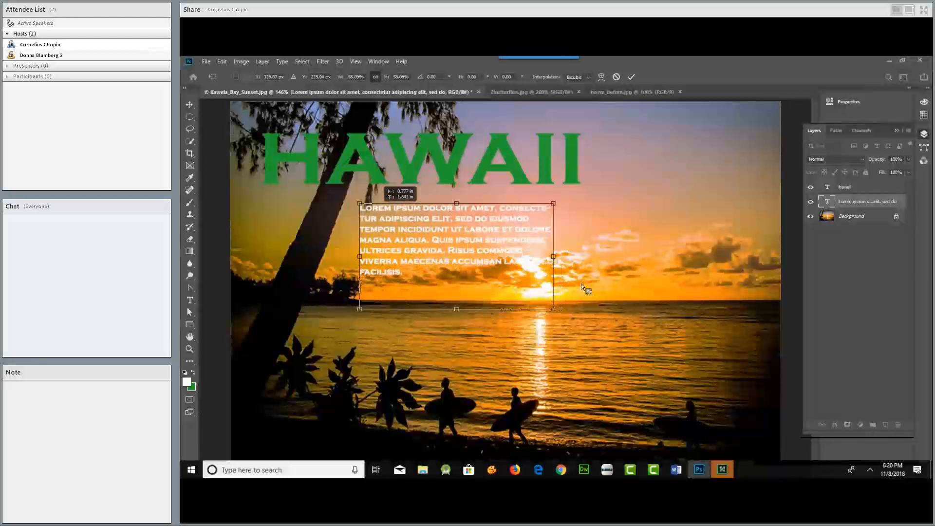
key("Return")
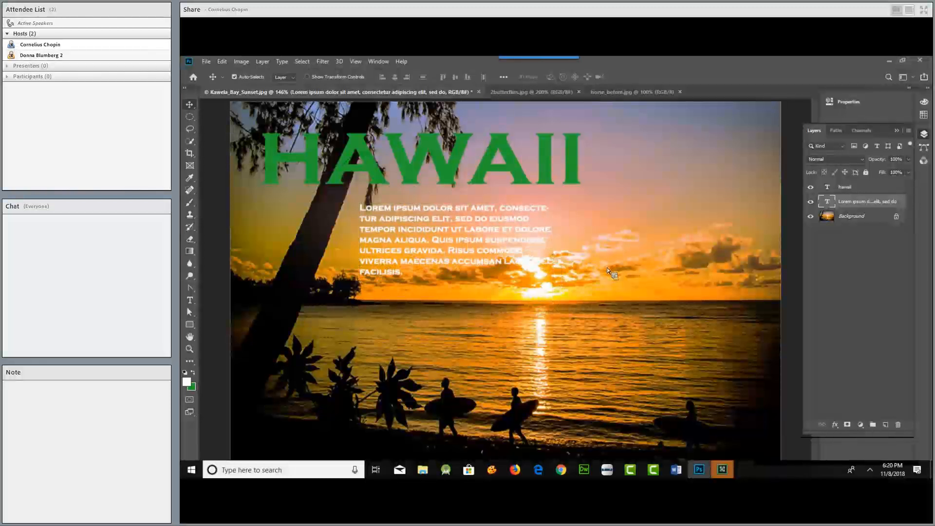
- Switch to the Word notes and read through the Auto-Commit and Lock Workspace sections
key("alt+Tab")
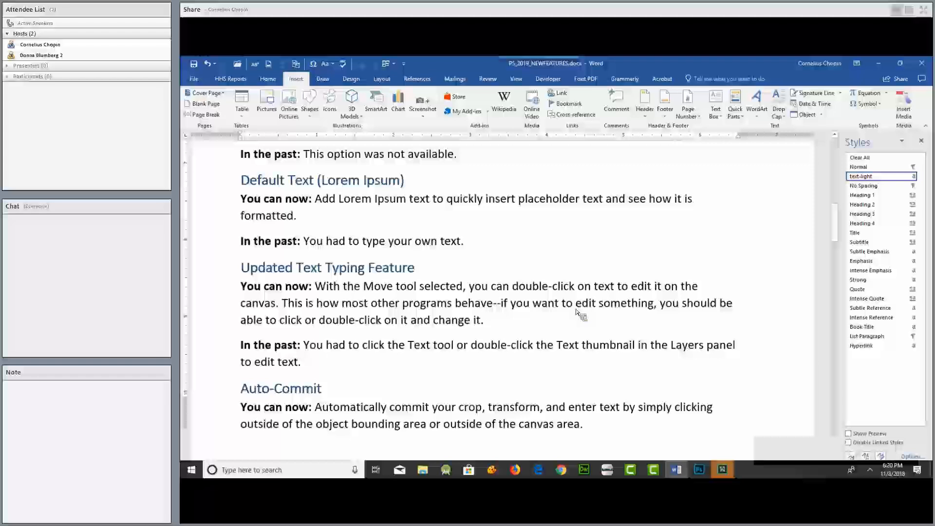
scroll(576, 312, "down", 5)
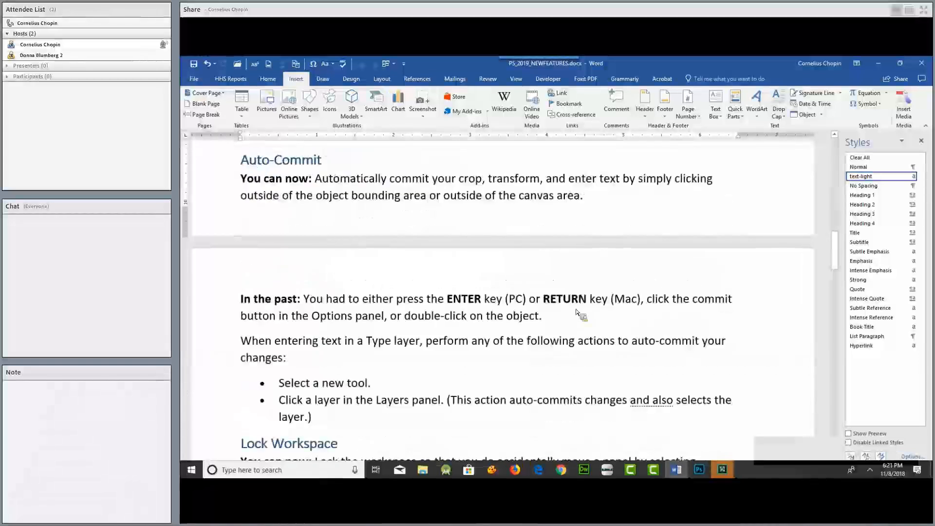
scroll(576, 311, "down", 3)
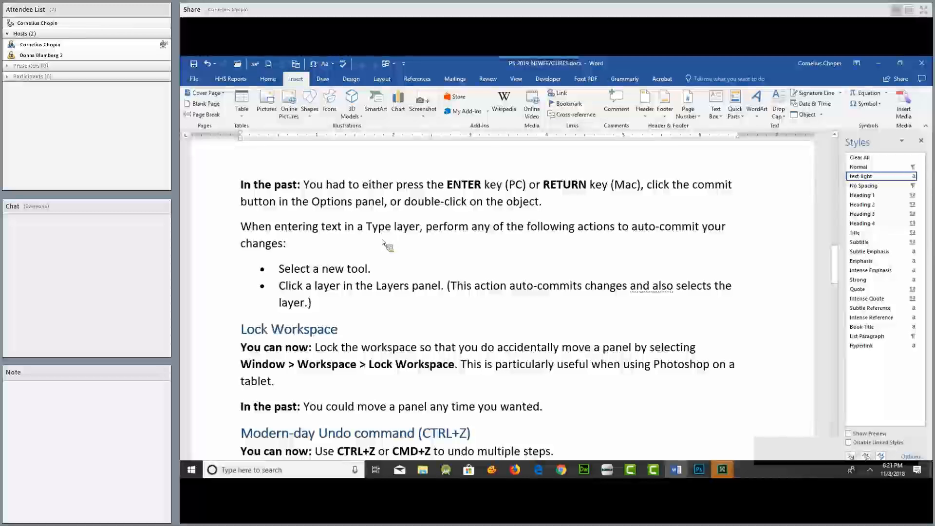
- Return to Photoshop and turn off Lock Workspace
key("alt+Tab")
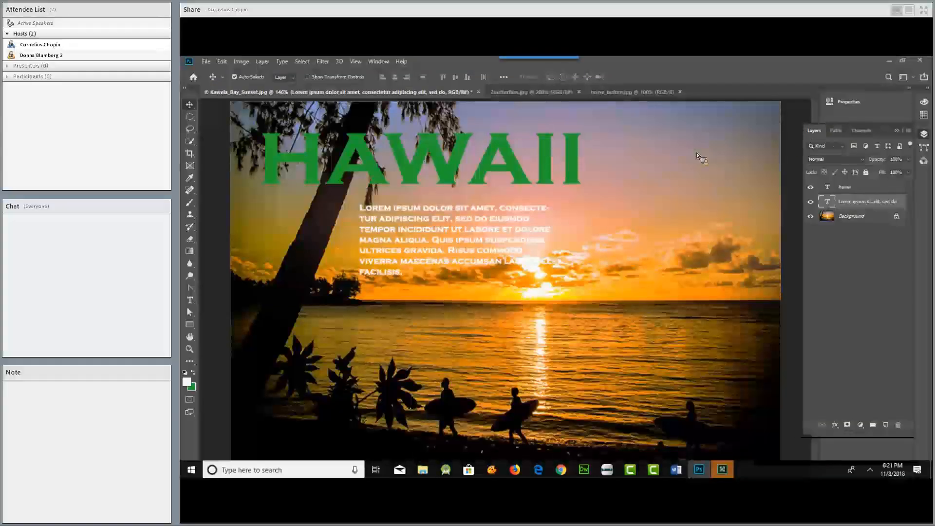
left_click(379, 62)
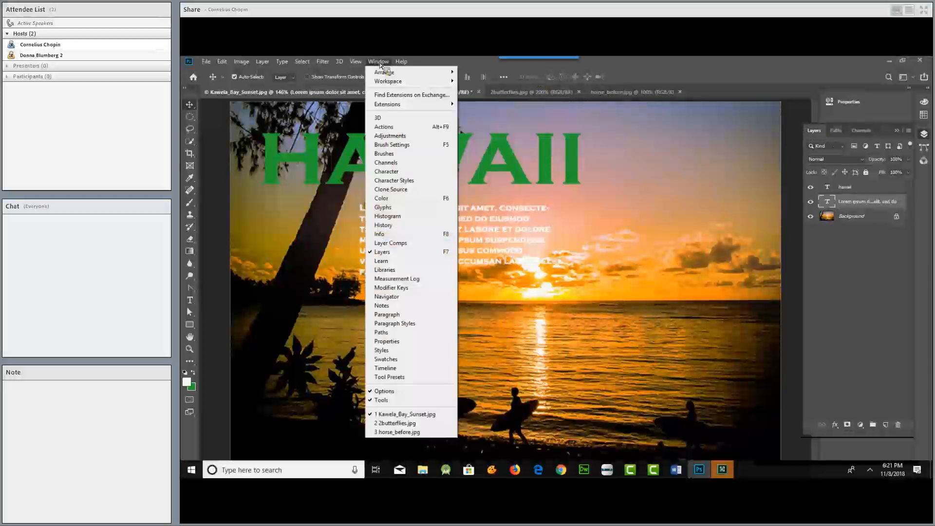
mouse_move(395, 81)
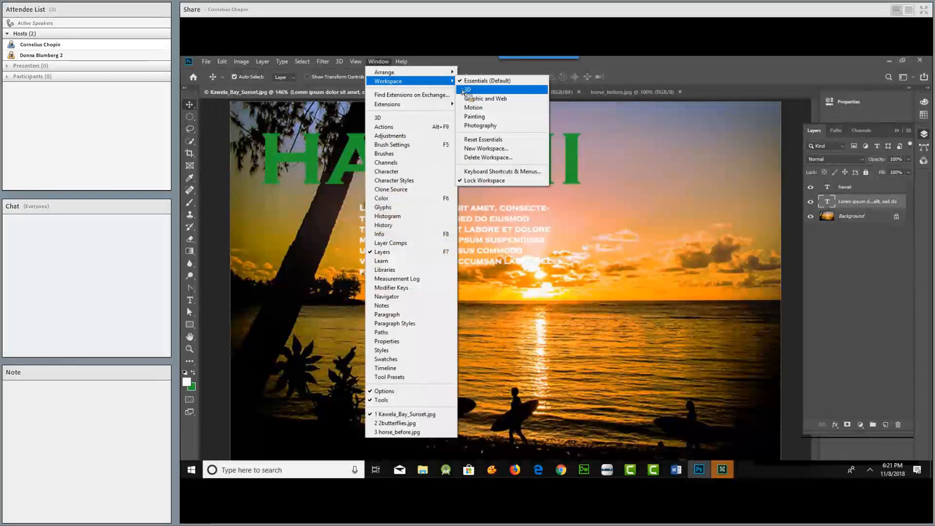
left_click(497, 181)
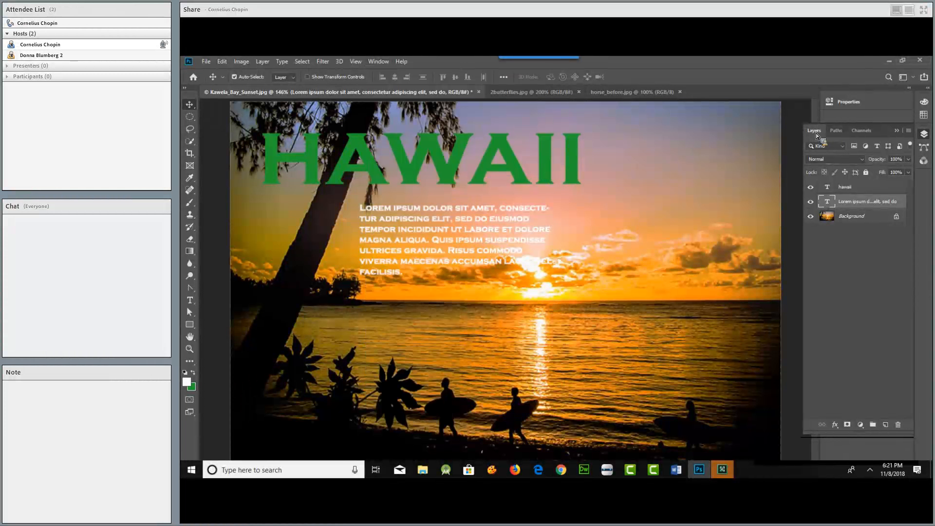
- Float the Layers and Paths panels over the canvas and dock both back into the group with Channels
left_click_drag(817, 133, 586, 177)
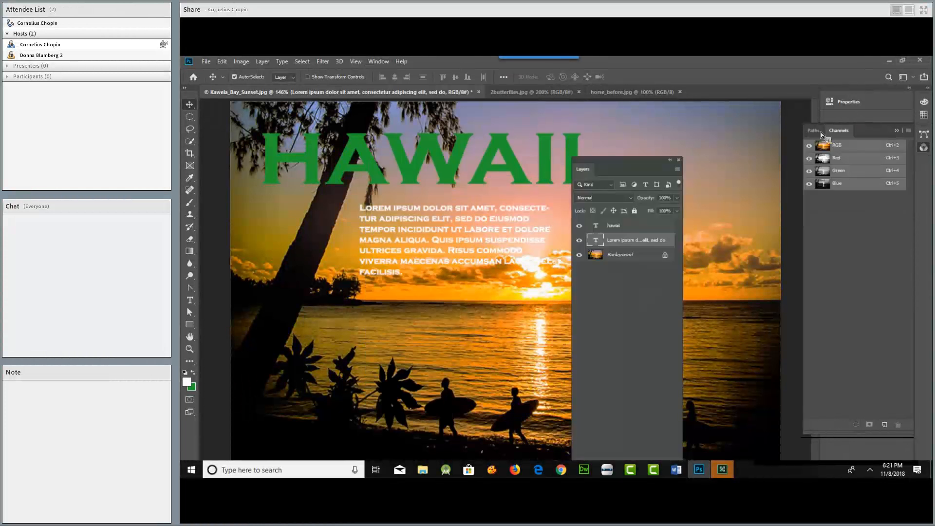
left_click_drag(813, 130, 373, 200)
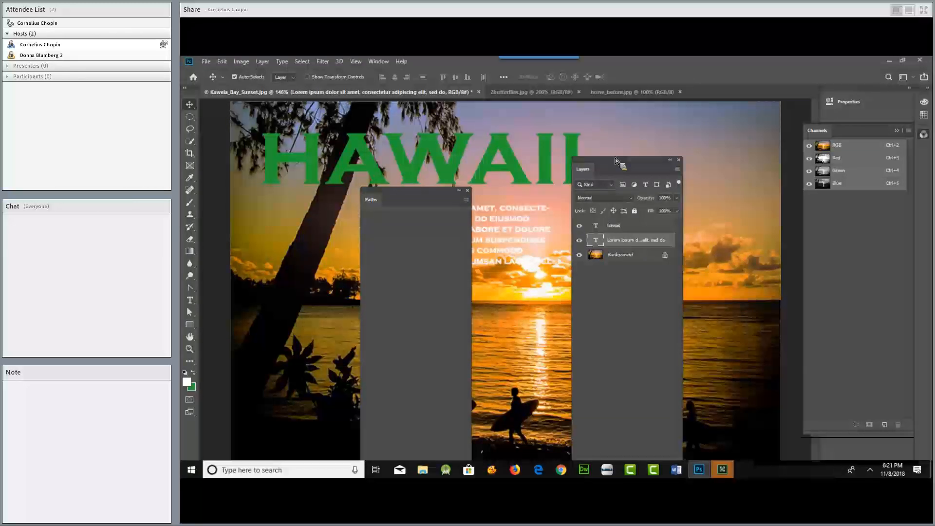
left_click_drag(614, 163, 630, 169)
left_click_drag(848, 206, 858, 135)
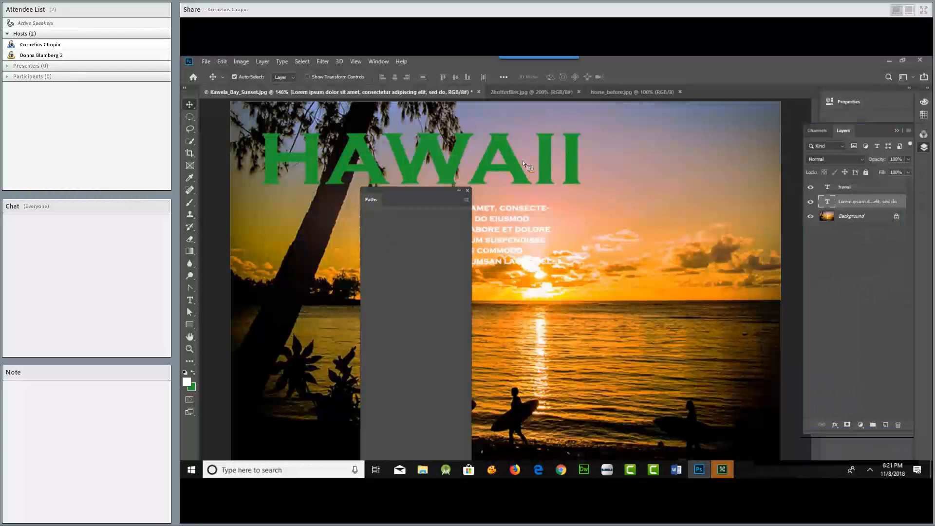
left_click_drag(875, 164, 809, 129)
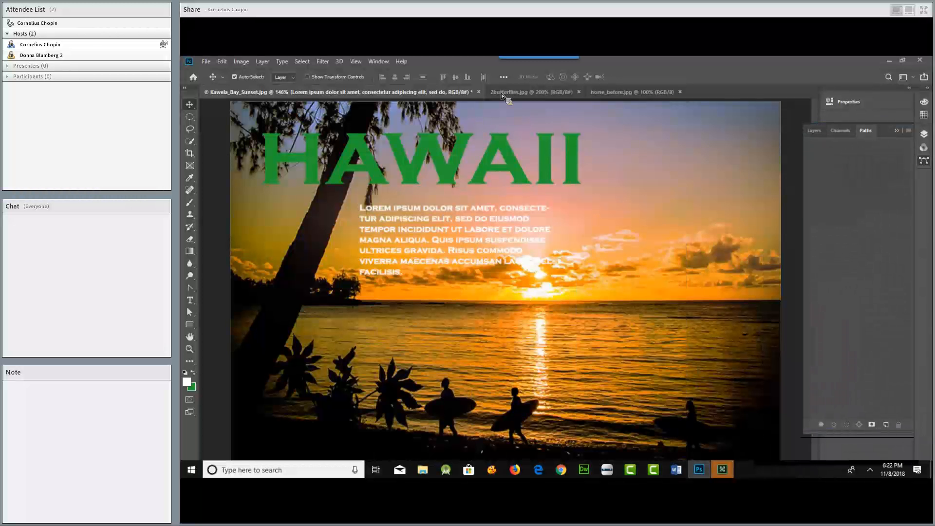
- Turn on Lock Workspace so that the panels are held in place
left_click(378, 61)
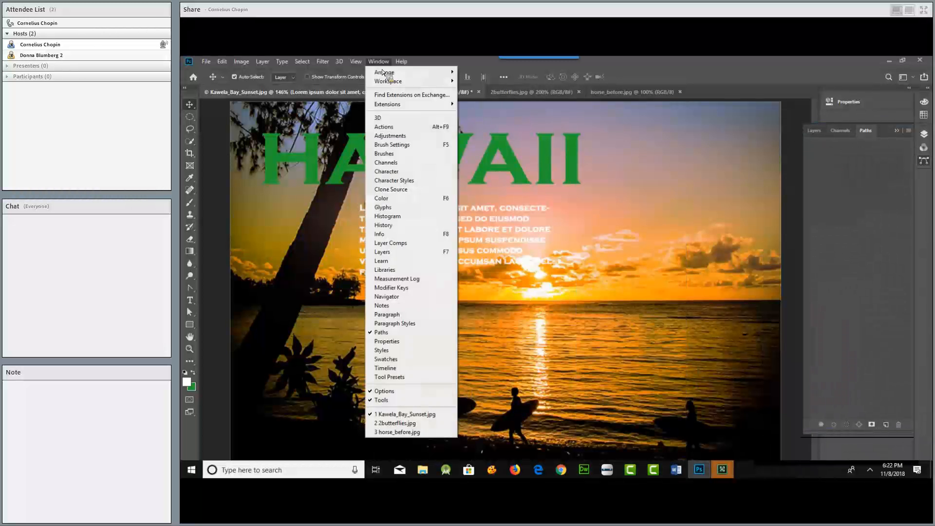
mouse_move(421, 82)
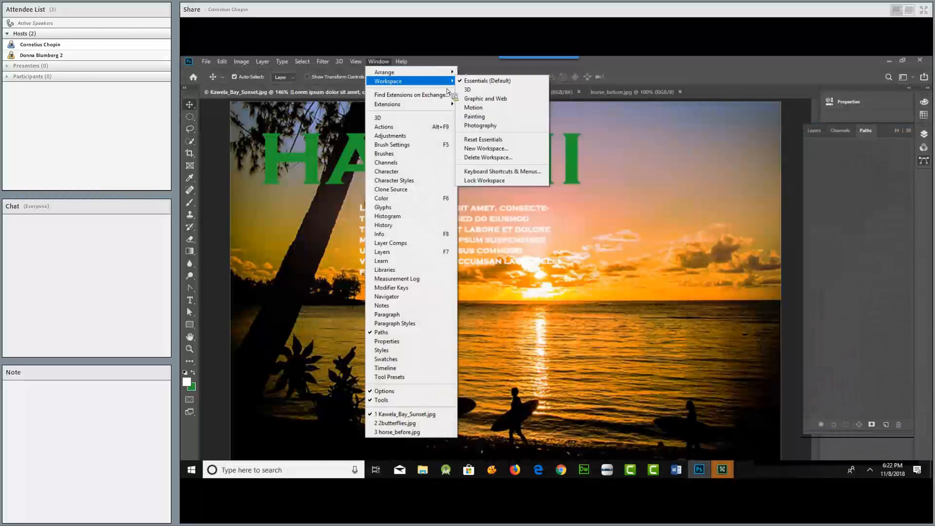
left_click(482, 99)
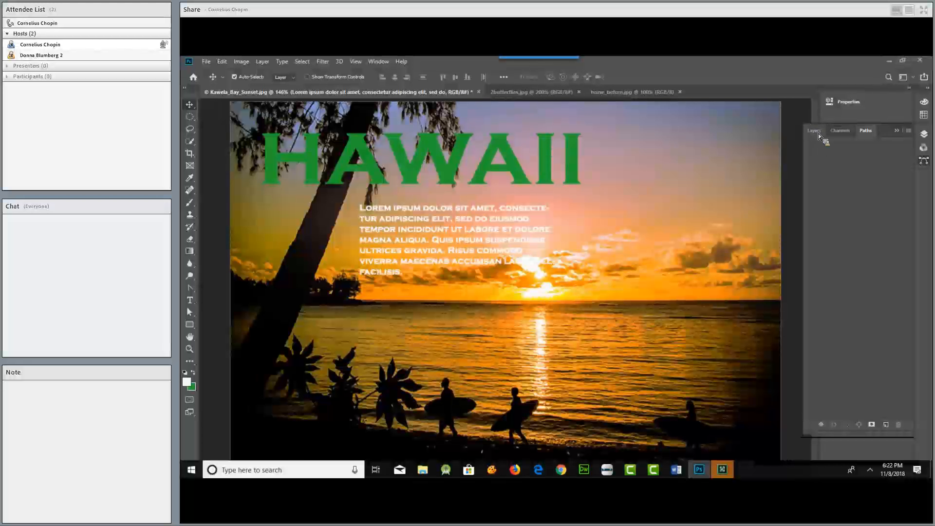
- Unlock the workspace again and float the Layers panel out of its group over the canvas
left_click(379, 63)
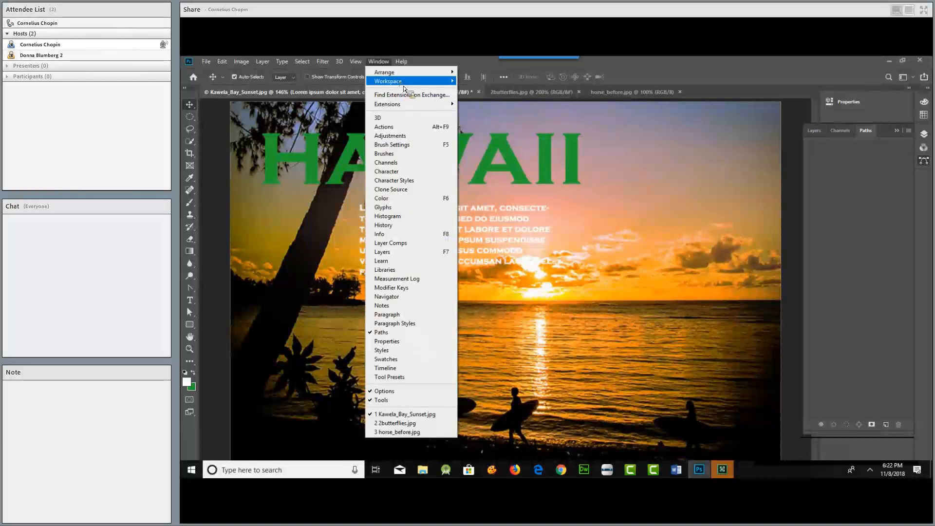
mouse_move(404, 81)
left_click(501, 180)
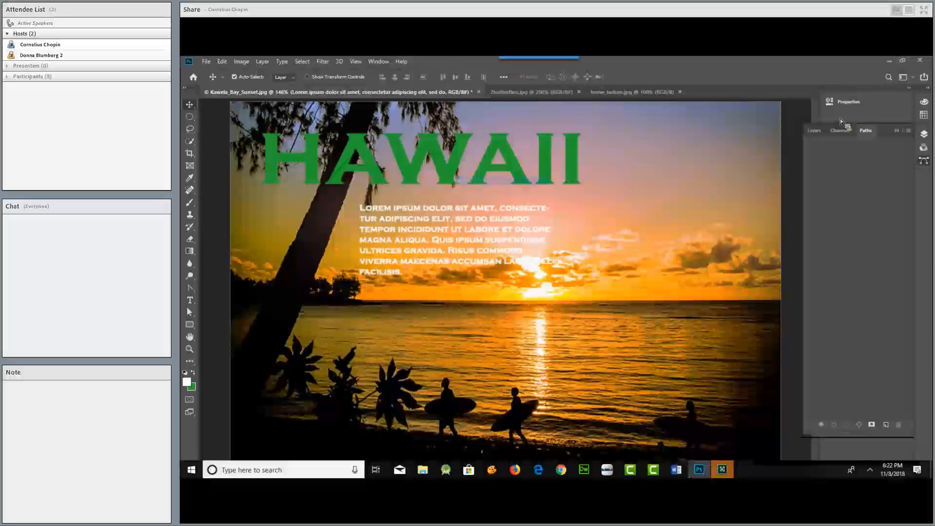
left_click_drag(820, 135, 386, 67)
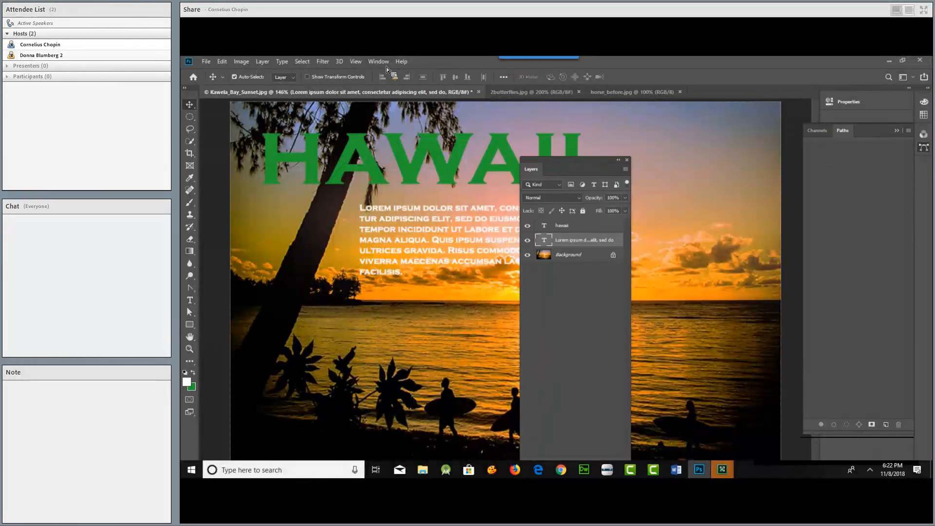
- Turn on Lock Workspace and return the floating Layers panel to the group with Channels and Paths
left_click(379, 62)
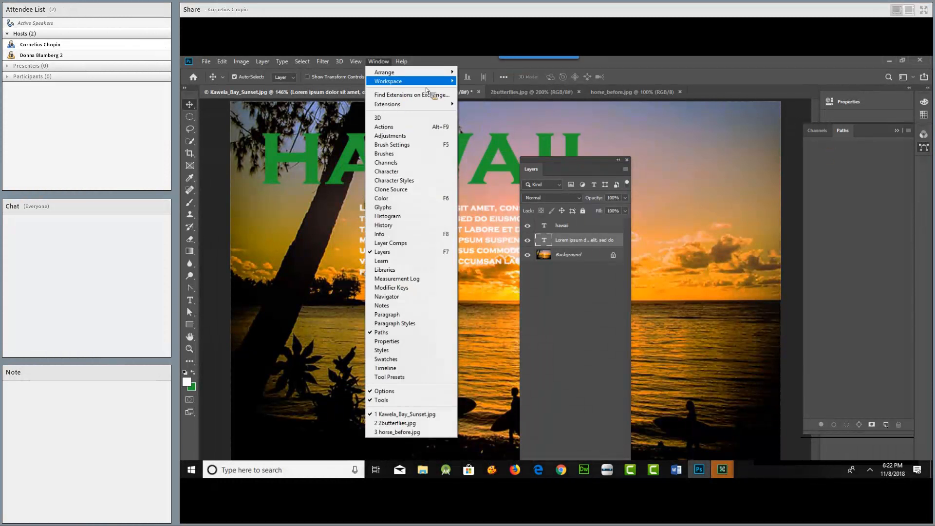
mouse_move(429, 82)
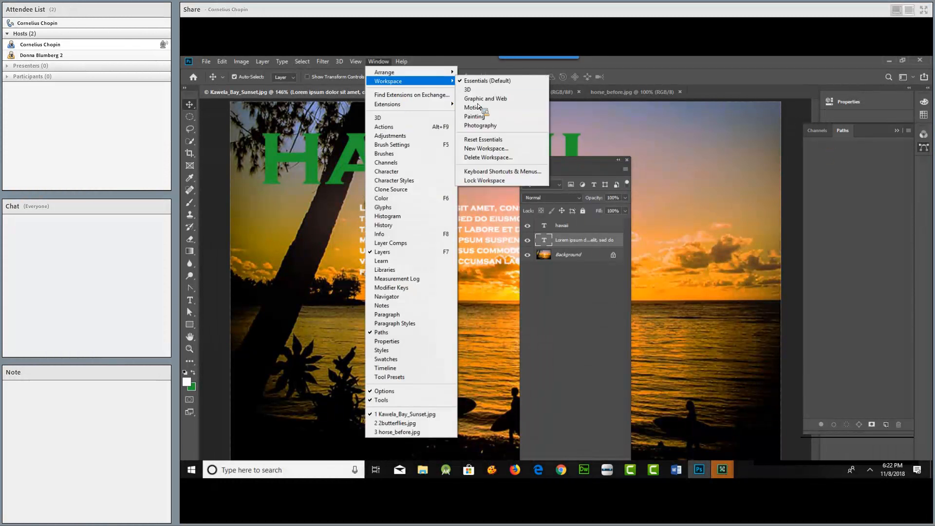
left_click(496, 181)
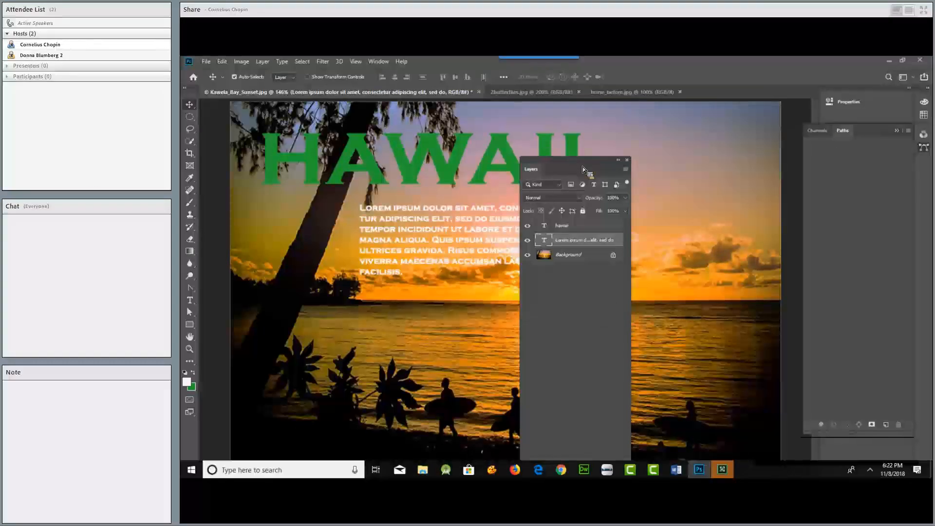
left_click_drag(582, 166, 858, 135)
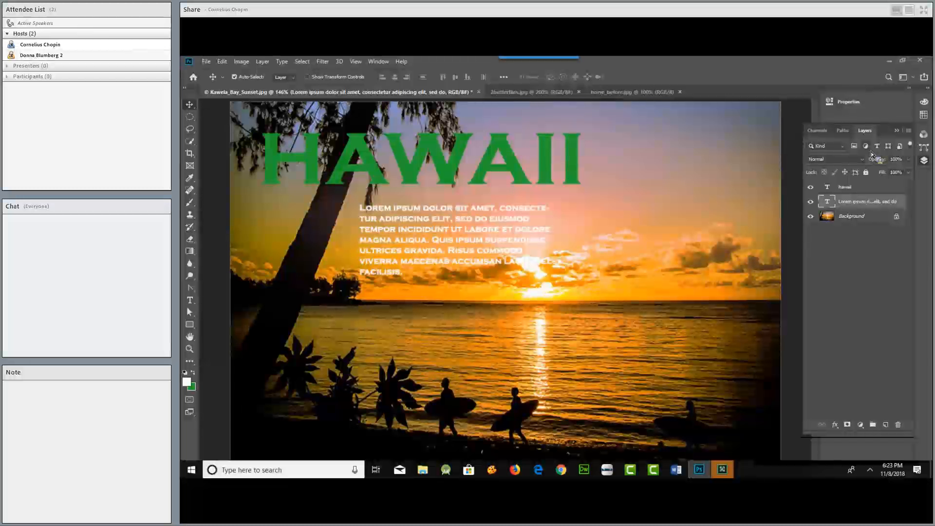
- Switch to the Word notes and read on to the Modern-day Undo command section
key("alt+Tab")
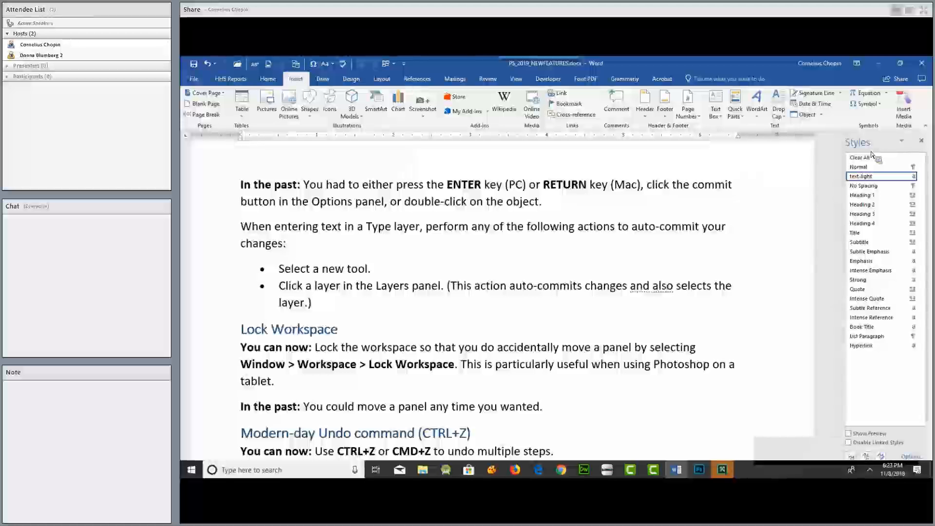
key("alt+Tab")
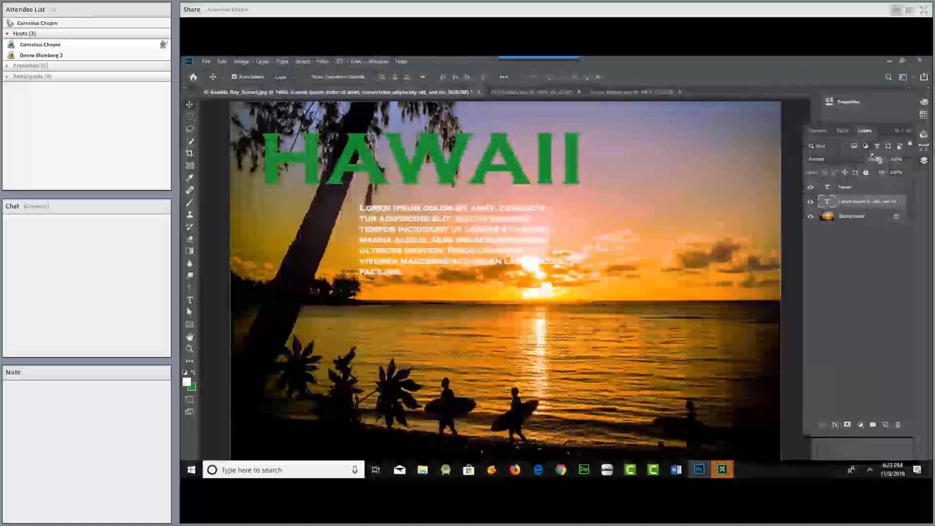
key("alt+Tab")
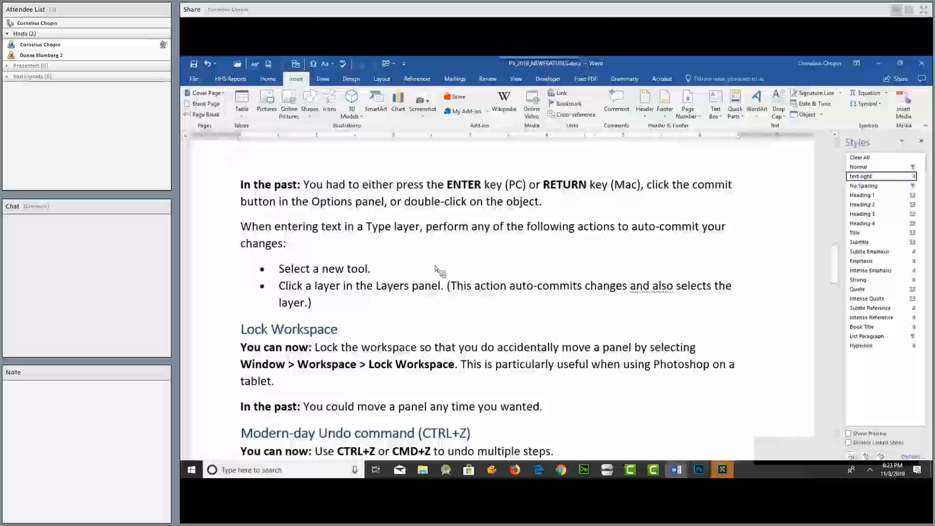
scroll(589, 260, "down", 3)
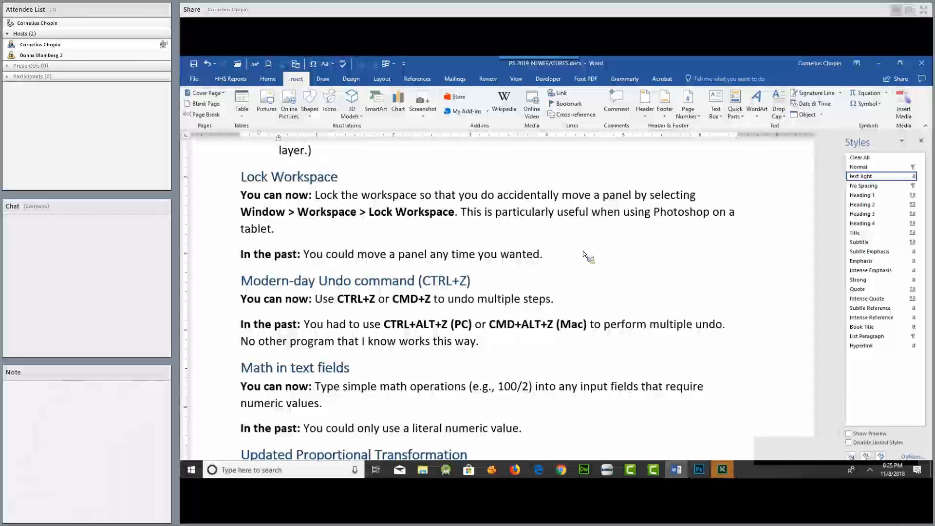
- Return to Photoshop and add a new blank layer above the two text layers
key("alt+Tab")
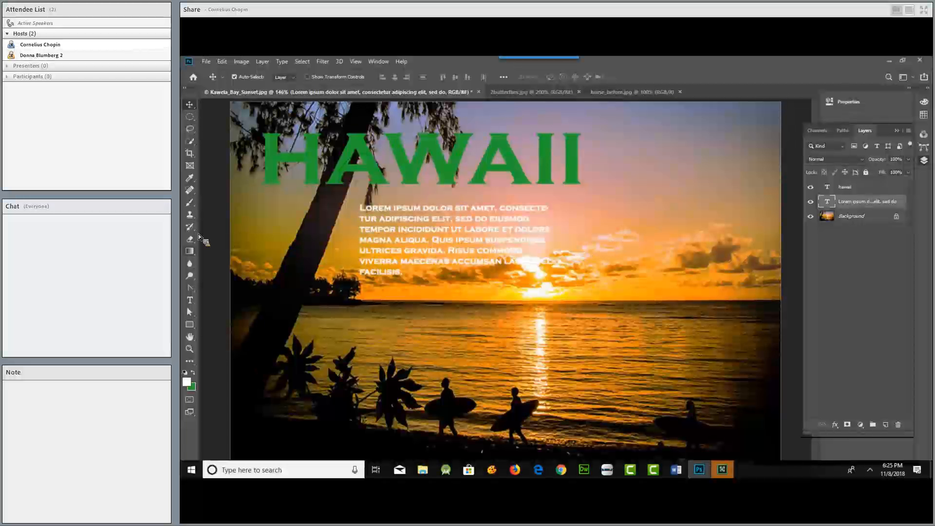
key("b")
key("ctrl+shift+alt+n")
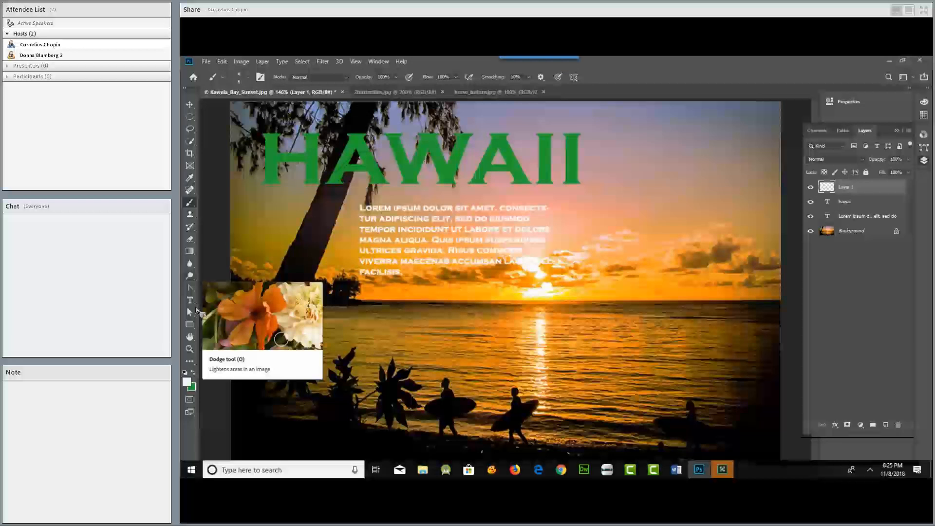
- Paint three soft green dots across the water with an enlarged brush, using the swapped foreground color
left_click(191, 229)
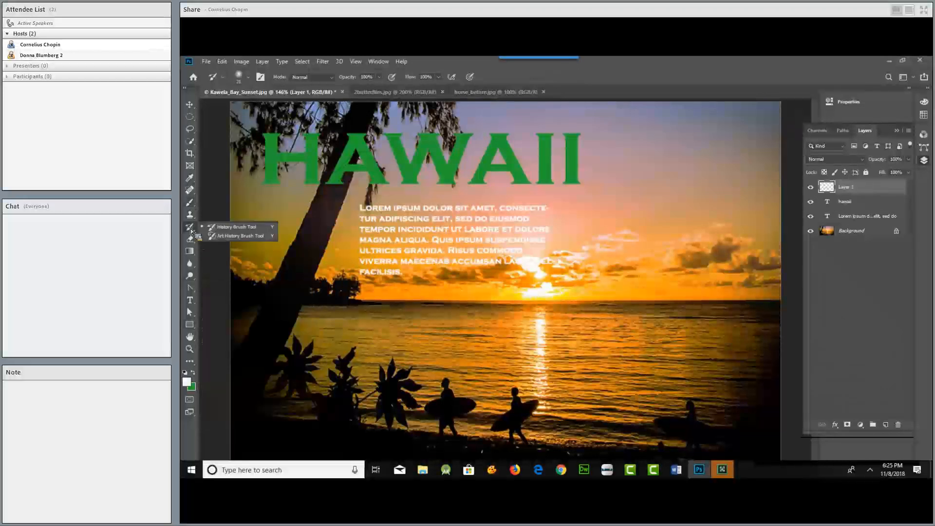
left_click(191, 203)
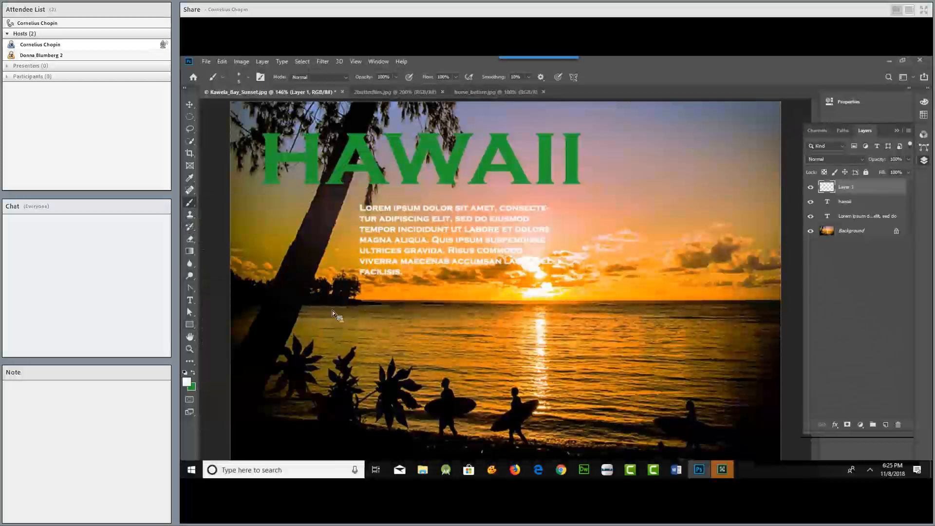
key("bracketright")
key("bracketright")
key("bracketright")
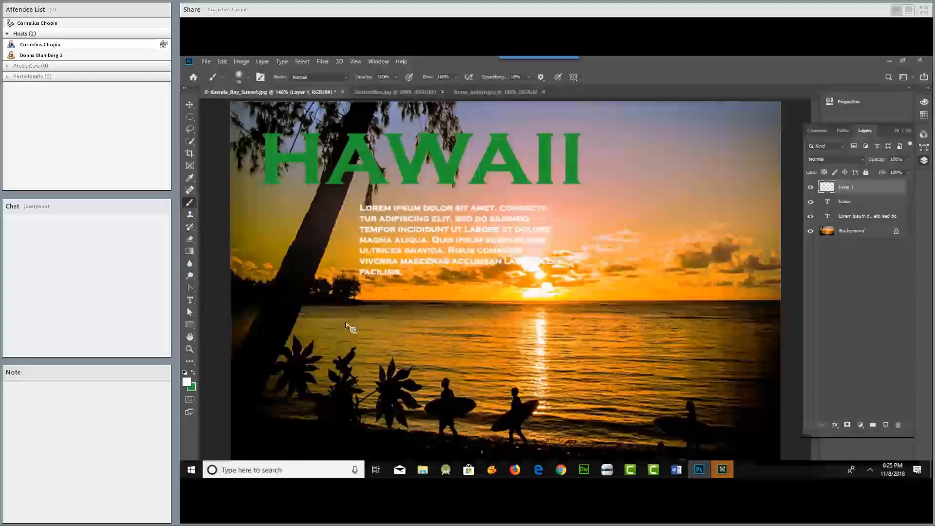
left_click(194, 373)
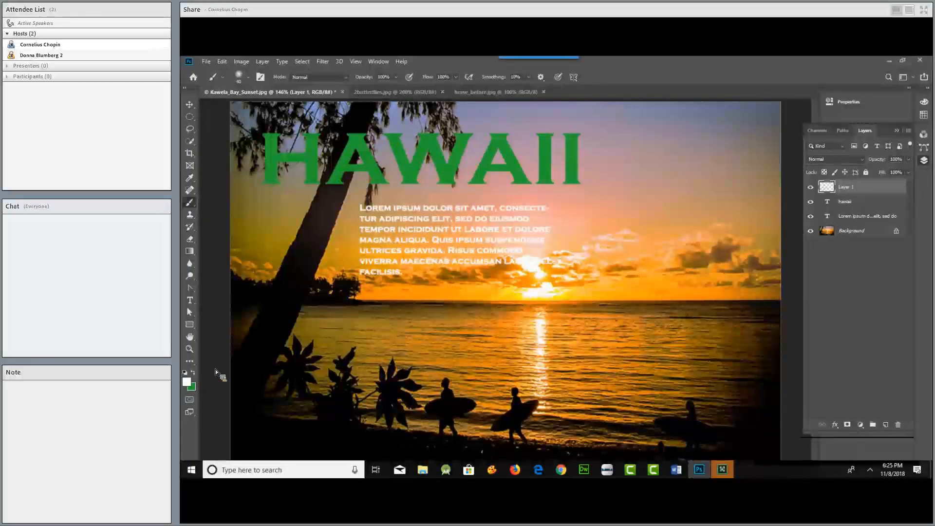
left_click(381, 314)
left_click(453, 312)
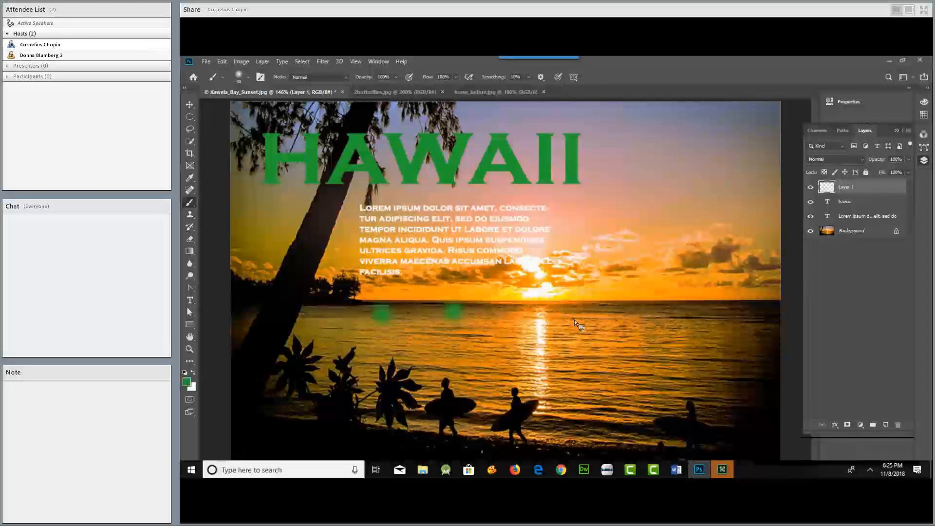
left_click(567, 315)
- Undo the three green dots one after another
key("ctrl+z")
key("ctrl+z")
key("ctrl+z")
key("ctrl+z")
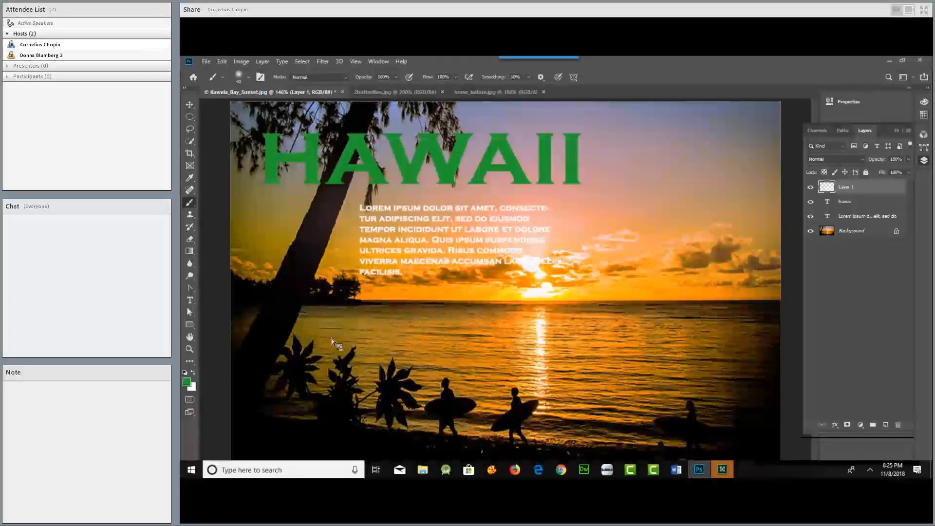
- Paint a row of four larger green dots with a 90 px soft brush and undo them one by one
left_click(361, 332)
left_click(442, 331)
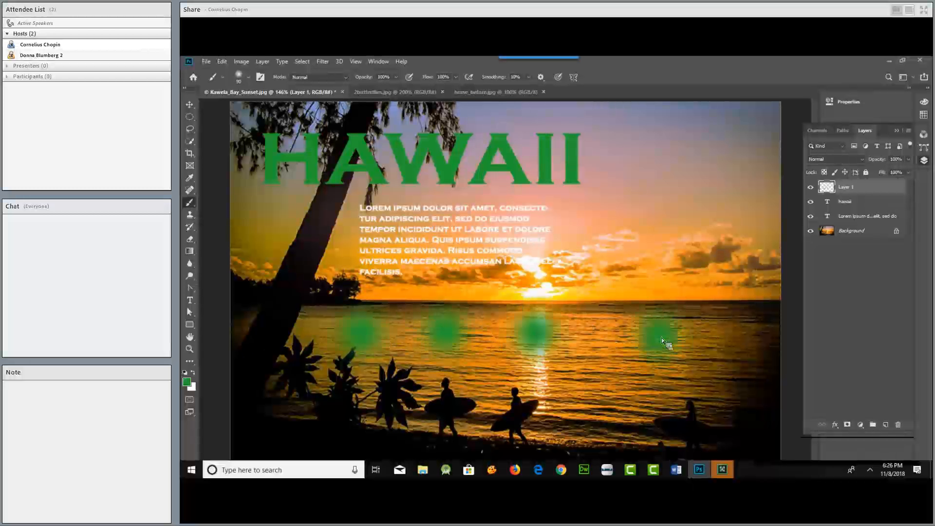
left_click(248, 77)
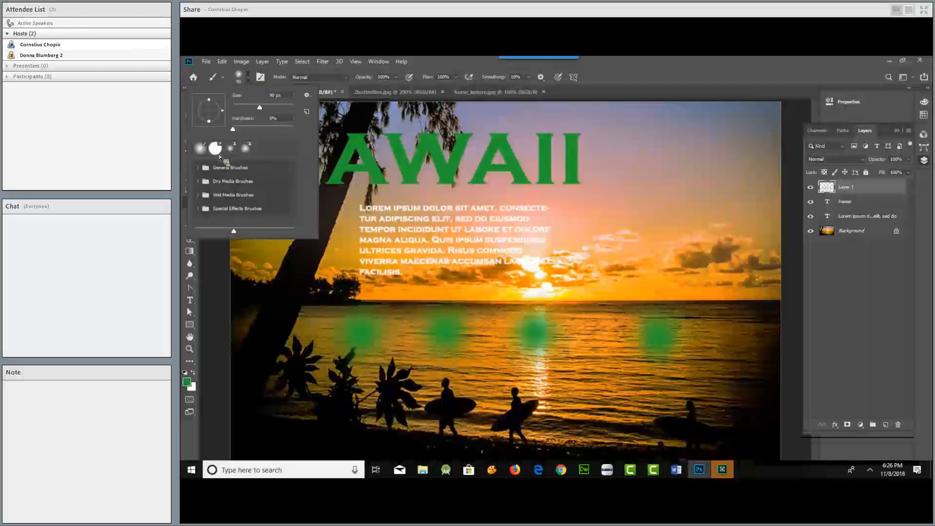
key("e")
key("Escape")
key("ctrl+z")
key("ctrl+z")
key("ctrl+z")
key("ctrl+z")
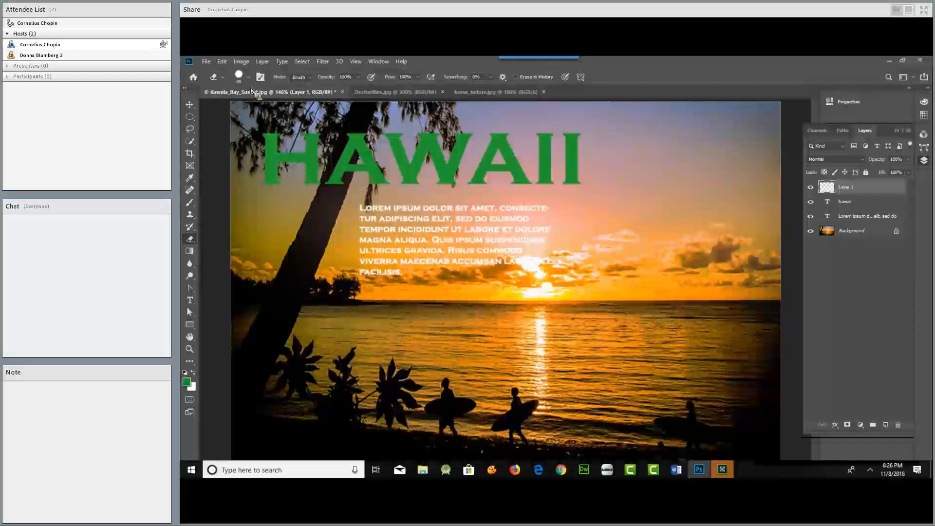
- Change the foreground color to bright red, #ef1121
left_click(186, 382)
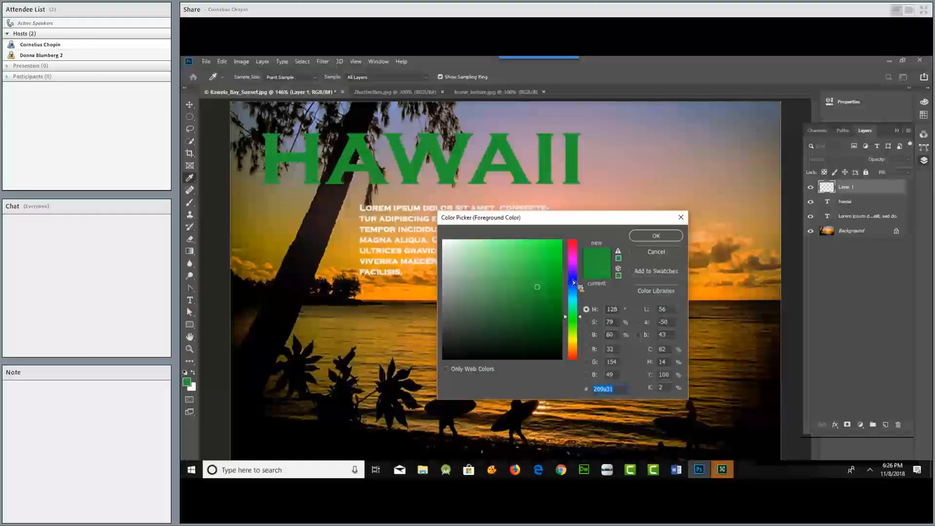
left_click(573, 241)
left_click(546, 252)
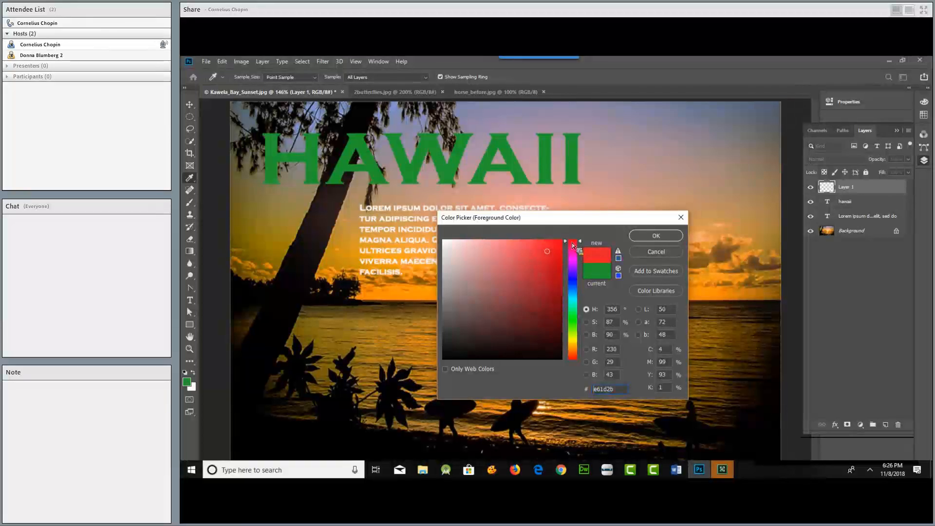
left_click(656, 236)
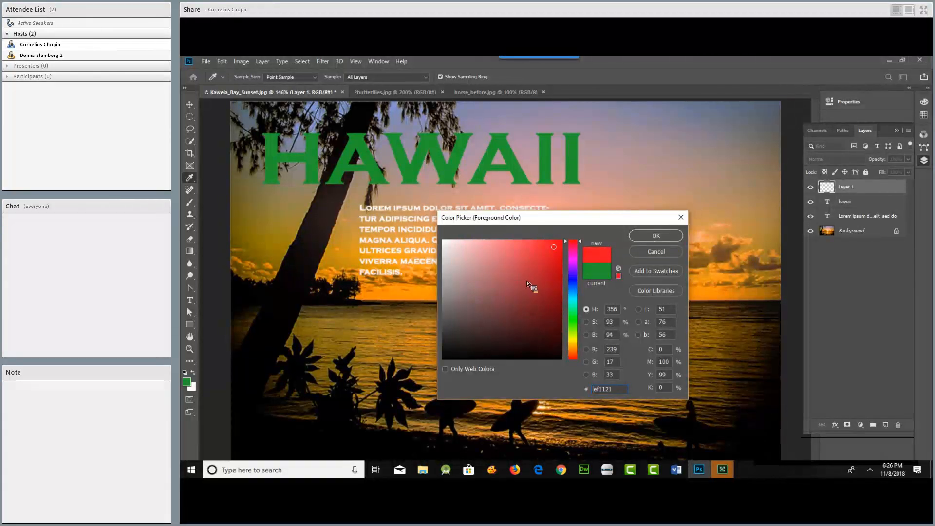
- Paint four soft red dots in a row across the water with the Brush tool
key("e")
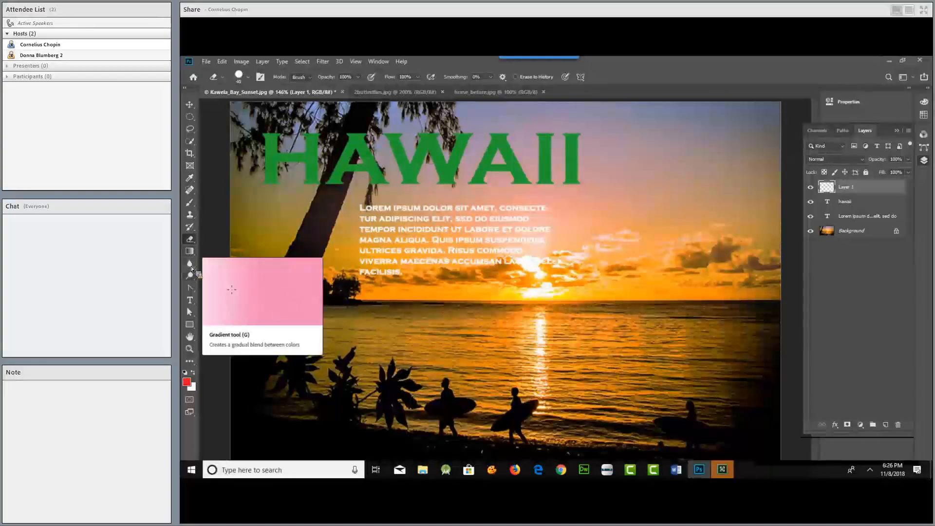
left_click(190, 204)
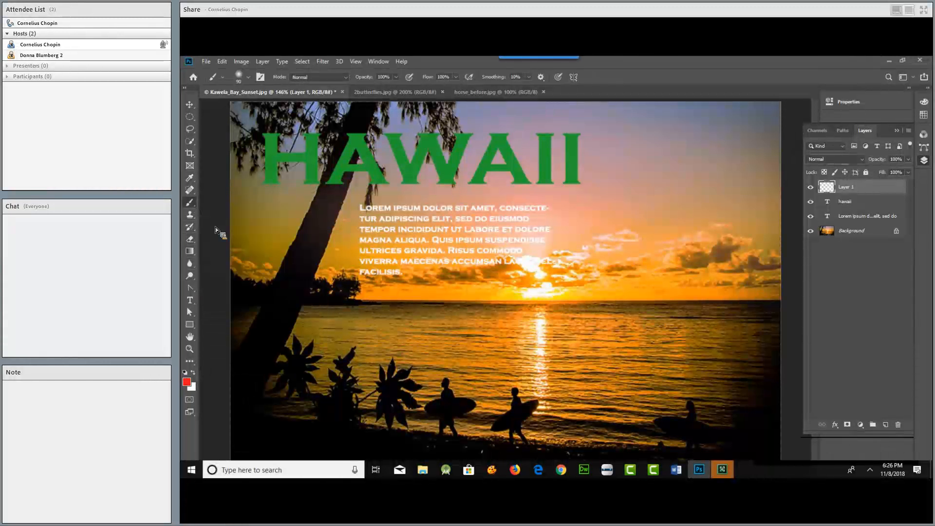
left_click(350, 321)
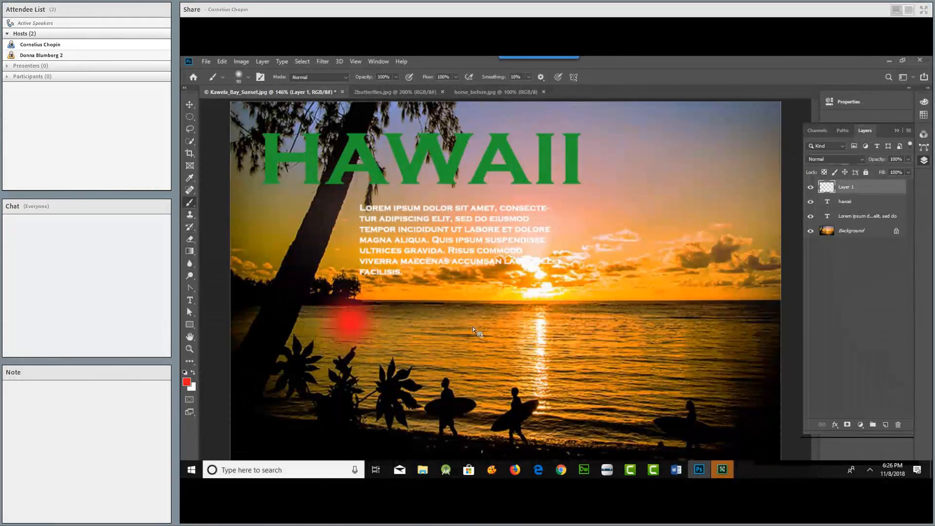
left_click(469, 323)
left_click(595, 321)
left_click(677, 323)
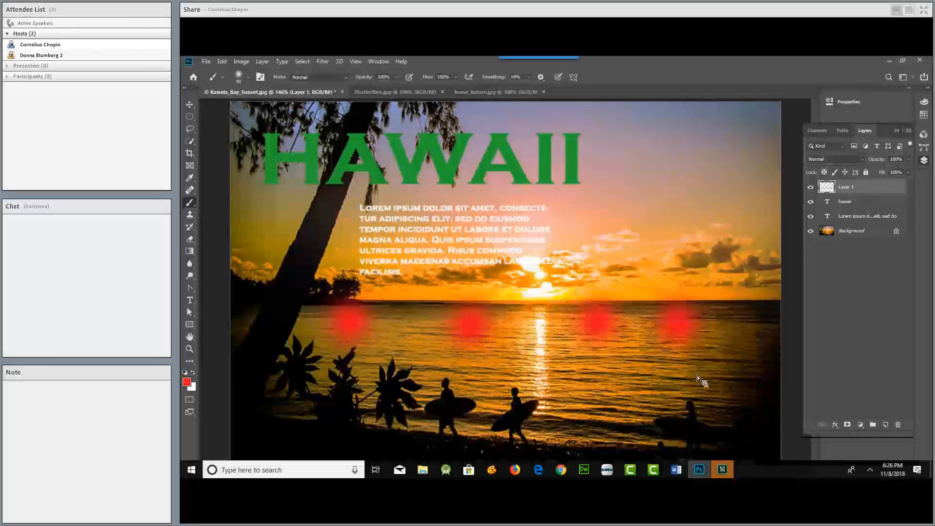
- Undo the four red dots one at a time
key("ctrl+z")
key("ctrl+z")
key("ctrl+z")
key("ctrl+z")
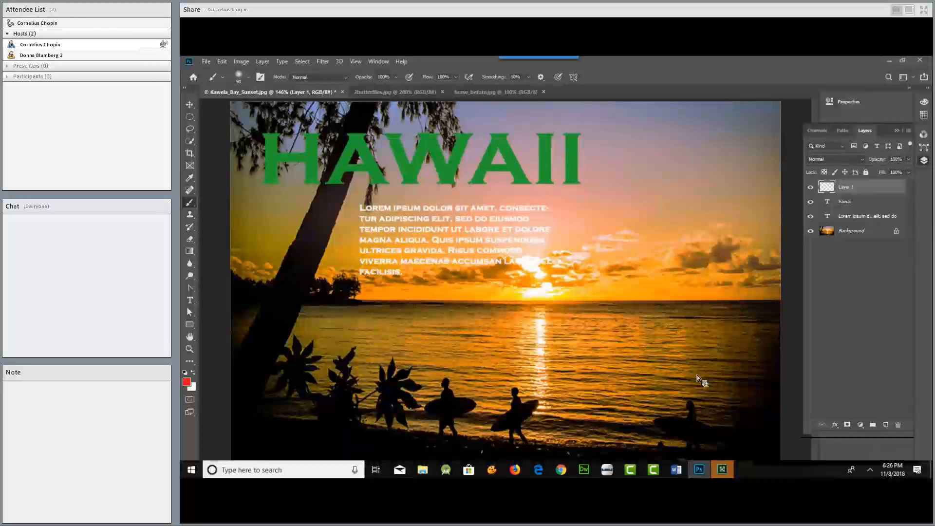
- Bring back the four red dots on the water one by one and undo them all again
left_click(350, 324)
left_click(470, 325)
left_click(597, 322)
left_click(678, 324)
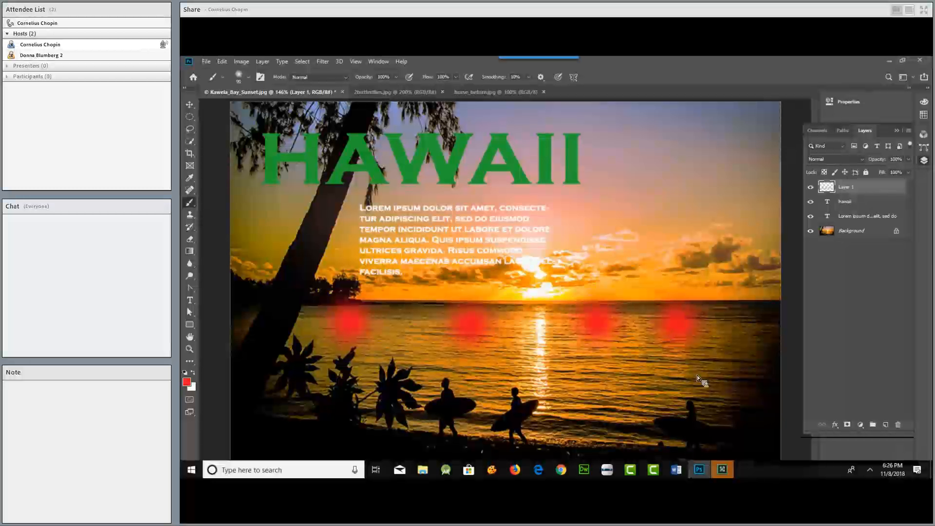
key("ctrl+z")
key("ctrl+z")
key("ctrl+z")
key("ctrl+z")
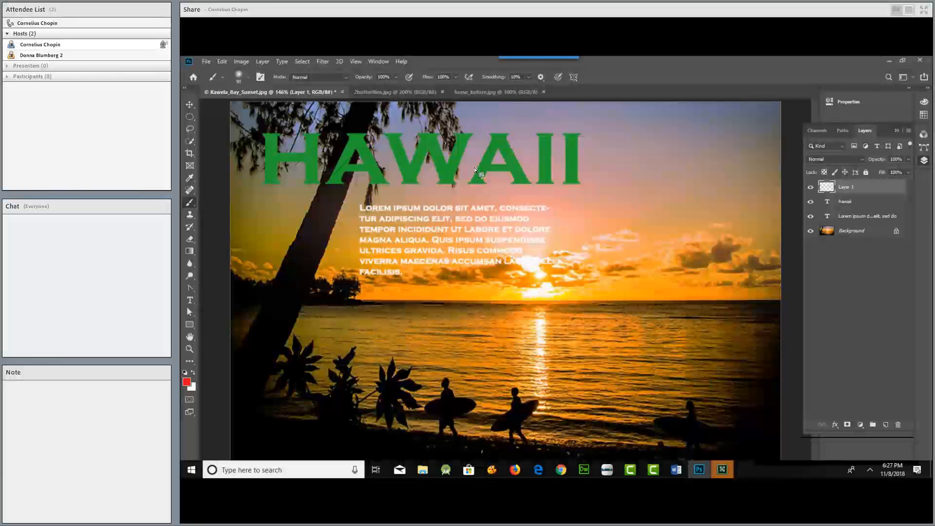
- Show the History panel, extend it to review the recorded states, and collapse it again
left_click(378, 63)
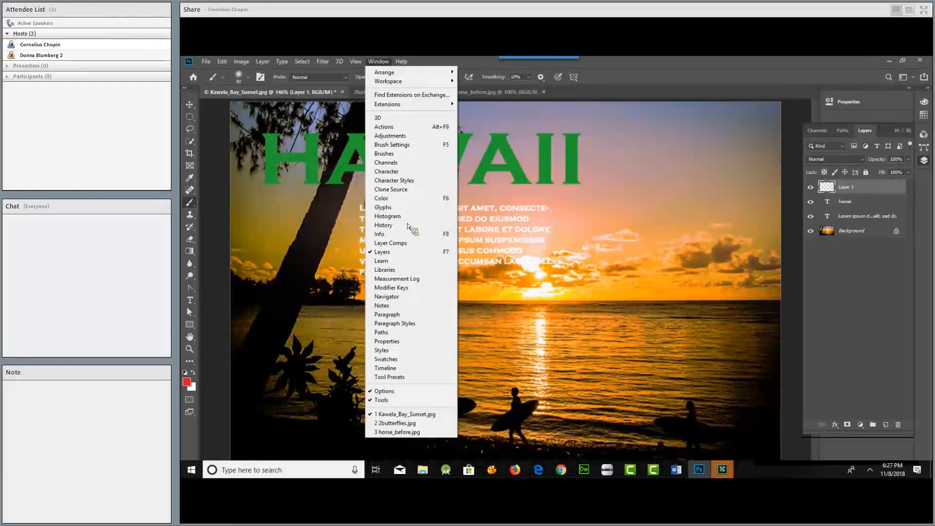
left_click(407, 225)
left_click_drag(760, 158, 765, 307)
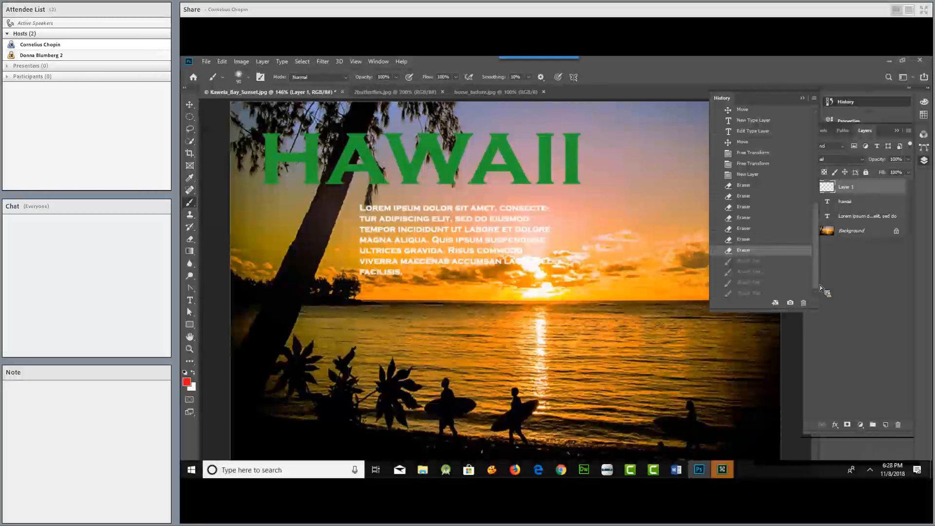
left_click(837, 308)
left_click(719, 100)
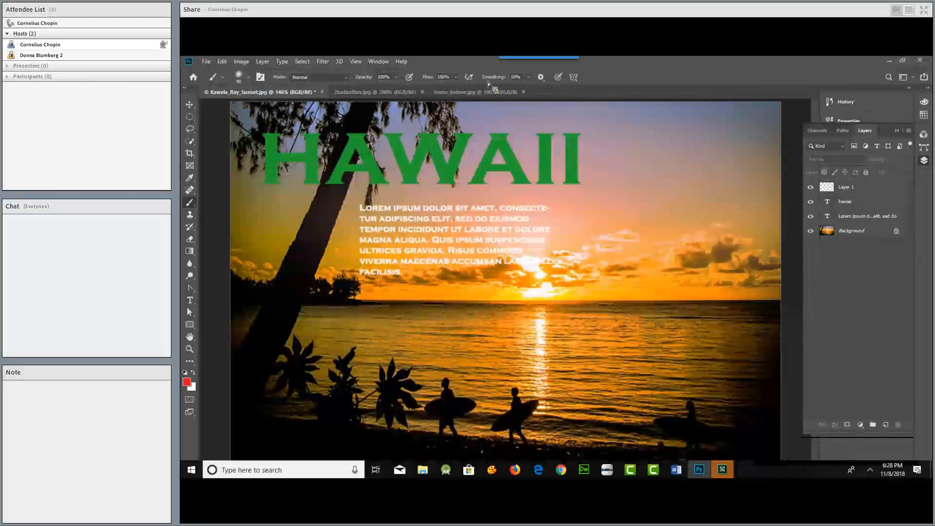
- Show the History panel, review its available commands including History Options, and collapse it again
left_click(380, 62)
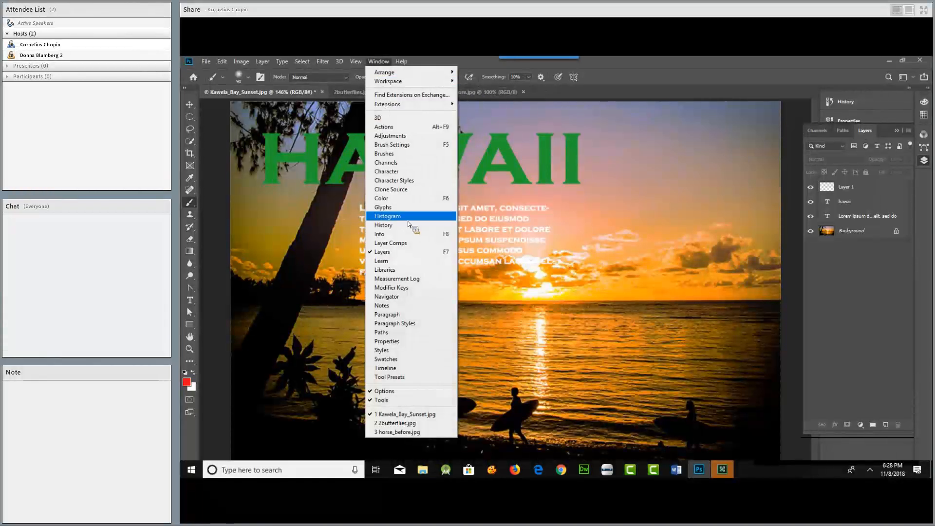
left_click(385, 225)
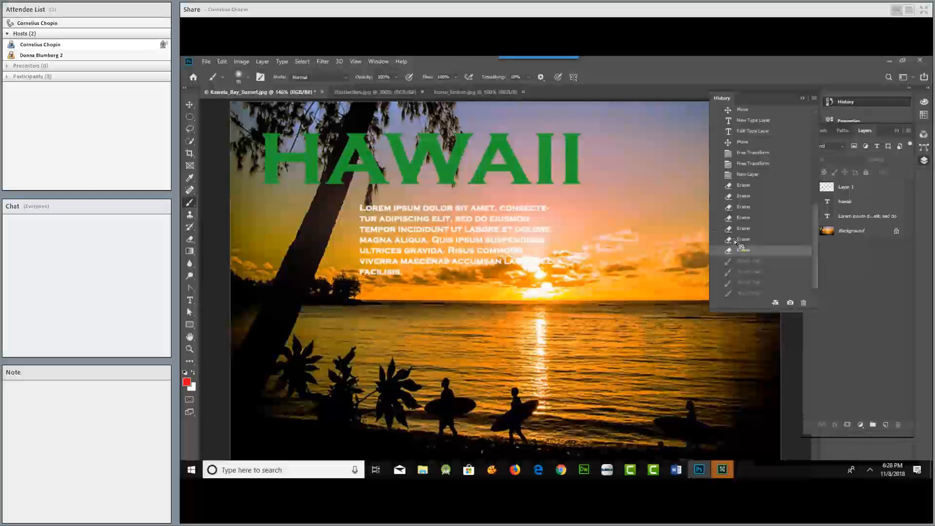
left_click(816, 99)
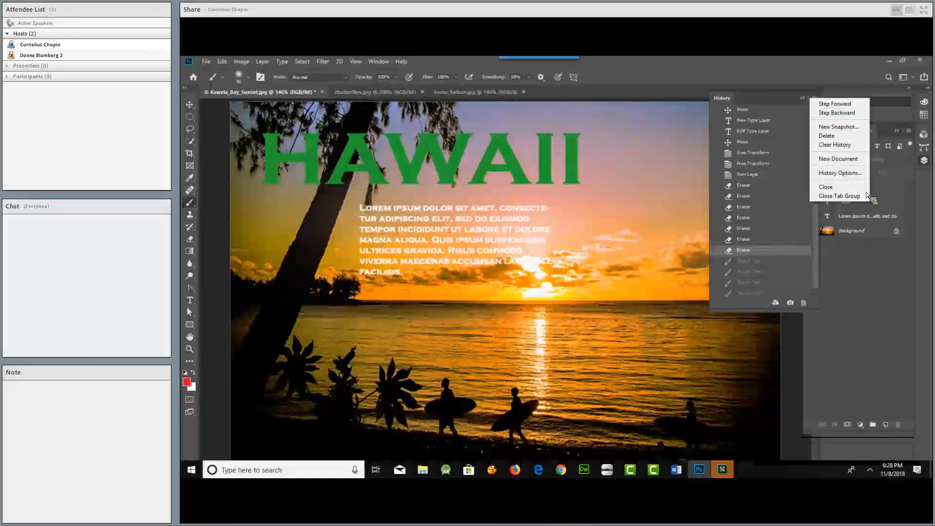
left_click(838, 173)
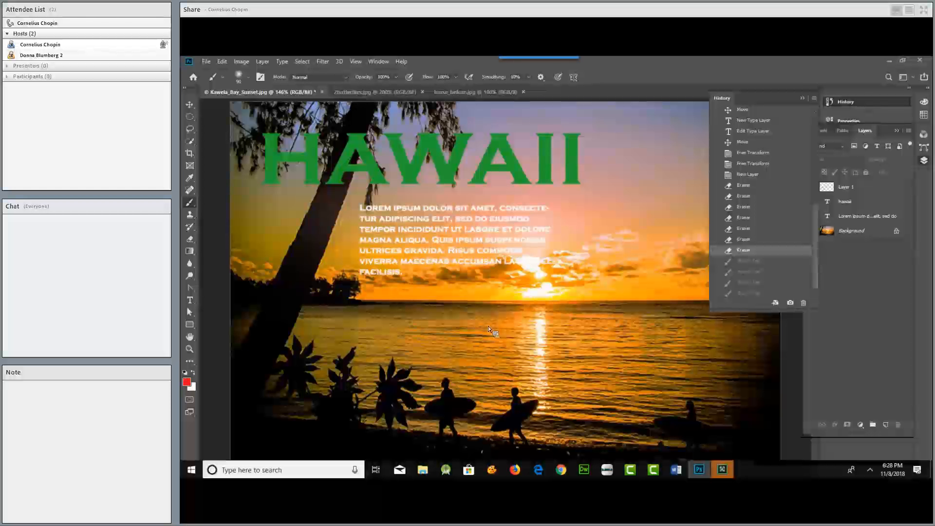
left_click(800, 103)
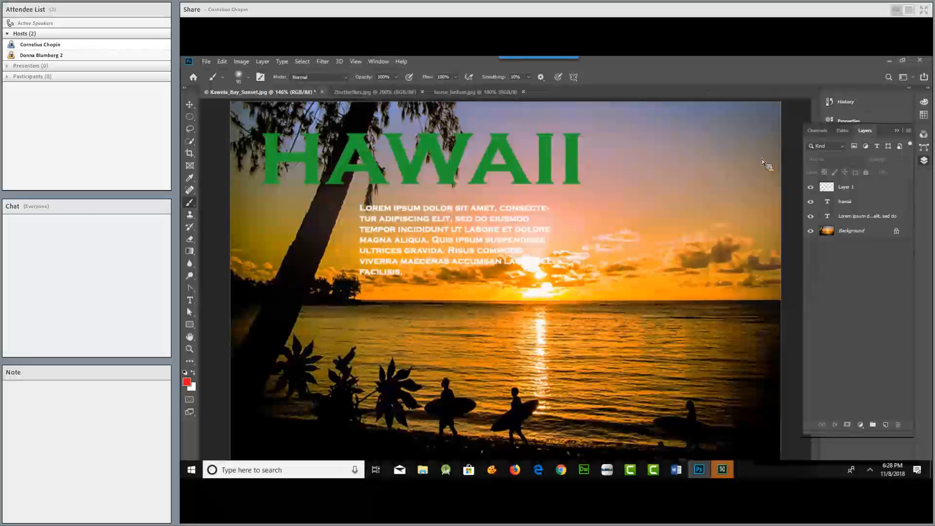
- Check the Math in text fields notes in Word, return to Photoshop, and set the HAWAII heading's font size with the expression 100/2
key("alt+Tab")
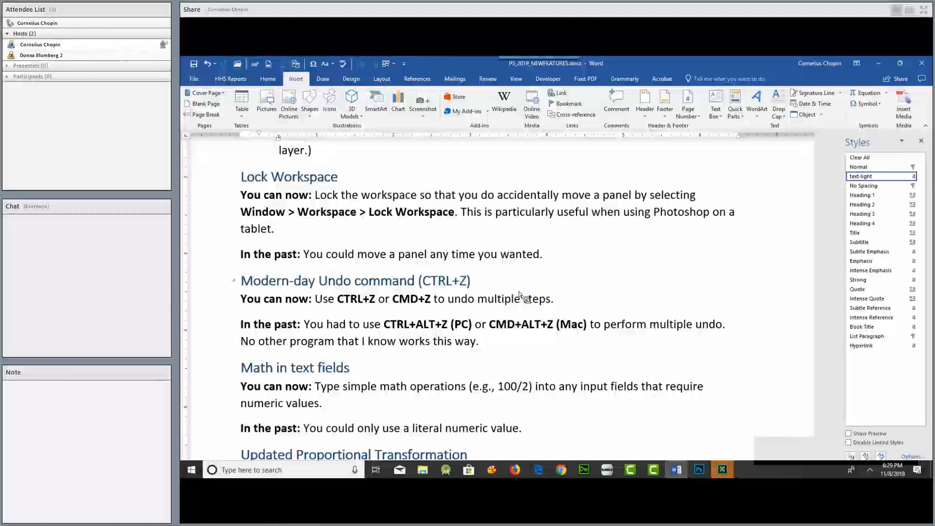
key("alt+Tab")
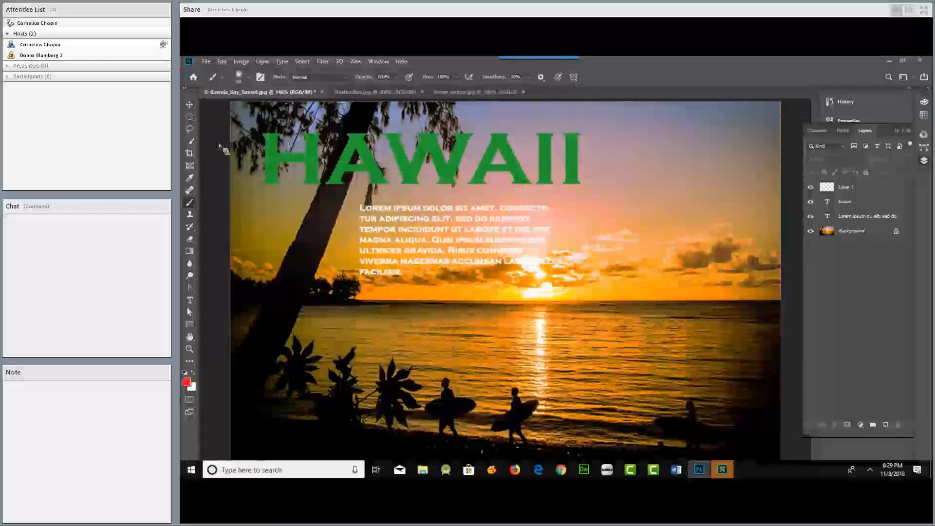
key("v")
left_click(191, 302)
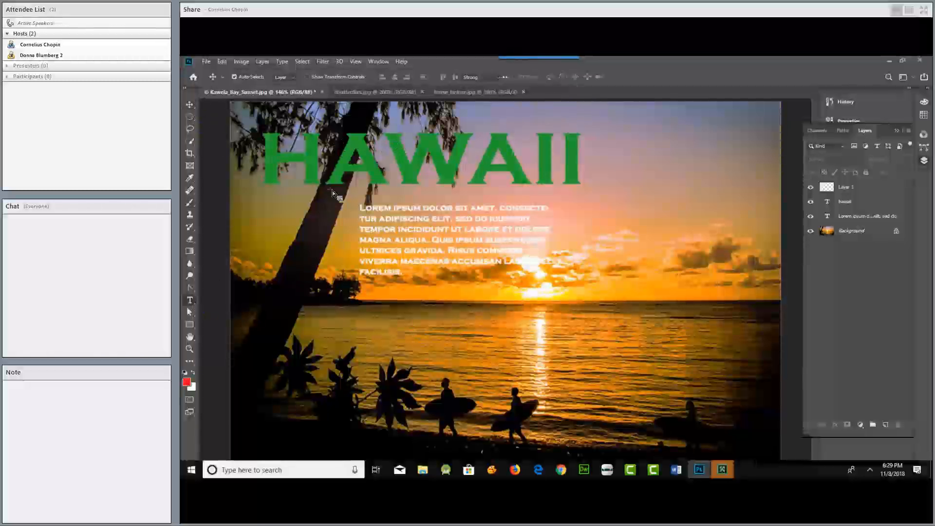
double_click(346, 187)
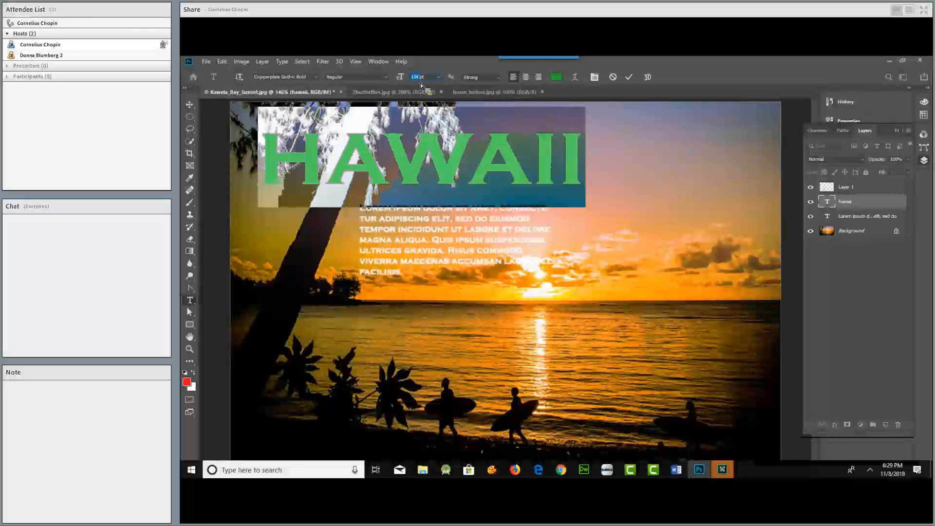
type("100")
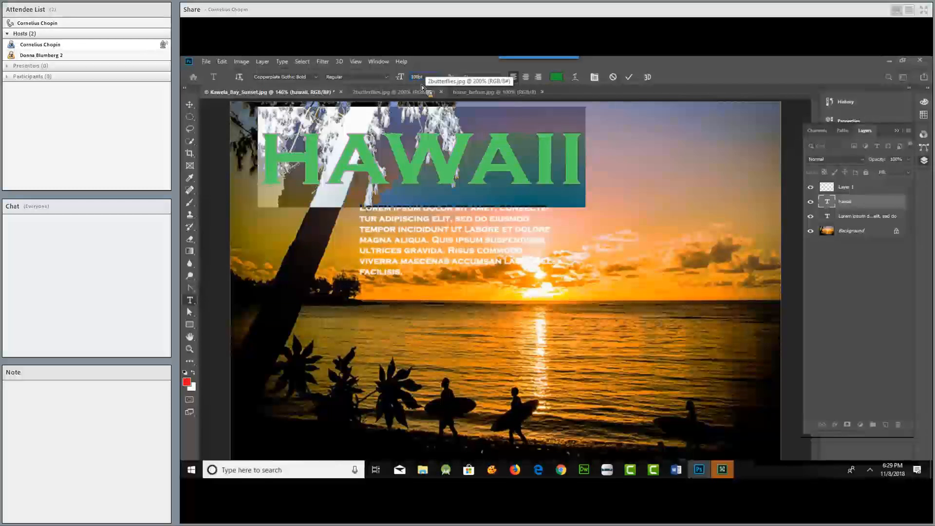
key("Return")
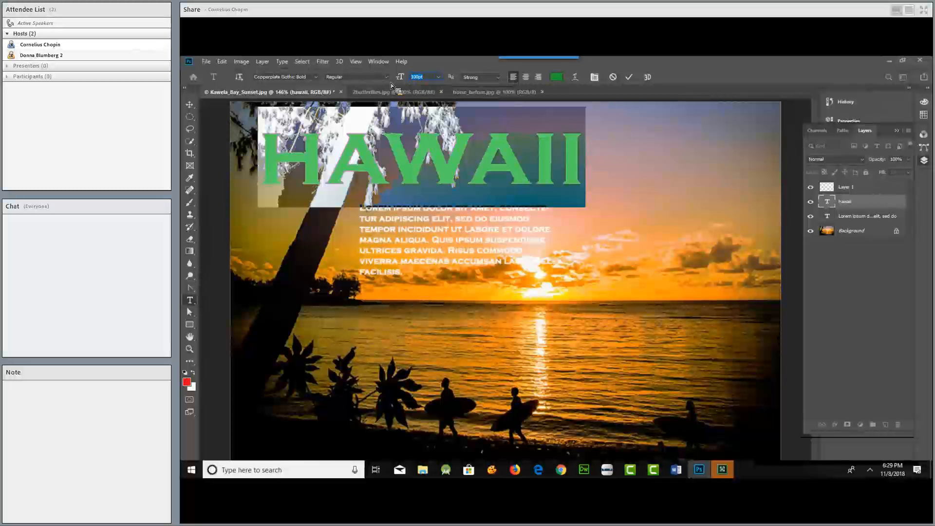
type("100")
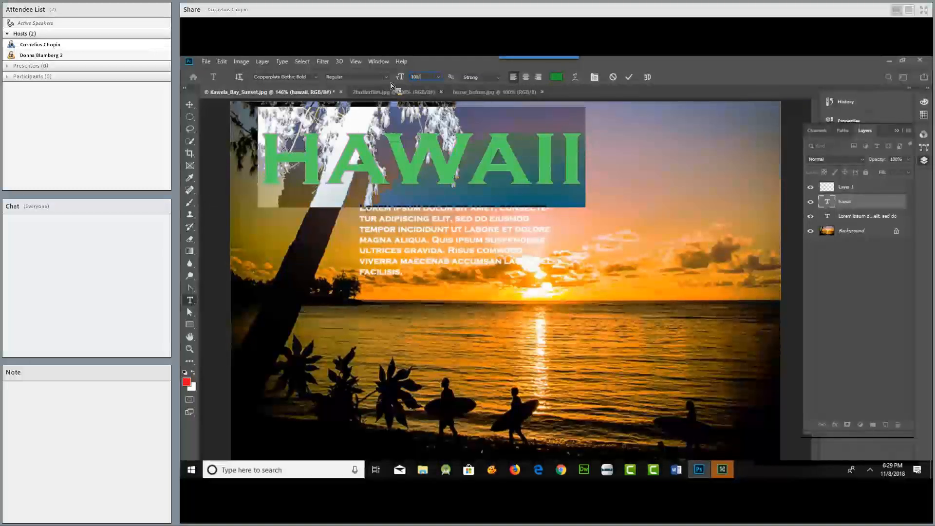
type("/2")
key("Return")
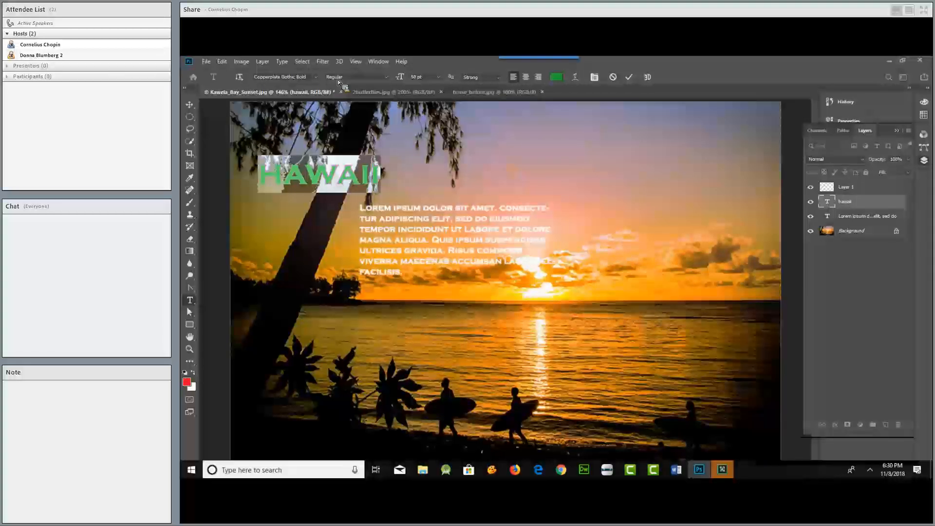
- Reselect the HAWAII heading's text and enlarge its font size to 114 pt
left_click(343, 180)
double_click(343, 178)
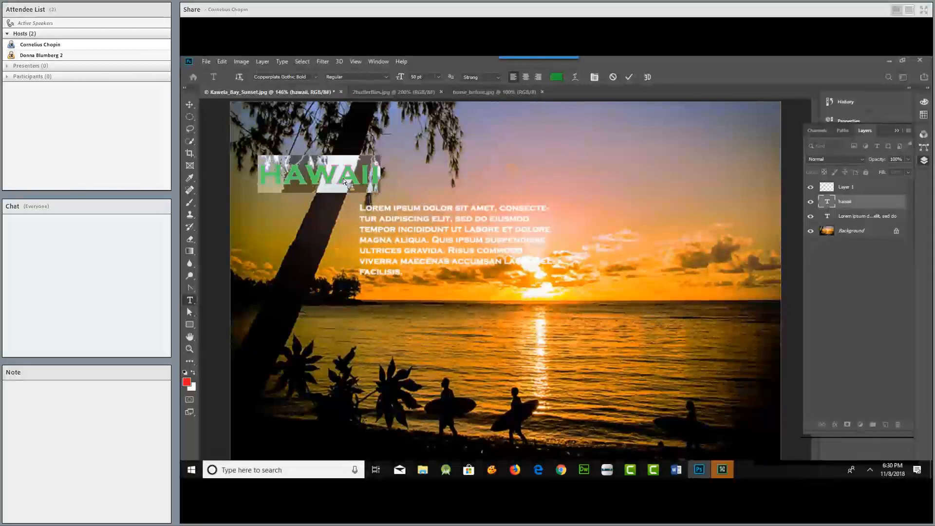
left_click(379, 181)
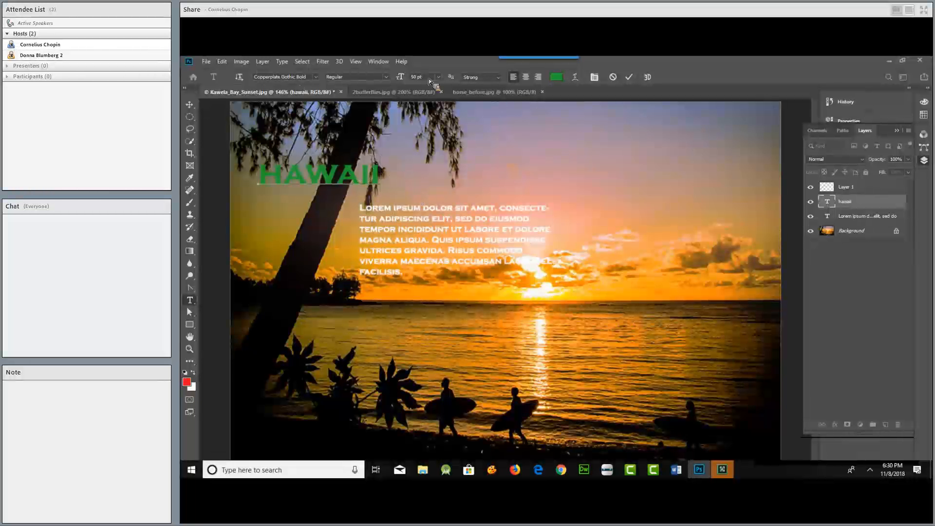
left_click(424, 77)
type("96")
key("Return")
double_click(346, 180)
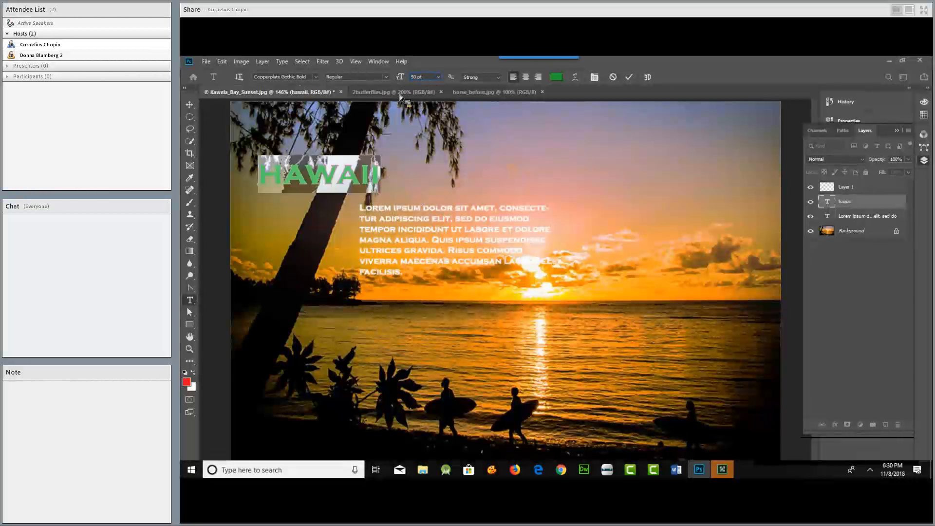
left_click_drag(403, 78, 433, 84)
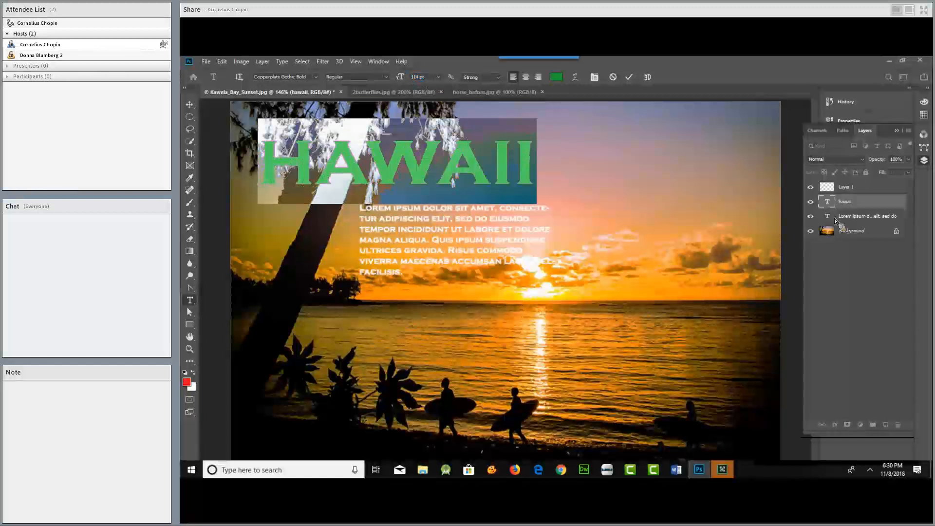
- Commit the HAWAII heading's text edit and set its layer opacity with the expression 100/2
left_click(898, 162)
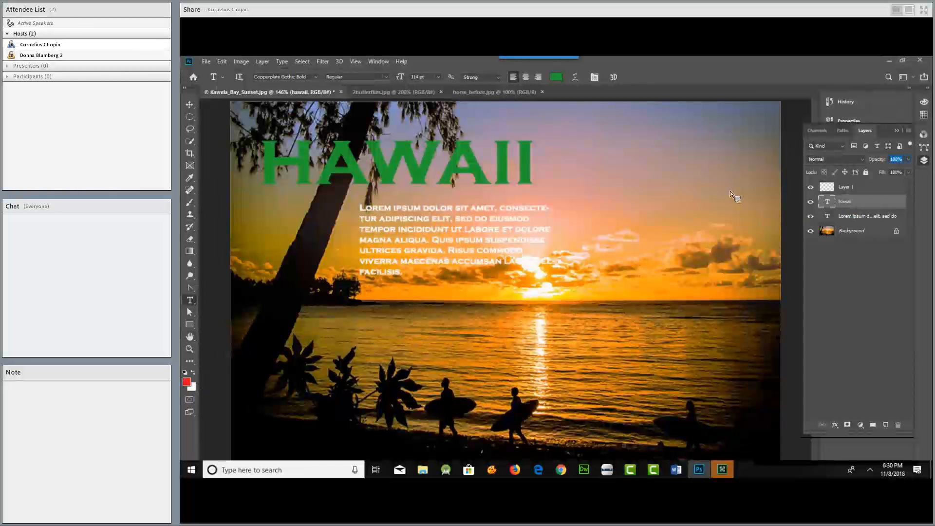
double_click(828, 201)
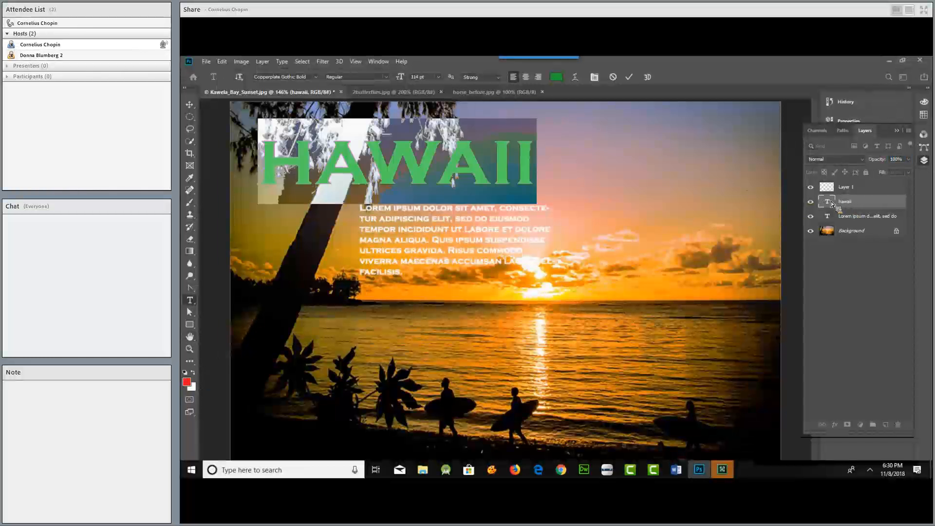
left_click(899, 163)
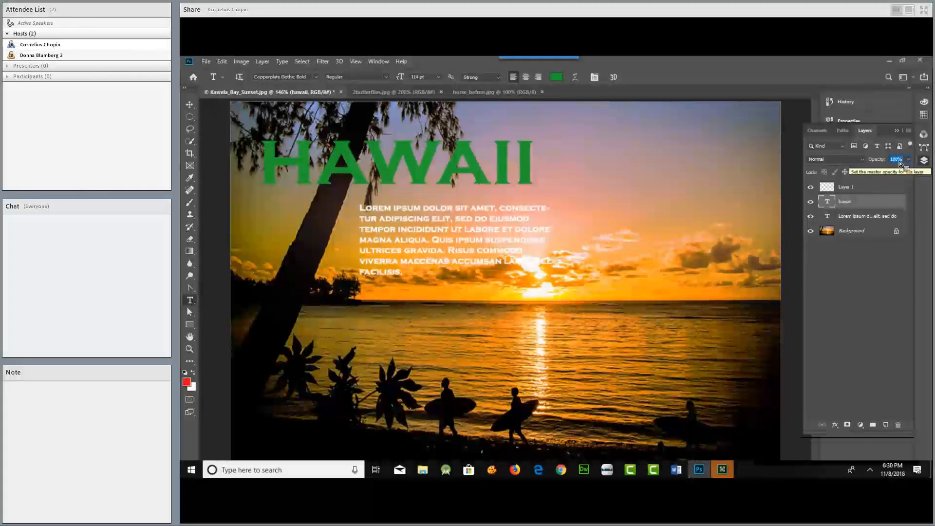
type("0")
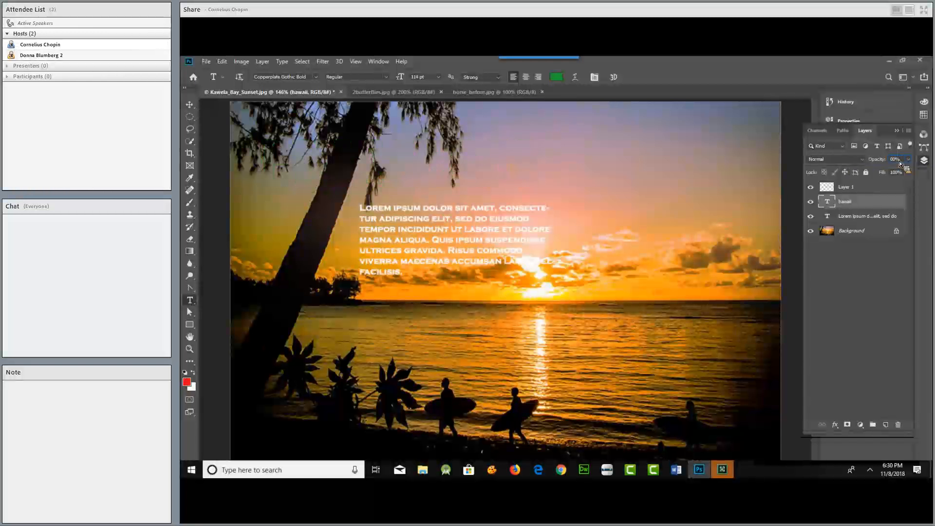
type("/2")
left_click(907, 162)
type("100")
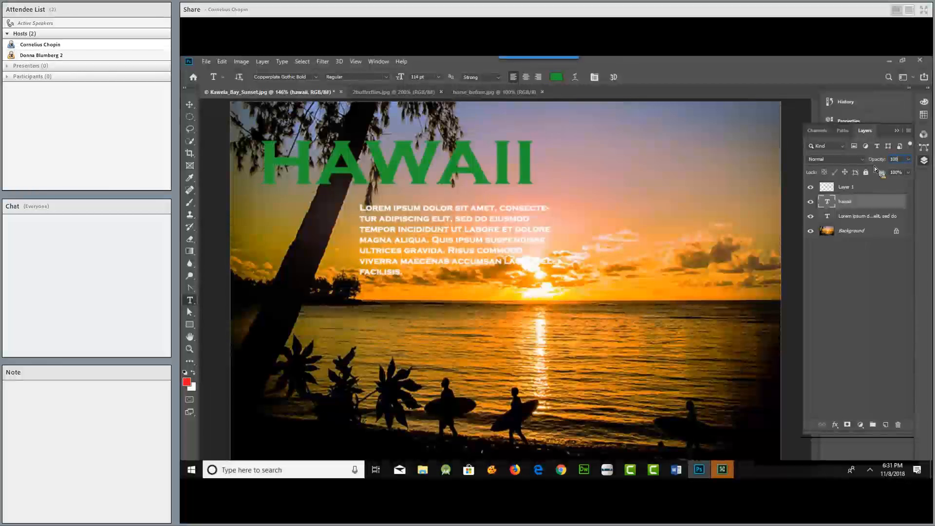
type("/2")
key("Return")
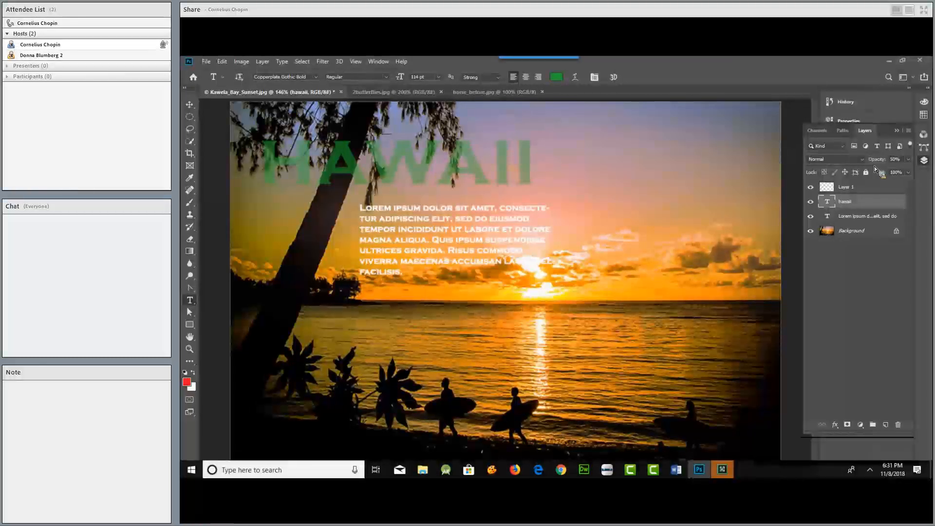
- Switch to Word and read the notes on Updated Proportional Transformation and its caution about vector objects
key("alt+Tab")
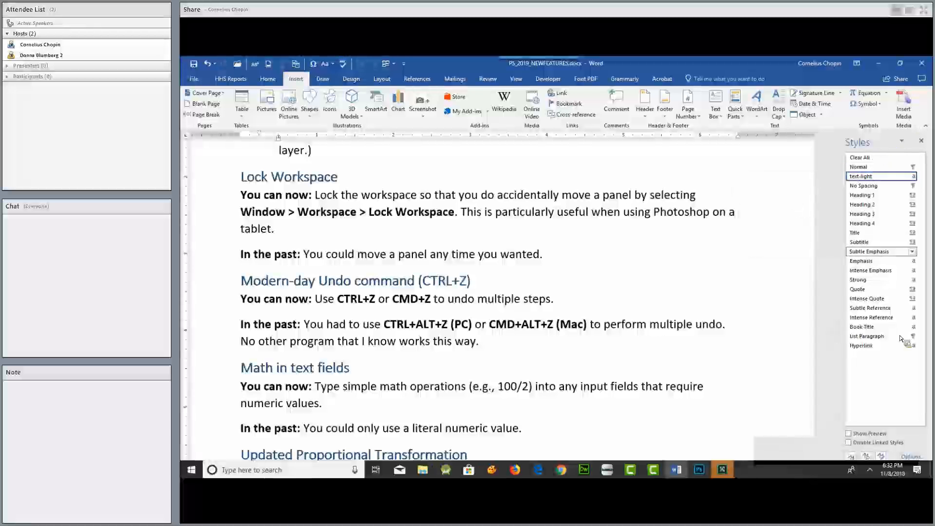
left_click(435, 344)
scroll(436, 332, "down", 5)
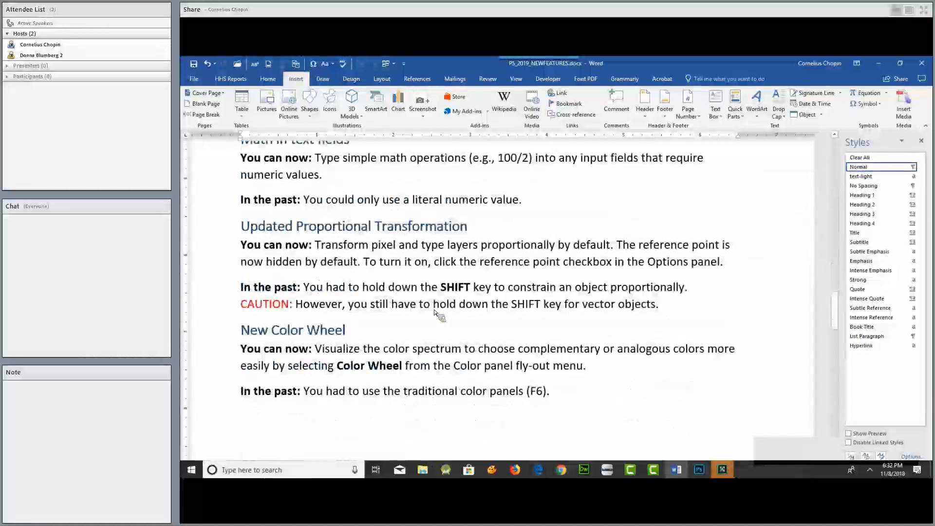
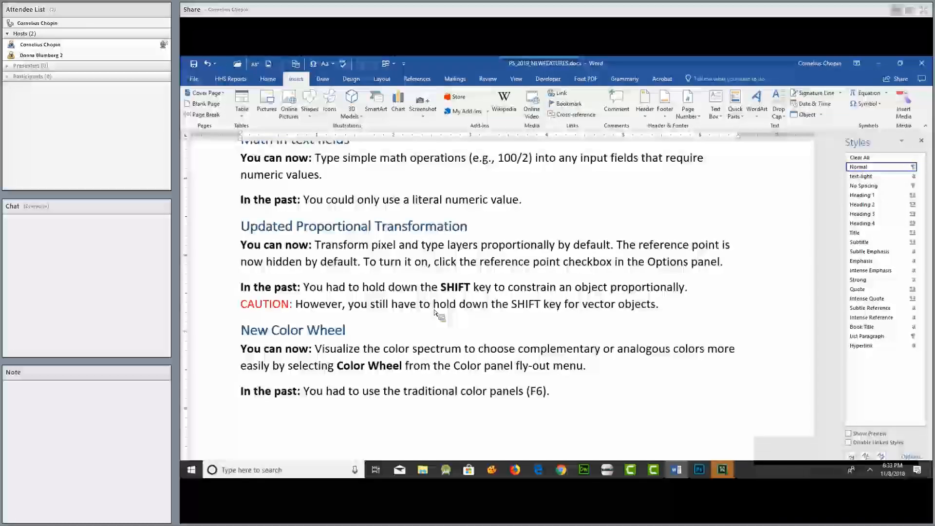
- Return to Photoshop and show the set of vector shape tools with the Rectangle Tool active
key("alt+Tab")
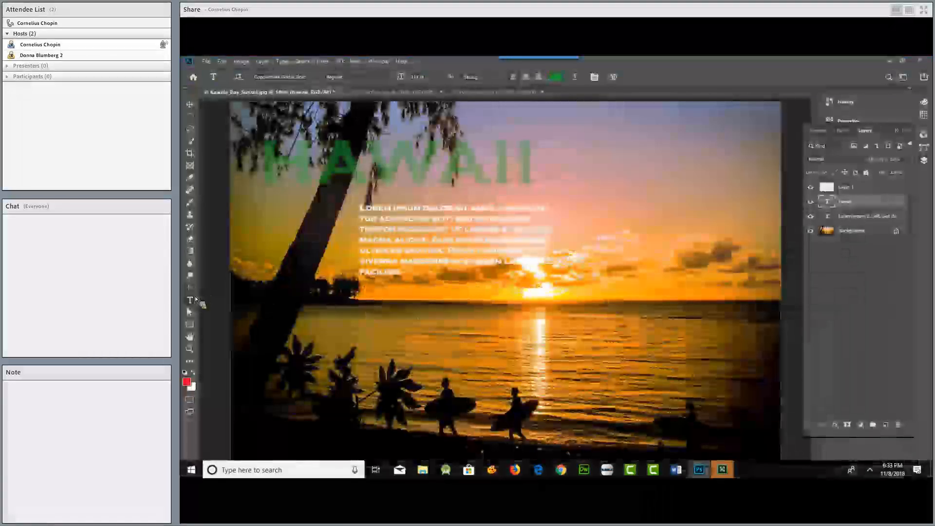
left_click(193, 324)
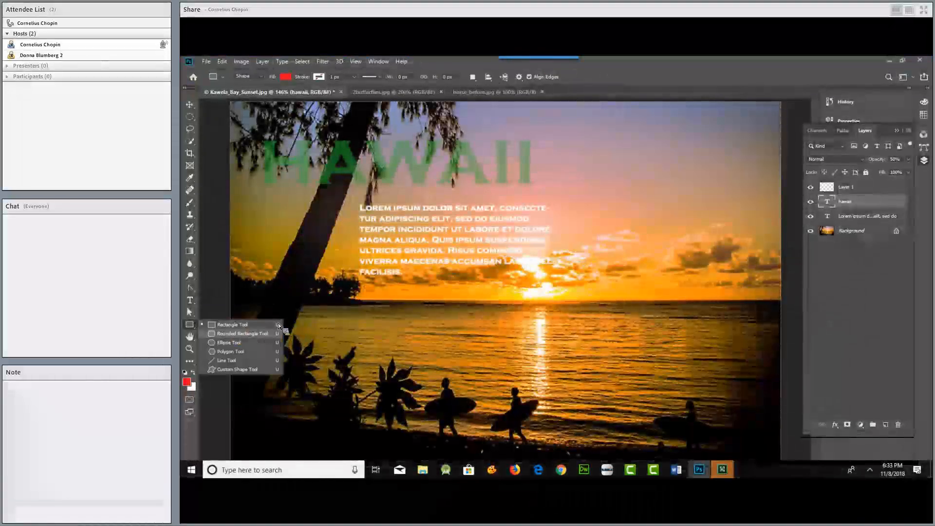
left_click(233, 324)
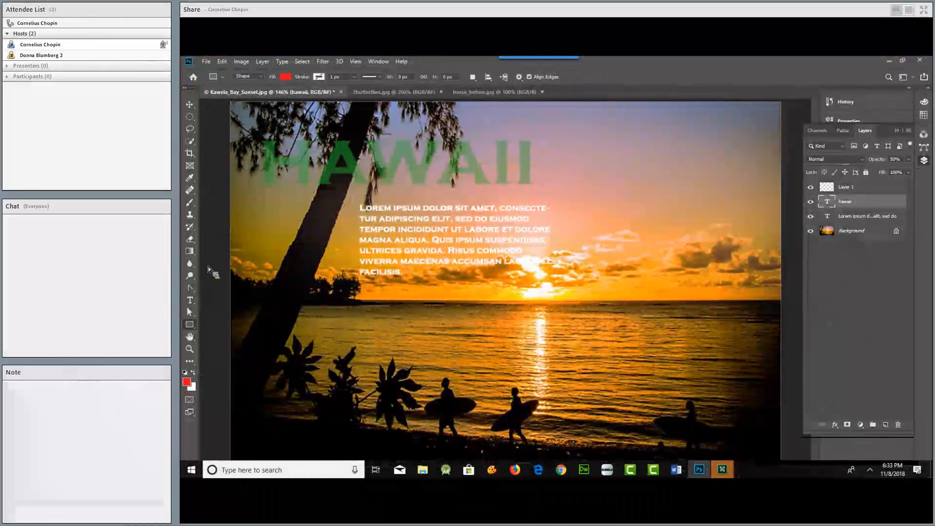
left_click(191, 322)
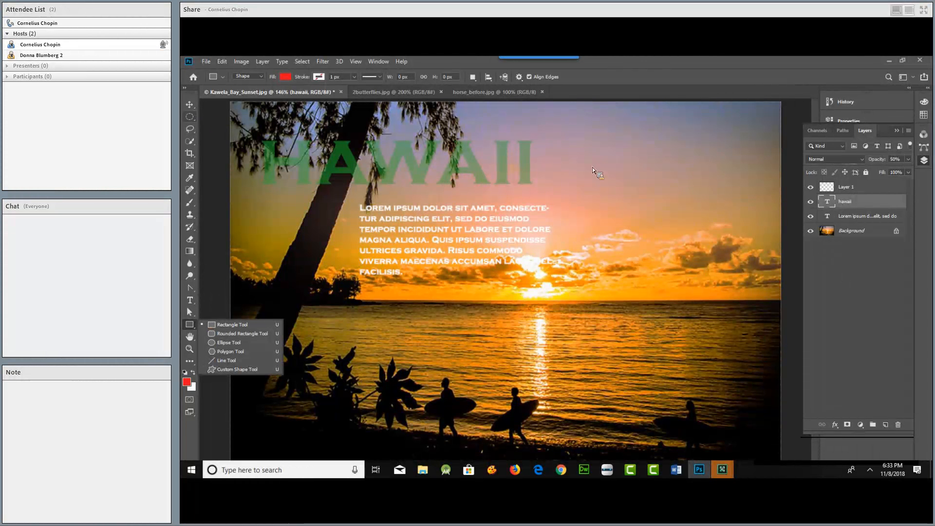
left_click(823, 203)
double_click(823, 203)
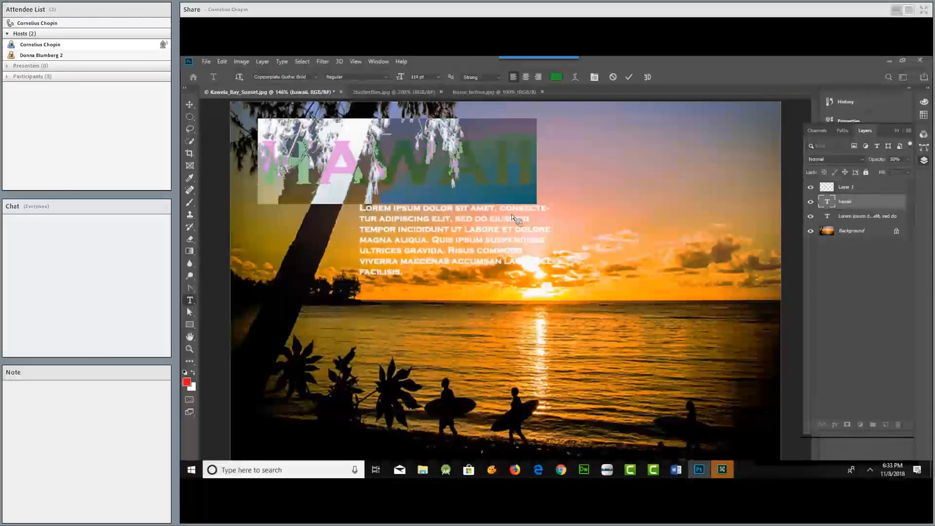
key("ctrl+t")
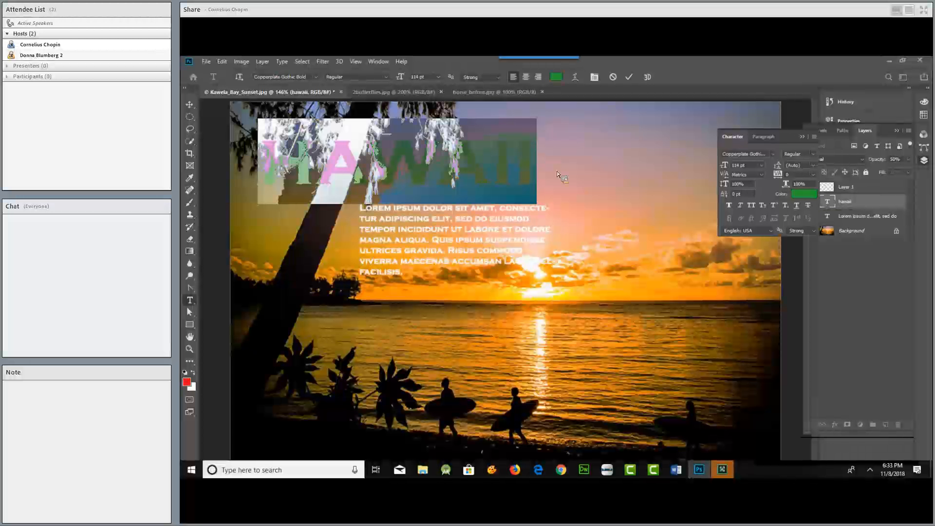
left_click(190, 104)
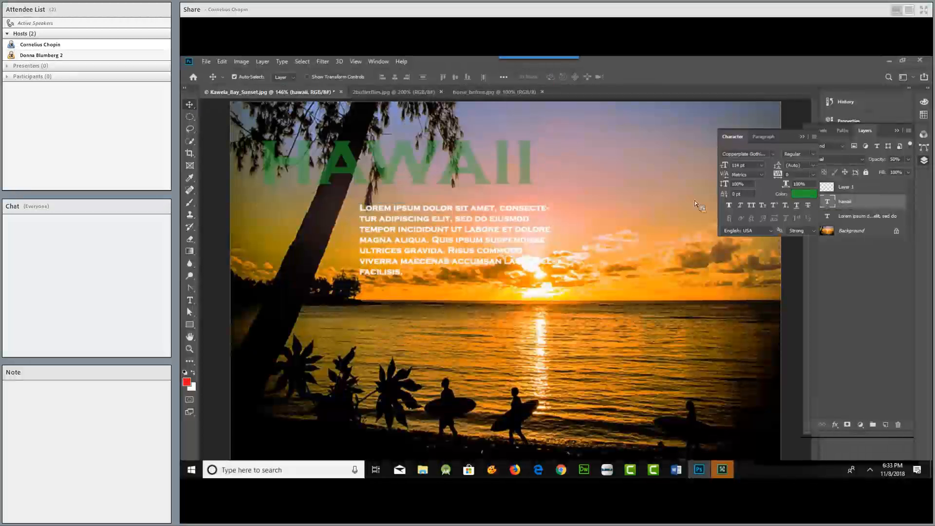
double_click(828, 202)
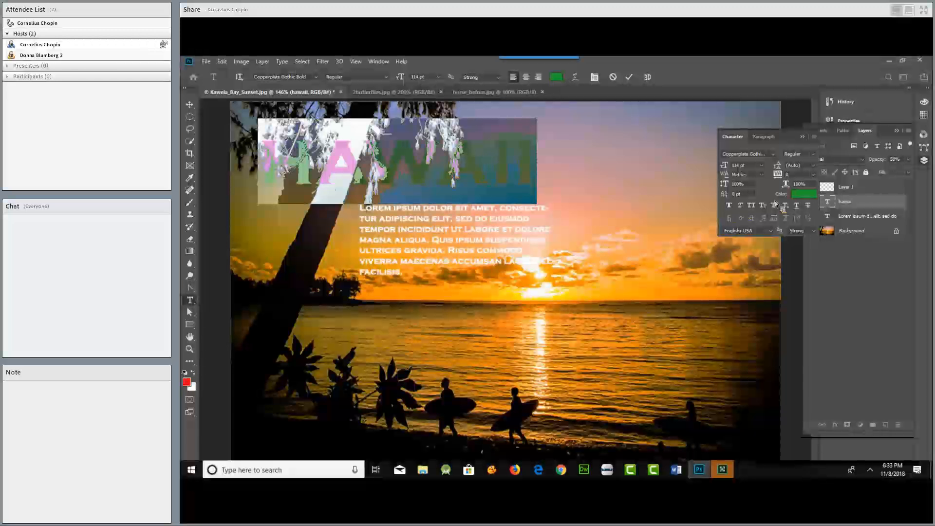
left_click(543, 185)
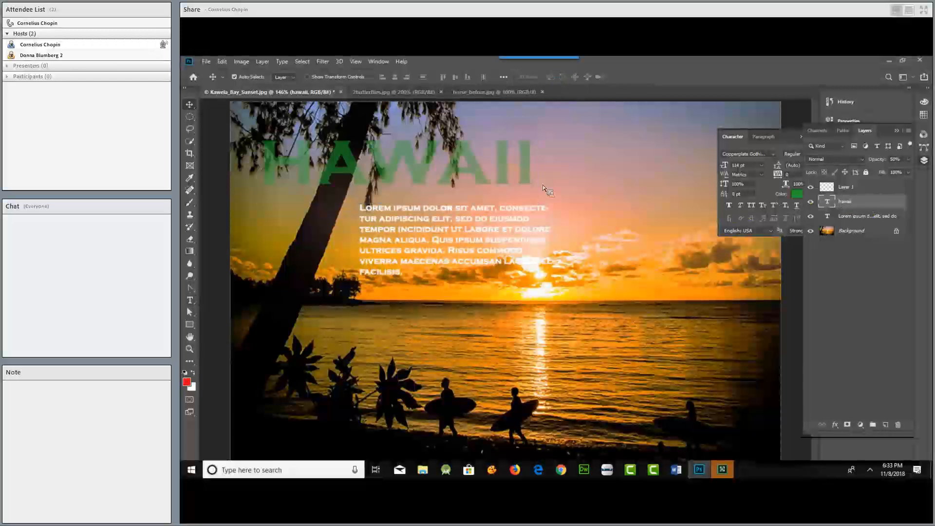
- Try scaling the HAWAII heading proportionally to about 151%, rotating it about 64° and back, and shrinking it to about 121%
key("ctrl+t")
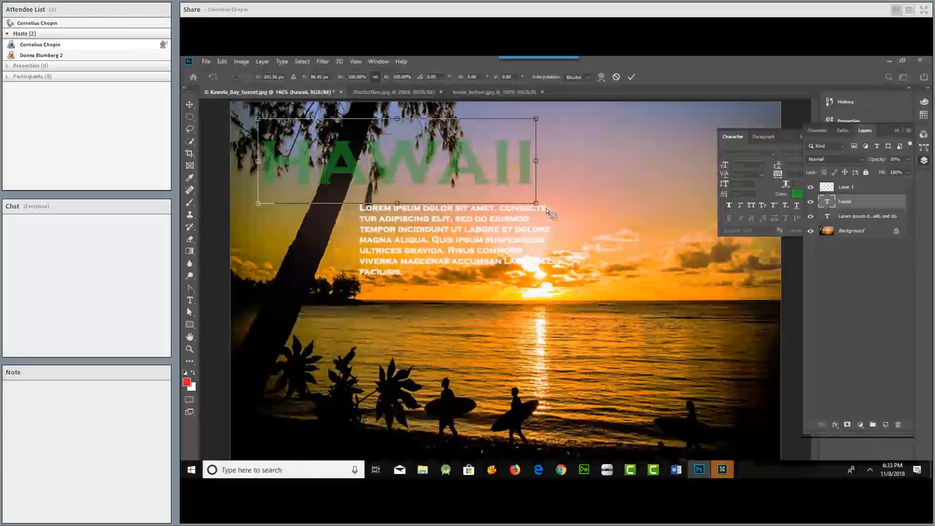
left_click_drag(539, 204, 649, 349)
mouse_move(693, 110)
left_mouse_down()
mouse_move(700, 273)
mouse_move(696, 128)
left_mouse_up()
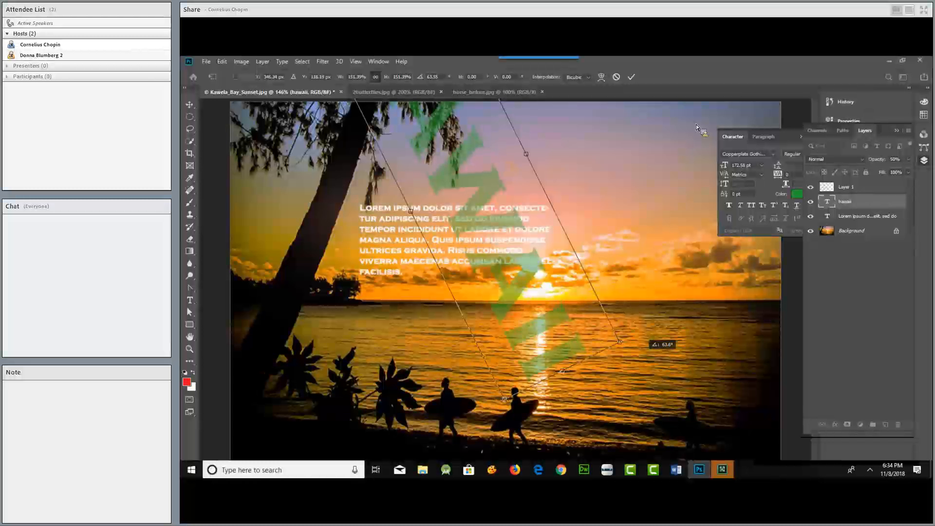
left_click_drag(647, 345, 642, 132)
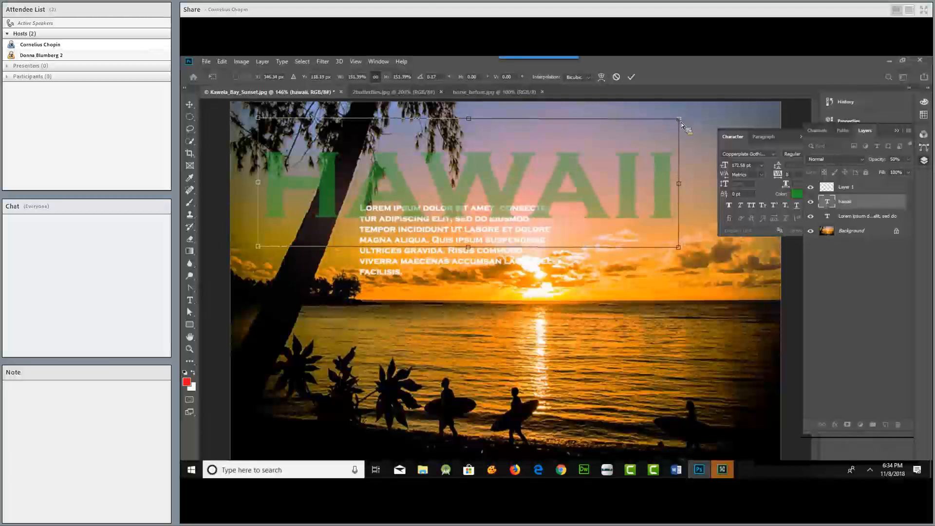
left_click_drag(668, 125, 585, 148)
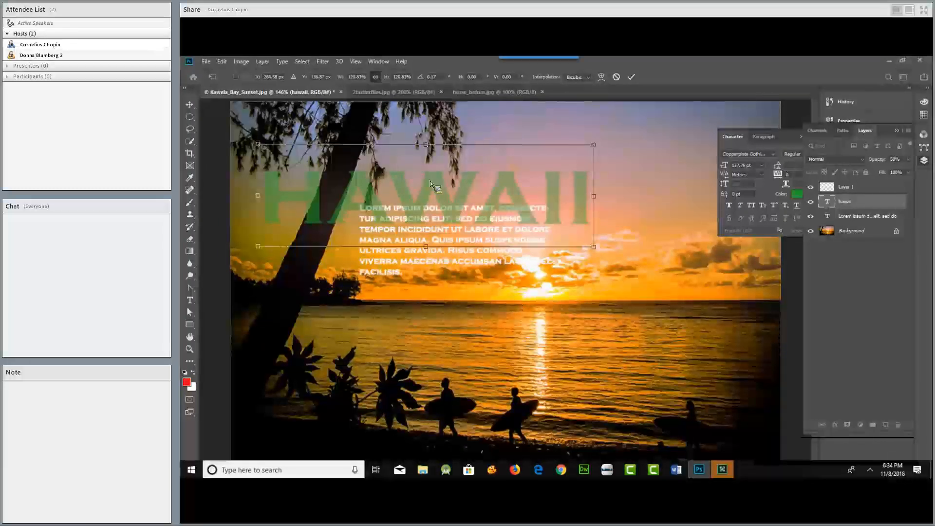
- Try scaling the HAWAII heading about its centre to about 103%, stretch it non-proportionally, and cancel the whole transformation
mouse_move(428, 250)
left_mouse_down()
mouse_move(437, 326)
mouse_move(446, 302)
mouse_move(444, 341)
mouse_move(441, 211)
mouse_move(439, 240)
left_mouse_up()
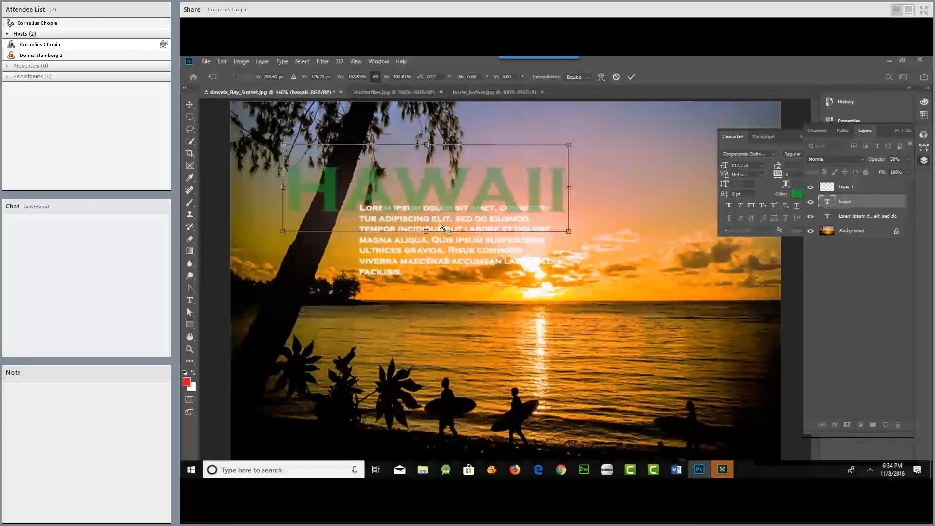
left_click_drag(569, 144, 369, 153)
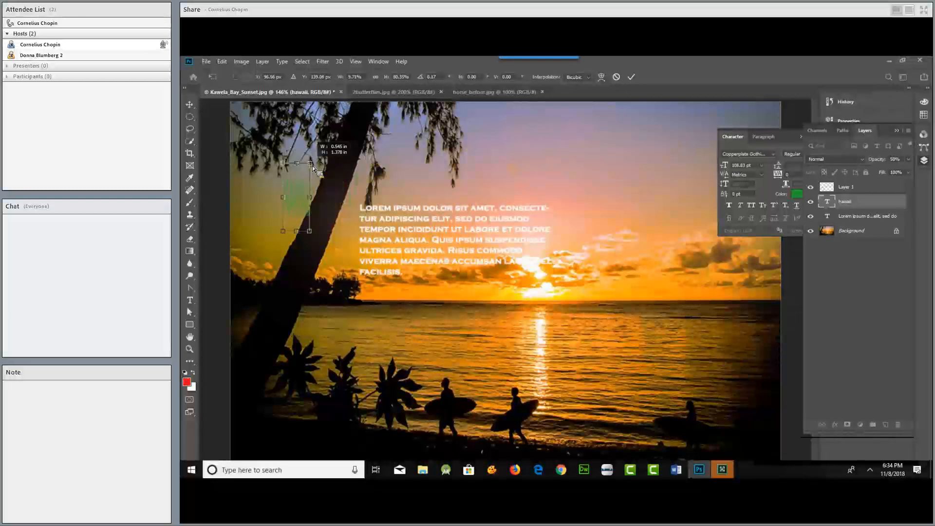
left_click_drag(367, 153, 309, 183)
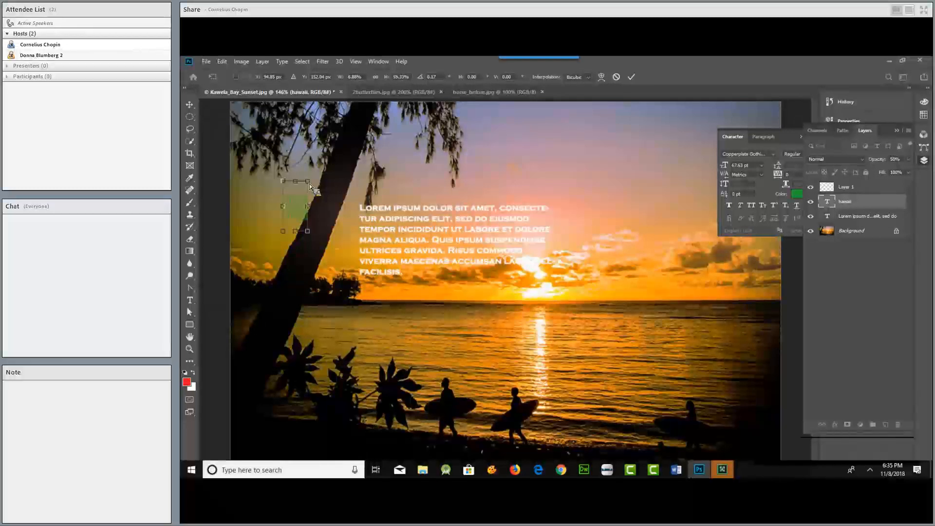
left_click_drag(308, 183, 365, 150)
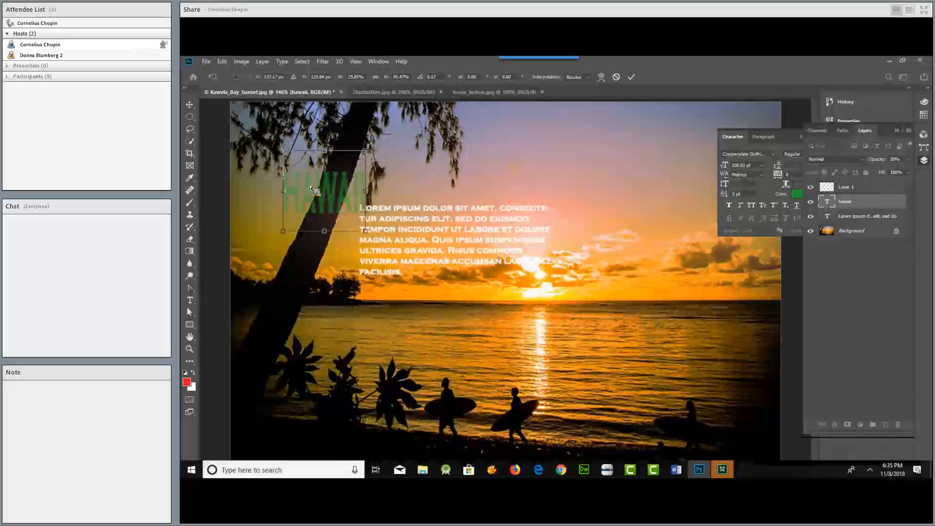
left_click(619, 78)
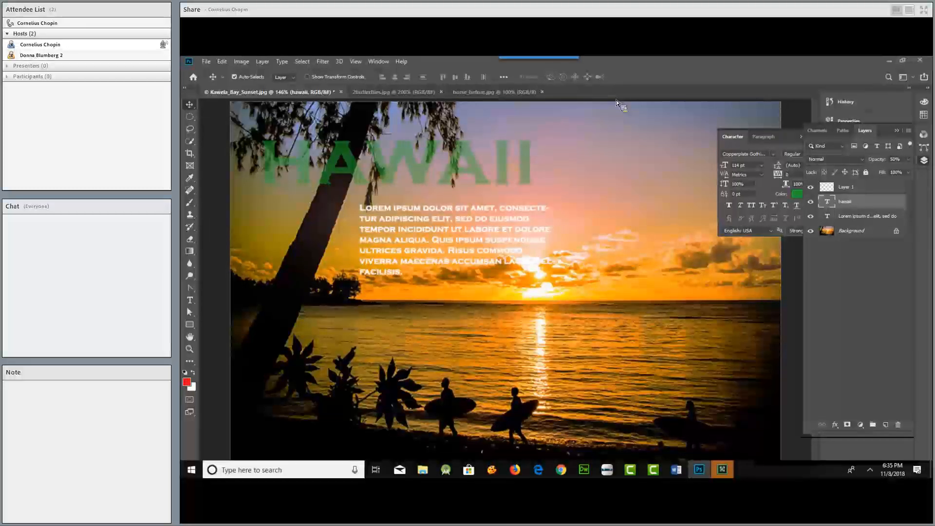
- Draw a red rectangle about 180 by 115 px in the sky beside the HAWAII heading and collapse its shape properties
left_click(186, 329)
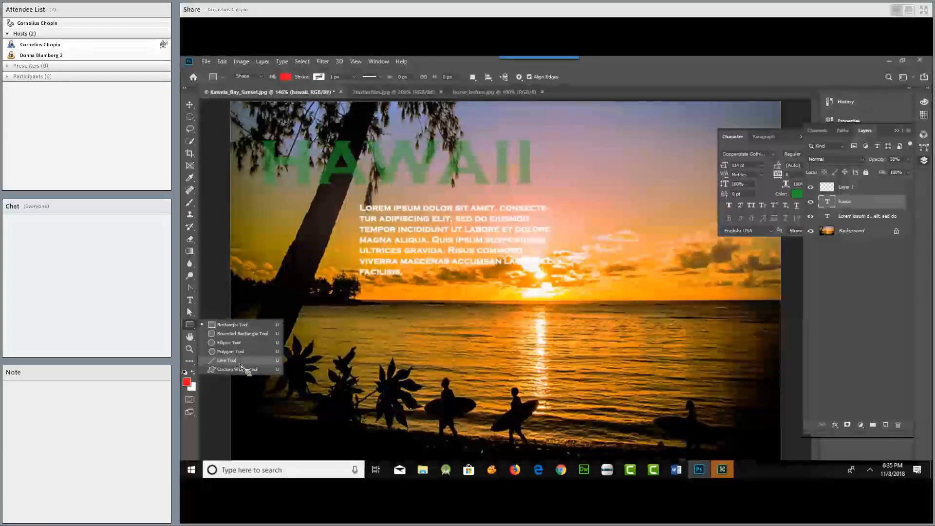
left_click(234, 325)
left_click_drag(575, 137, 700, 217)
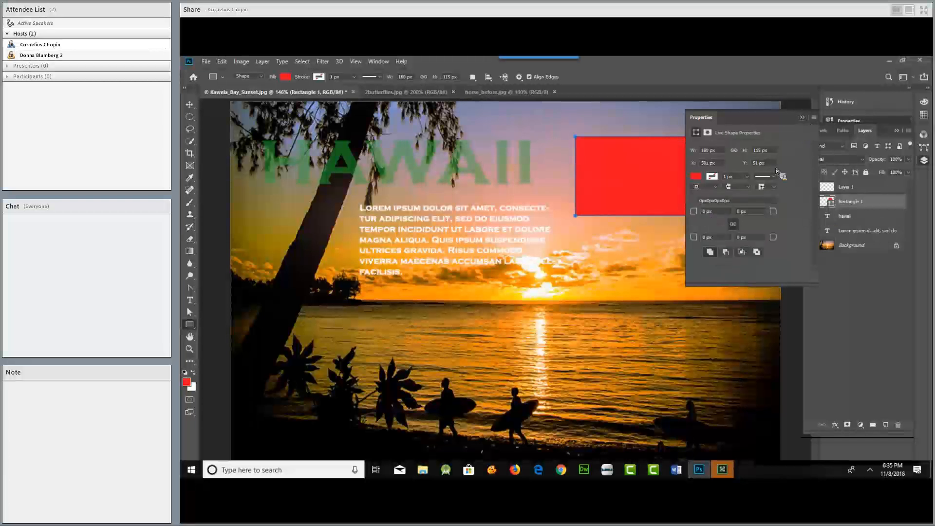
left_click(802, 118)
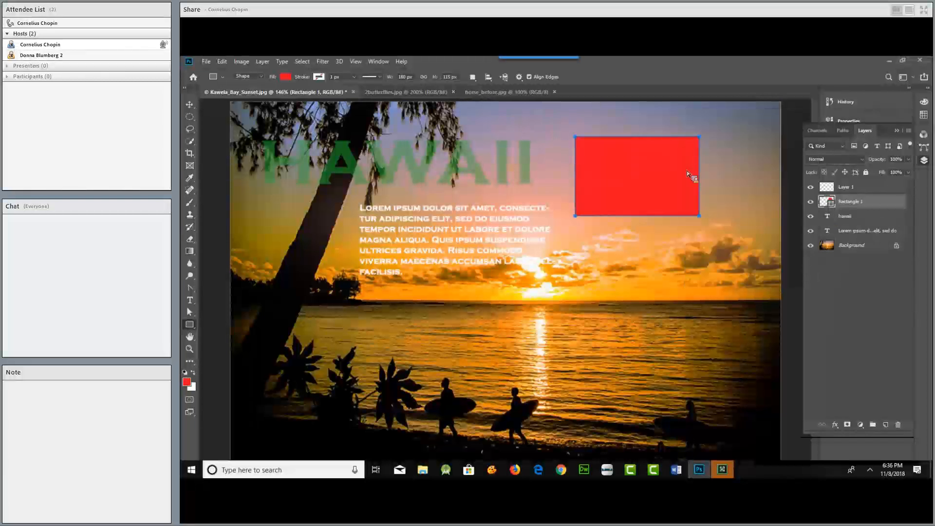
- Free-transform the red rectangle non-proportionally to about 110 by 80 px and commit it
key("ctrl+t")
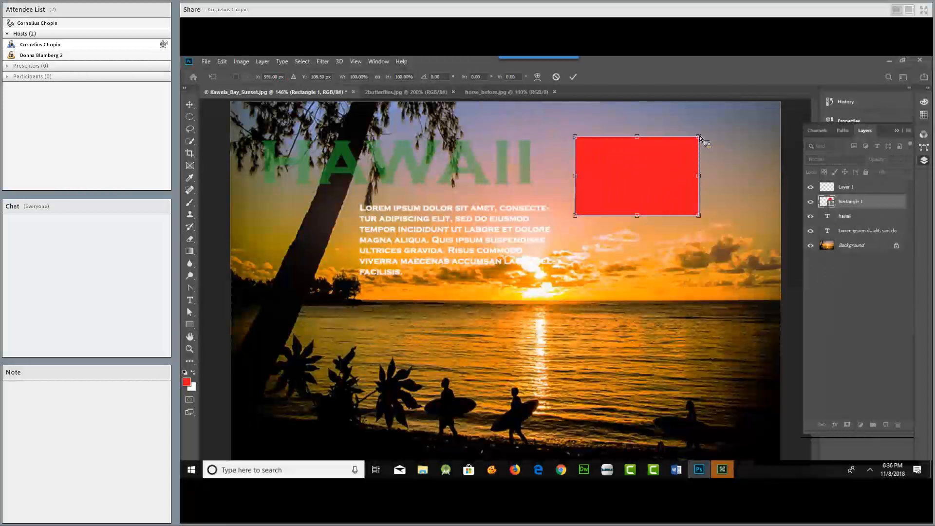
mouse_move(699, 215)
left_mouse_down()
mouse_move(735, 270)
mouse_move(623, 268)
mouse_move(664, 278)
mouse_move(707, 210)
left_mouse_up()
left_click_drag(665, 271, 699, 232)
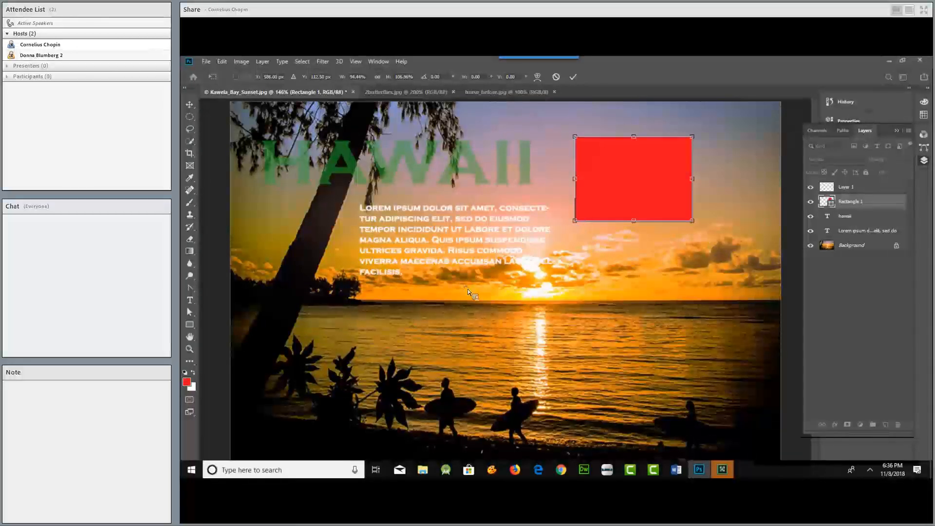
left_click_drag(438, 300, 587, 221)
left_click_drag(633, 211, 632, 212)
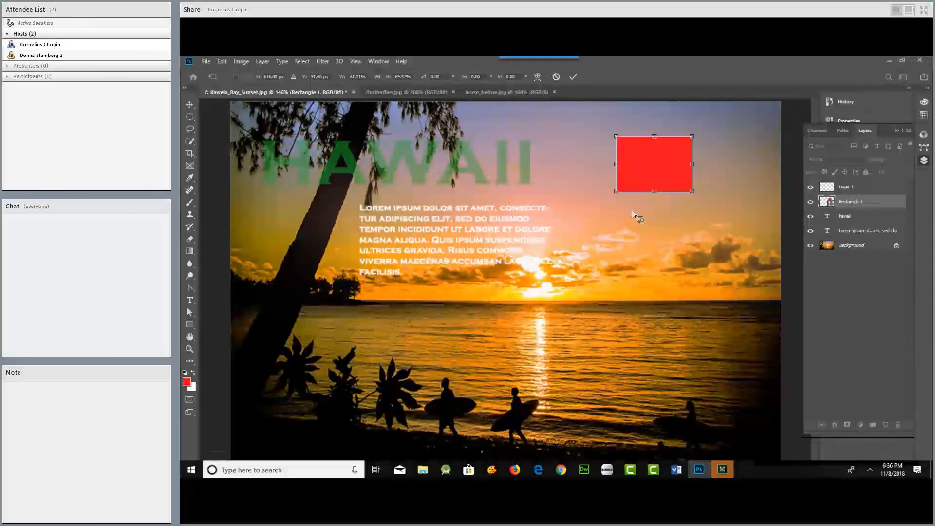
key("Return")
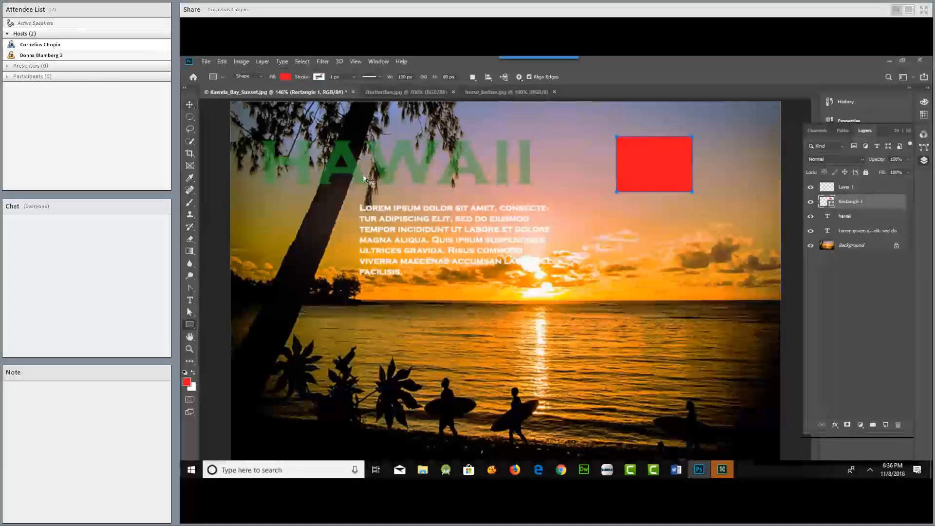
- Select the HAWAII heading with the Move tool and rotate it very slightly about its centre using Free Transform
key("v")
left_click(361, 166)
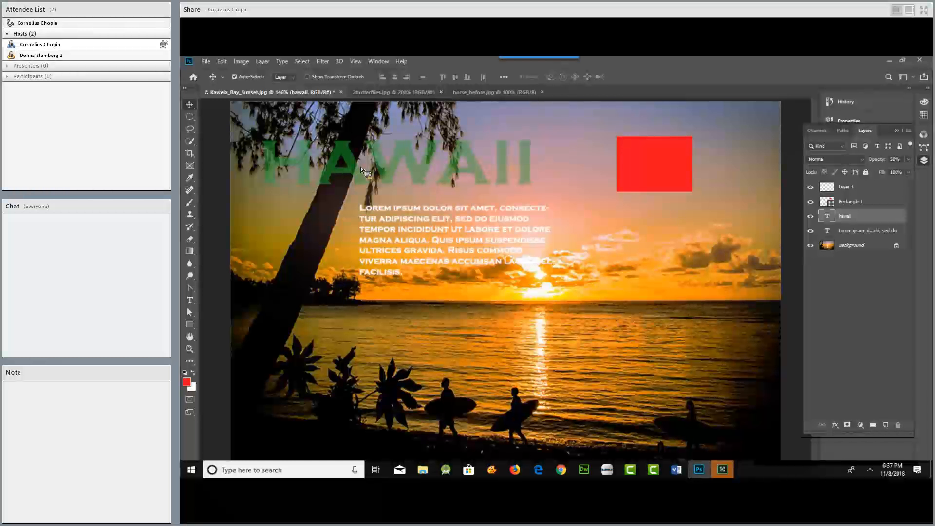
key("ctrl+t")
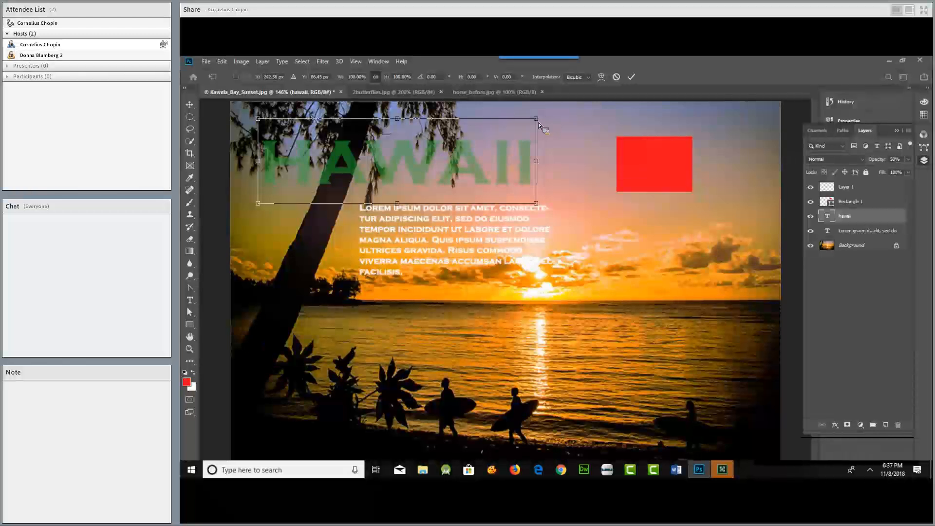
left_click_drag(549, 124, 527, 121)
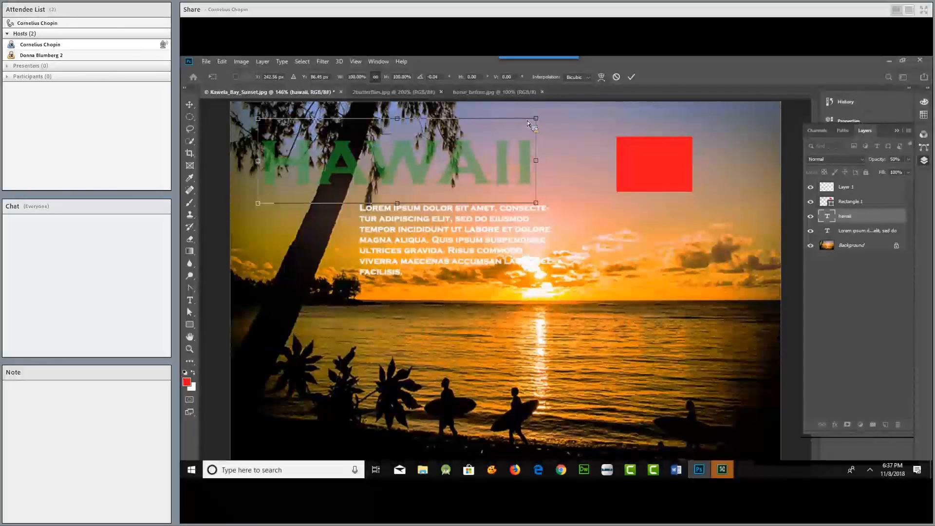
left_click_drag(565, 182, 507, 131)
- Show the heading's transform reference point, move it to the base of the letter H, and rotate the heading by about 1°
left_click(237, 78)
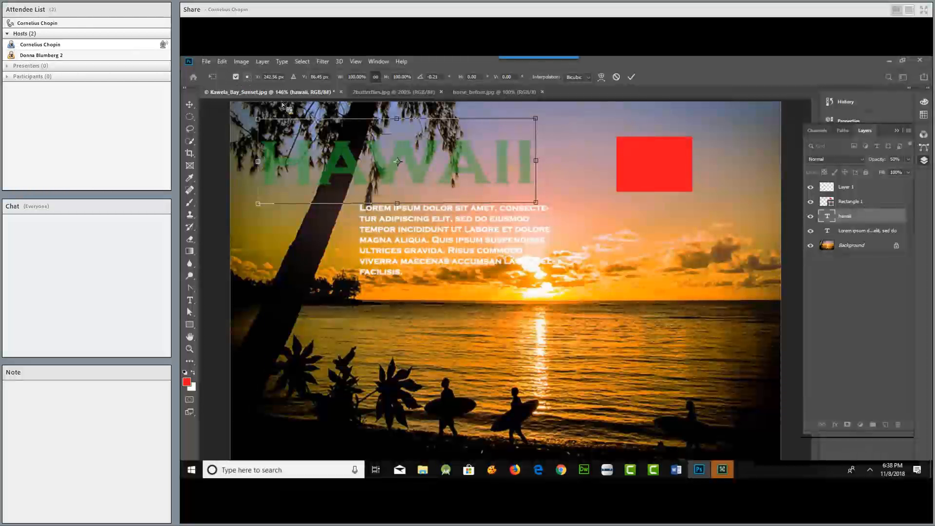
mouse_move(400, 163)
left_mouse_down()
mouse_move(412, 169)
mouse_move(401, 162)
left_mouse_up()
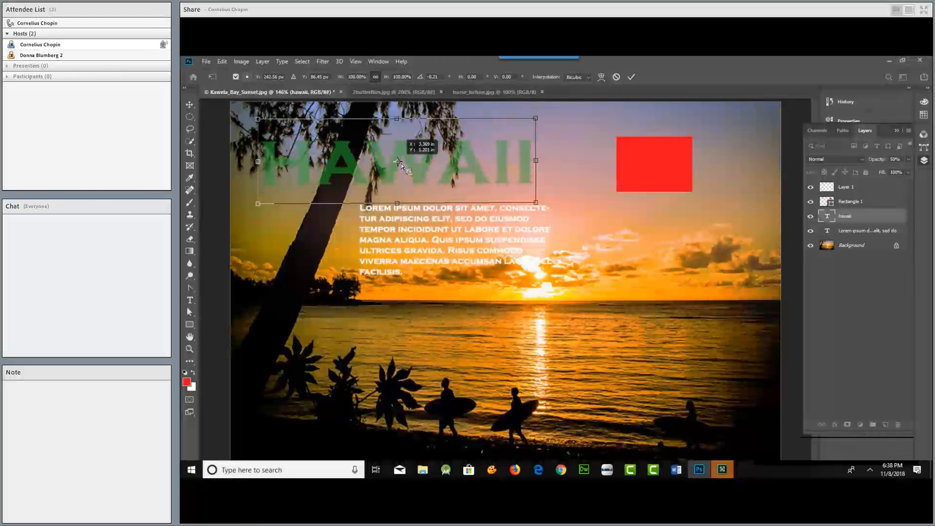
left_click_drag(401, 163, 278, 188)
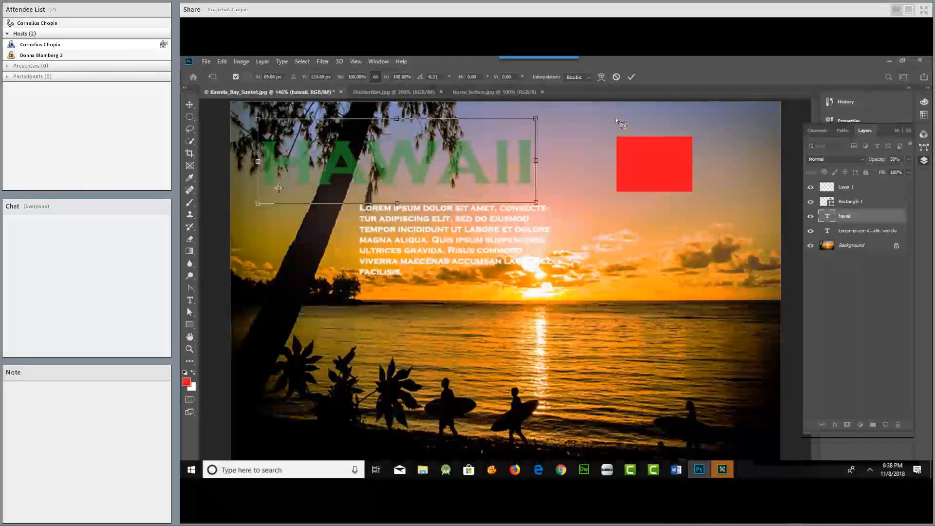
mouse_move(558, 115)
left_mouse_down()
mouse_move(582, 153)
mouse_move(451, 311)
mouse_move(489, 318)
mouse_move(562, 145)
mouse_move(559, 119)
left_mouse_up()
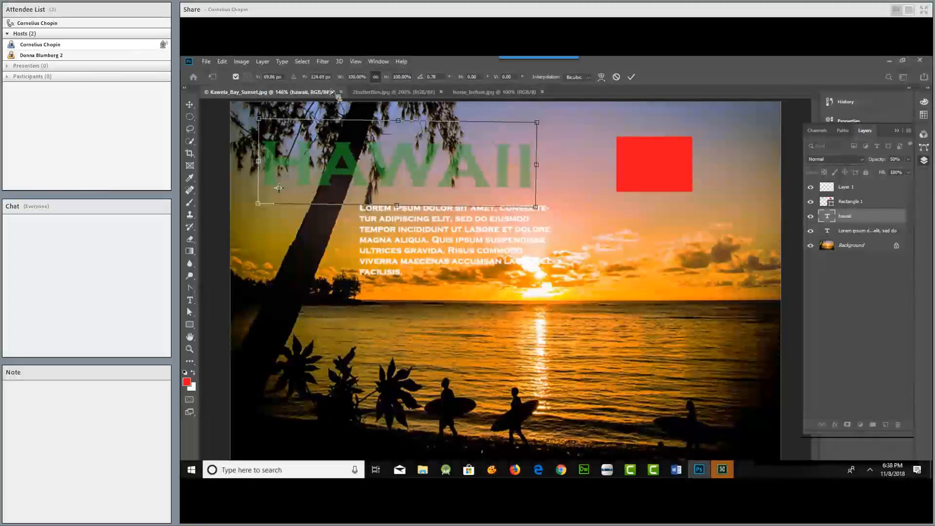
- Return the reference point to the HAWAII heading's centre, rotate the heading about 15° and back to nearly level, and commit
left_click(236, 76)
key("Return")
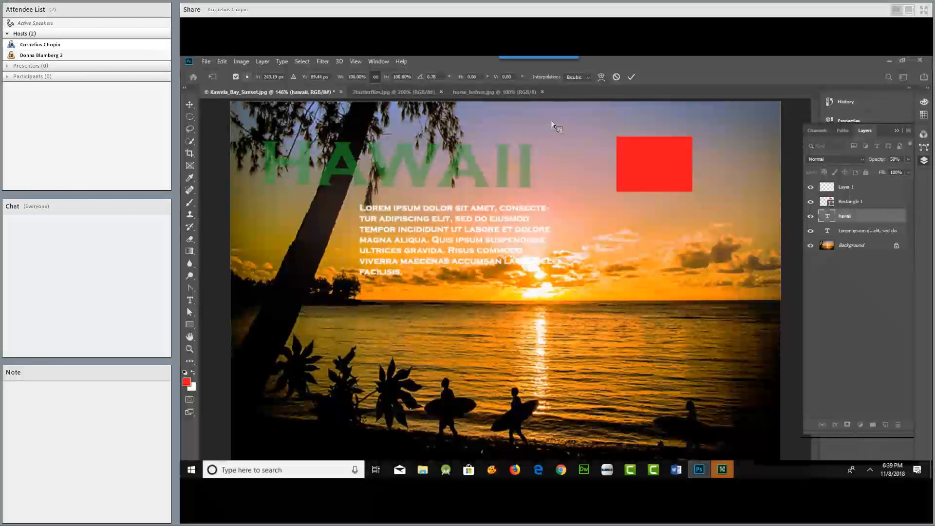
left_click_drag(545, 112, 539, 159)
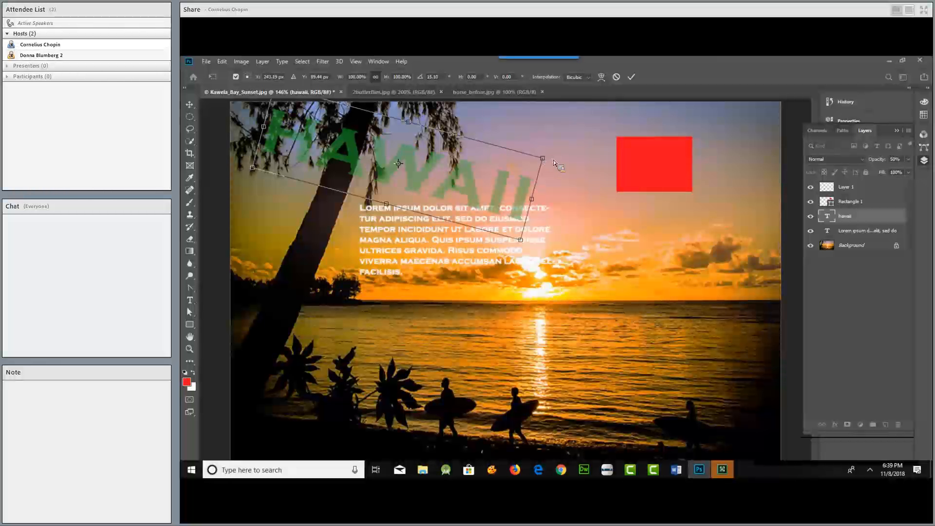
left_click_drag(557, 159, 545, 119)
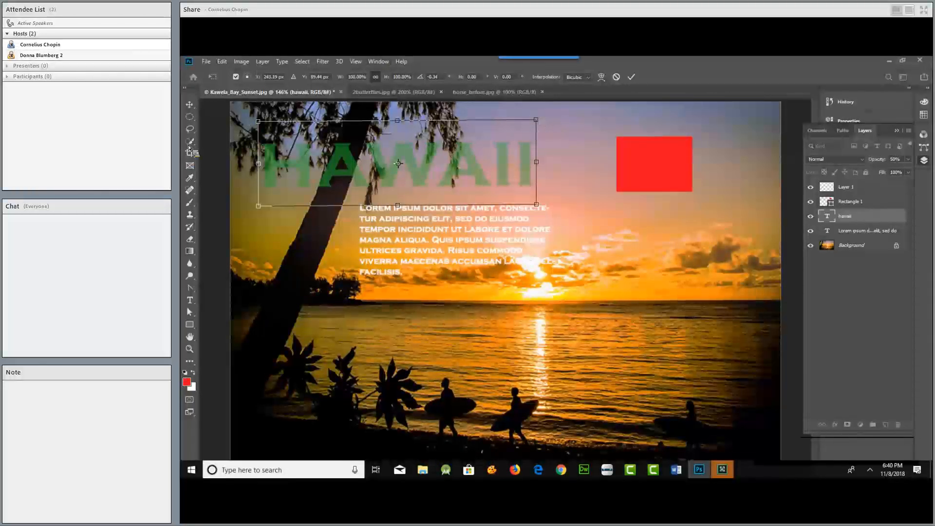
left_click(190, 105)
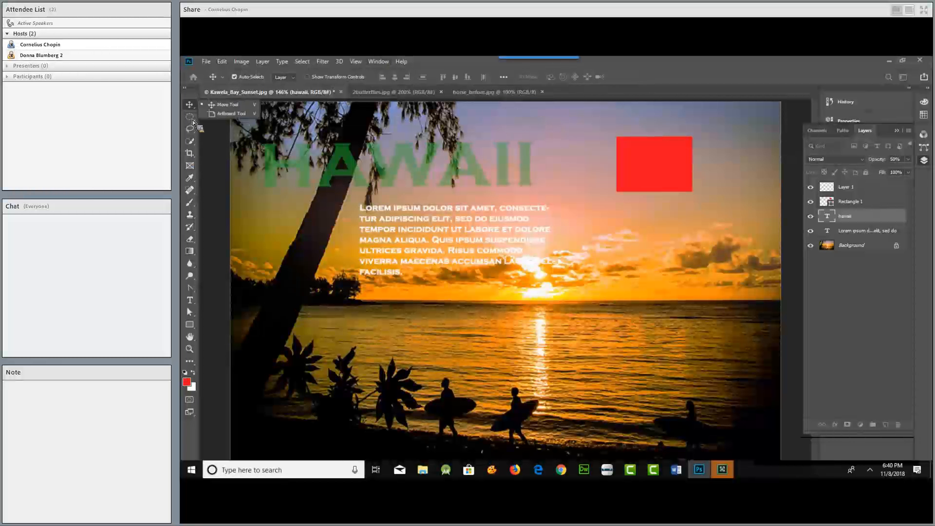
- Activate the Rectangular Marquee tool, duplicate the Background layer, and hide the four layers above the copy
left_click(190, 117)
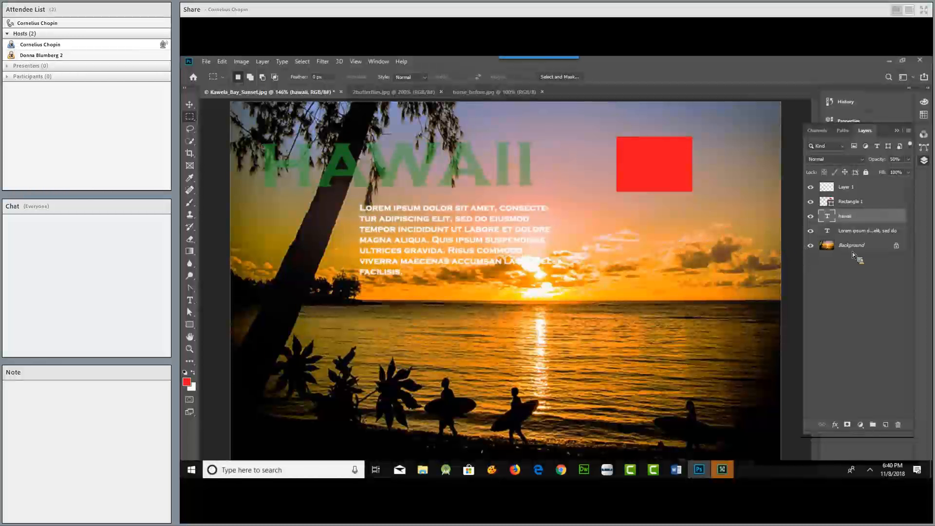
left_click_drag(855, 249, 884, 384)
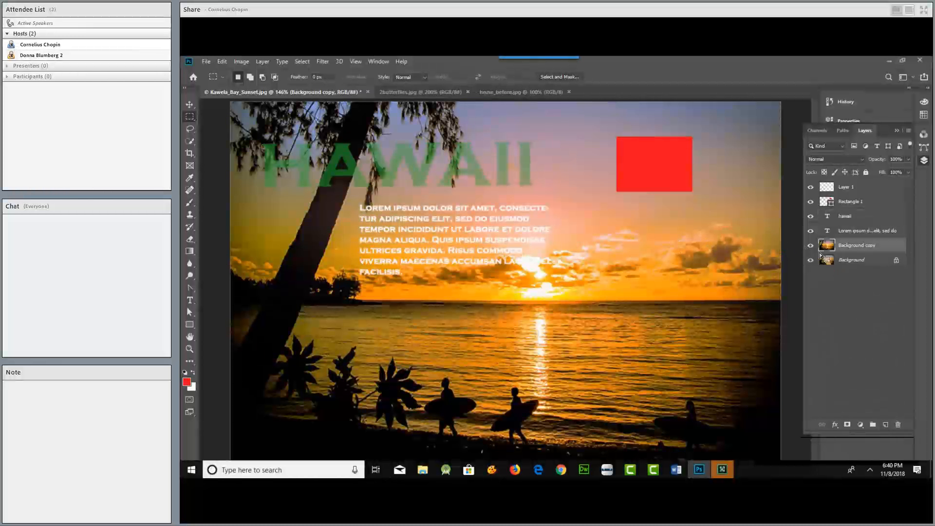
left_click_drag(811, 187, 815, 233)
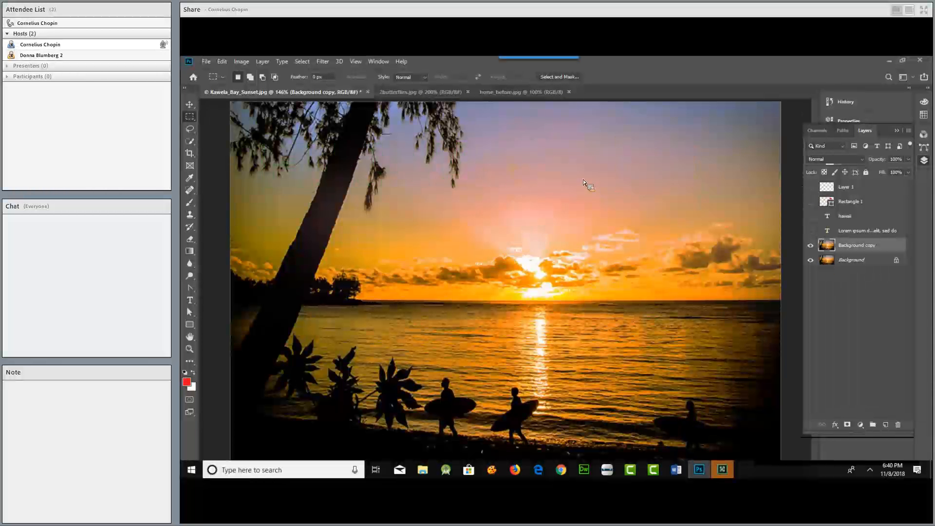
- Select a rectangular patch of sky around the sun on the Background copy layer and rotate it about 58° with Free Transform
left_click_drag(505, 162, 633, 262)
left_click_drag(650, 301, 648, 300)
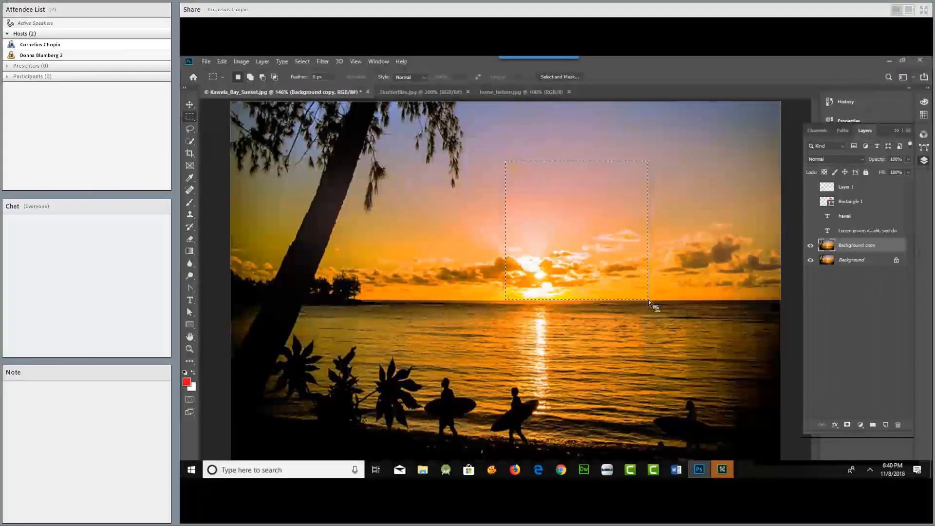
key("ctrl+t")
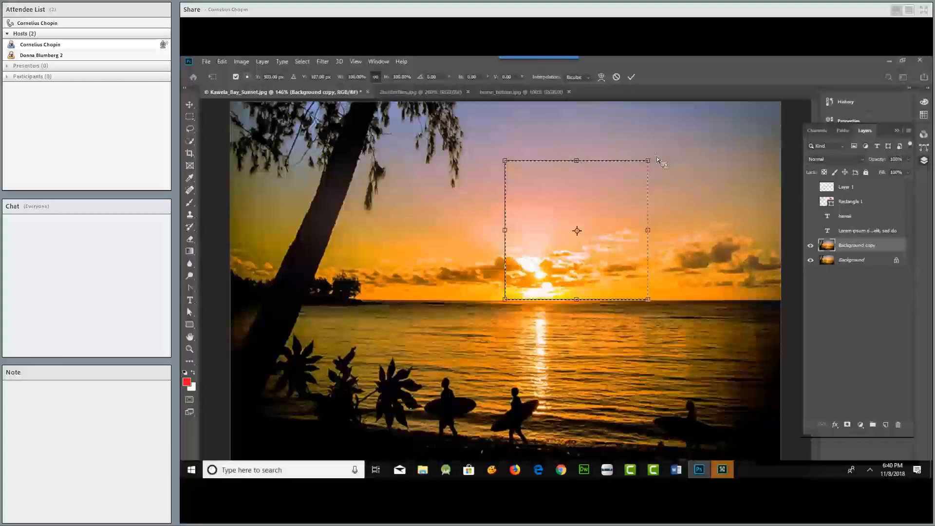
left_click_drag(657, 156, 685, 253)
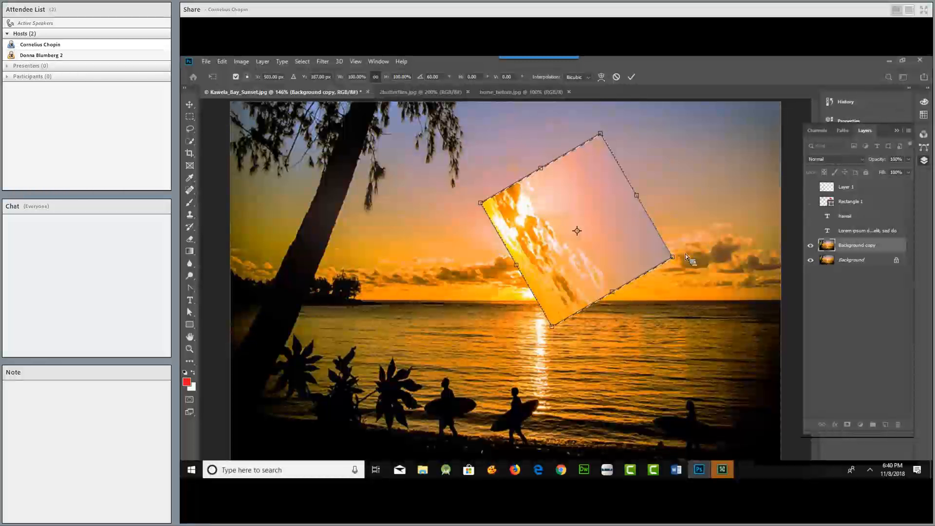
left_click_drag(685, 253, 656, 110)
left_click_drag(694, 249, 695, 249)
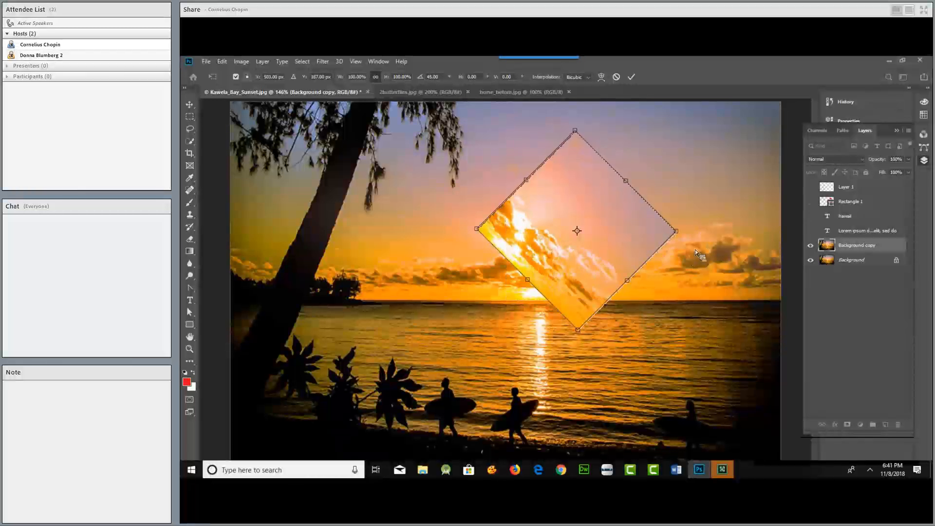
left_click_drag(693, 249, 719, 285)
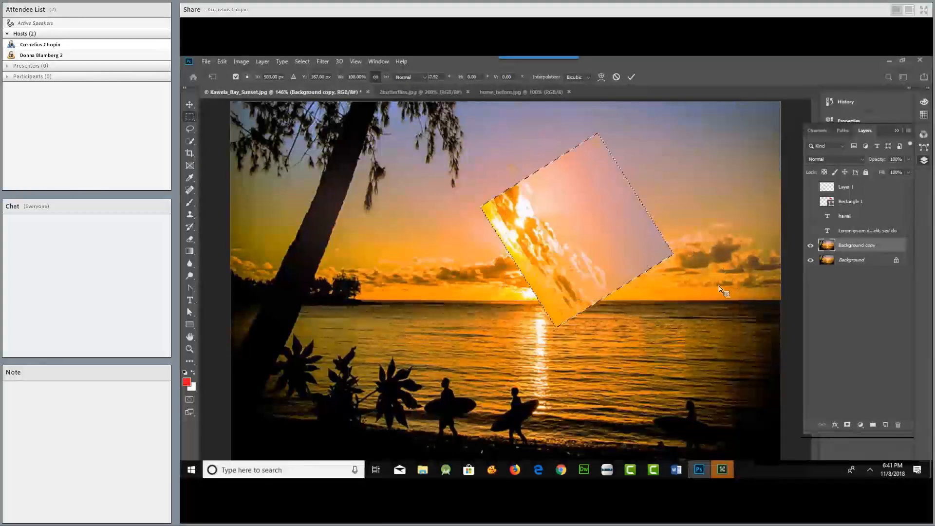
key("Return")
- Draw a small marquee over the water, and undo both this selection and the sky patch's rotation
left_click_drag(638, 333, 744, 186)
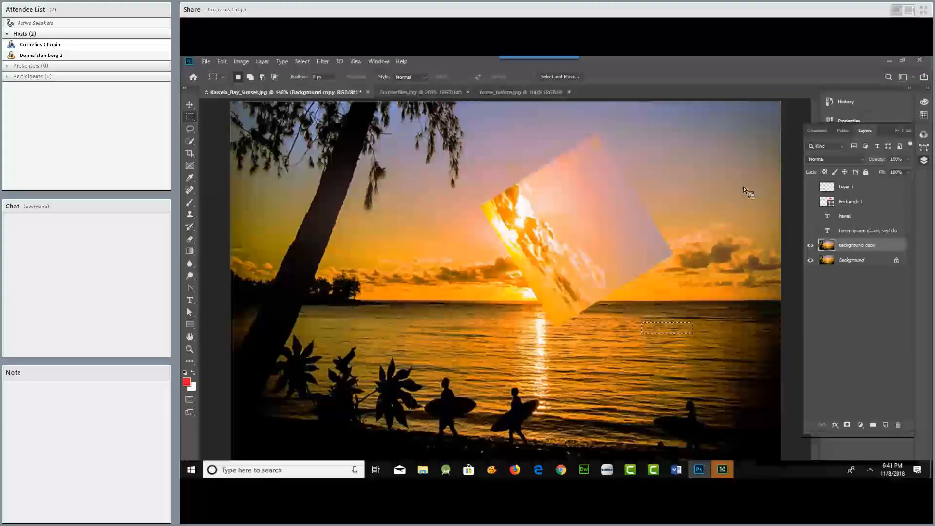
key("ctrl+z")
key("ctrl+z")
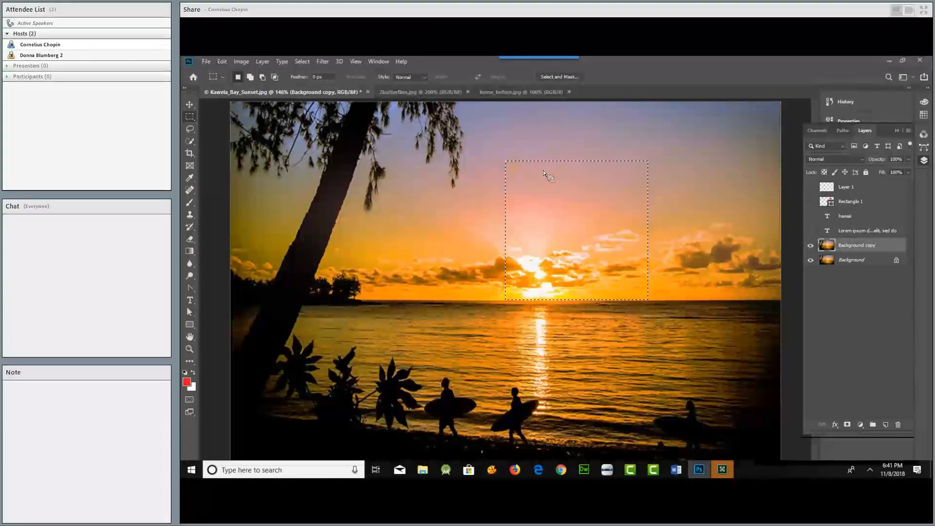
key("ctrl+t")
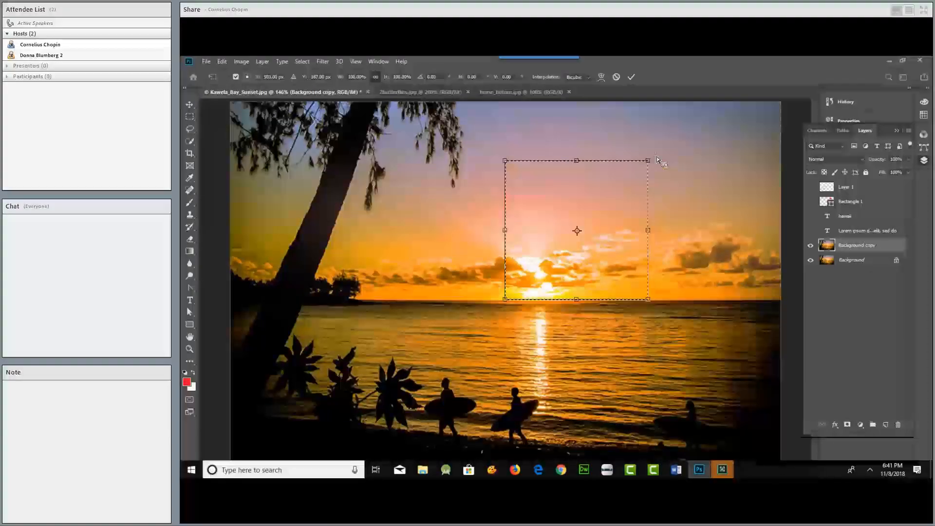
left_click_drag(672, 186, 632, 172)
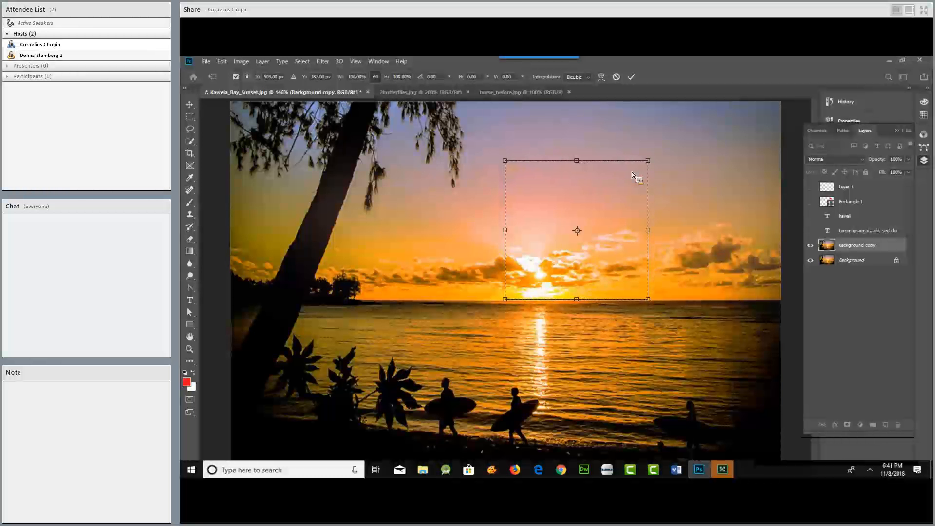
left_click(221, 61)
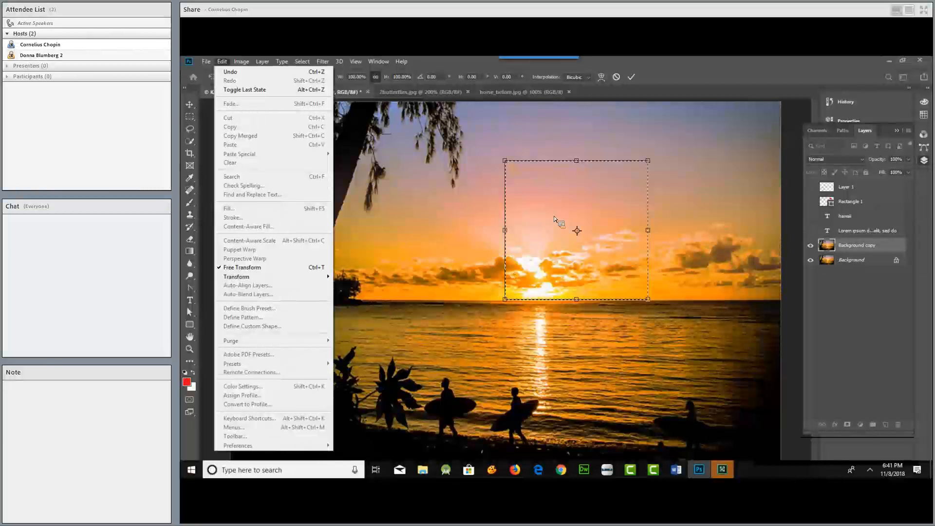
left_click(585, 80)
left_click(627, 79)
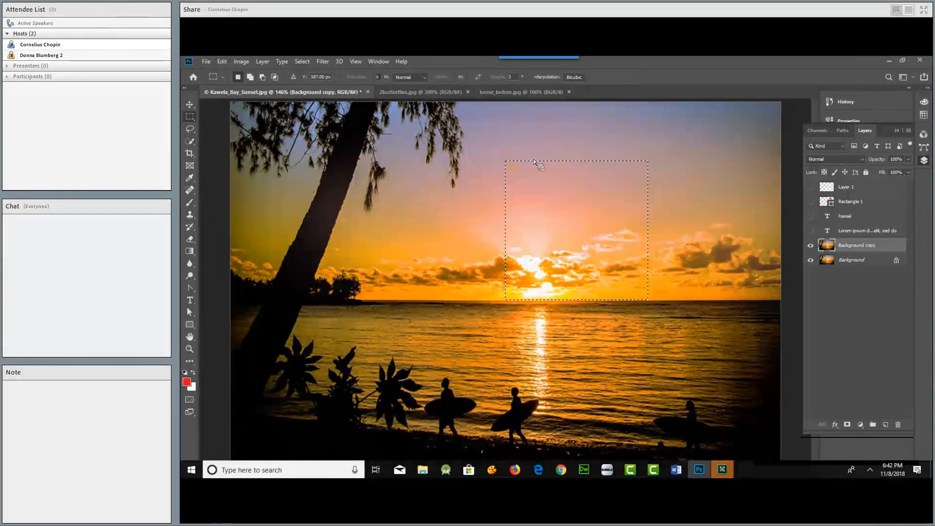
- Open the General preferences, look through the Interface, Workspace, History Log and Export settings, and try to open the Performance settings
left_click(222, 62)
mouse_move(286, 445)
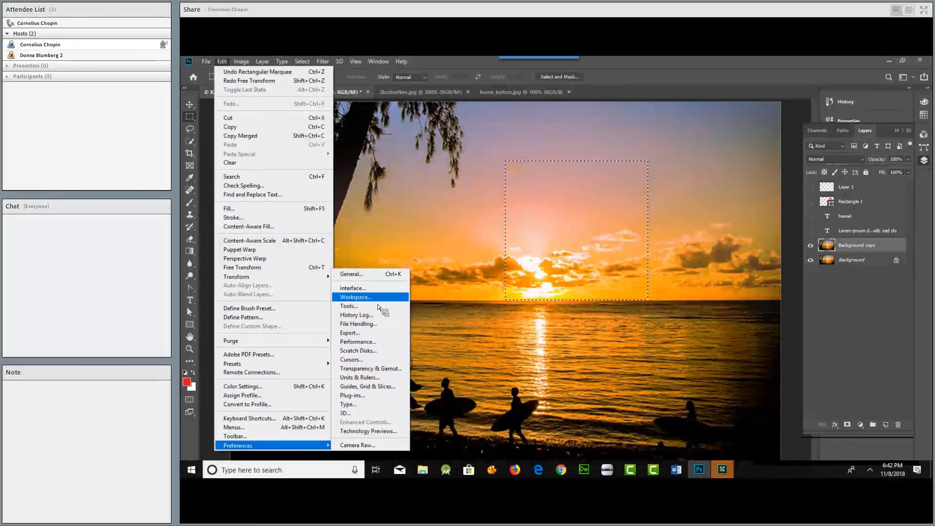
left_click(362, 274)
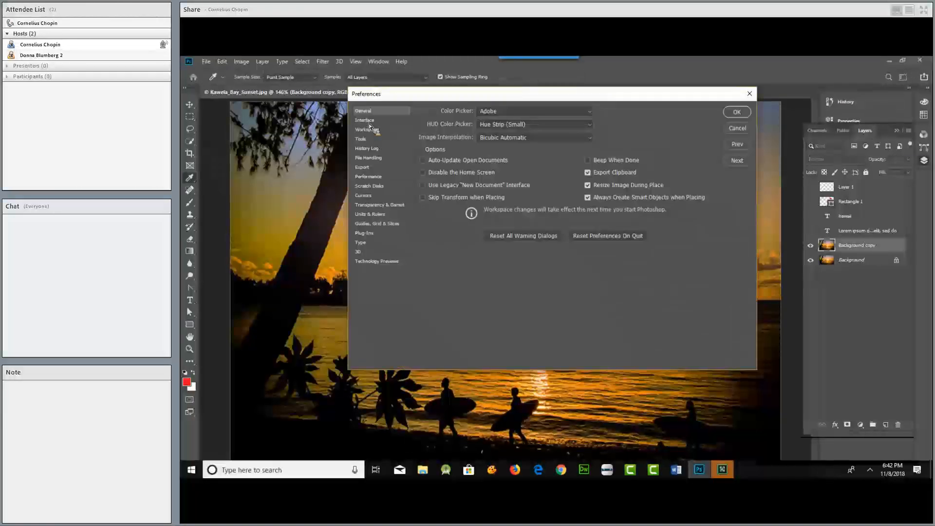
left_click(369, 130)
left_click(368, 122)
left_click(369, 131)
left_click(371, 149)
left_click(373, 168)
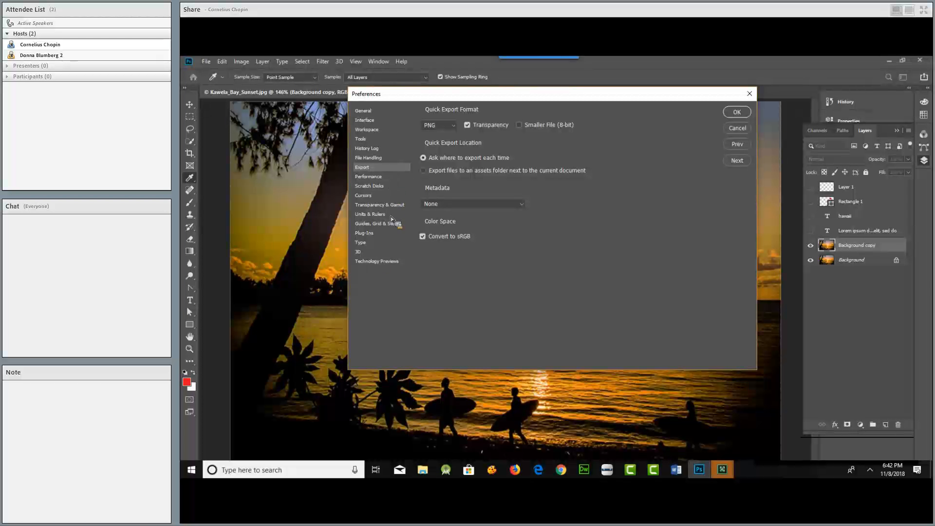
left_click(379, 177)
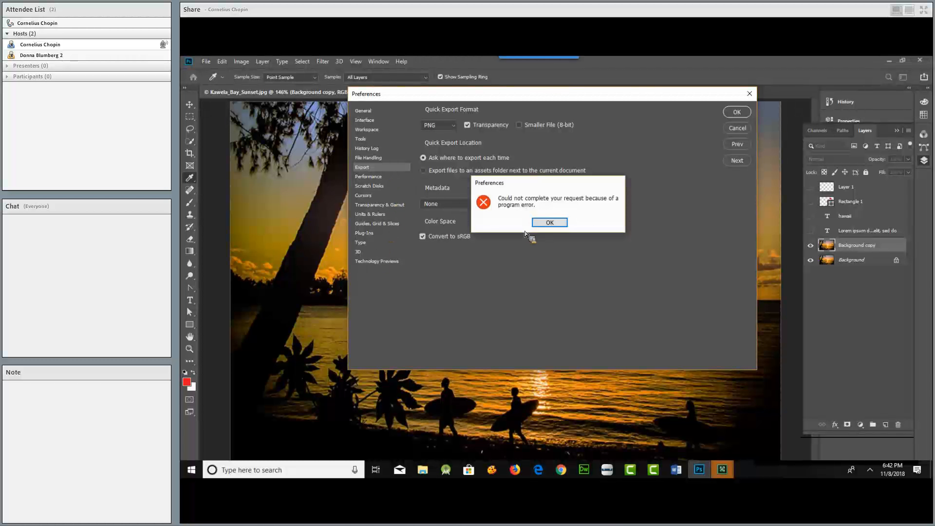
left_click(549, 223)
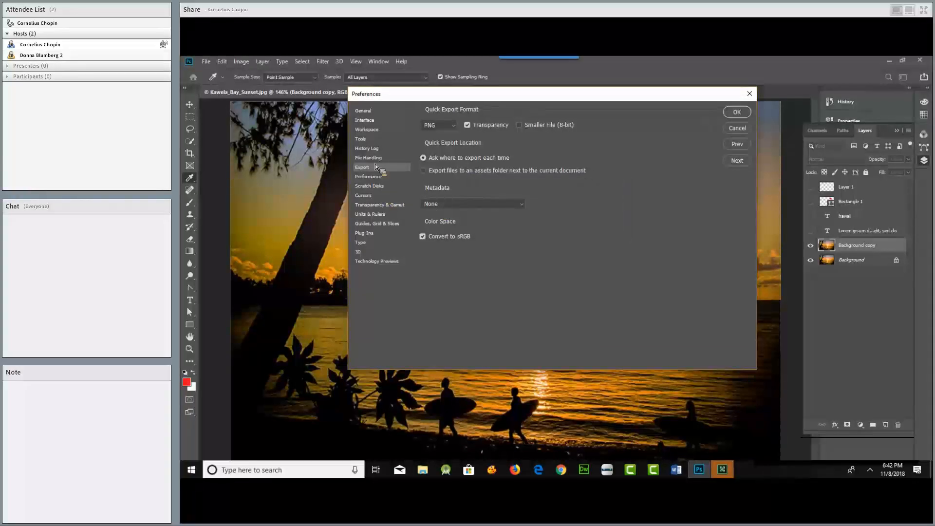
- Examine the Workspace, Tools, File Handling and Performance preferences and leave the dialog without changing anything
left_click(375, 131)
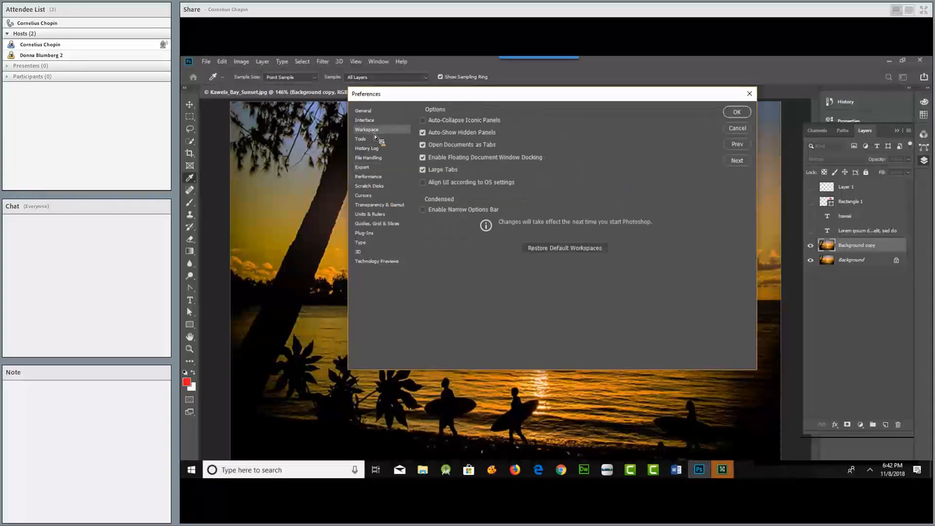
left_click(371, 140)
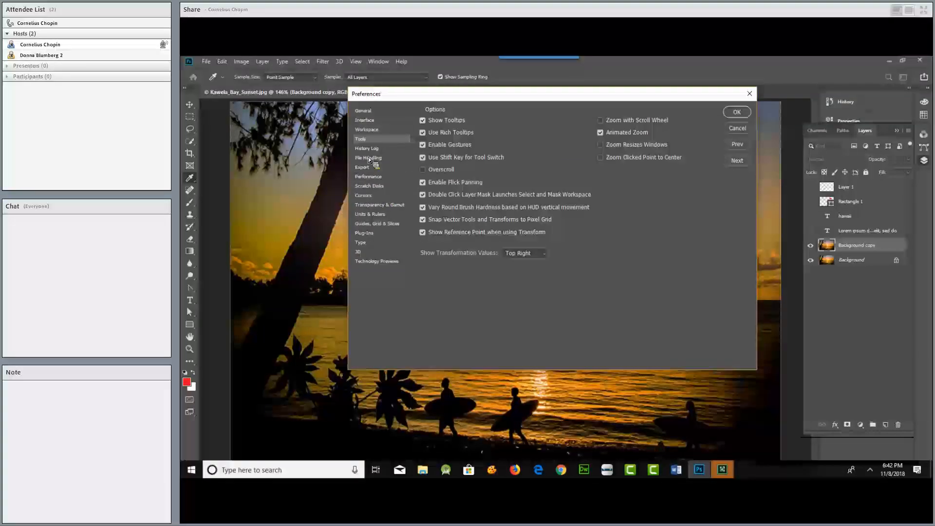
left_click(368, 156)
left_click(364, 174)
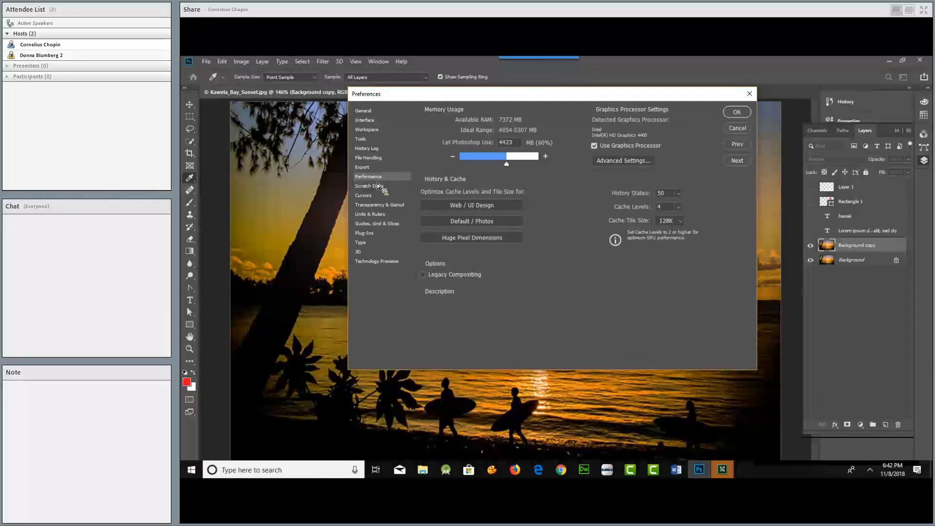
left_click(744, 127)
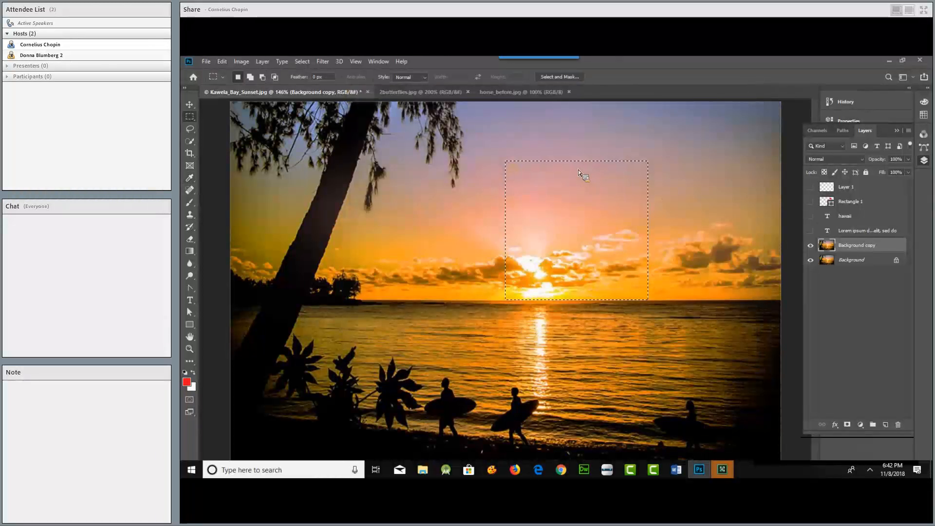
- Clear the rectangular selection, check the New Color Wheel notes in the Word document, and return to Photoshop
left_click(565, 176)
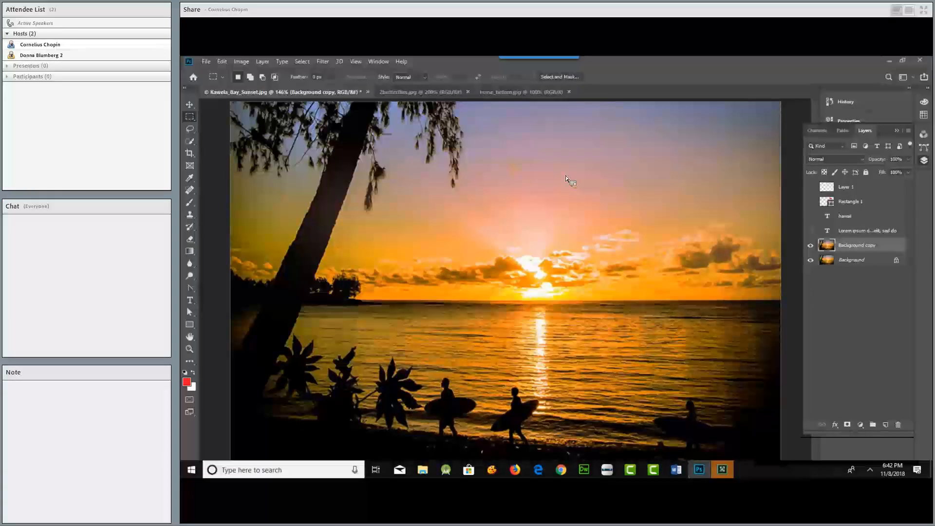
key("alt+Tab")
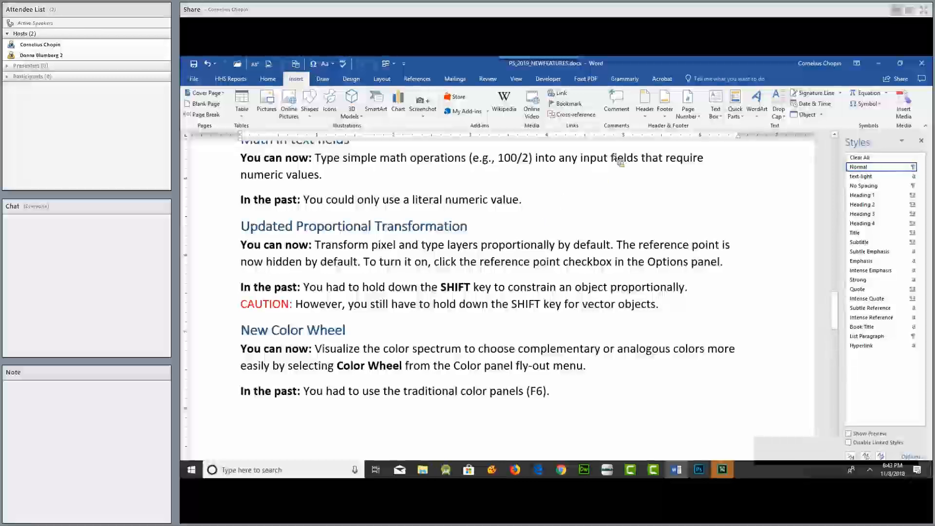
key("alt+Tab")
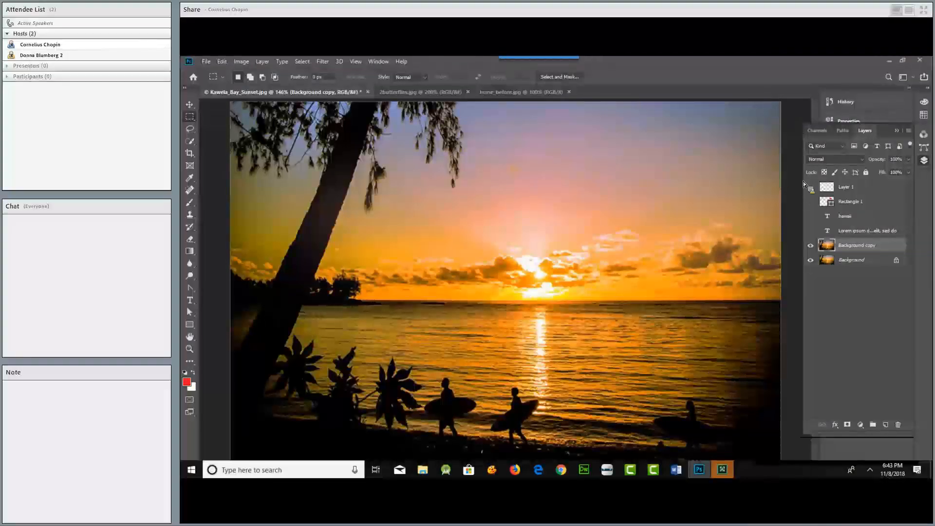
- Make the hawaii text layer visible and active, and set its opacity to 100%
left_click(811, 216)
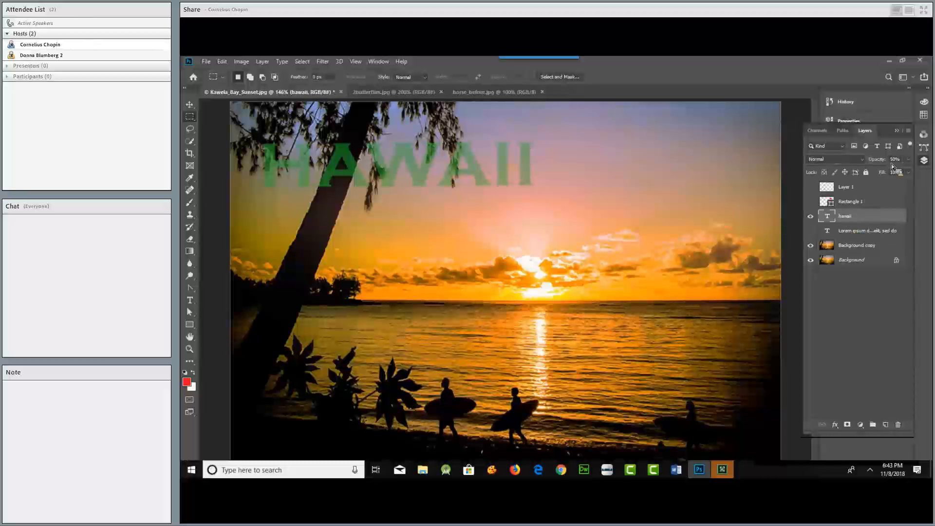
left_click(908, 162)
left_click_drag(888, 171, 923, 177)
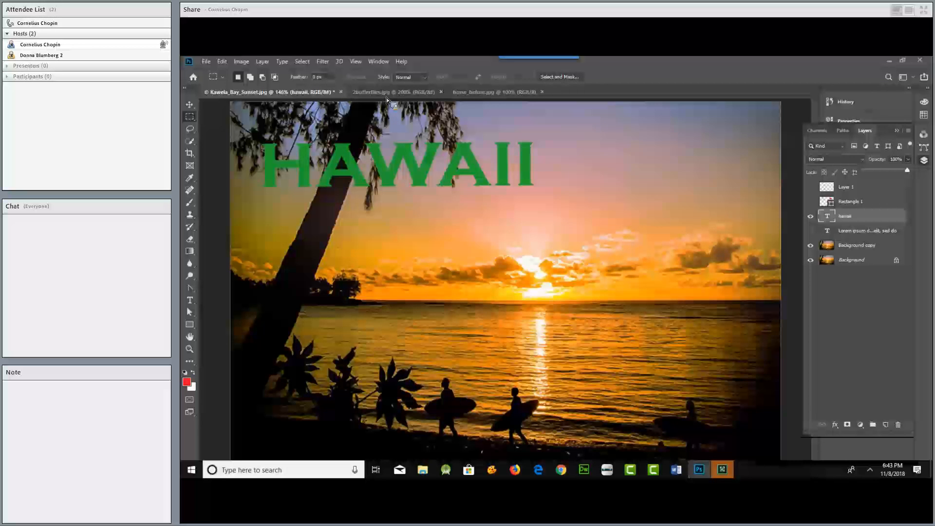
- Show the Color panel, try its Hue Cube and Brightness Cube views, and set it back to Color Wheel
left_click(378, 62)
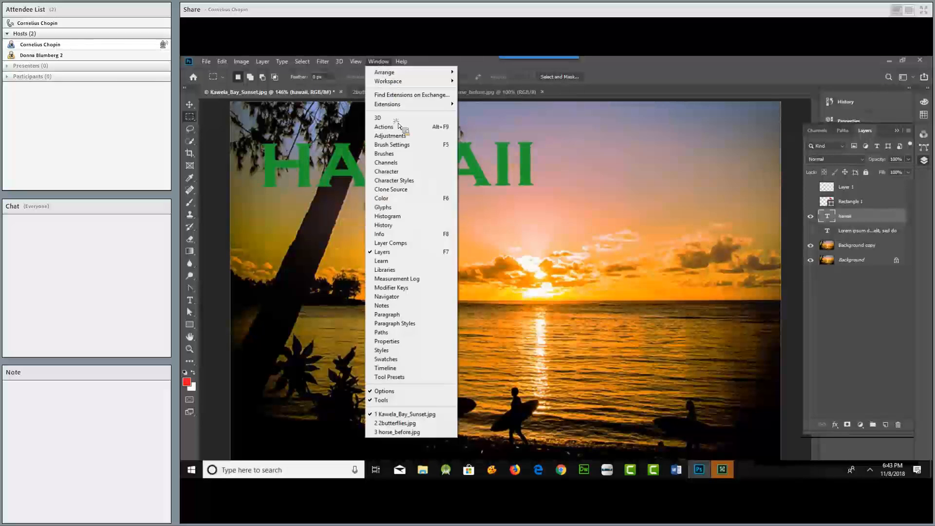
left_click(425, 201)
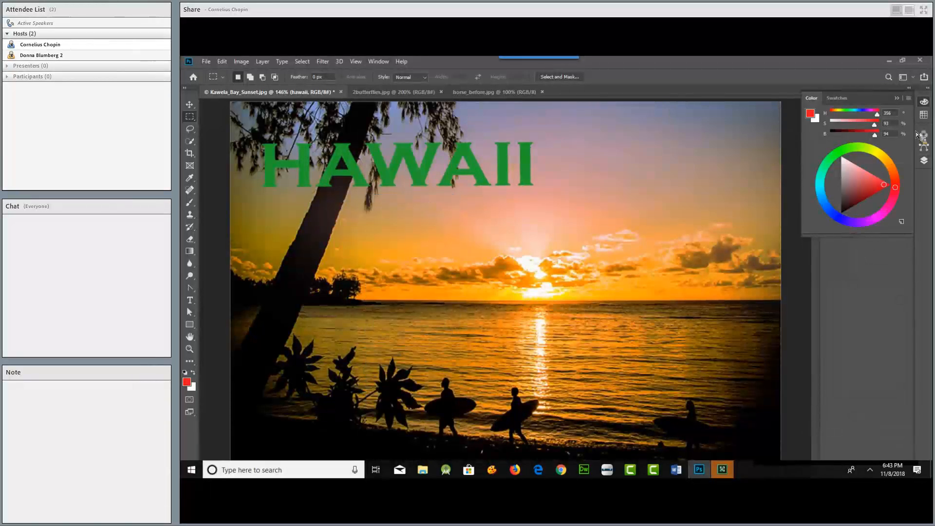
left_click(908, 98)
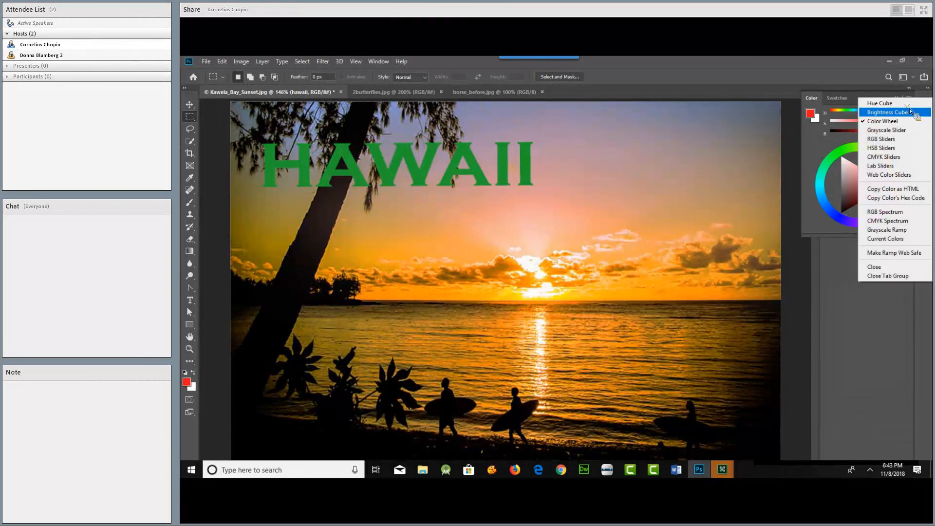
left_click(904, 103)
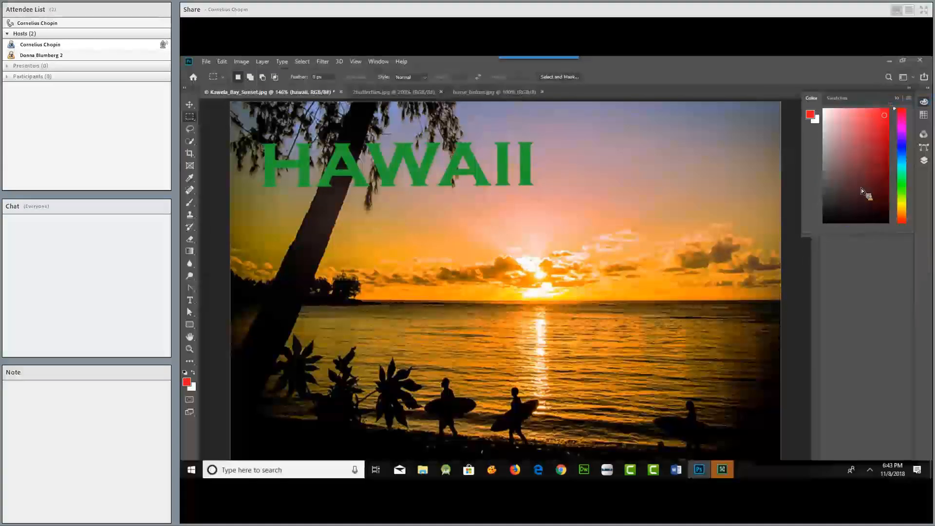
left_click(908, 97)
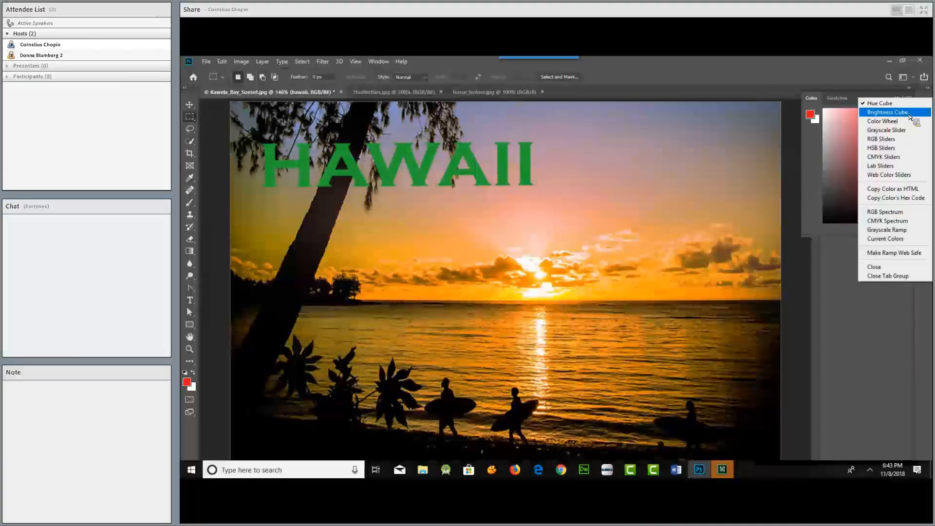
left_click(911, 111)
left_click(908, 98)
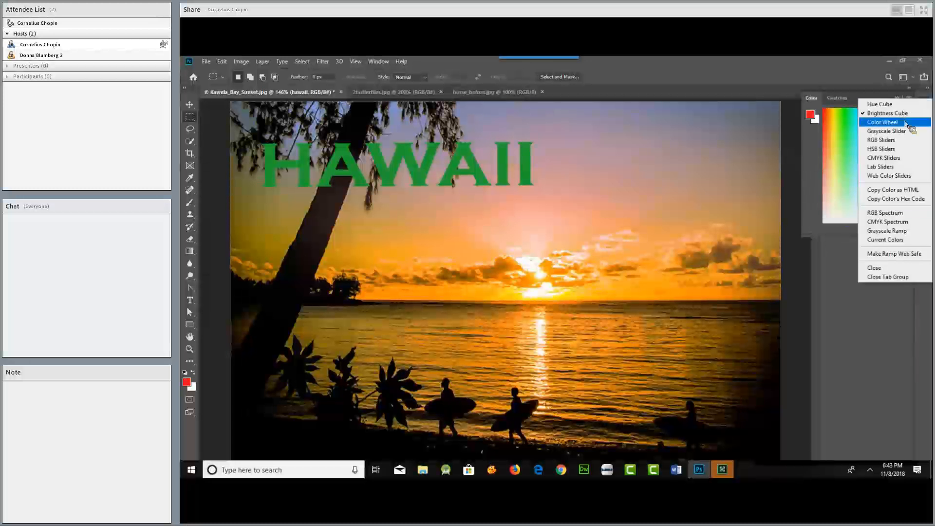
left_click(906, 123)
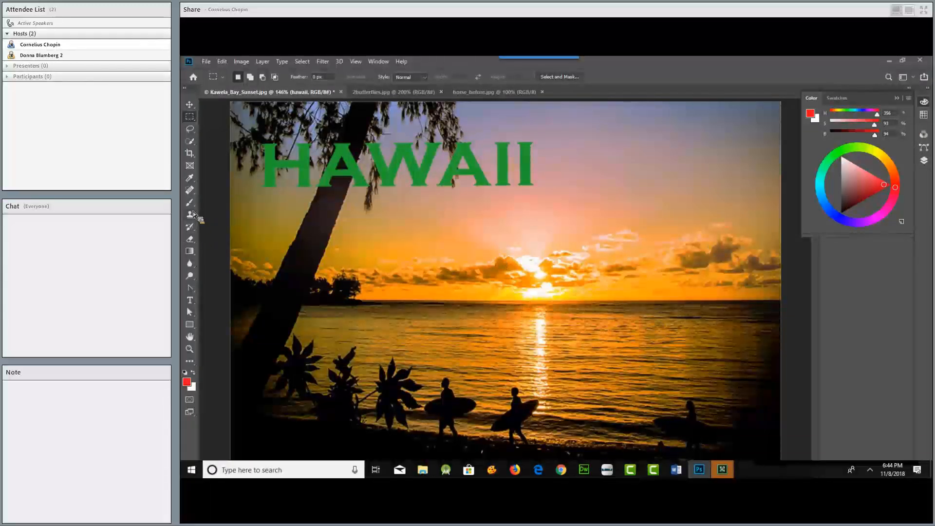
- Sample the orange of the sunset horizon with the Eyedropper and choose its complementary blue on the color wheel
left_click(190, 177)
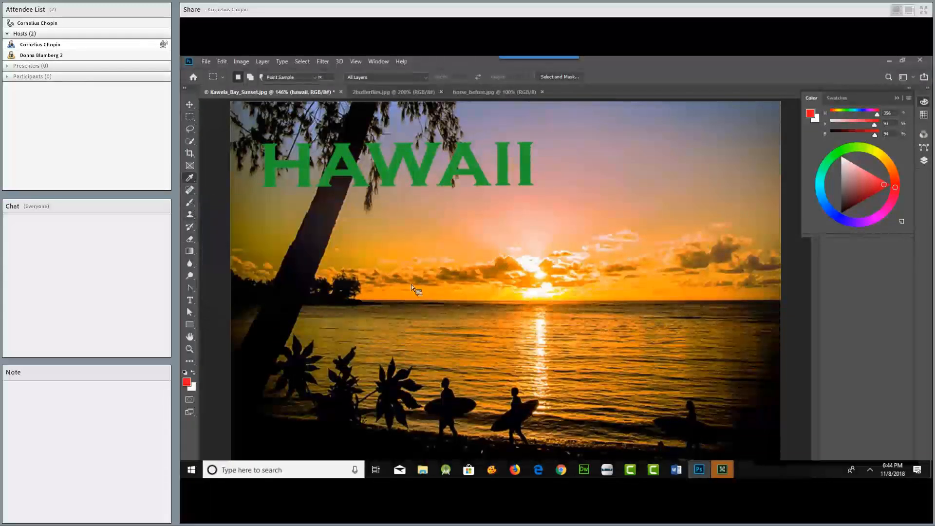
left_click(512, 300)
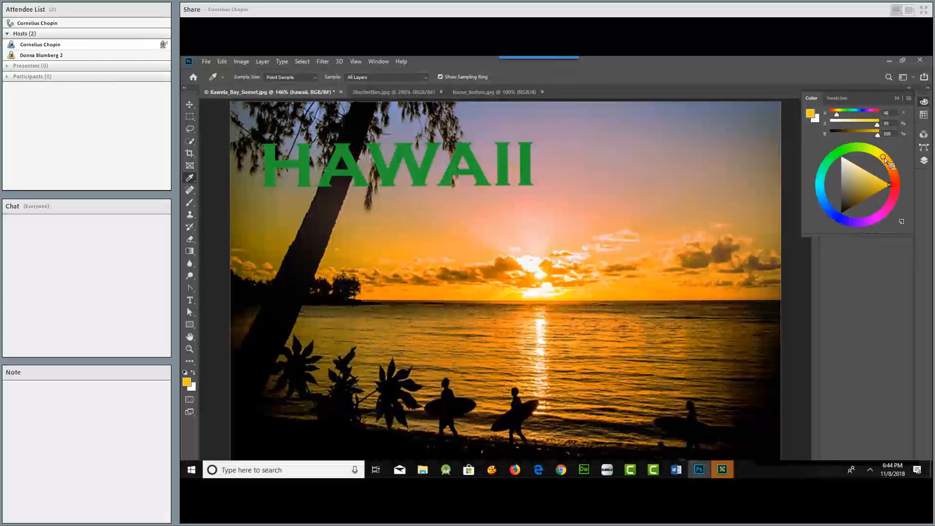
left_click(837, 217)
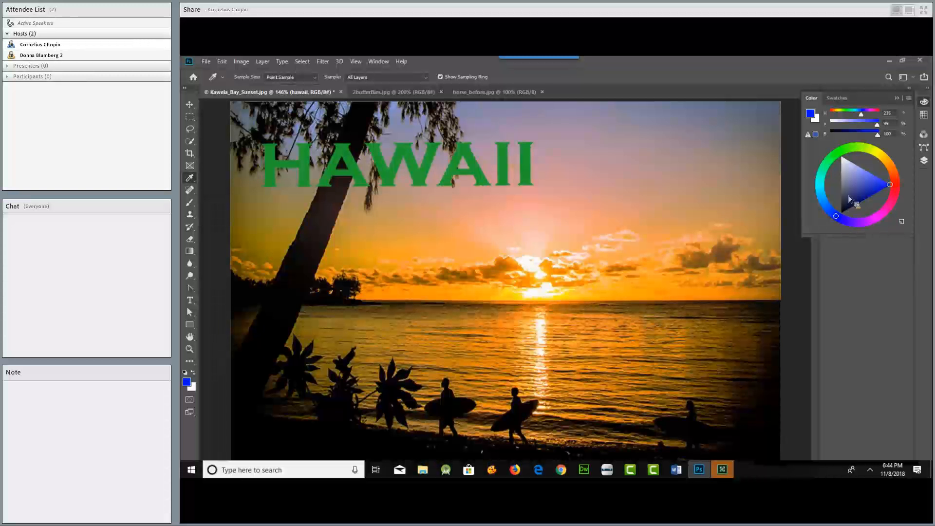
- Choose a saturated blue with hue 232 on the color wheel and apply it to the HAWAII text
left_click(882, 160)
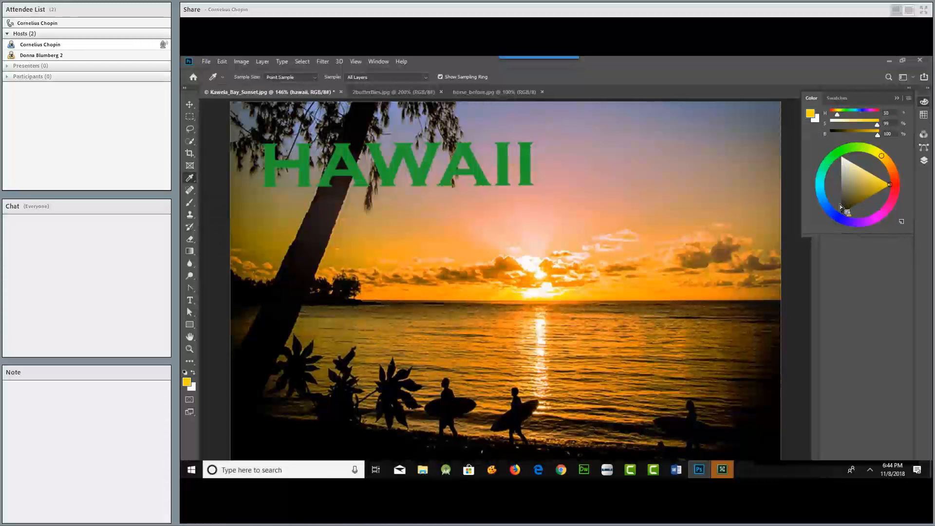
left_click(834, 216)
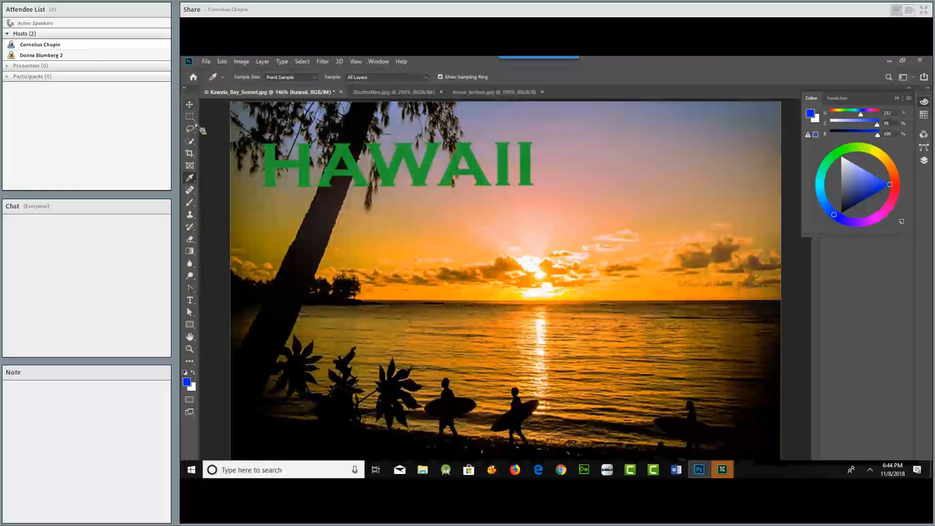
left_click(190, 300)
double_click(294, 174)
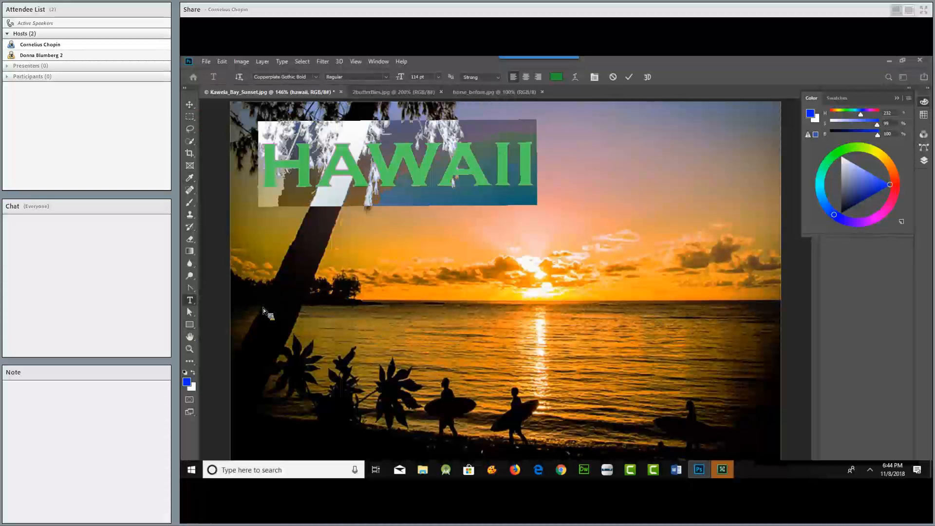
left_click(810, 113)
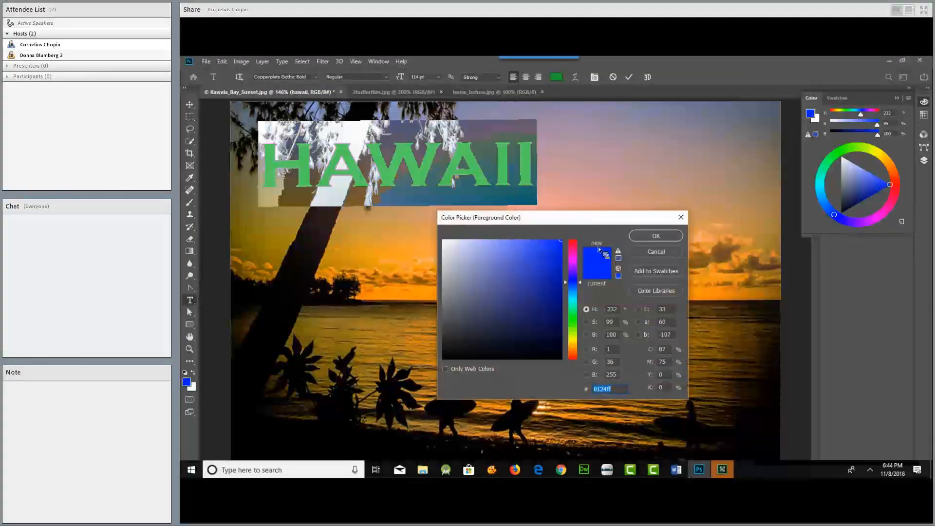
left_click(655, 237)
left_click(625, 187)
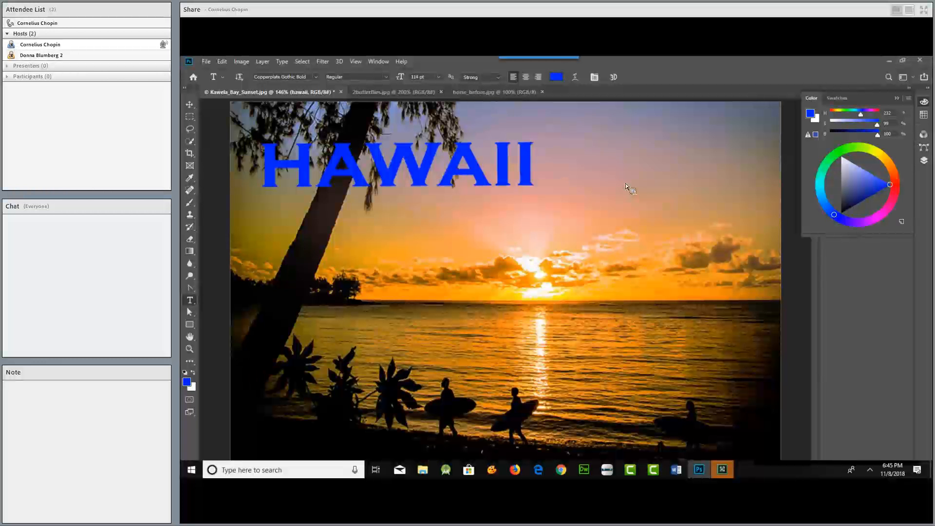
- Review the New Color Wheel and earlier feature notes in the Word document, and return to Photoshop
key("alt+Tab")
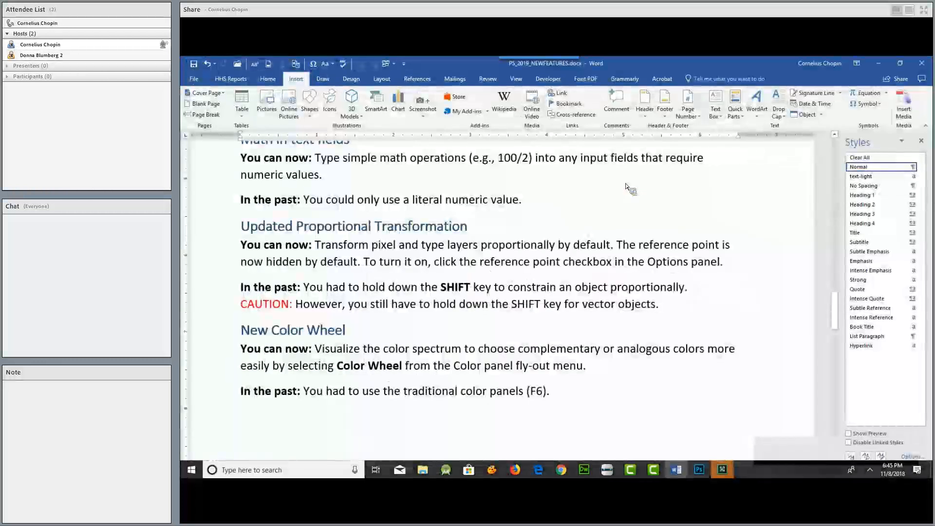
key("alt+Tab")
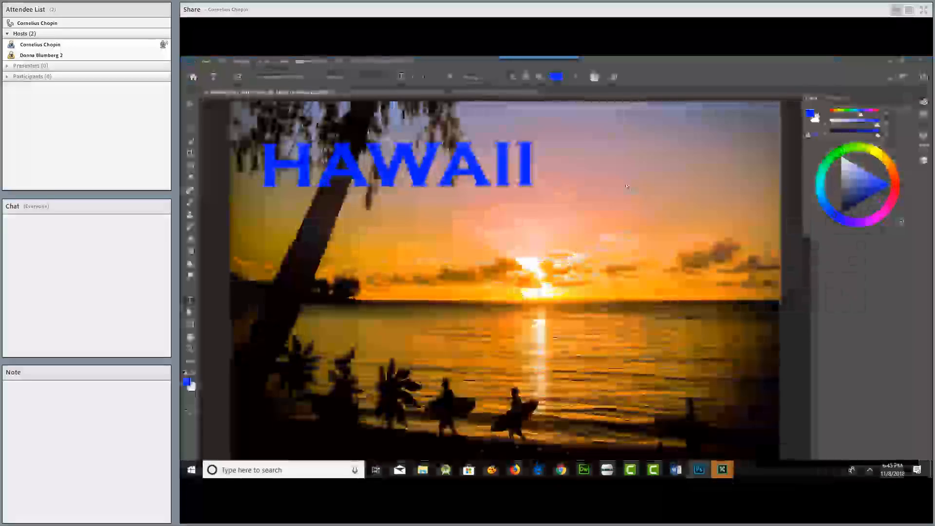
key("alt+Tab")
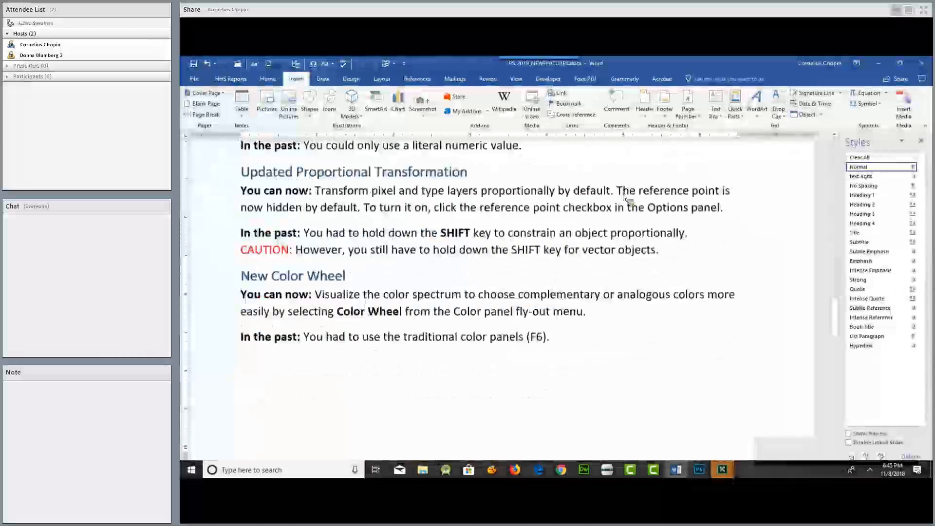
scroll(625, 199, "down", 4)
scroll(625, 198, "up", 6)
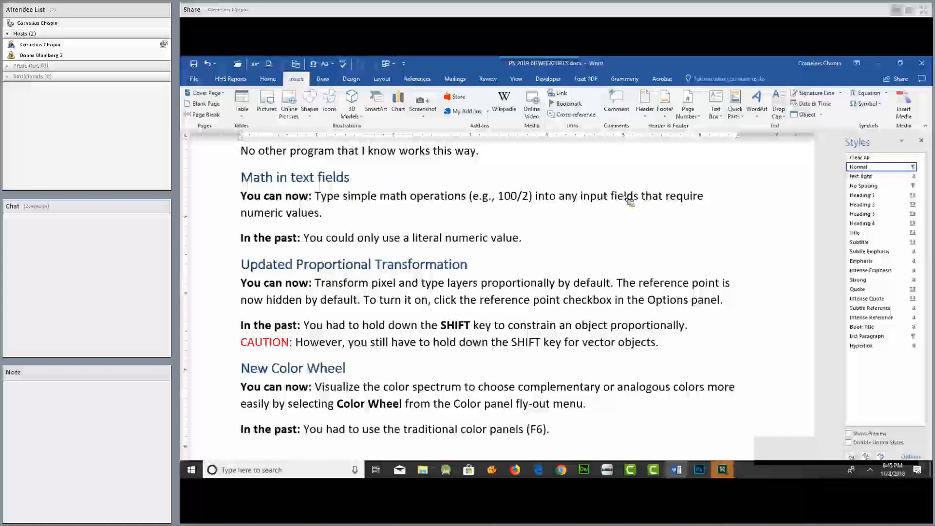
key("alt+Tab")
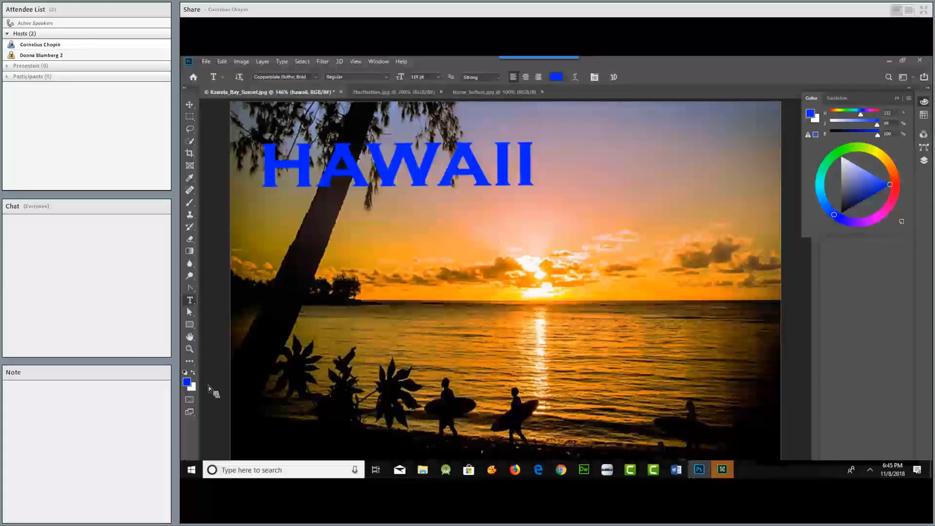
- Show the Layers panel and draw a white artboard about 5.81 by 2.54 in on the empty canvas beside the sunset image
left_click(190, 349)
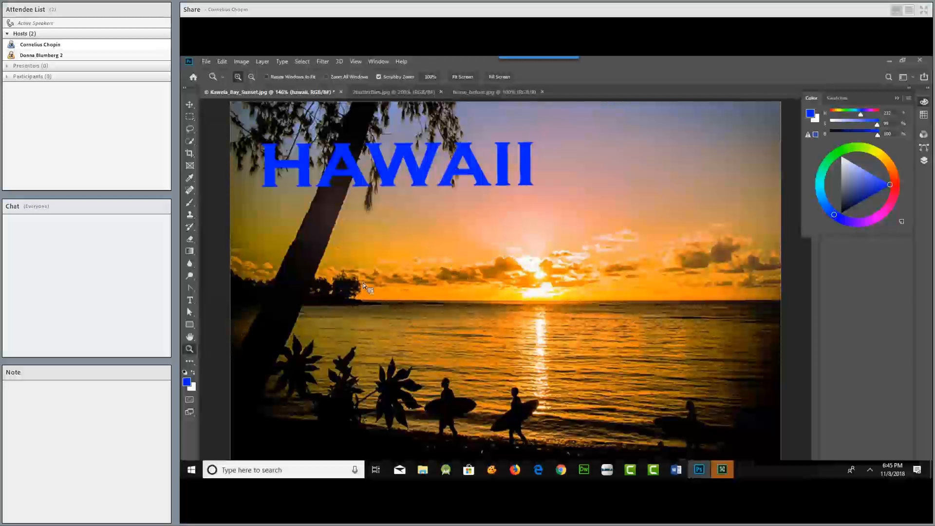
left_click(193, 350)
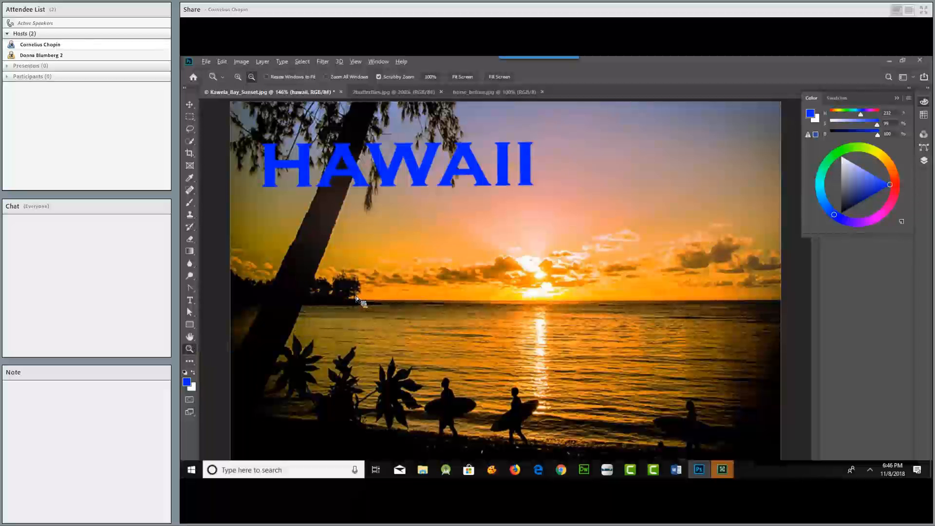
left_click(356, 297, "alt")
left_click(356, 296, "alt")
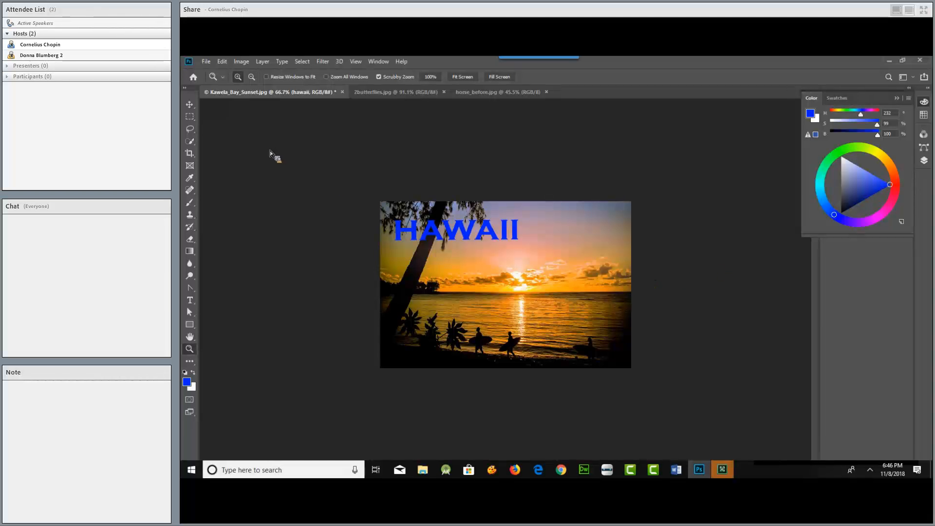
left_click(190, 104)
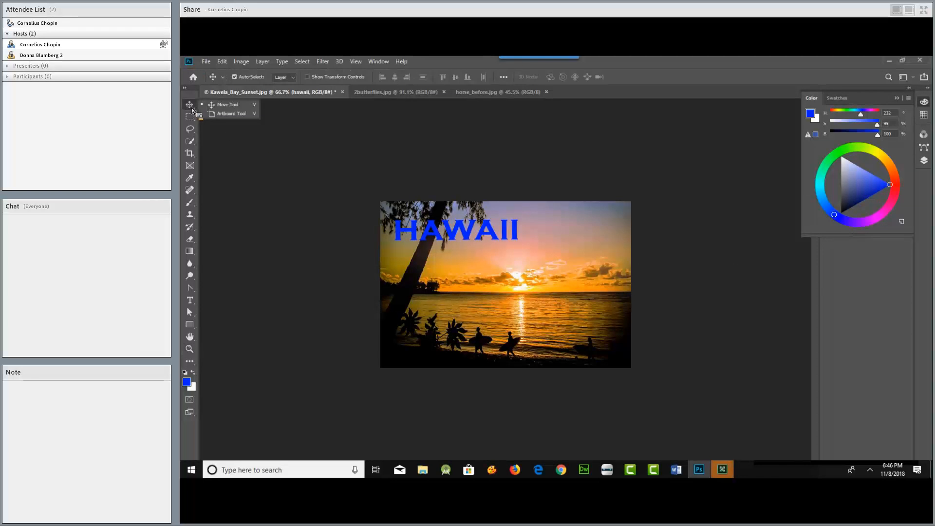
left_click(237, 116)
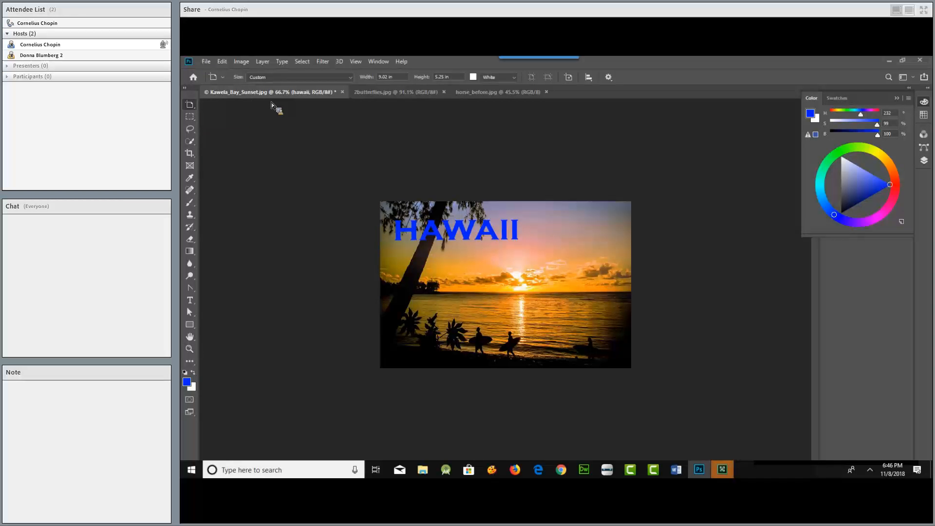
left_click(897, 99)
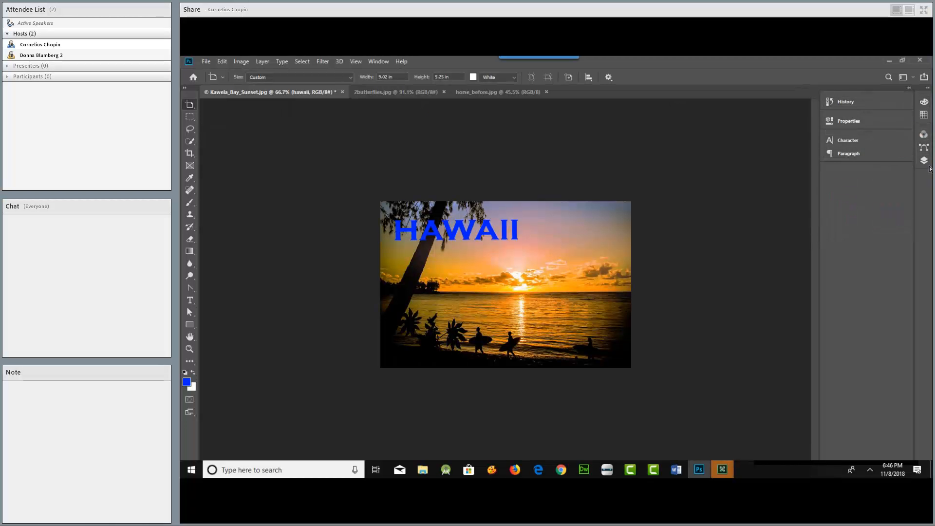
left_click(925, 161)
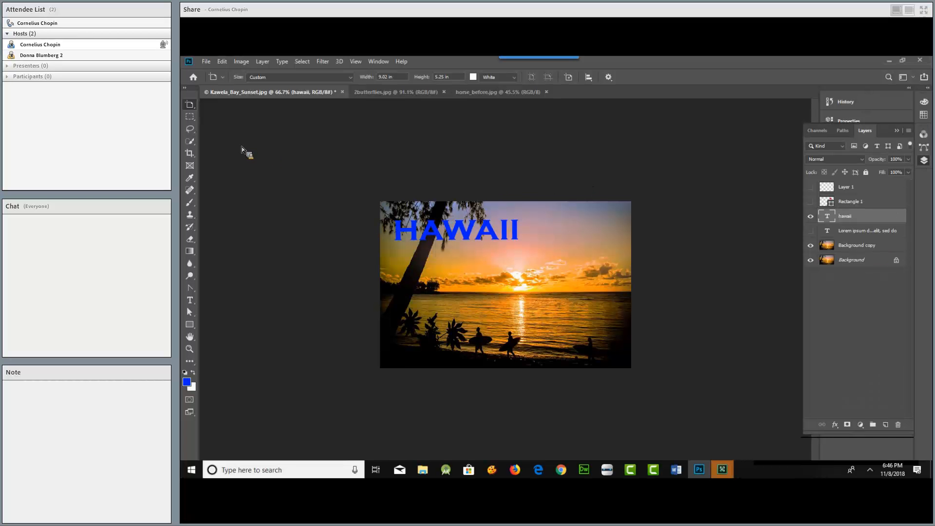
left_click_drag(229, 139, 356, 195)
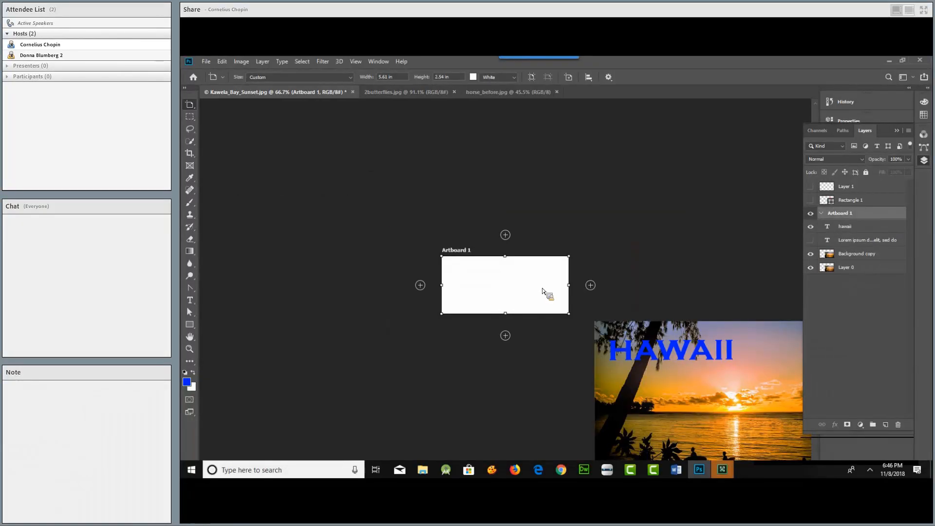
- Try adding an artboard above Artboard 1 and drawing another about 5.31 by 2.91 in, and delete both extra artboards
left_click(506, 237)
left_click_drag(551, 153, 671, 219)
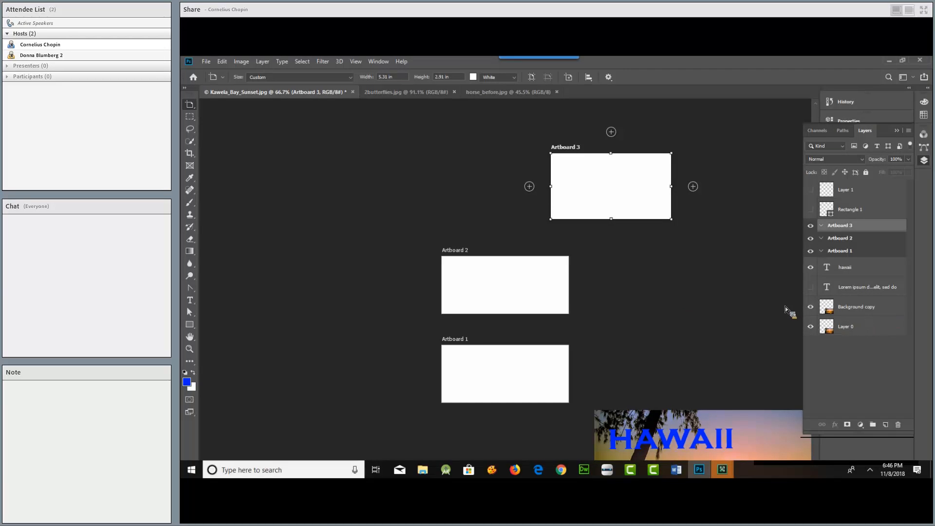
left_click(192, 106)
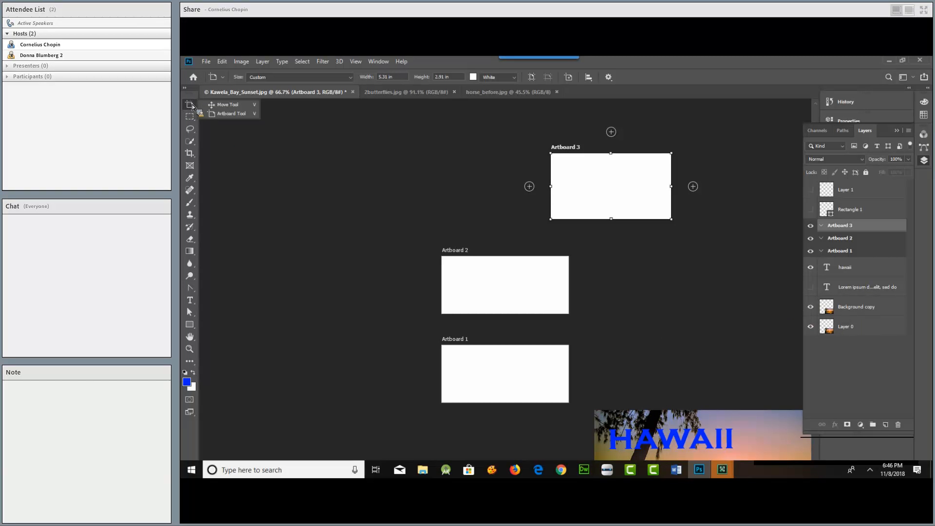
left_click(238, 116)
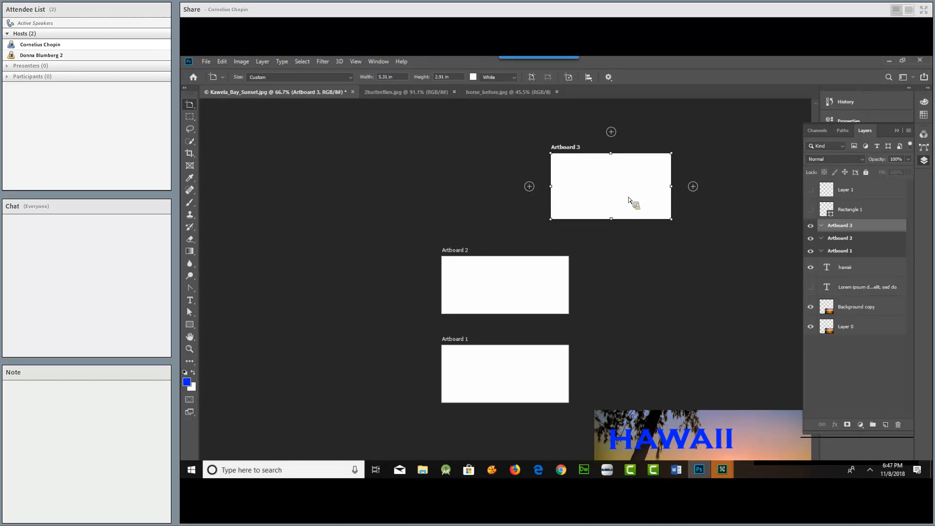
key("Delete")
key("Delete")
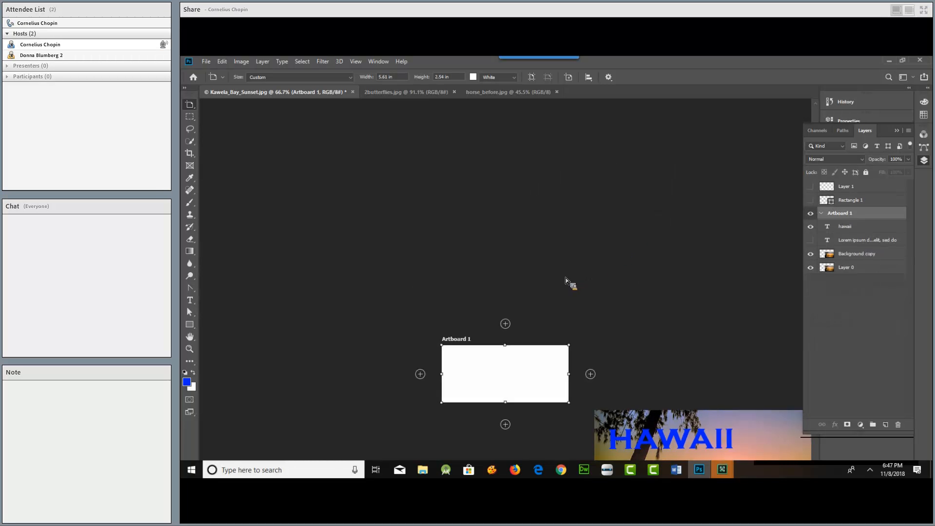
- Draw a second white artboard about 6.59 by 4.09 in to the left of Artboard 1
scroll(536, 275, "down", 1)
left_click_drag(238, 204, 404, 380)
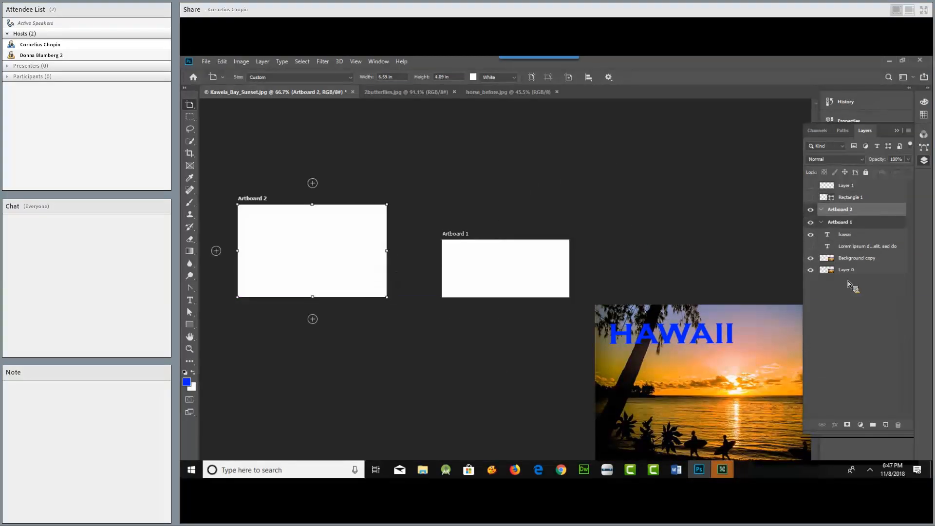
left_click_drag(856, 281, 846, 263)
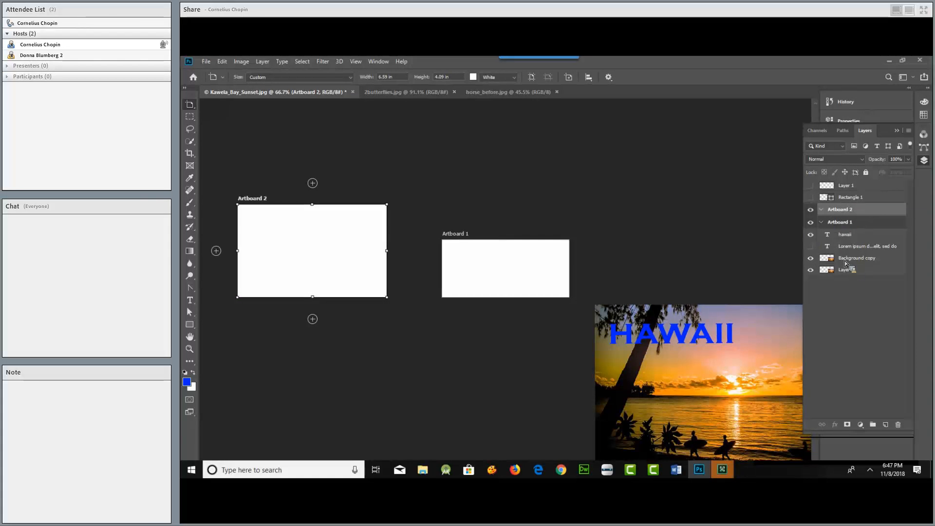
- Duplicate the Background copy layer above the hawaii text layer and hide both artboards, the original Background copy and Layer 0
left_click(847, 261)
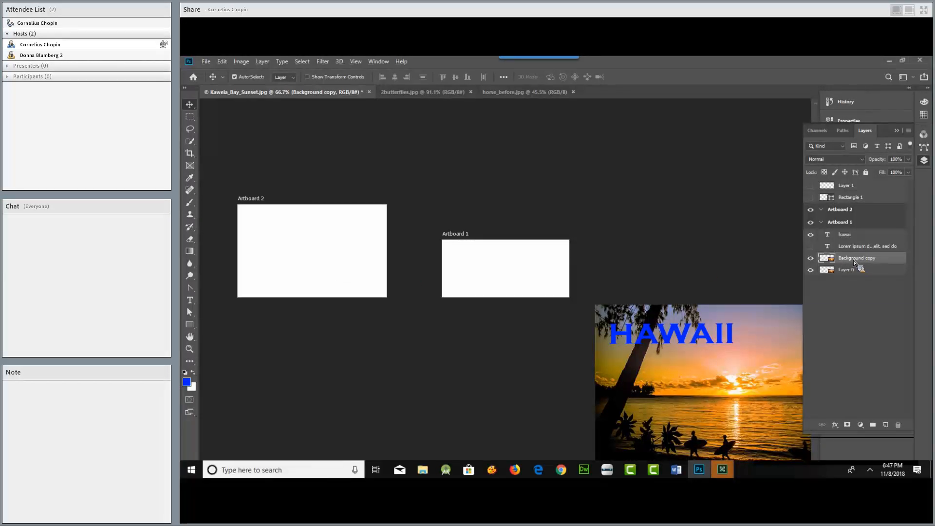
left_click_drag(852, 263, 814, 262)
left_click(810, 210)
left_click(810, 222)
left_click(811, 270)
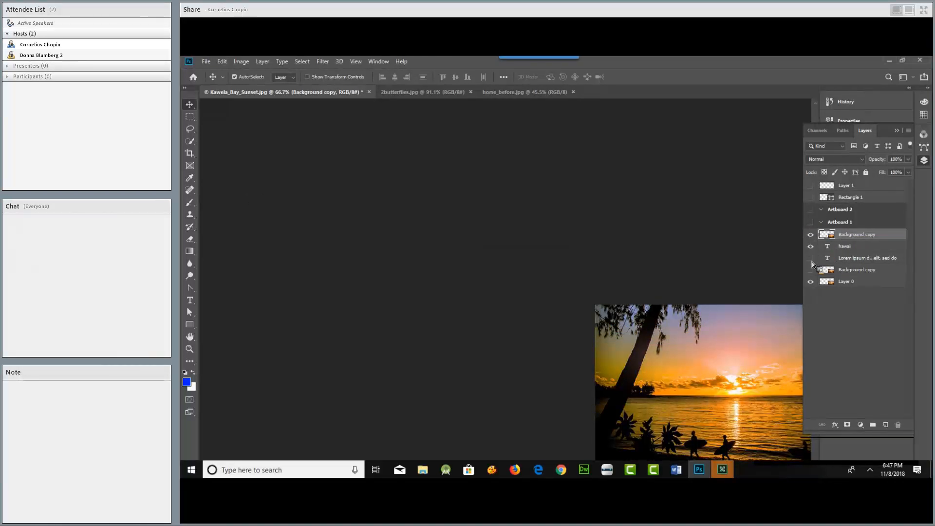
left_click(810, 246, "alt")
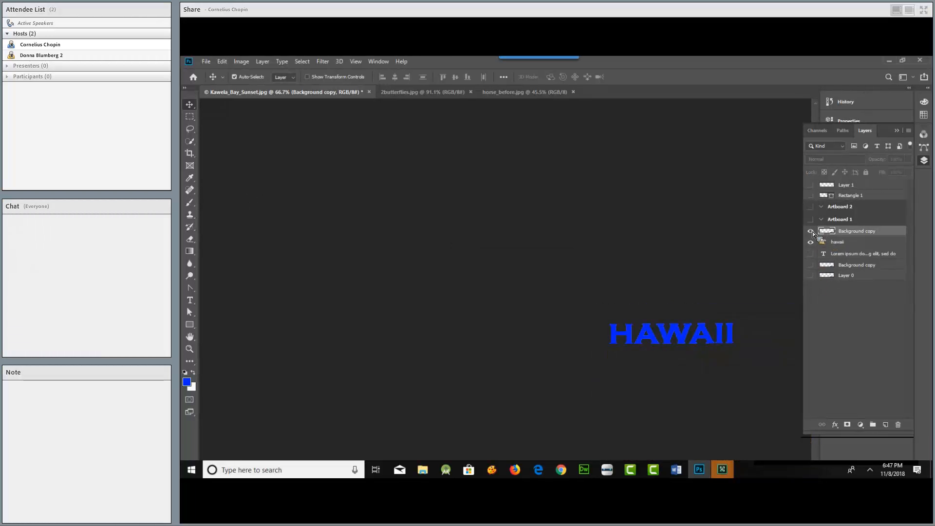
left_click(810, 232)
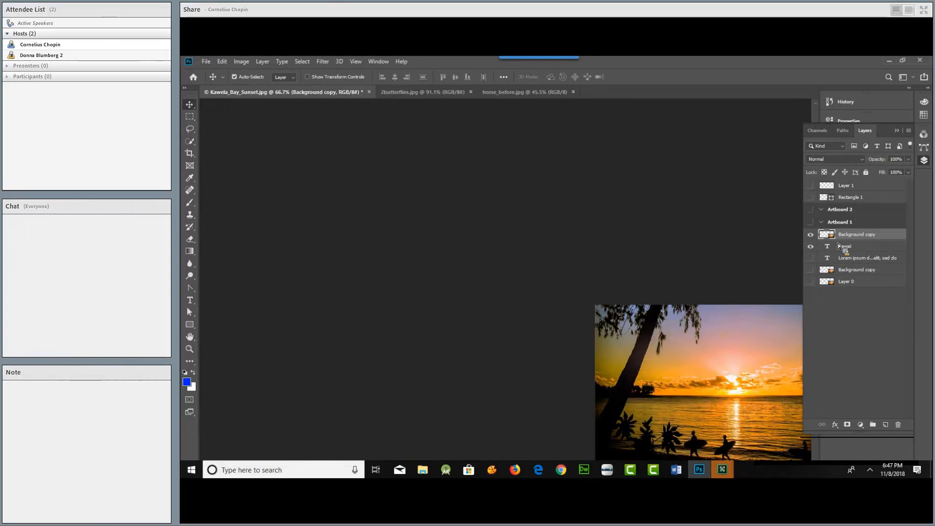
- Place a duplicate of the sunset Background copy layer inside each artboard and make both artboards visible
left_click_drag(850, 248, 842, 212)
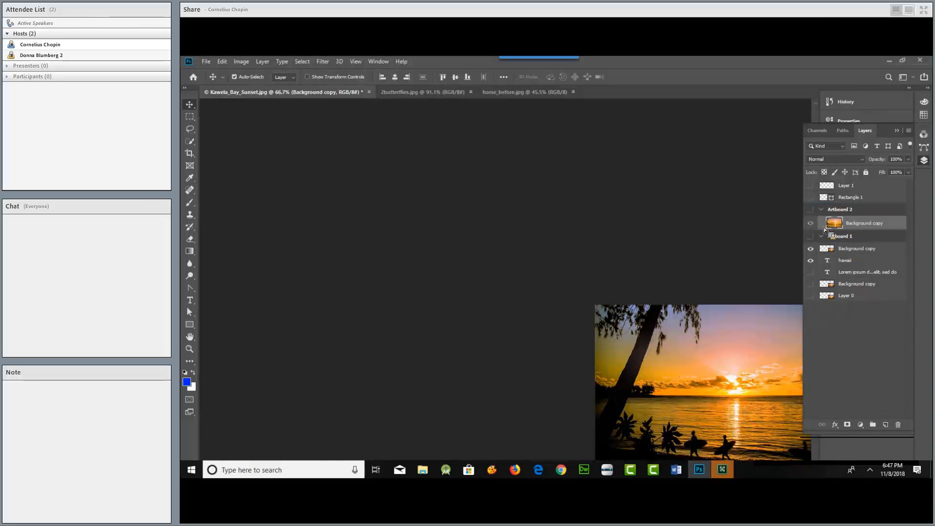
left_click(810, 210)
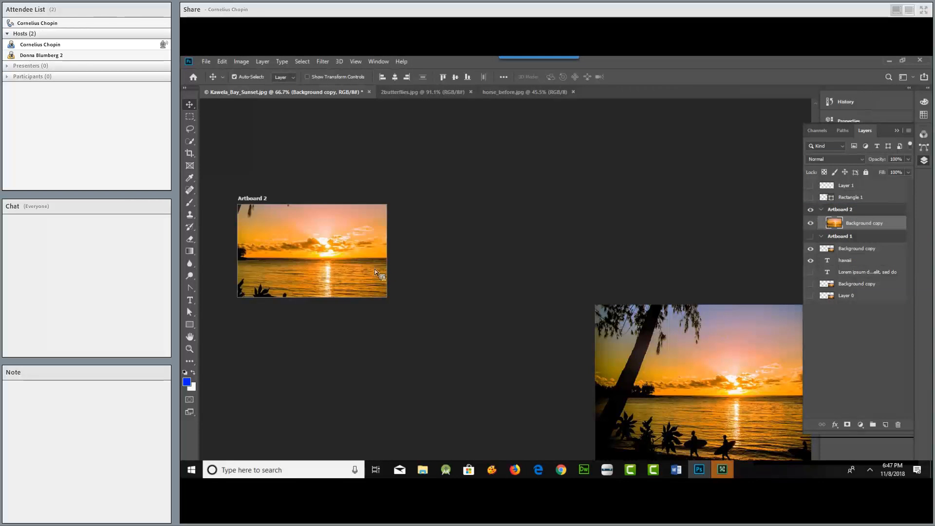
left_click_drag(820, 259, 773, 282)
left_click_drag(846, 287, 856, 241)
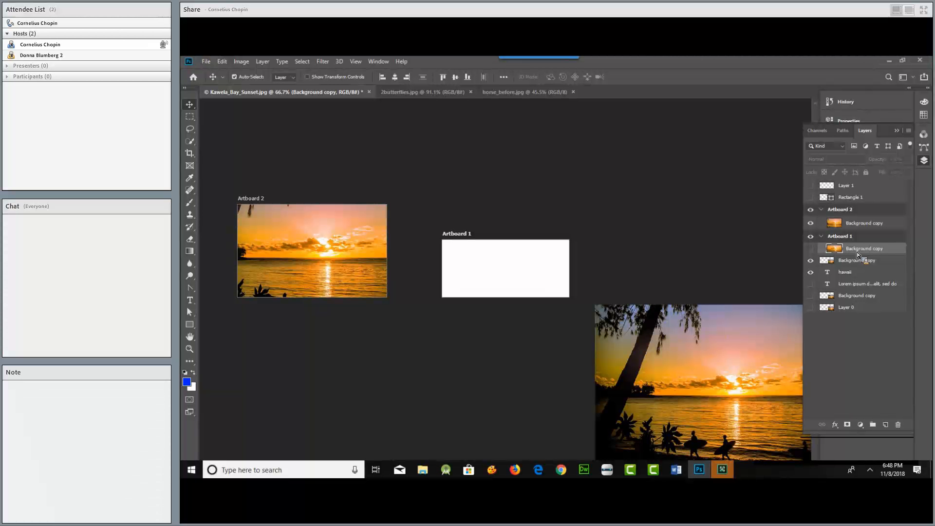
left_click_drag(857, 253, 870, 262)
- Open the Export As dialog to examine the export settings offered for the two artboards, and cancel it
left_click_drag(412, 135, 207, 65)
left_click(206, 65)
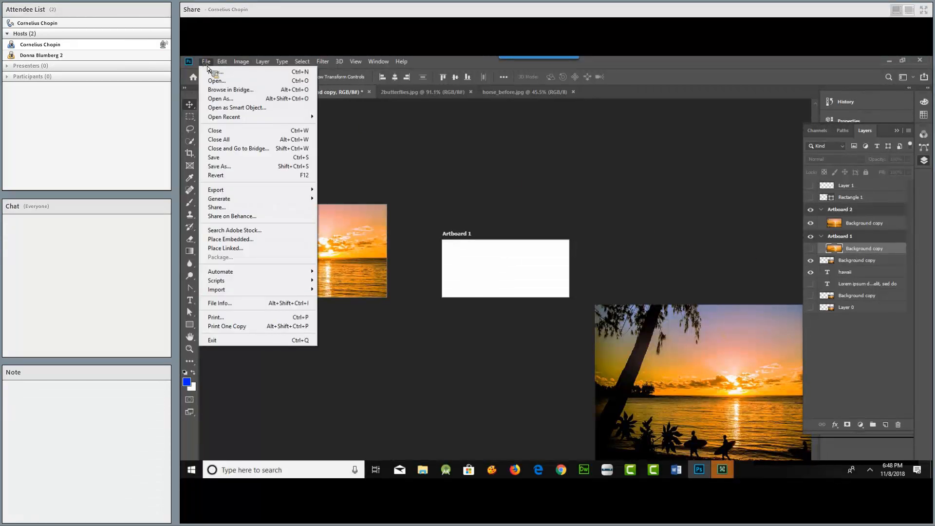
mouse_move(285, 192)
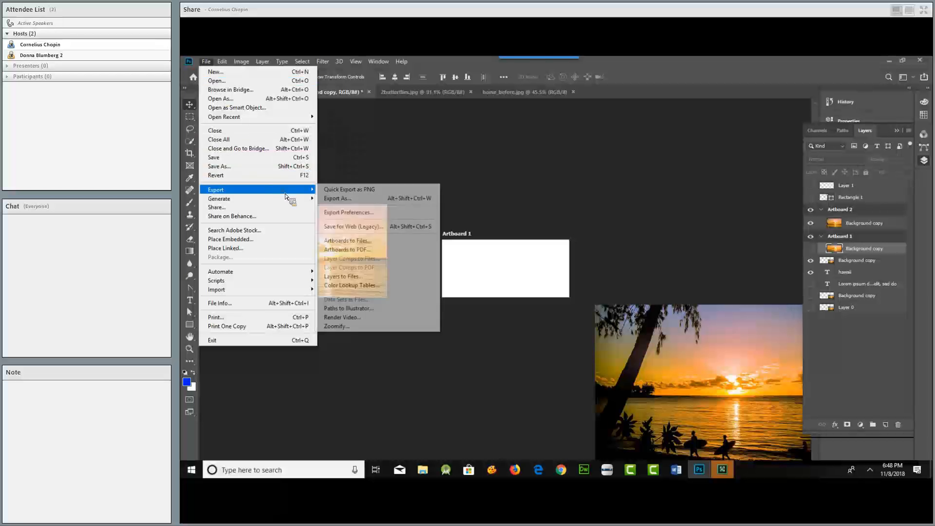
left_click(395, 199)
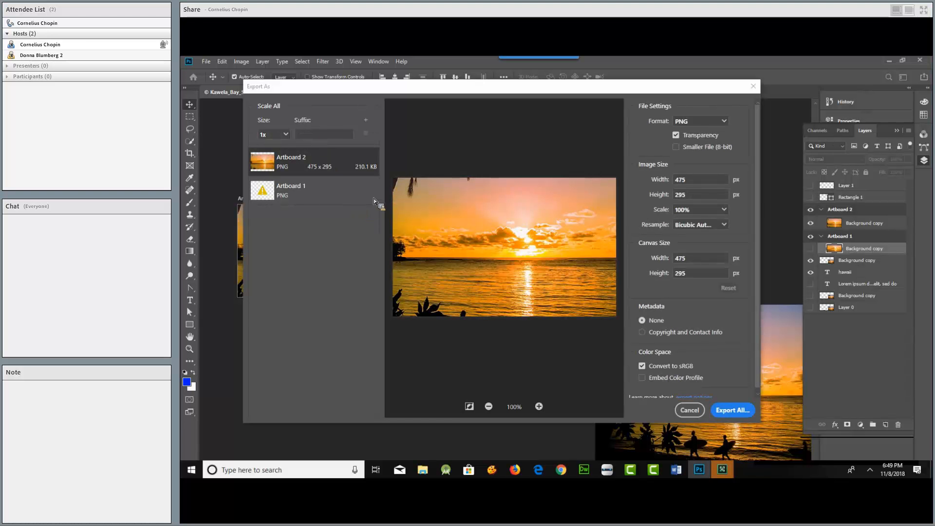
left_click(694, 411)
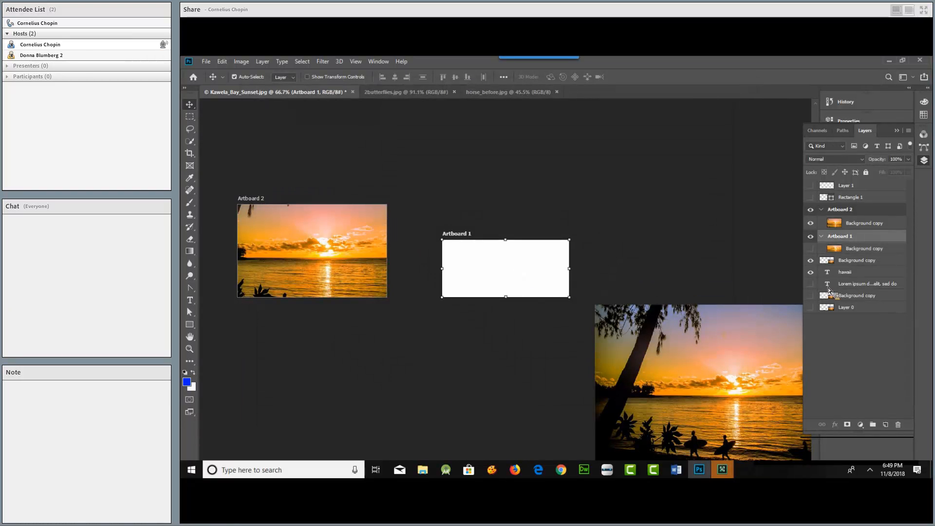
- Make the Background copy layer inside Artboard 1 visible and select Artboard 1
mouse_move(851, 264)
left_mouse_down()
mouse_move(847, 290)
mouse_move(853, 232)
mouse_move(820, 208)
mouse_move(851, 252)
left_mouse_up()
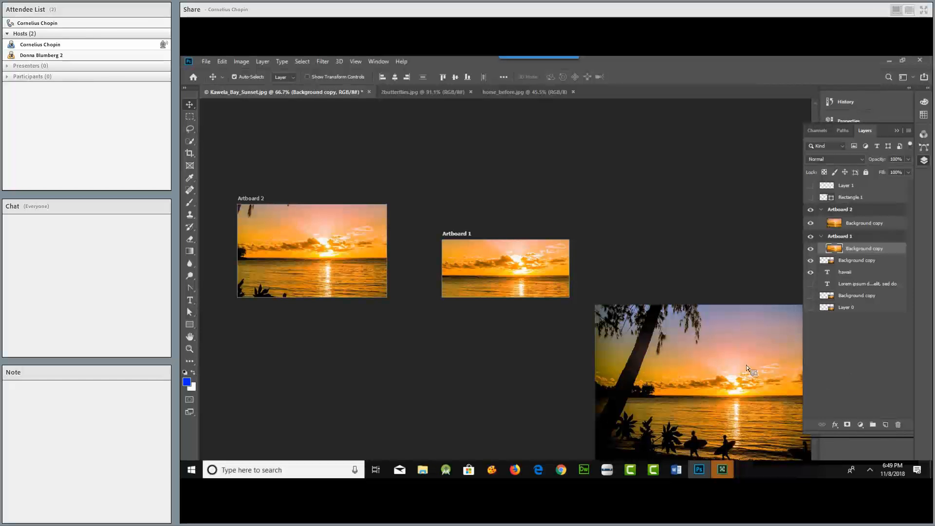
left_click(457, 237)
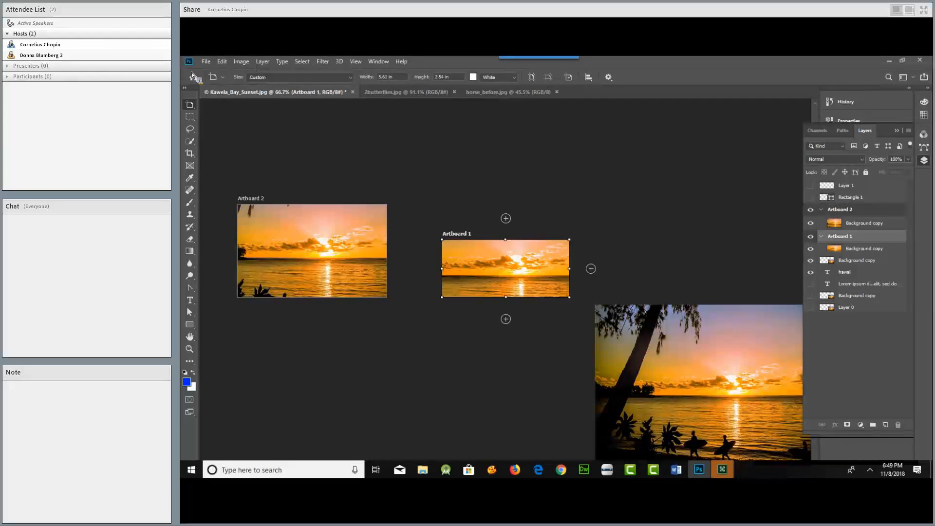
- Revert the sunset image temporarily to examine its Export As settings without artboards, and undo the revert
left_click(207, 62)
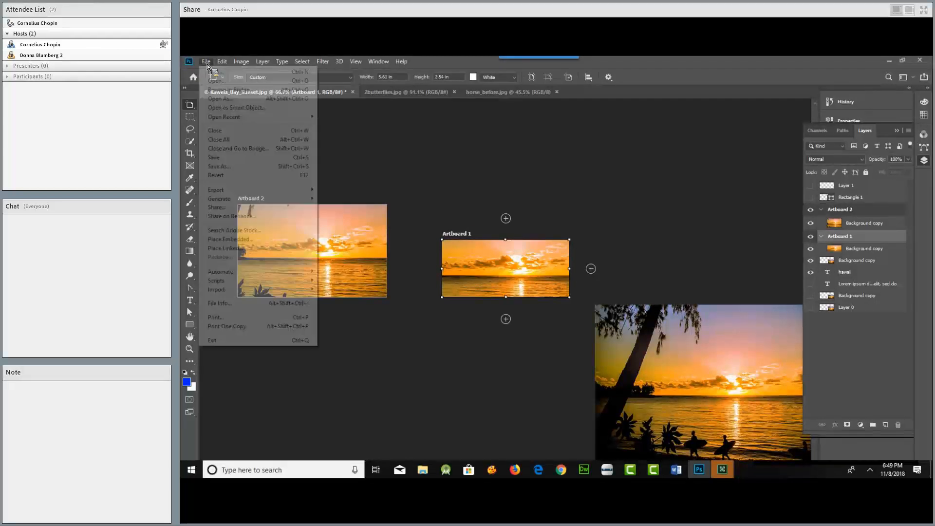
left_click(215, 175)
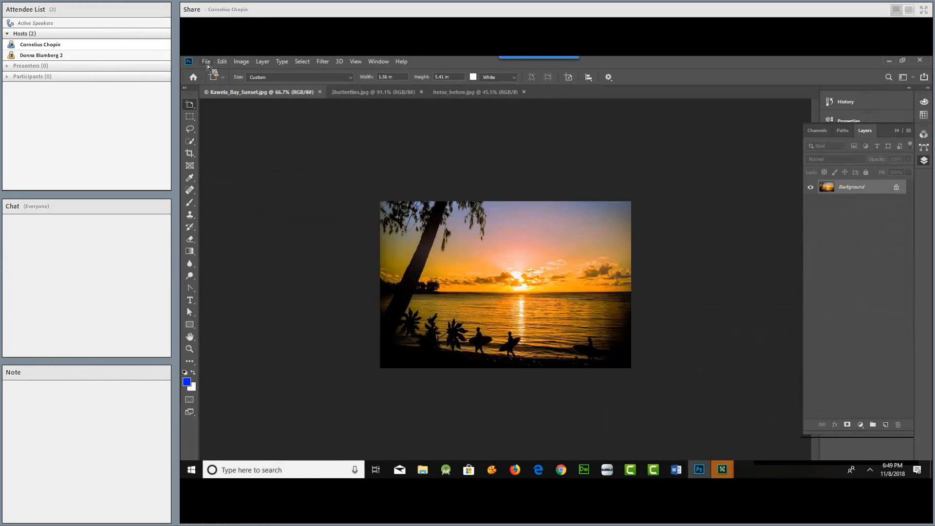
left_click(206, 63)
mouse_move(273, 189)
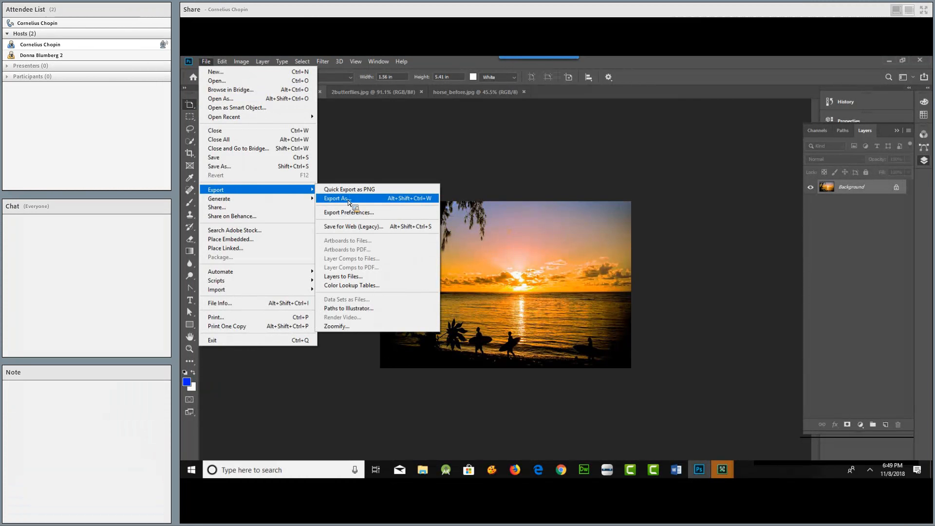
left_click(347, 200)
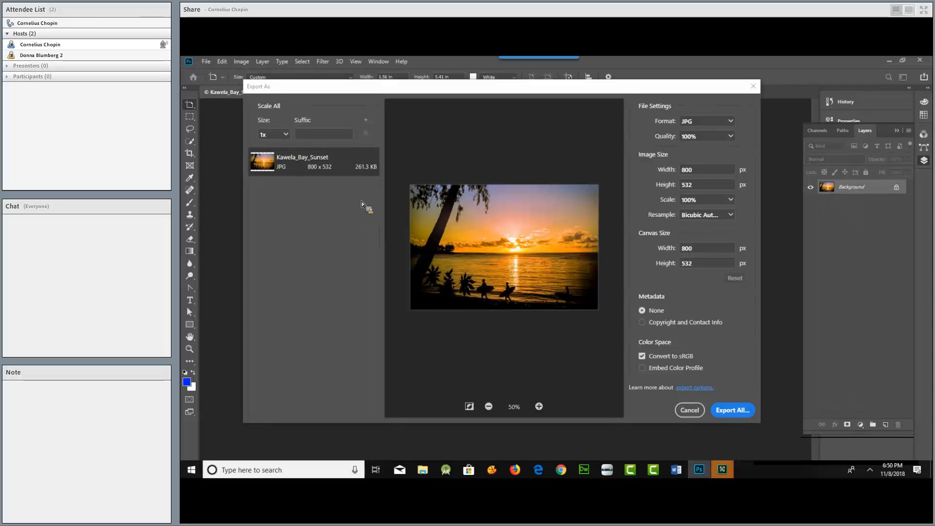
left_click(697, 410)
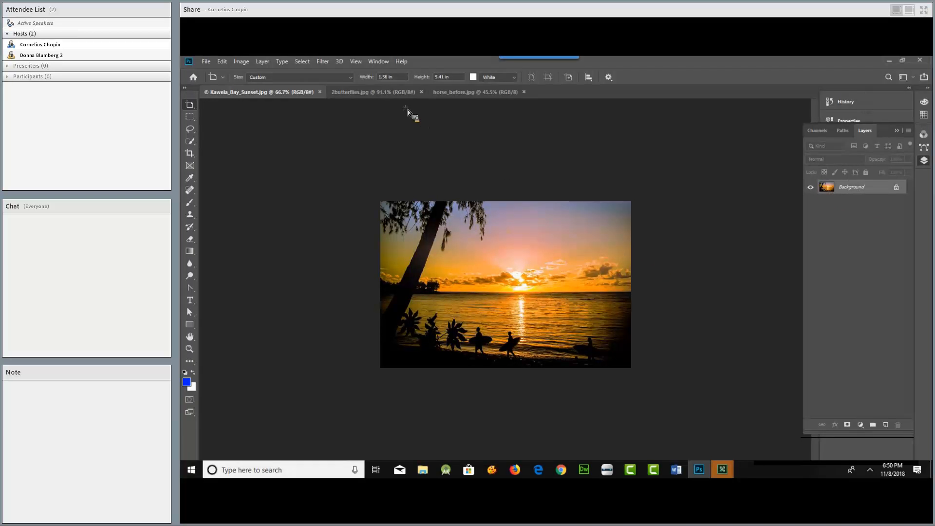
left_click(366, 97)
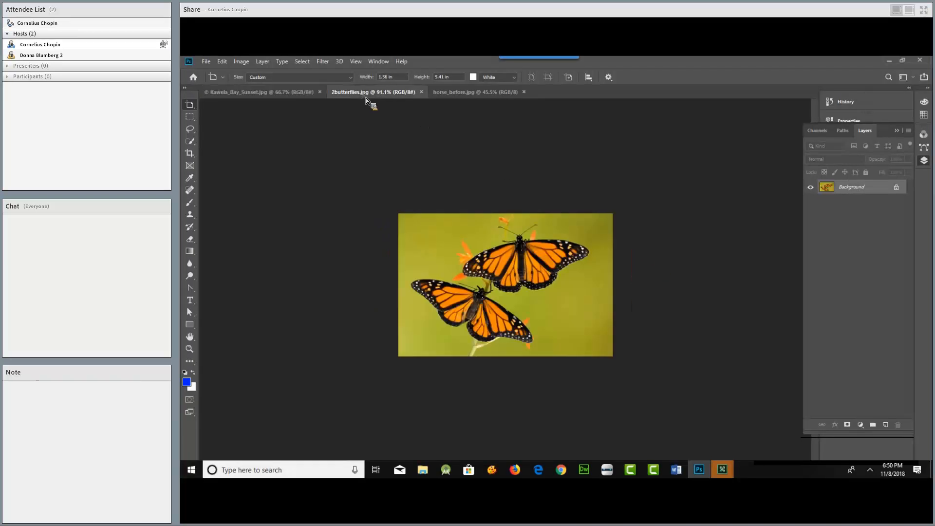
left_click(282, 94)
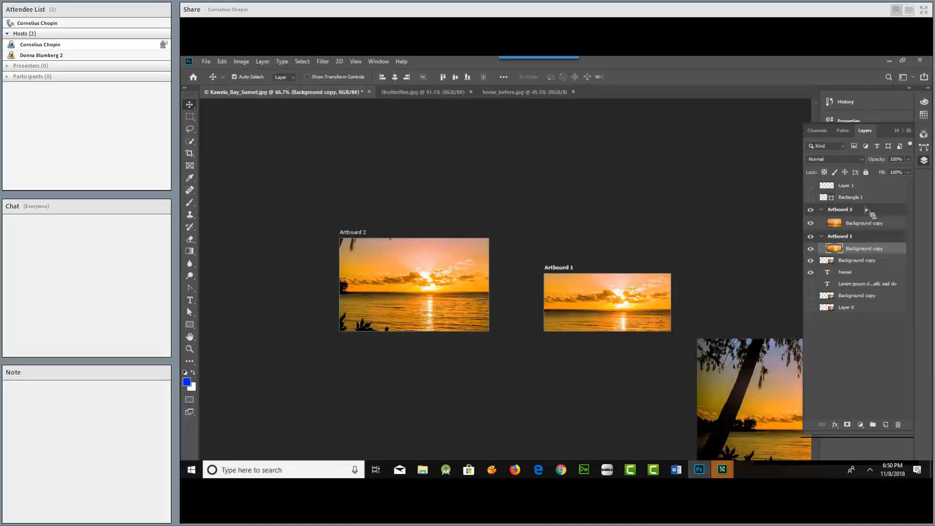
- Deselect all layers, compare the Export As previews and settings of Artboard 2 and Artboard 1, together and individually, and cancel the export
left_click_drag(836, 231, 209, 63)
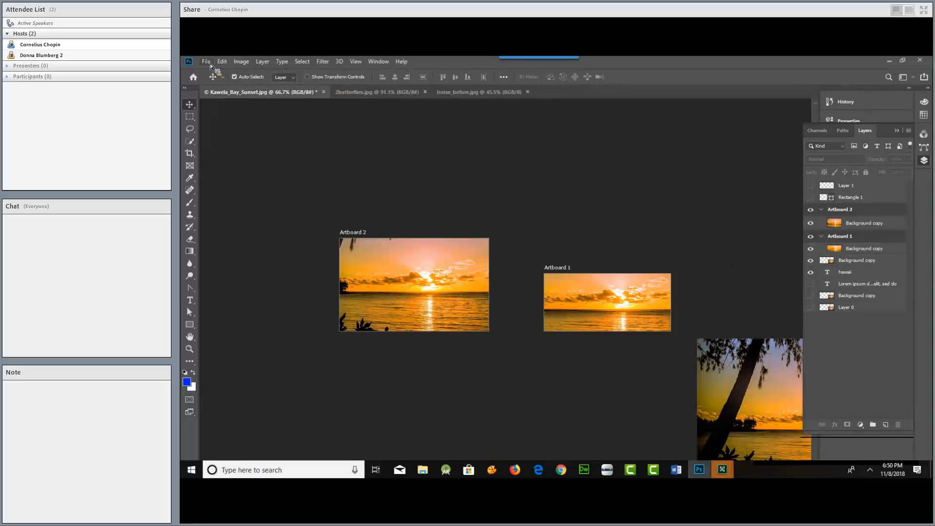
left_click(209, 62)
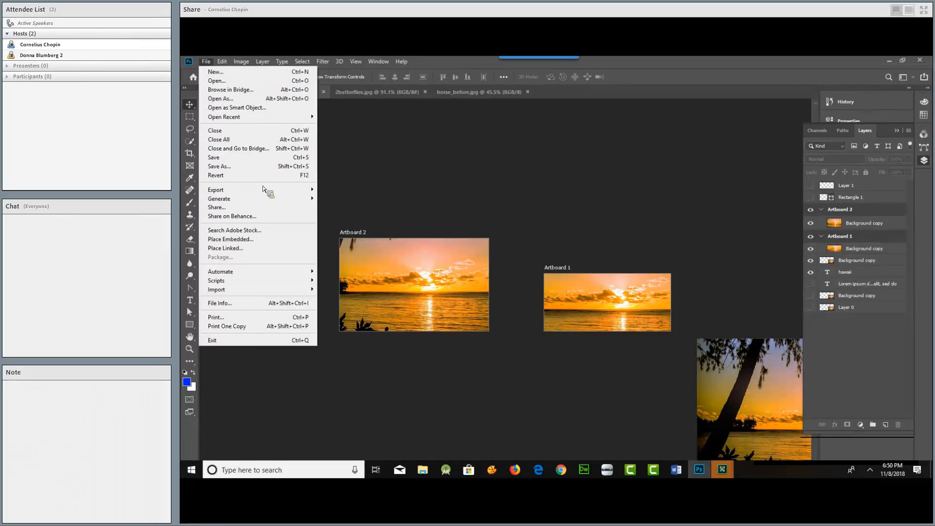
mouse_move(270, 195)
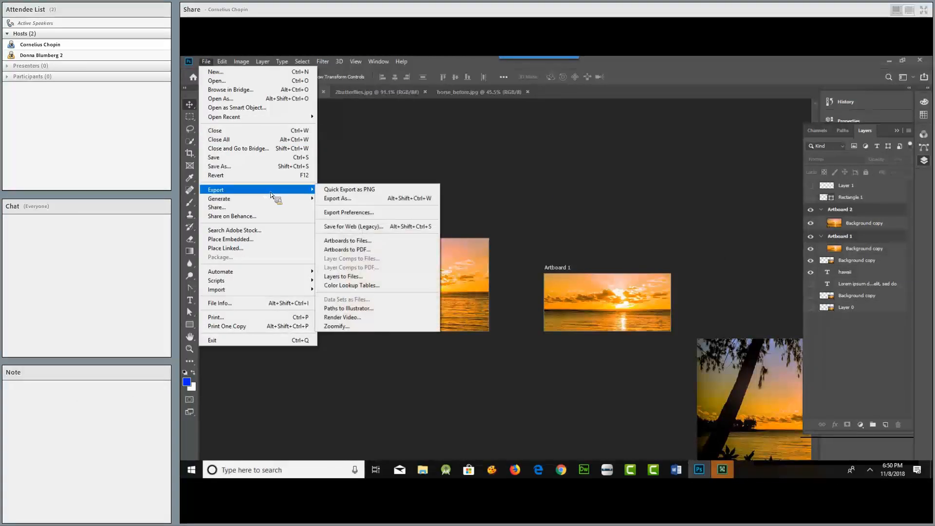
left_click(361, 199)
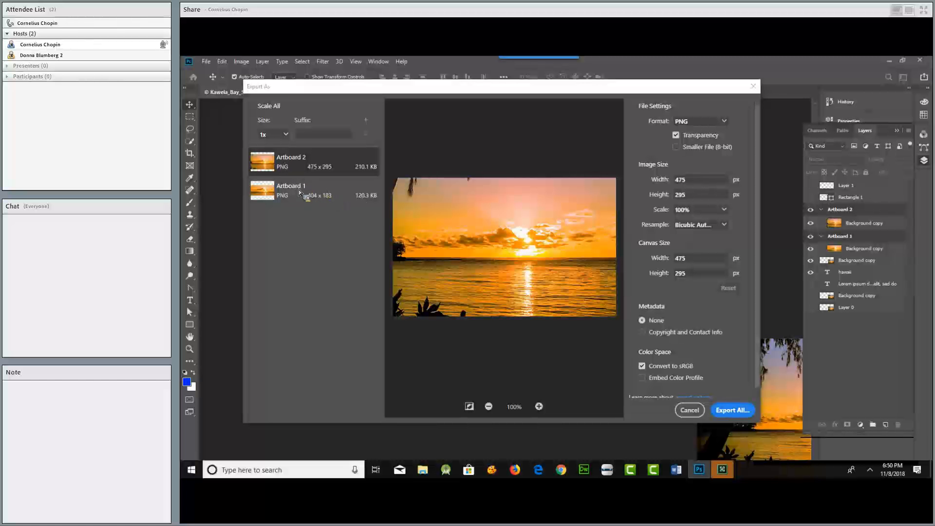
left_click(299, 190, "shift")
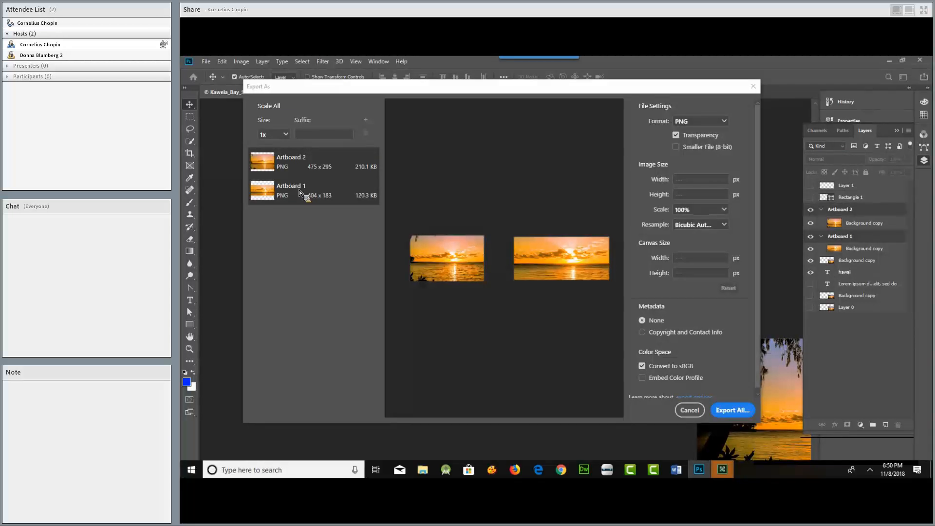
left_click(299, 173)
left_click(308, 187)
left_click(306, 163)
left_click(310, 187)
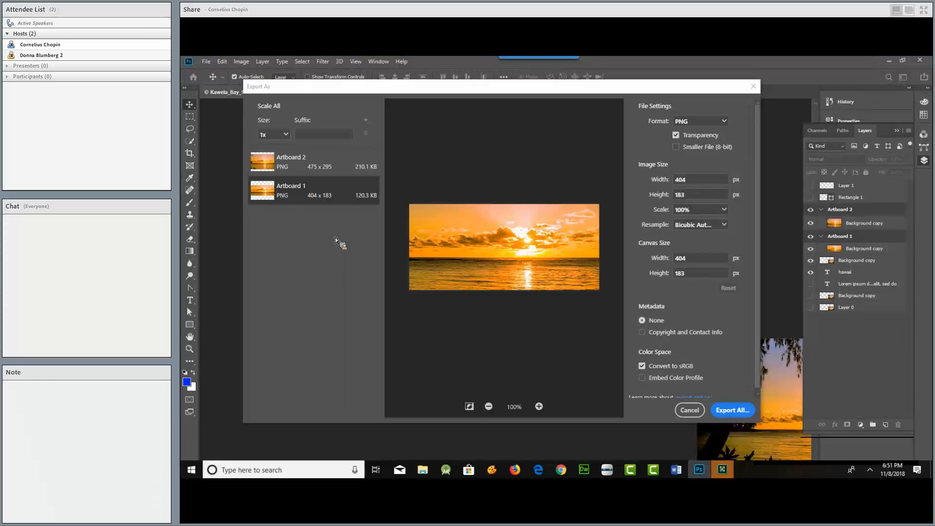
left_click(299, 163)
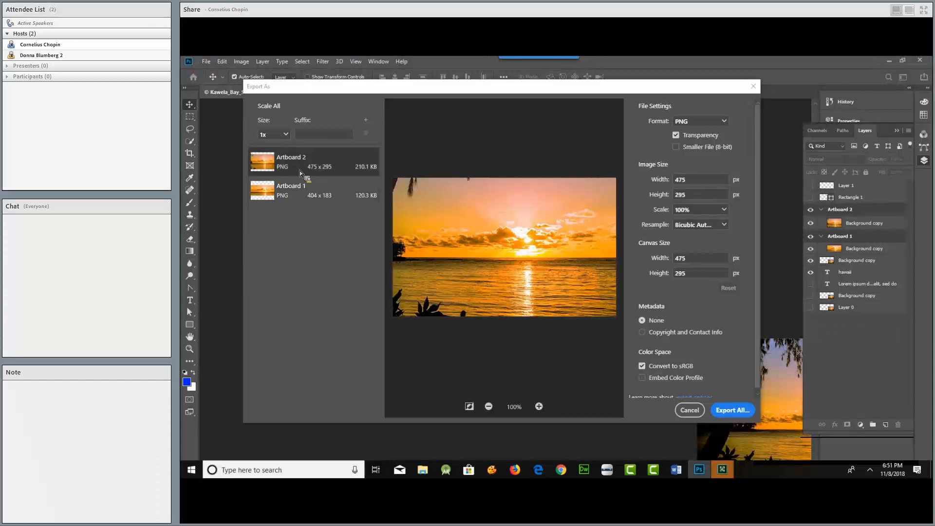
left_click(305, 187)
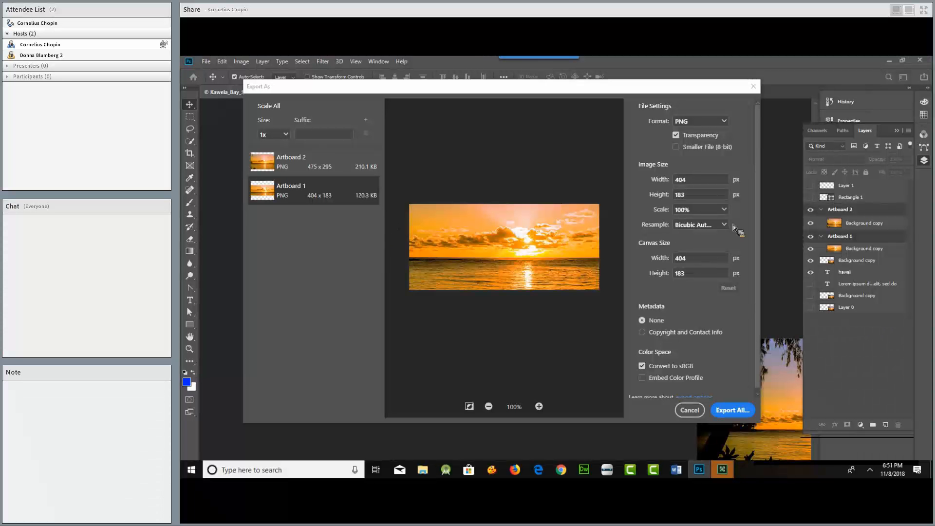
left_click(689, 410)
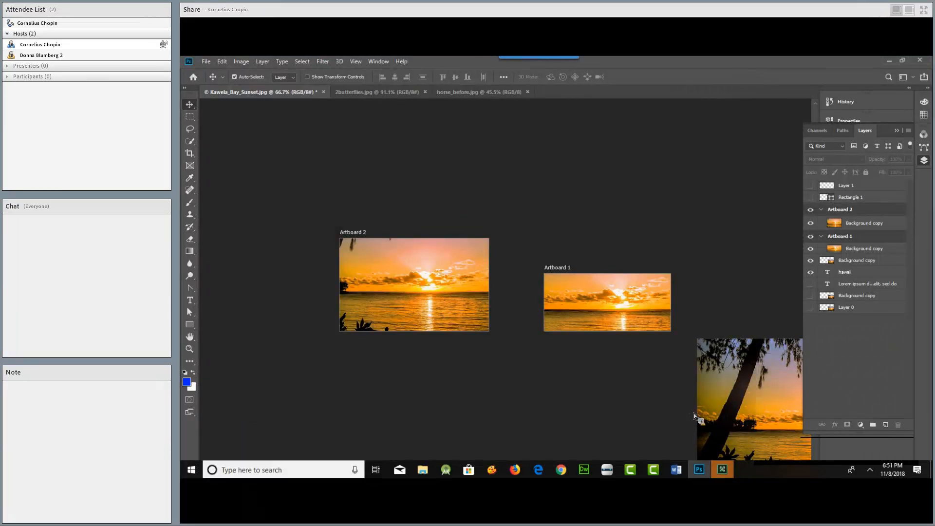
- Switch to PS_2019_NEWFEATURES.docx in Word and review the lists of major and minor features
key("alt+Tab")
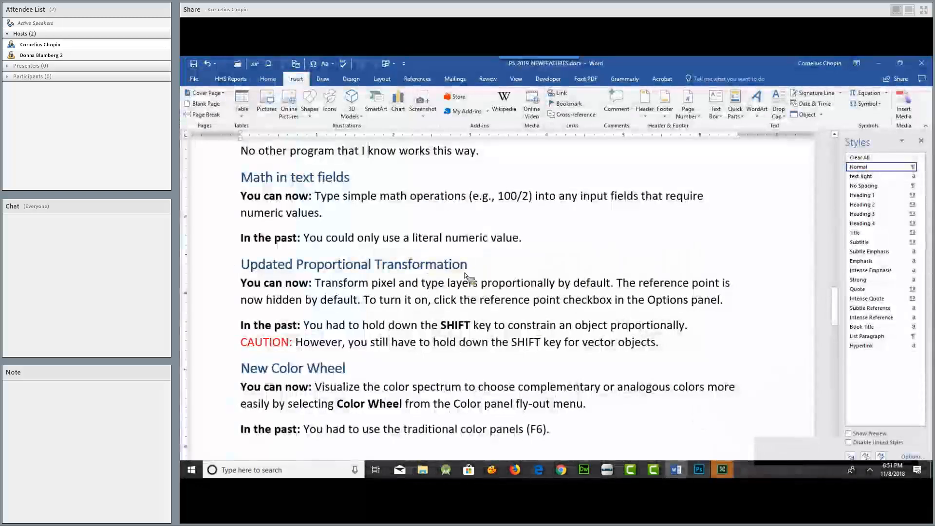
scroll(465, 276, "down", 8)
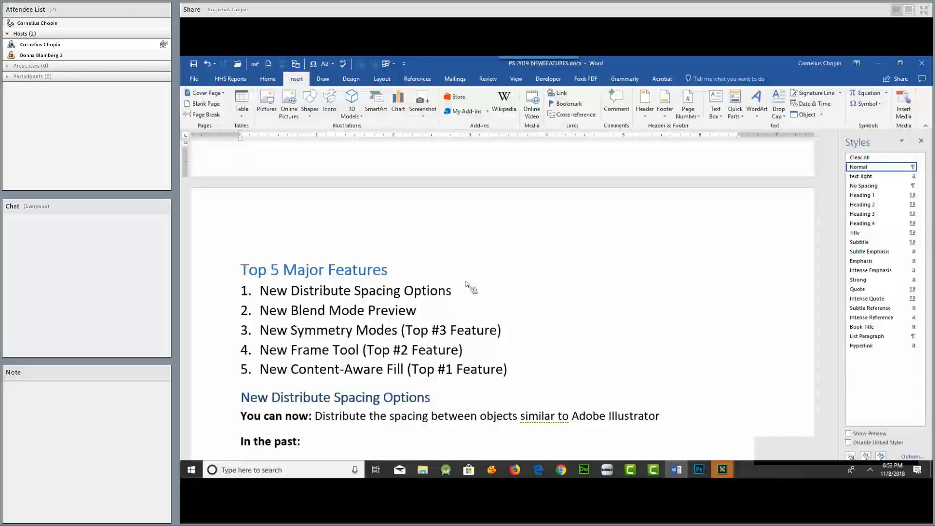
scroll(467, 292, "down", 10)
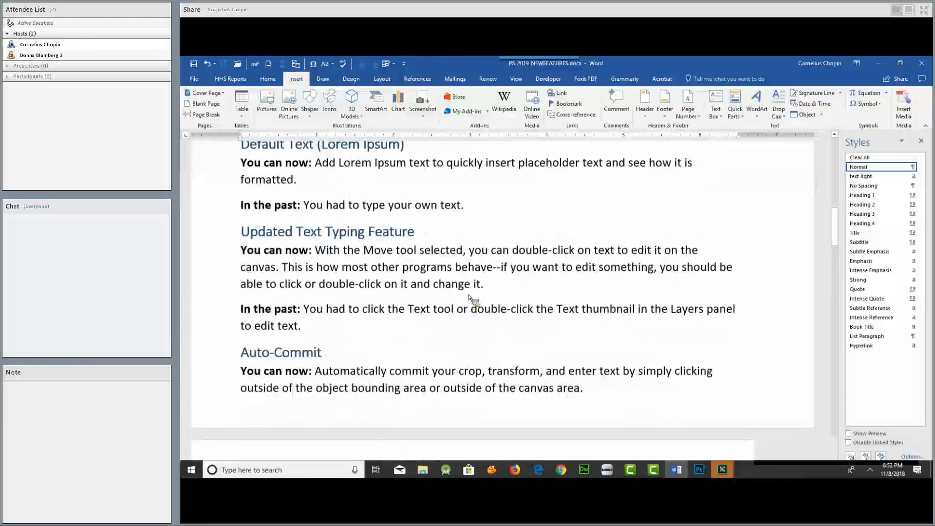
scroll(468, 297, "up", 10)
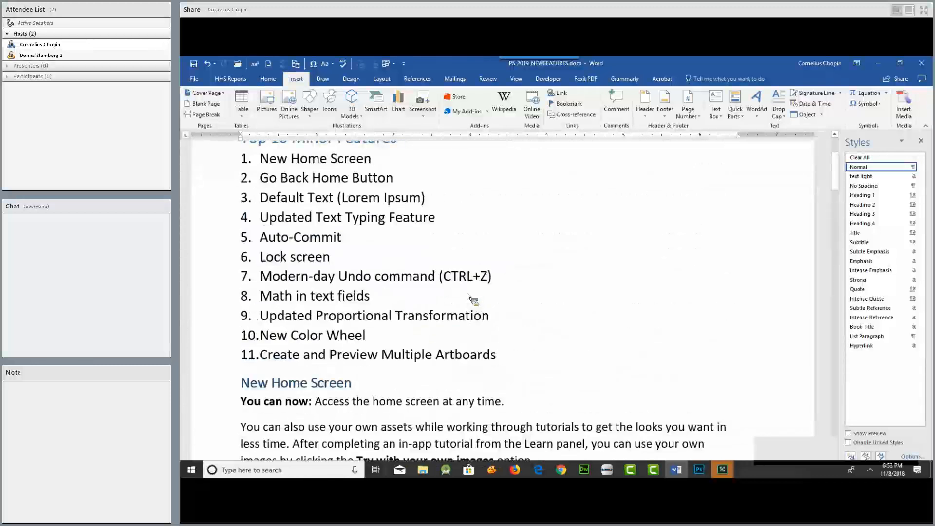
scroll(469, 298, "up", 1)
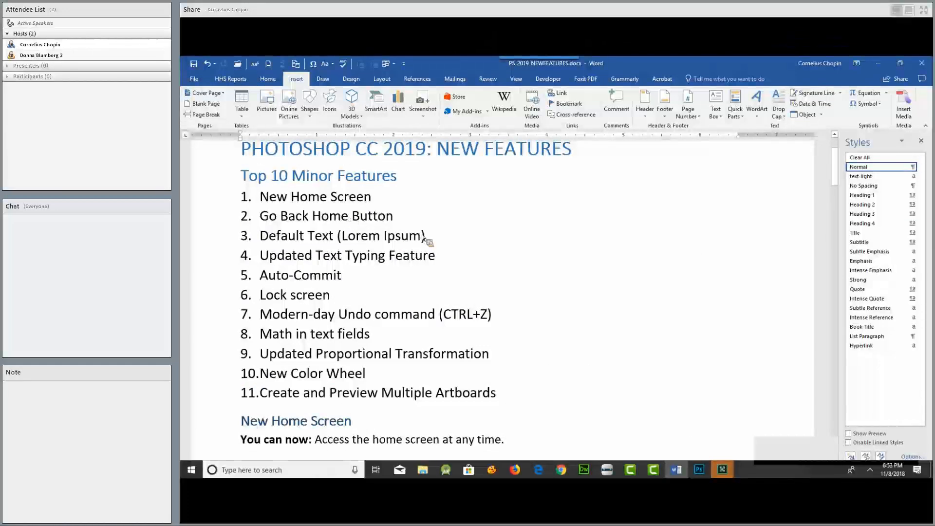
- Switch back to Photoshop and go to the Home screen and back to the sunset document twice
key("alt+Tab")
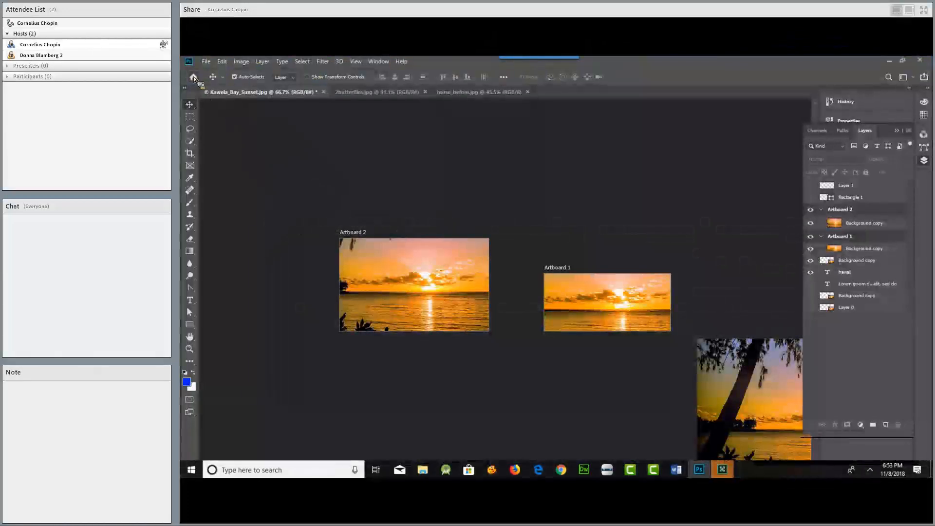
left_click(193, 77)
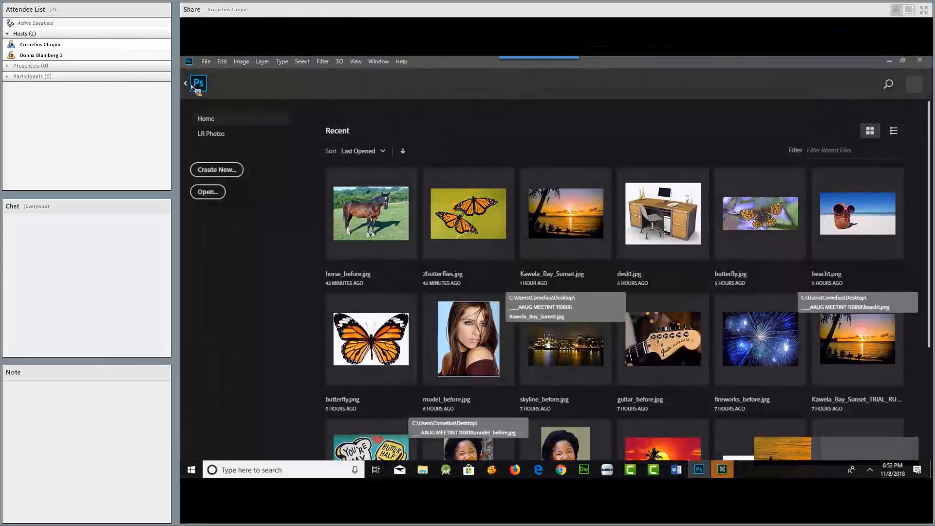
left_click(191, 84)
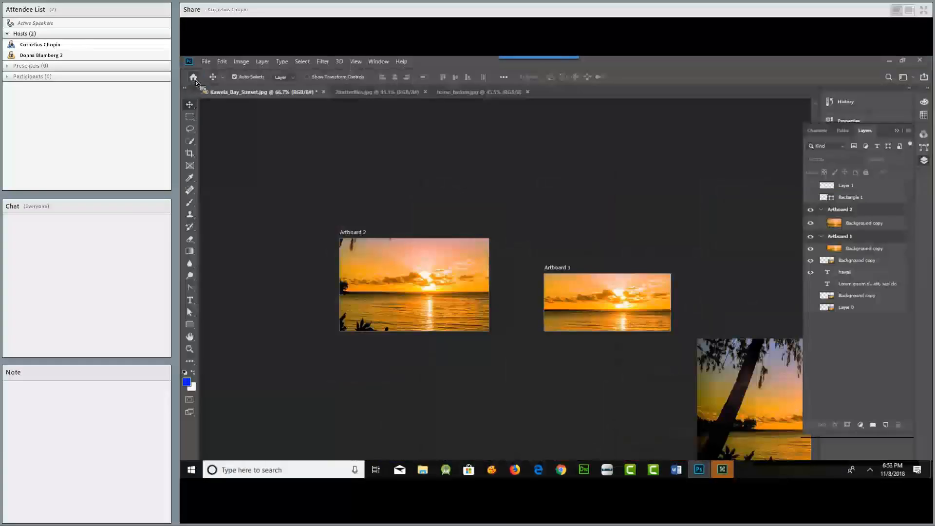
left_click(192, 78)
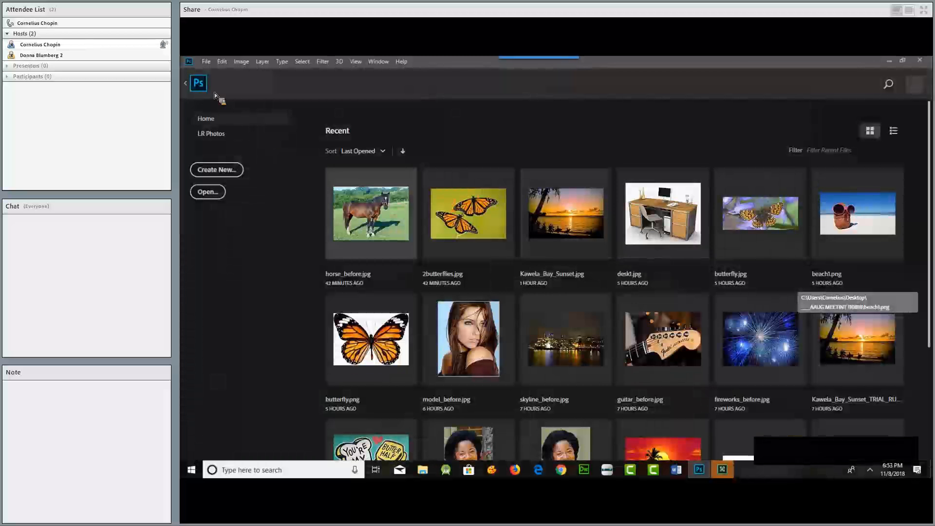
left_click(190, 84)
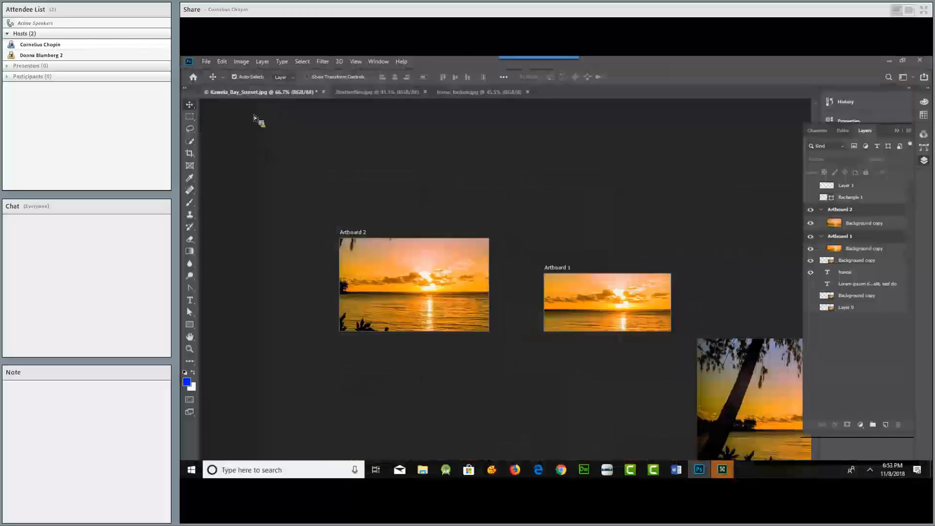
- Examine the recent items in the New Document dialog from the Home screen, close it and return to the sunset document
left_click(193, 81)
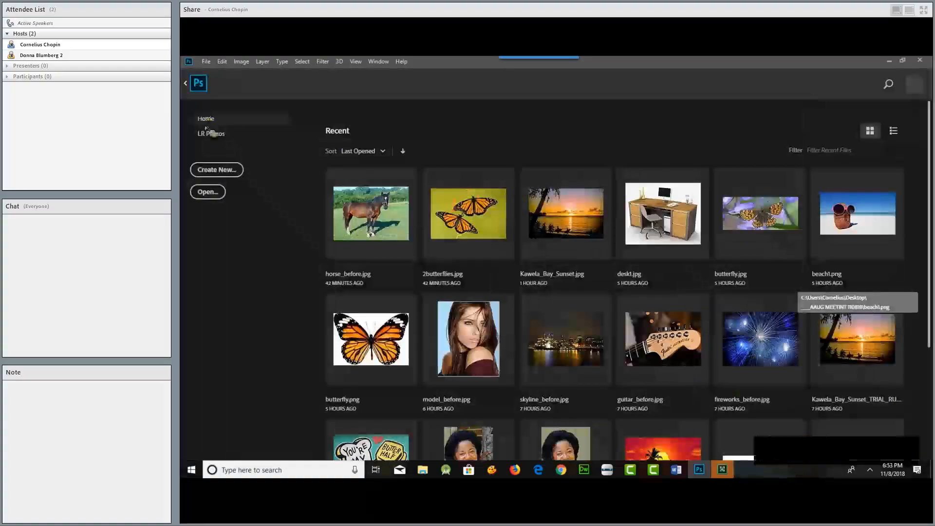
left_click(221, 172)
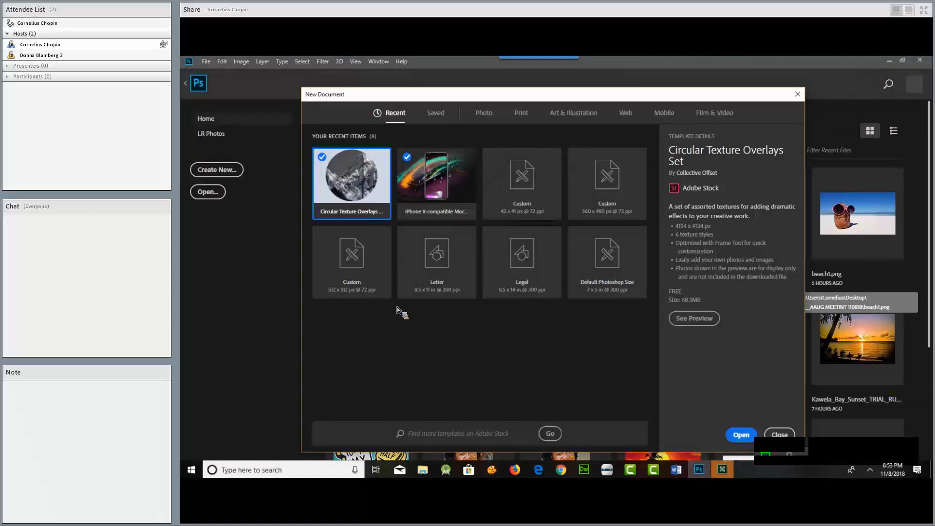
left_click(787, 435)
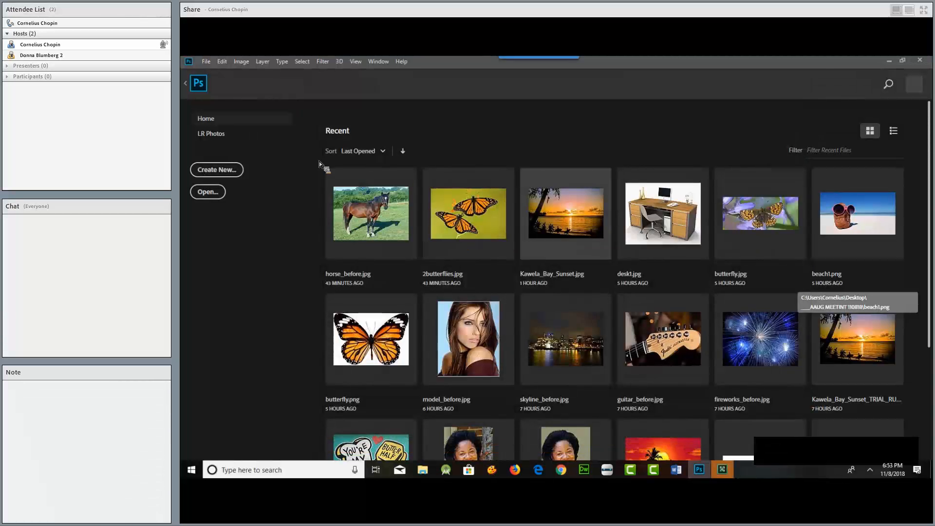
left_click(185, 83)
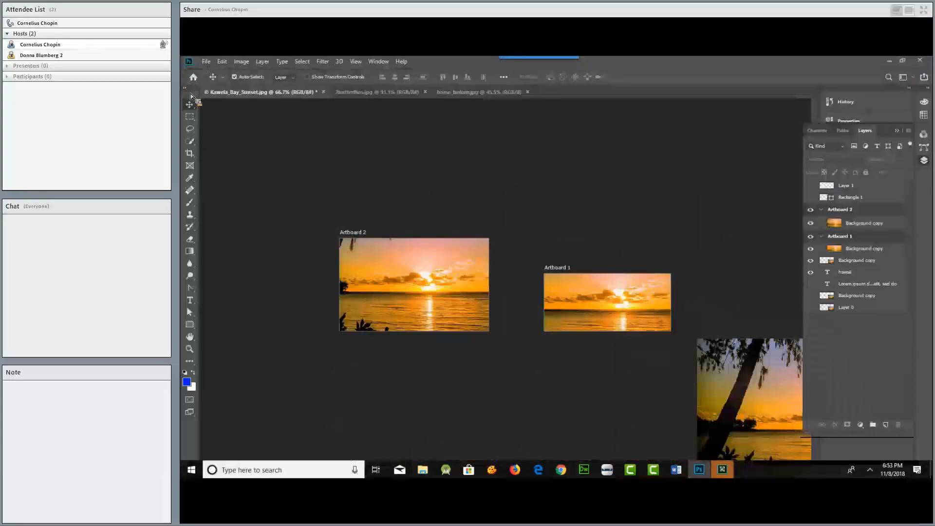
- Review the New Distribute Spacing Options section of PS_2019_NEWFEATURES.docx in Word and return to Photoshop
key("alt+Tab")
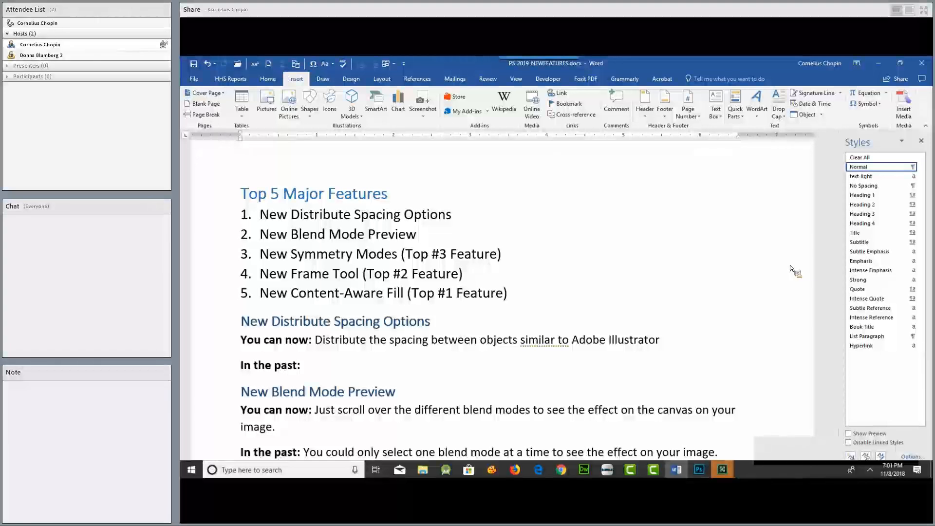
key("alt+Tab")
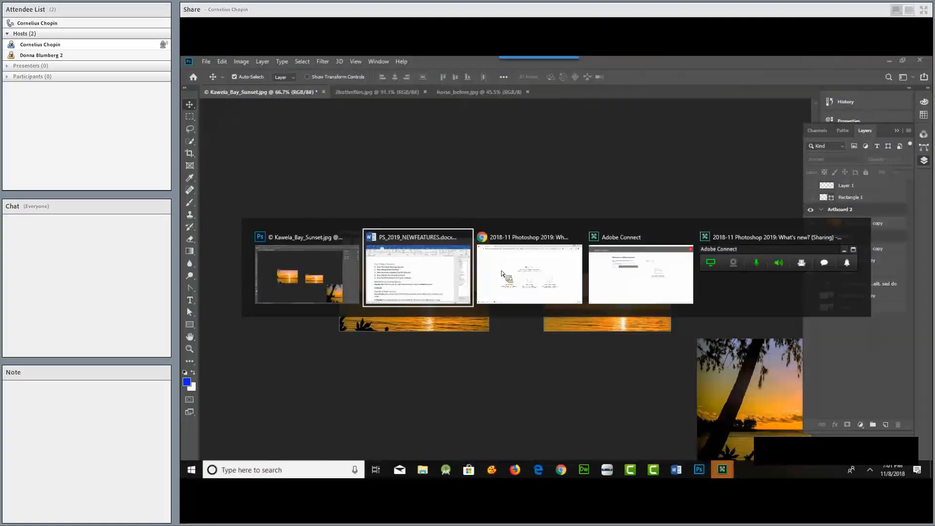
scroll(504, 276, "down", 7)
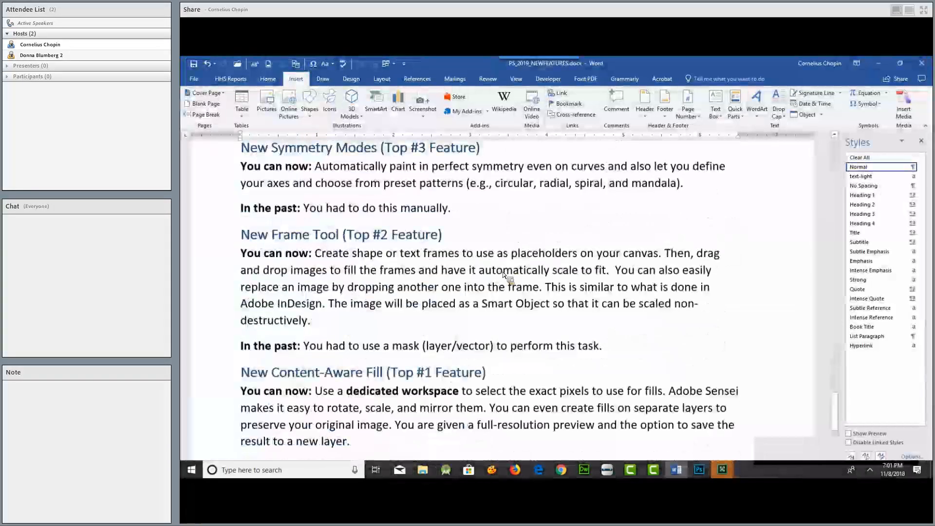
scroll(505, 276, "up", 4)
scroll(509, 283, "up", 1)
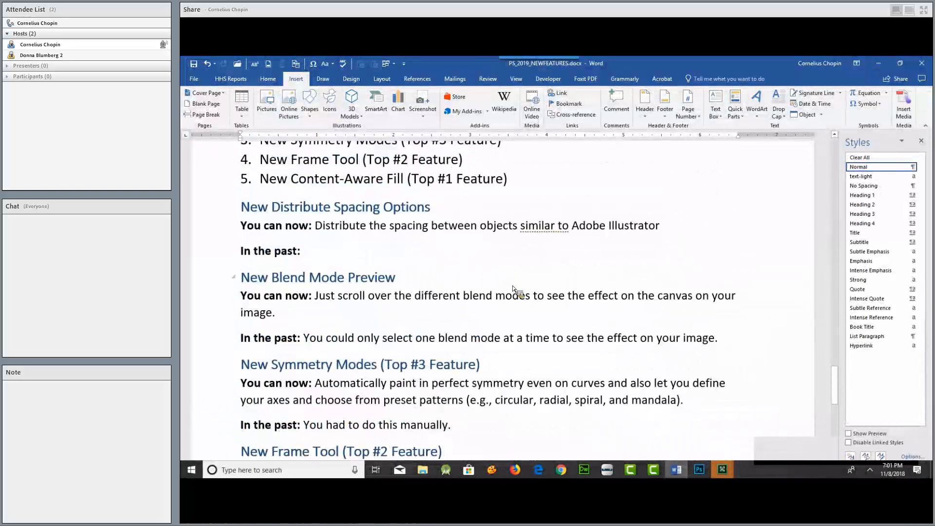
left_click(334, 260)
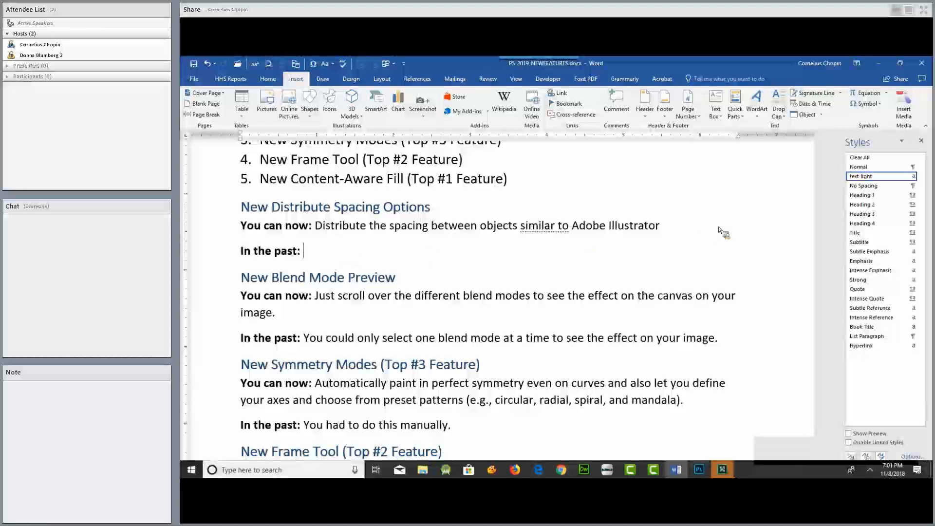
key("alt+Tab")
- Delete Artboard 2 and Artboard 1 together with the sunset images inside them
left_click_drag(867, 225, 890, 425)
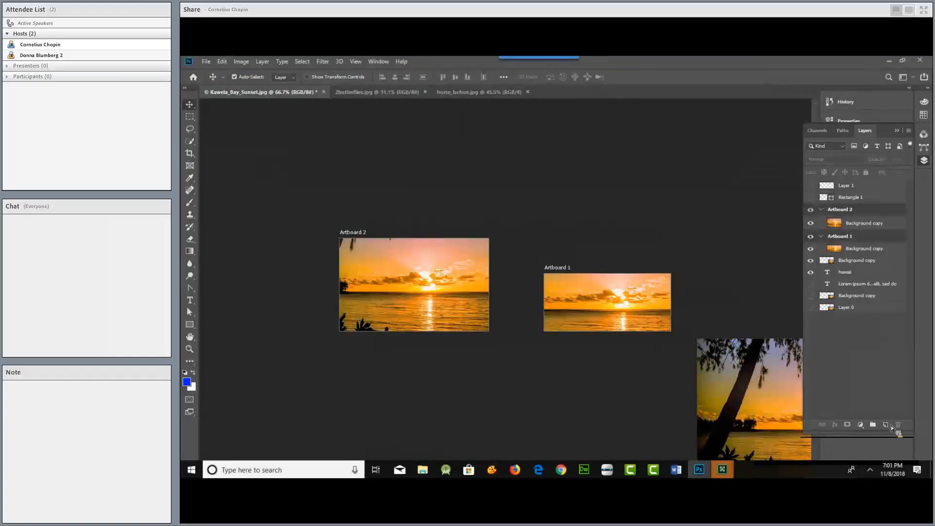
left_click_drag(856, 226, 898, 424)
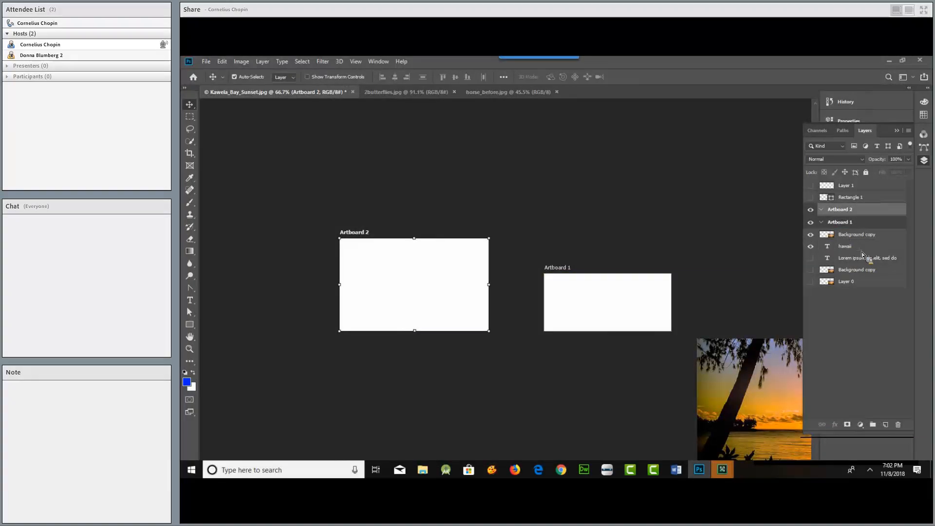
left_click_drag(867, 211, 899, 425)
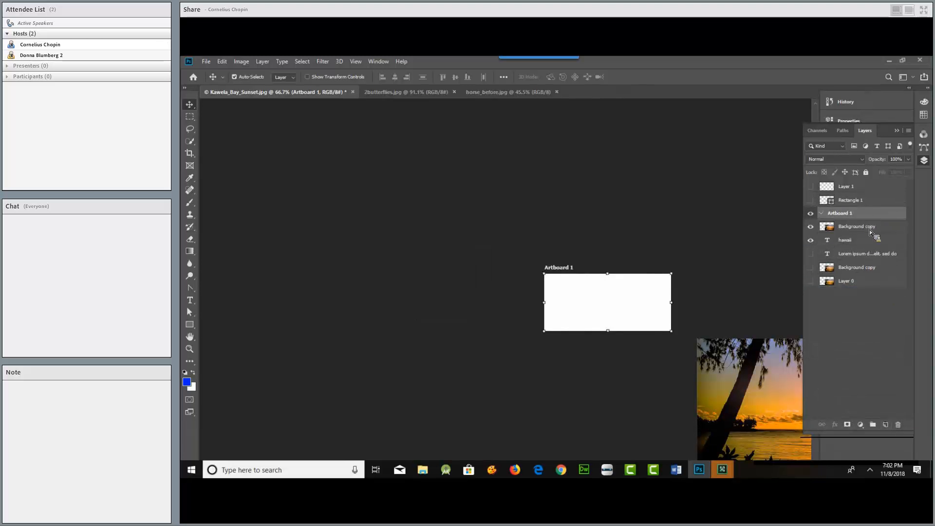
left_click_drag(894, 405, 898, 425)
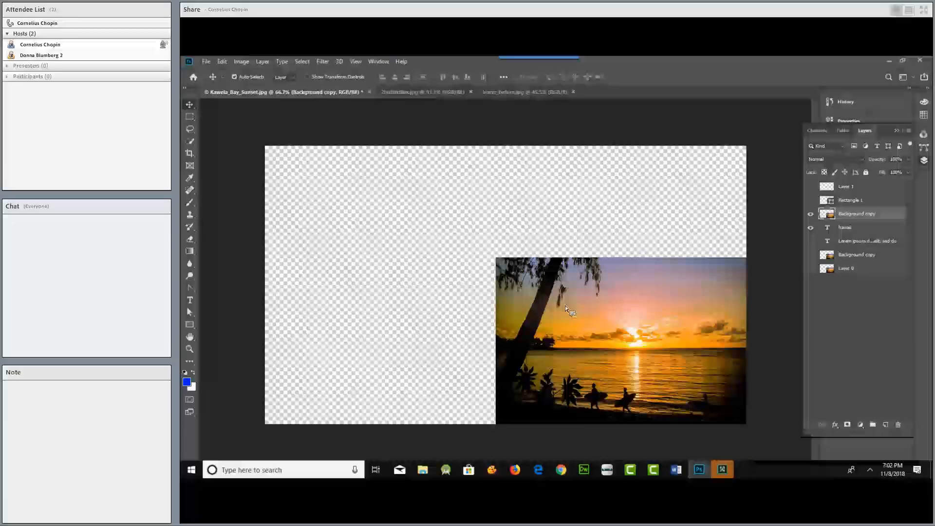
- Show the lower Background copy layer, and delete the upper Background copy and Layer 1
left_click_drag(570, 303, 420, 239)
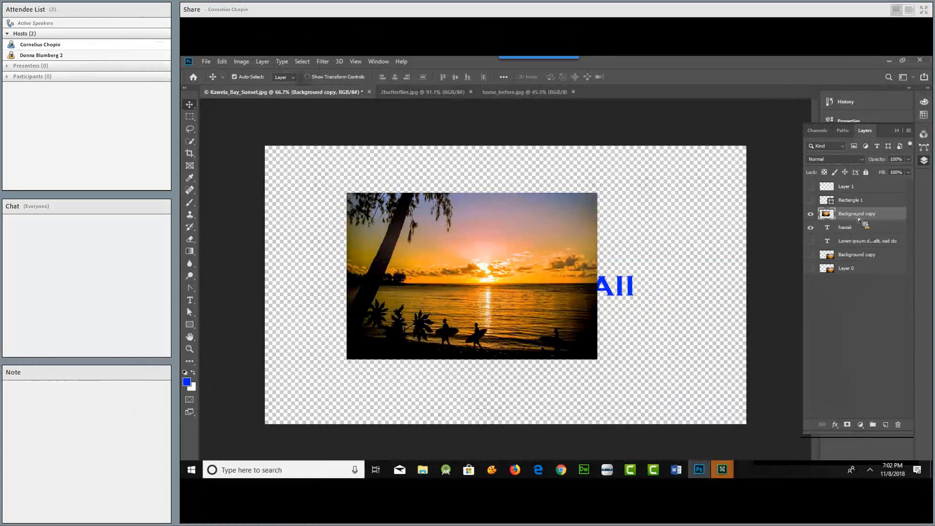
left_click_drag(869, 237, 818, 261)
left_click(829, 256)
left_click(810, 255)
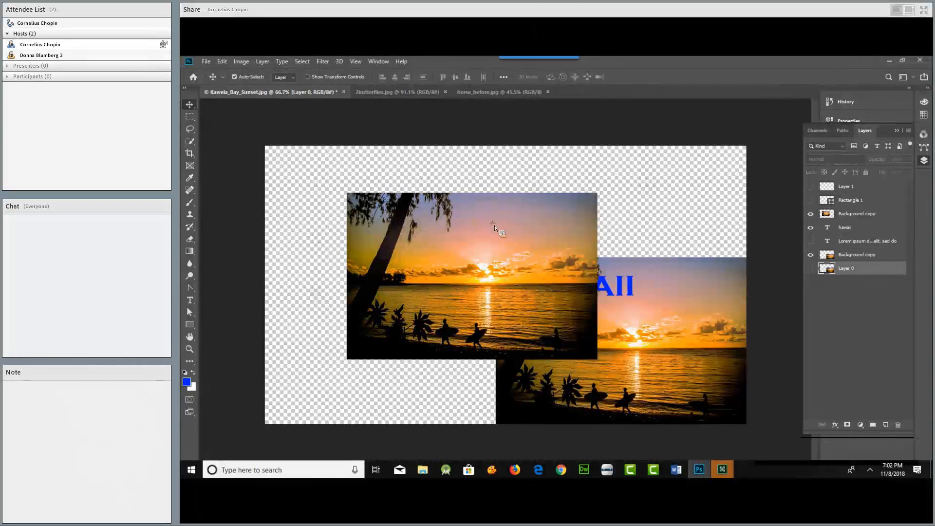
key("ctrl+z")
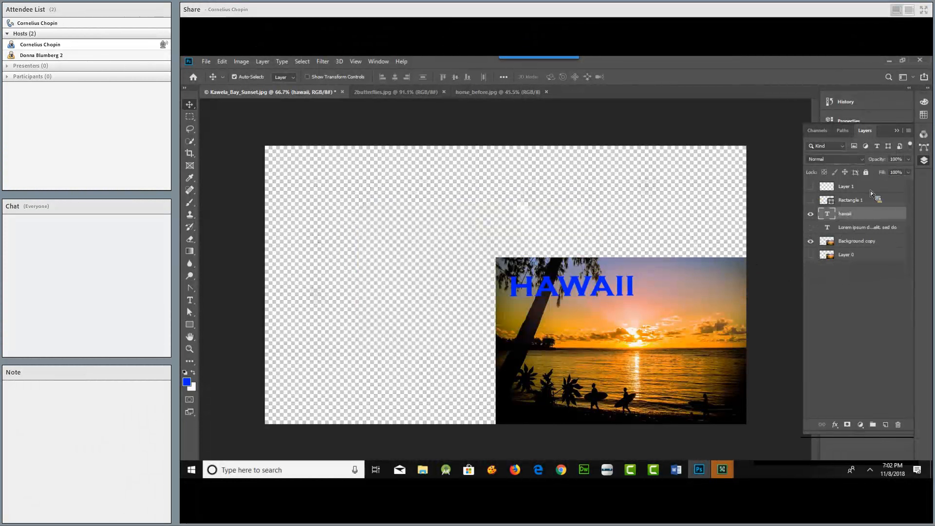
left_click_drag(892, 298, 902, 427)
- Close the edited Kawela_Bay_Sunset.jpg without saving and reopen the original file
left_click(212, 63)
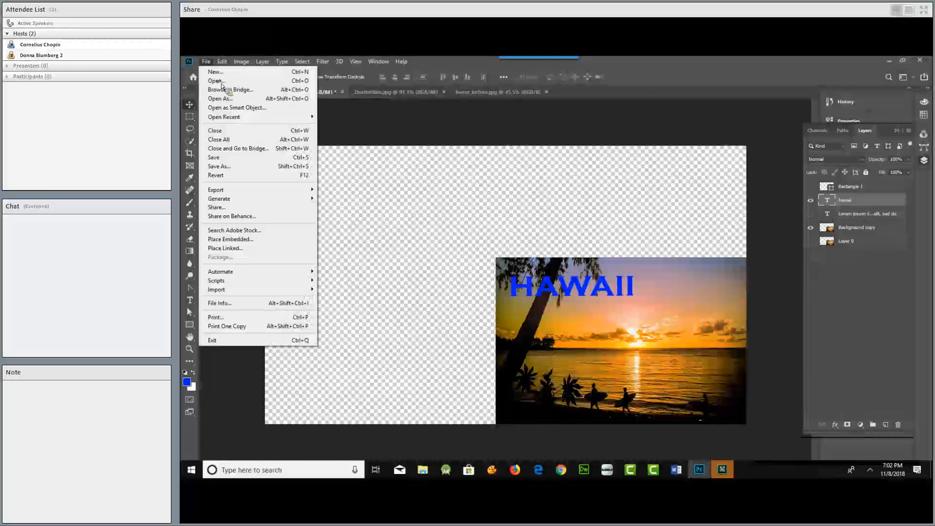
left_click(260, 134)
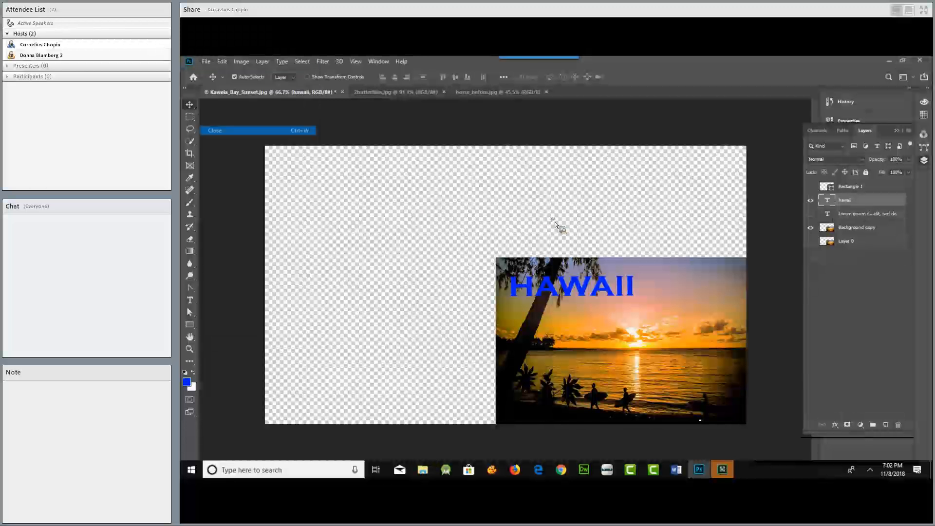
left_click(555, 222)
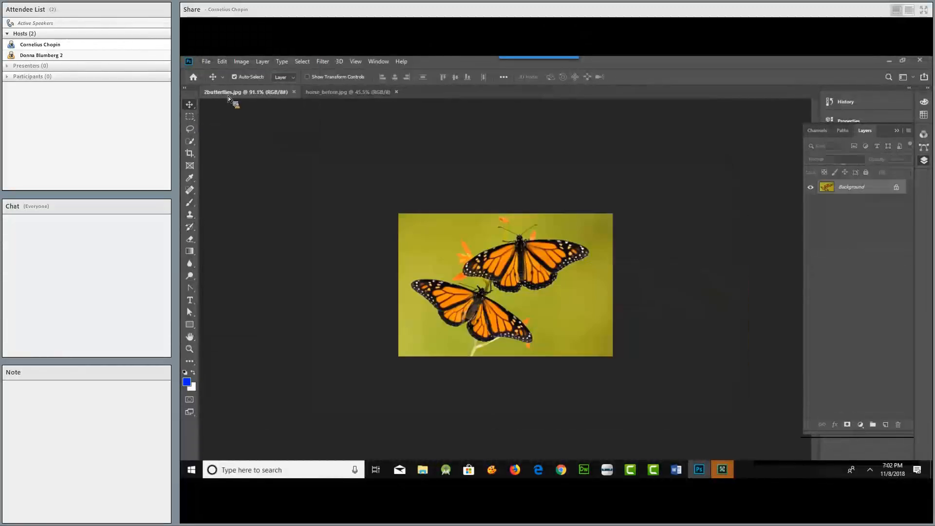
left_click(208, 62)
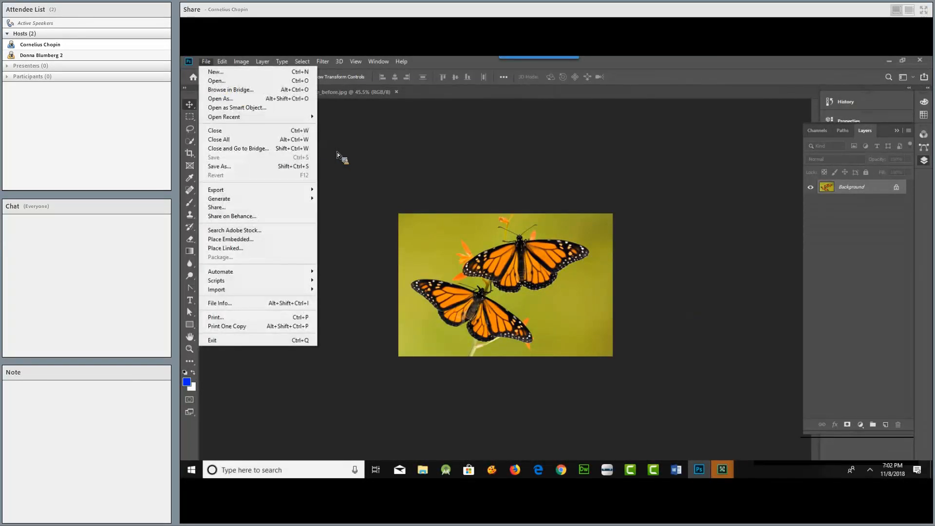
left_click(380, 201)
scroll(381, 203, "down", 10)
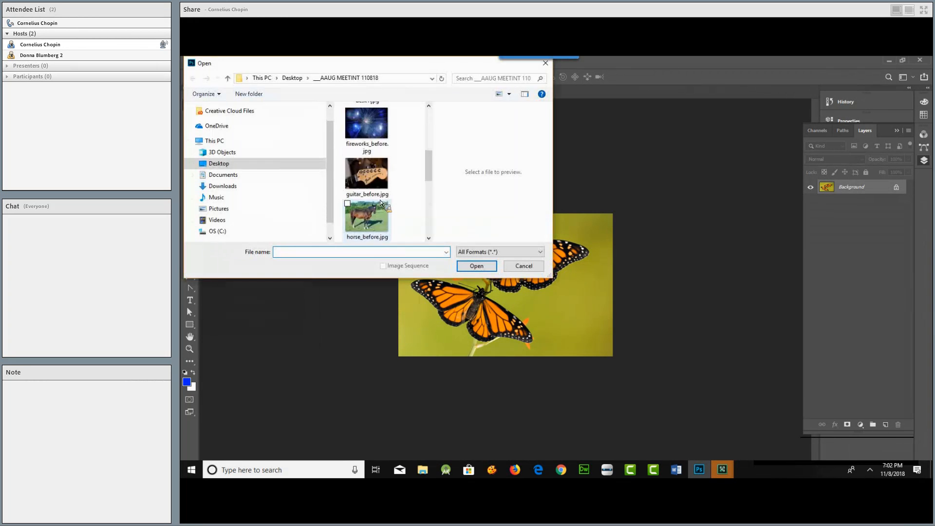
double_click(366, 163)
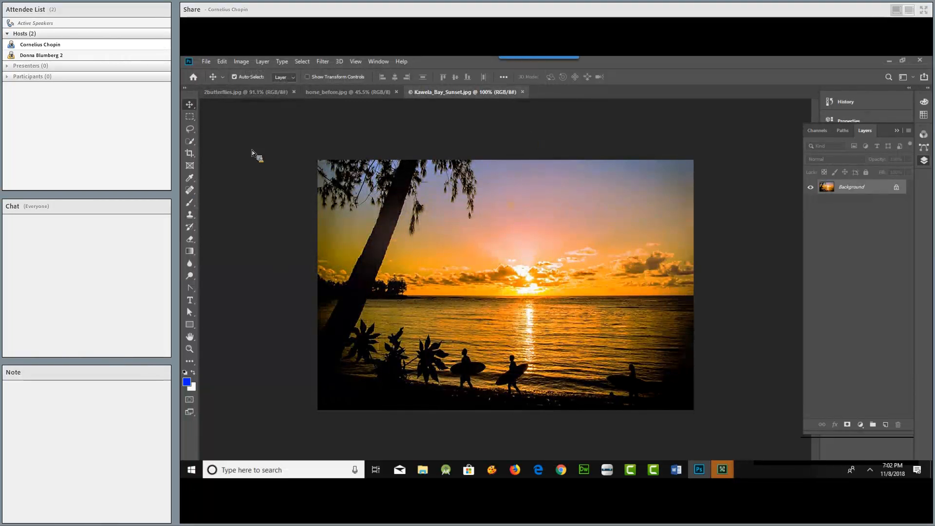
- Draw four unevenly spaced blue rectangles across the sunset photo, the first about 81 × 125 px and the last about 73 × 59 px
left_click(190, 324)
left_click(241, 328)
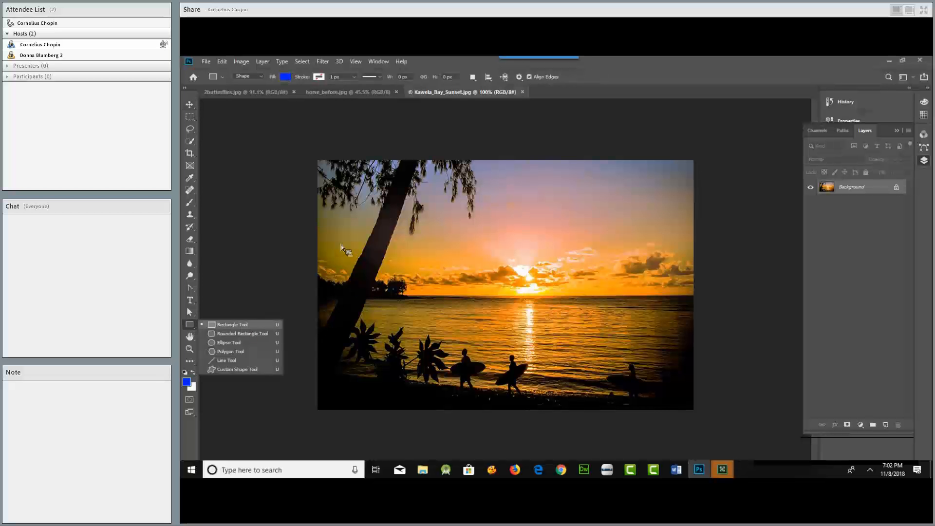
left_click_drag(339, 243, 377, 302)
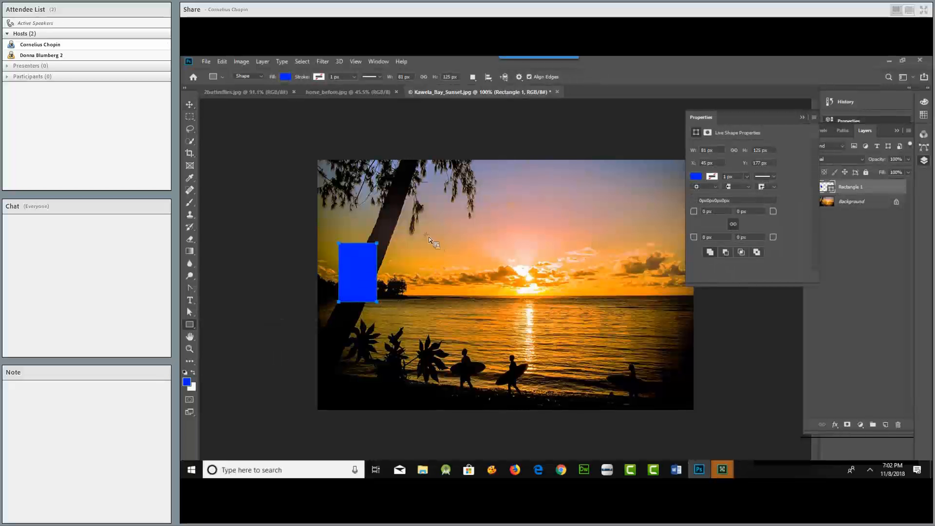
left_click_drag(417, 229, 447, 285)
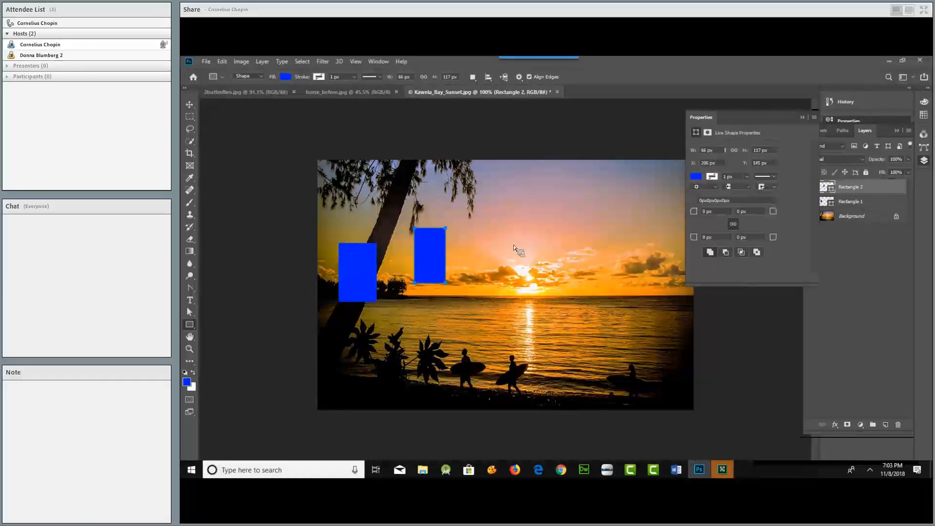
left_click_drag(498, 269, 576, 332)
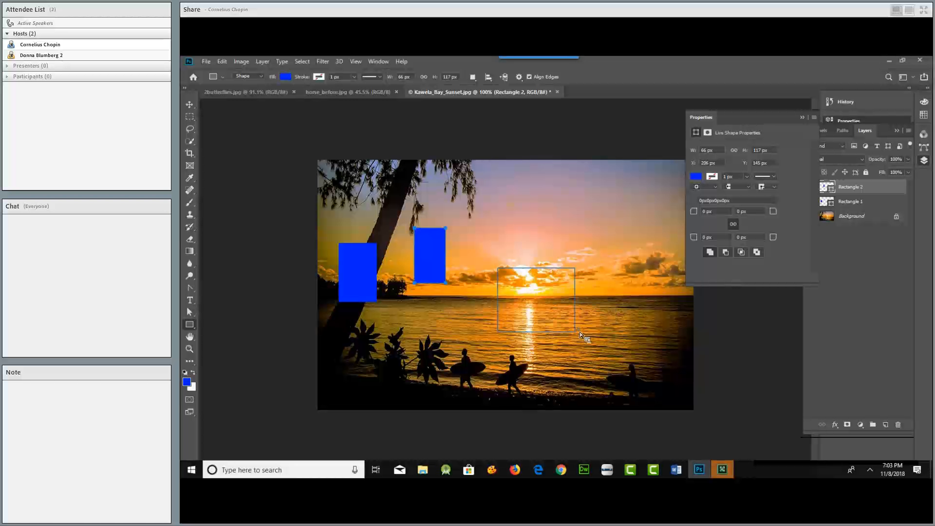
left_click_drag(625, 236, 659, 264)
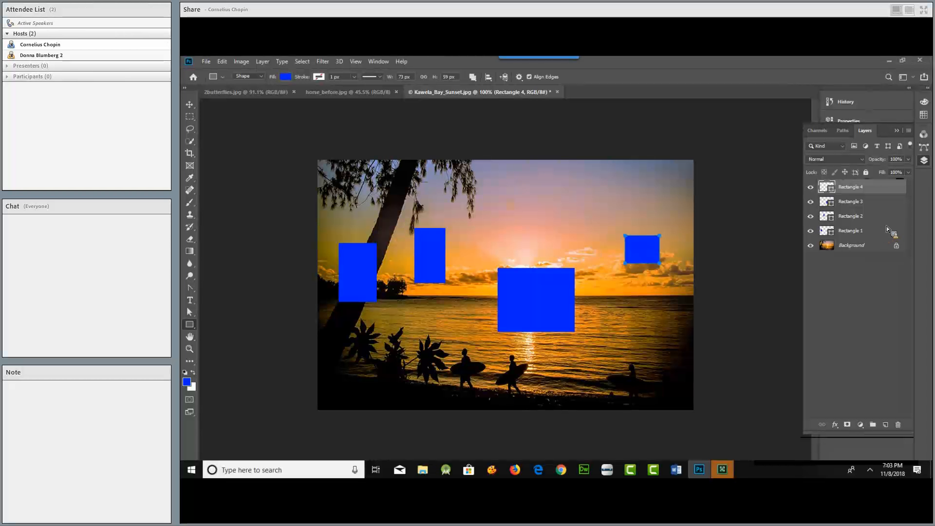
- Select all four rectangle layers and try to distribute their horizontal spacing relative to the selection with the Rectangle tool active
left_click(887, 226, "shift")
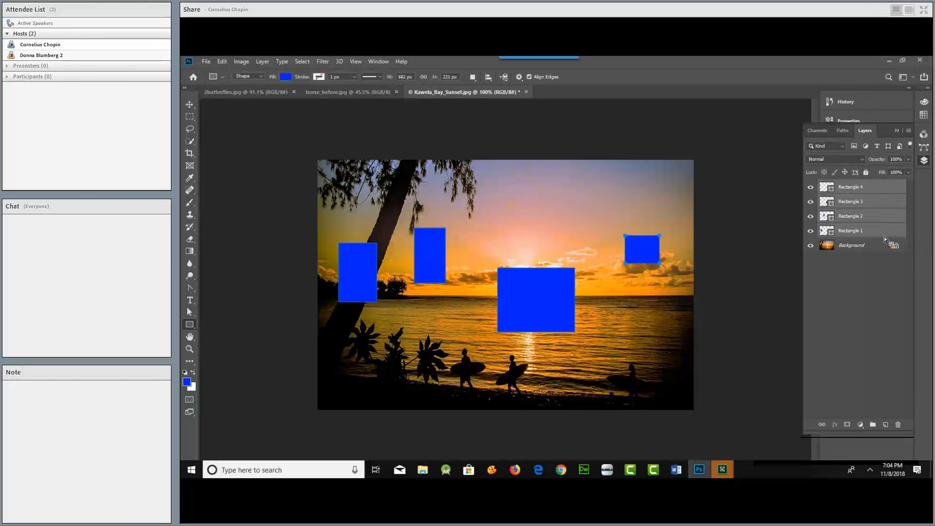
key("alt+period")
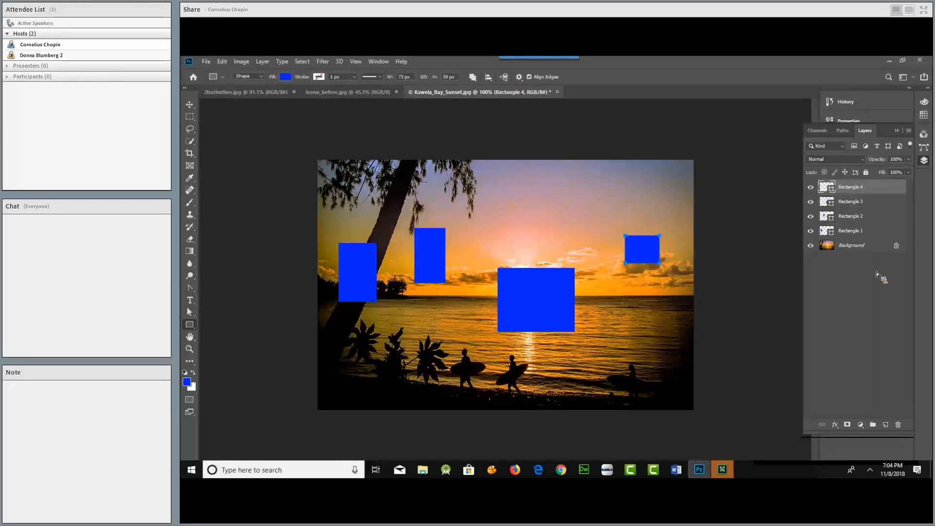
key("ctrl+alt+a")
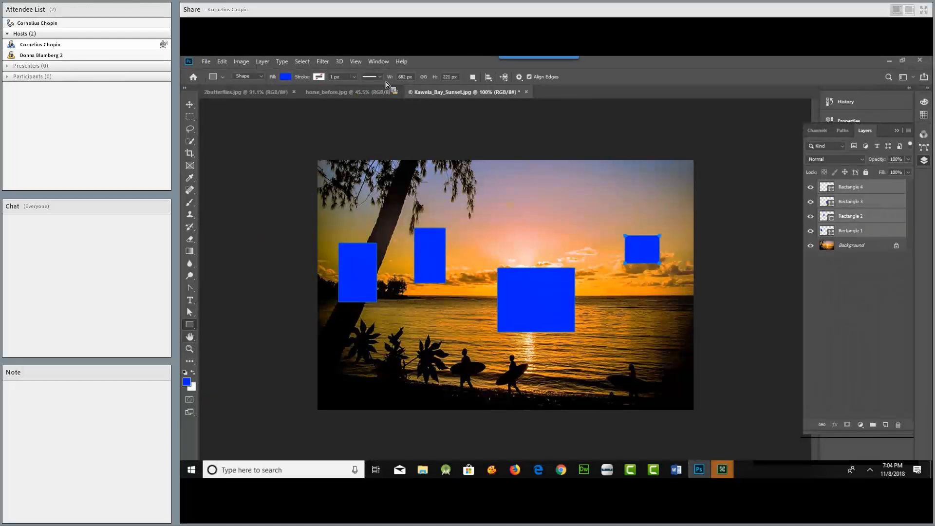
left_click(493, 80)
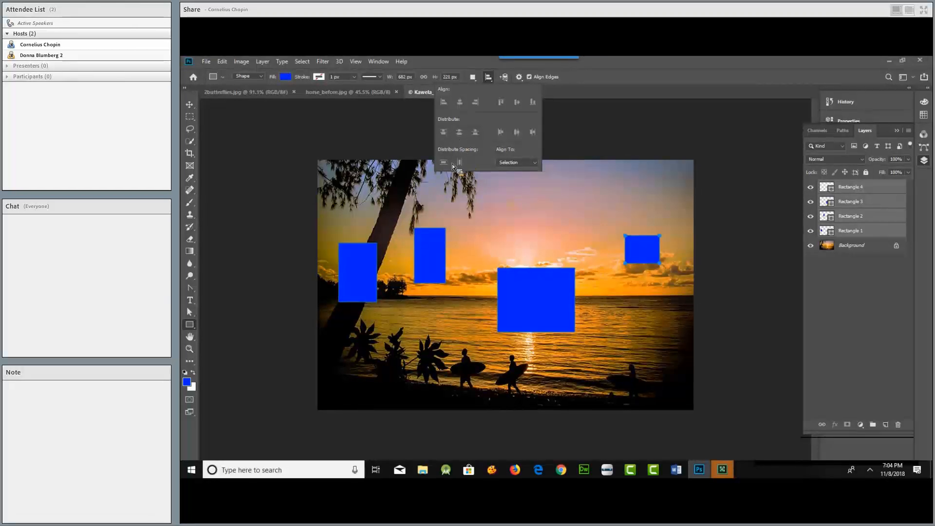
left_click(538, 166)
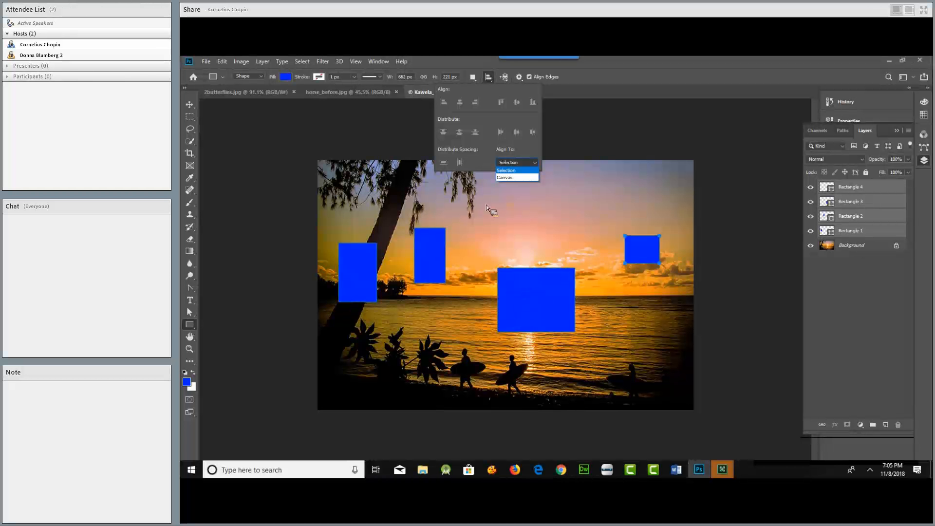
left_click(460, 165)
left_click(463, 162)
left_click(461, 159)
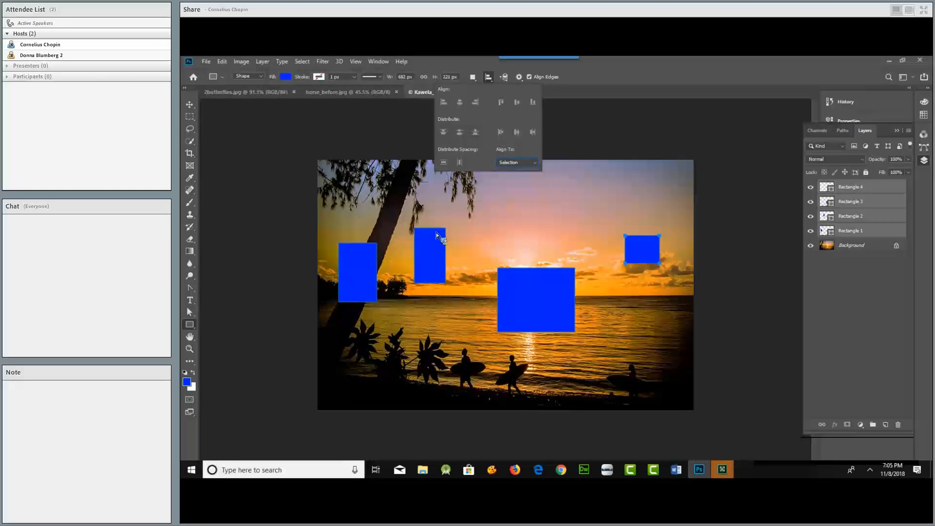
- With the Move tool, distribute the horizontal spacing of all four rectangle layers evenly and align their top edges to the selection
left_click(192, 110)
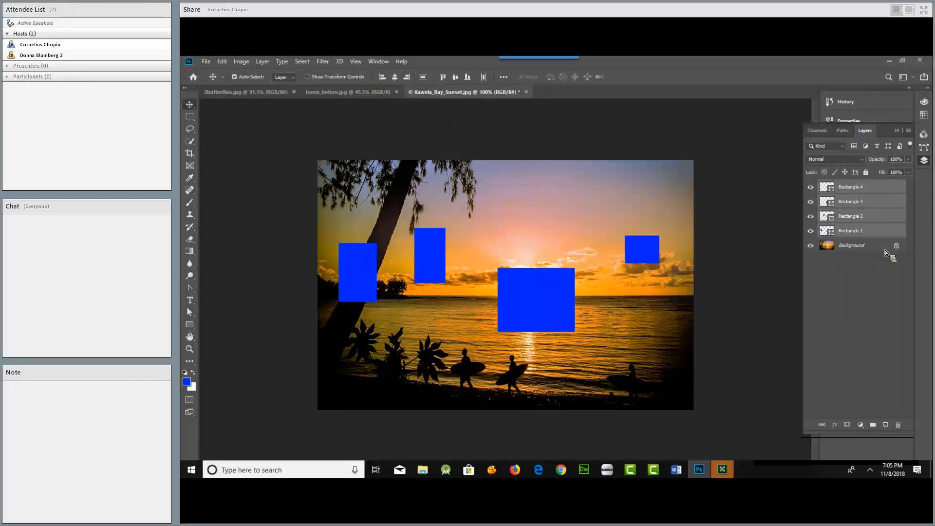
left_click(878, 193)
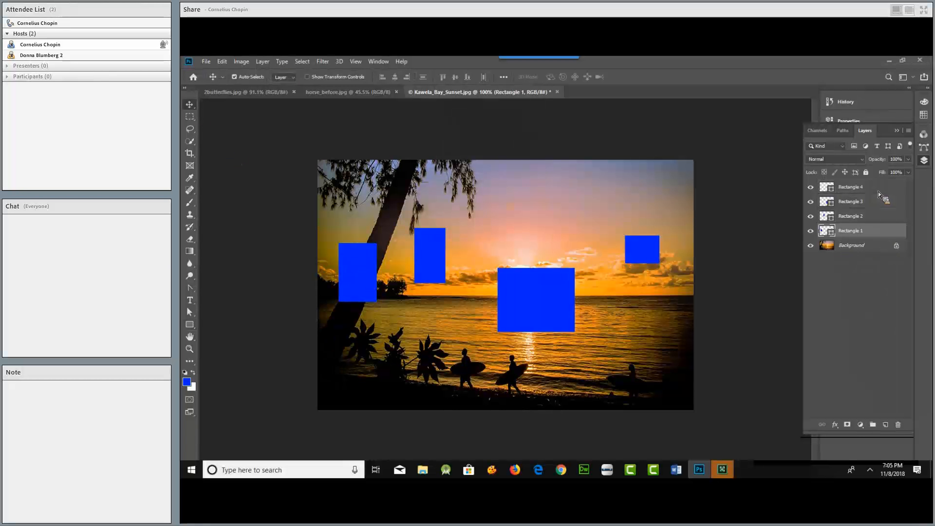
left_click(882, 233, "shift")
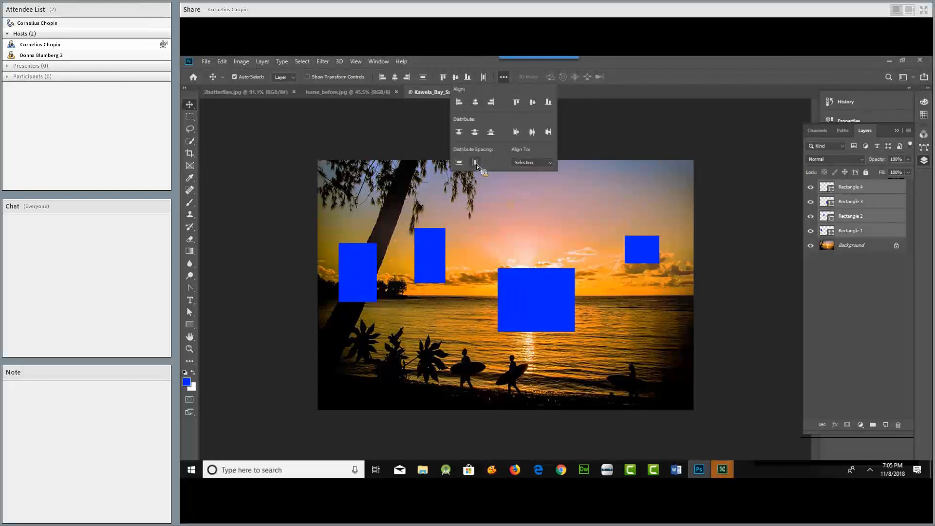
left_click(476, 165)
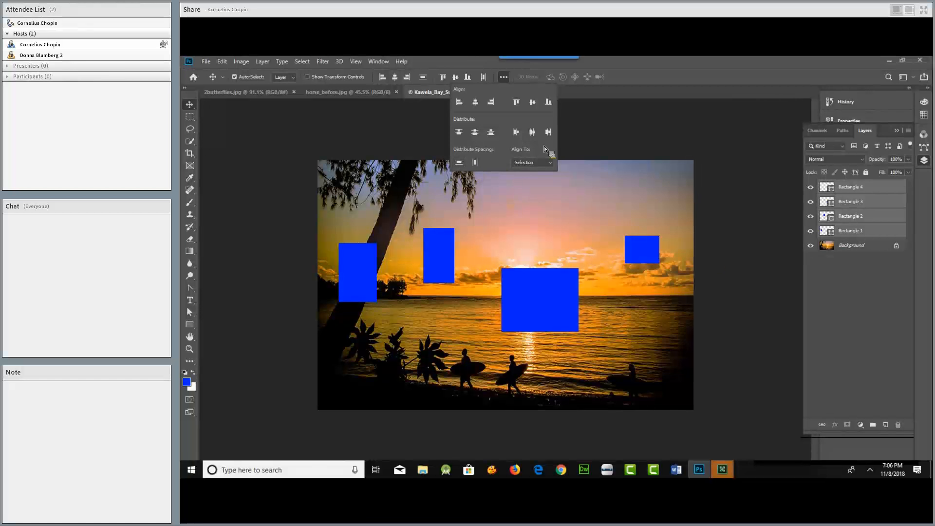
left_click(517, 102)
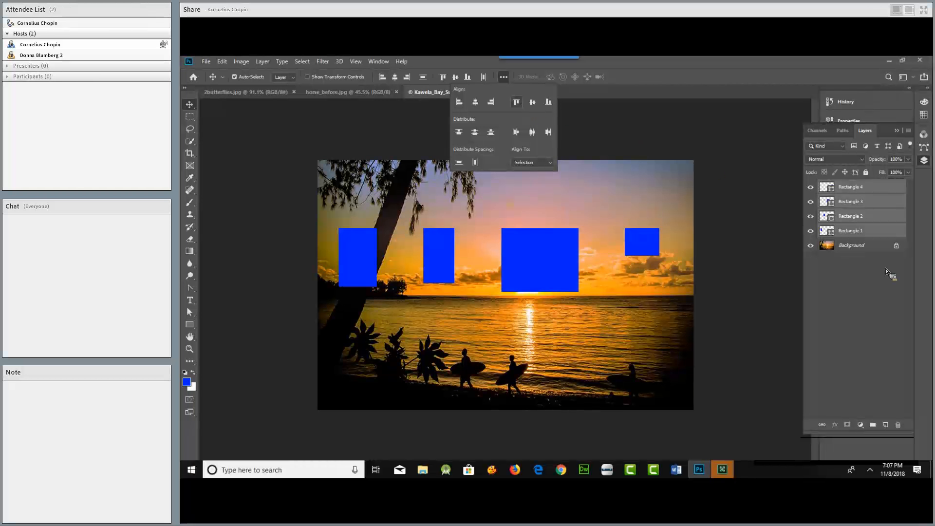
left_click(864, 251)
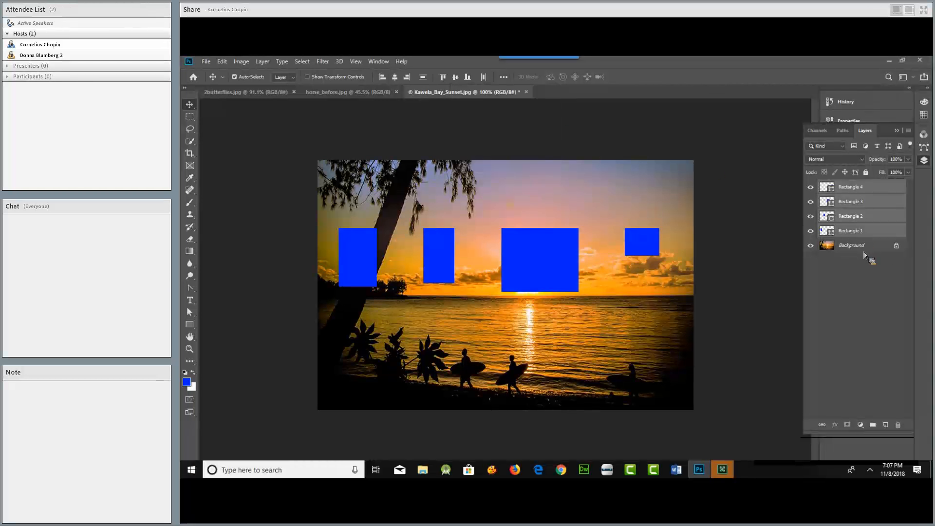
- Duplicate the Background layer of the sunset photo
left_click(864, 251)
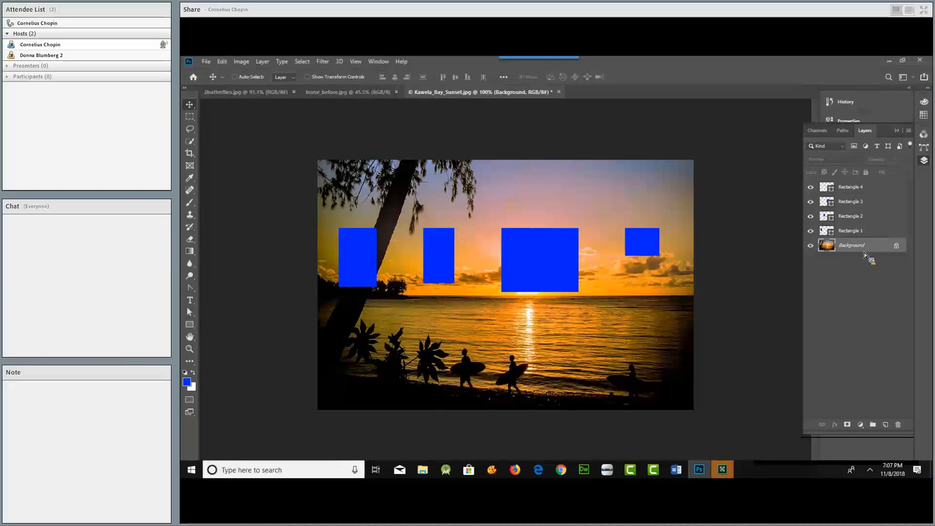
key("ctrl+j")
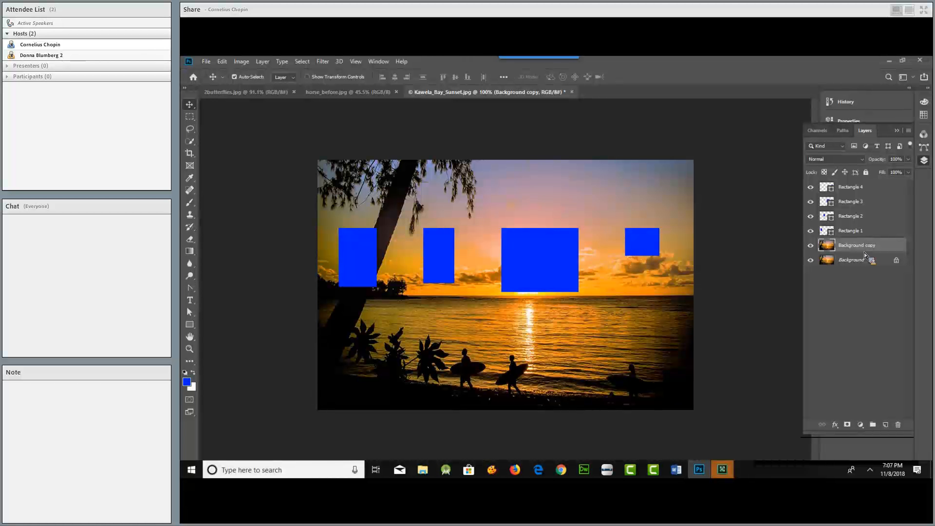
left_click_drag(864, 253, 650, 224)
left_click_drag(586, 244, 306, 162)
- Copy a rectangular marquee area around the leftmost surfer onto a new layer
left_click(191, 118)
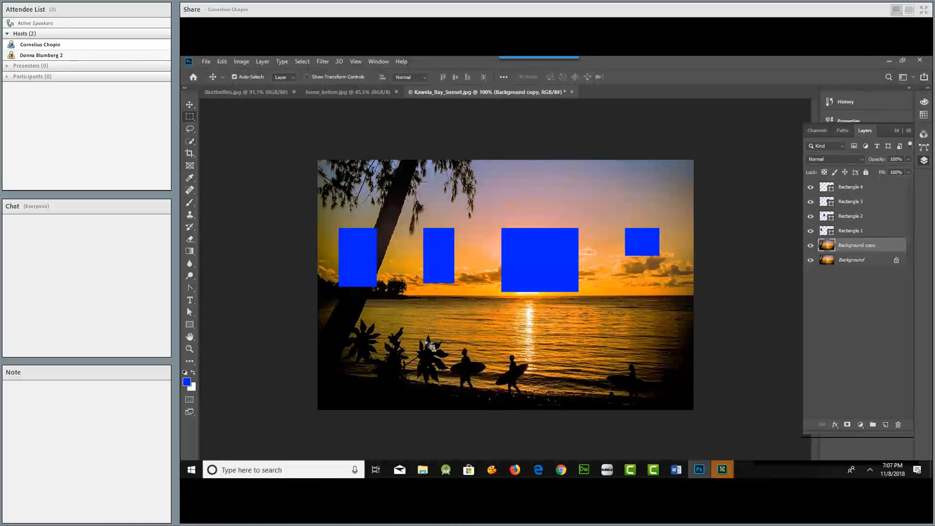
left_click_drag(427, 311, 504, 379)
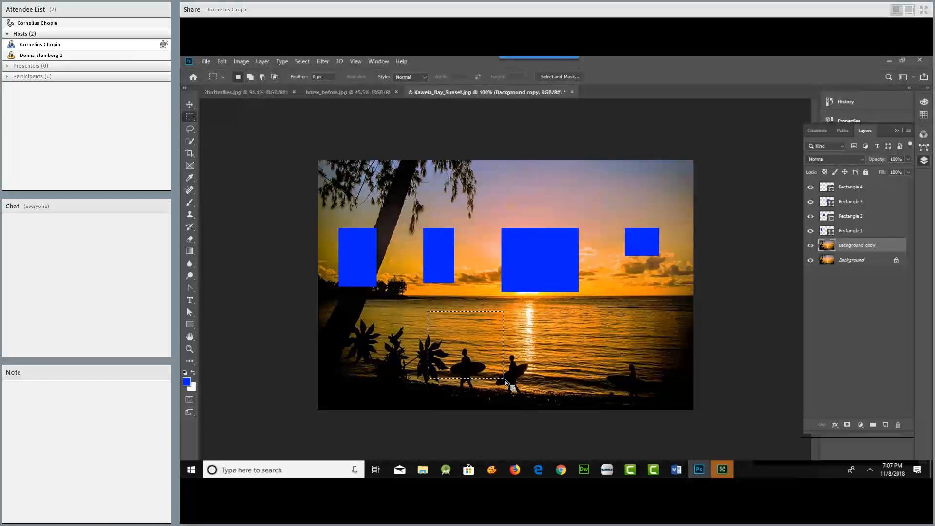
key("ctrl+j")
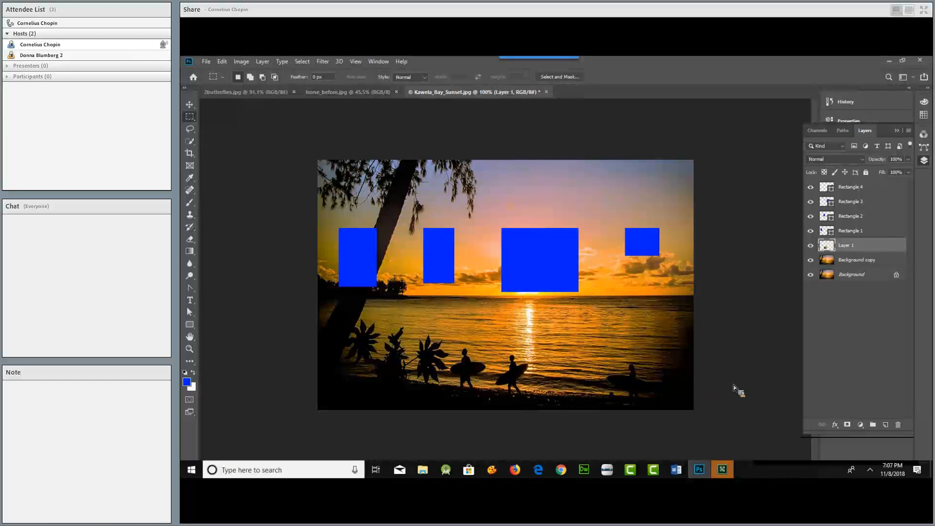
- View the copied surfer layer on its own, restore the other layers' visibility, and delete the copied layer
left_click(814, 248, "alt")
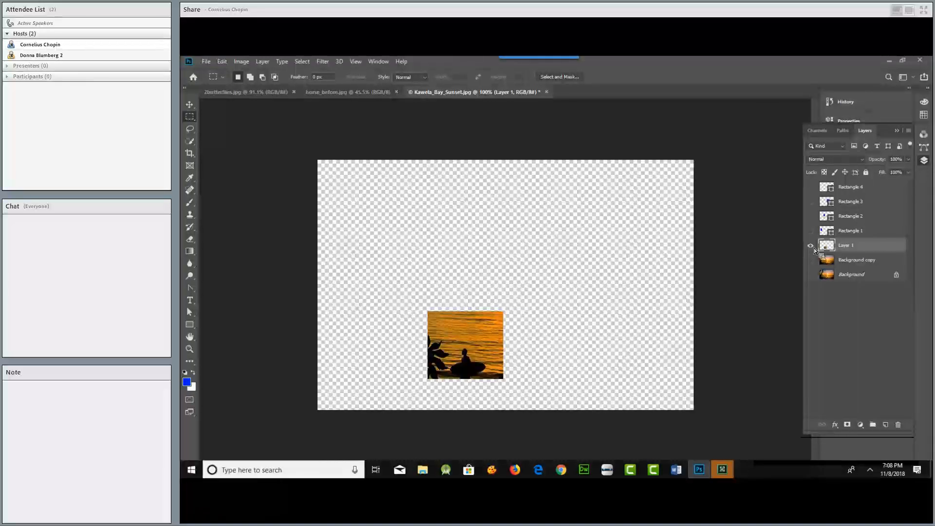
left_click(810, 246, "alt")
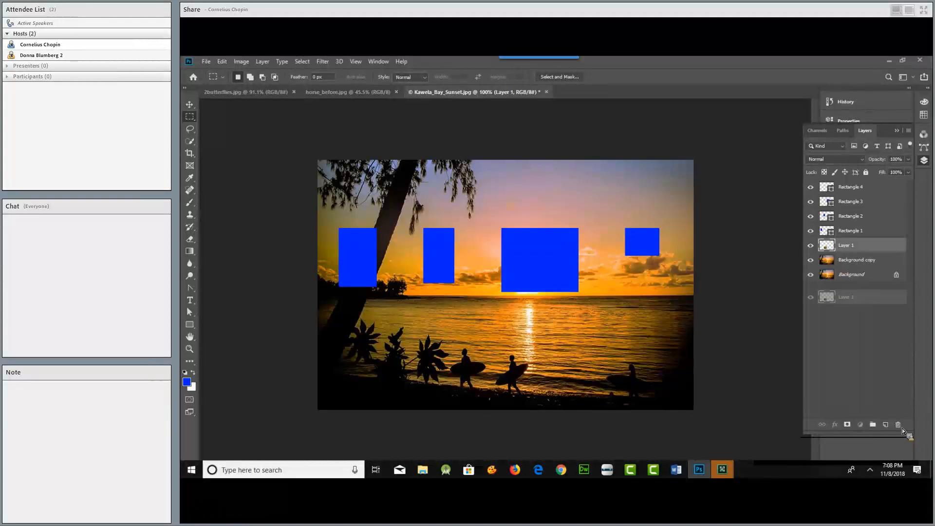
left_click_drag(846, 245, 898, 425)
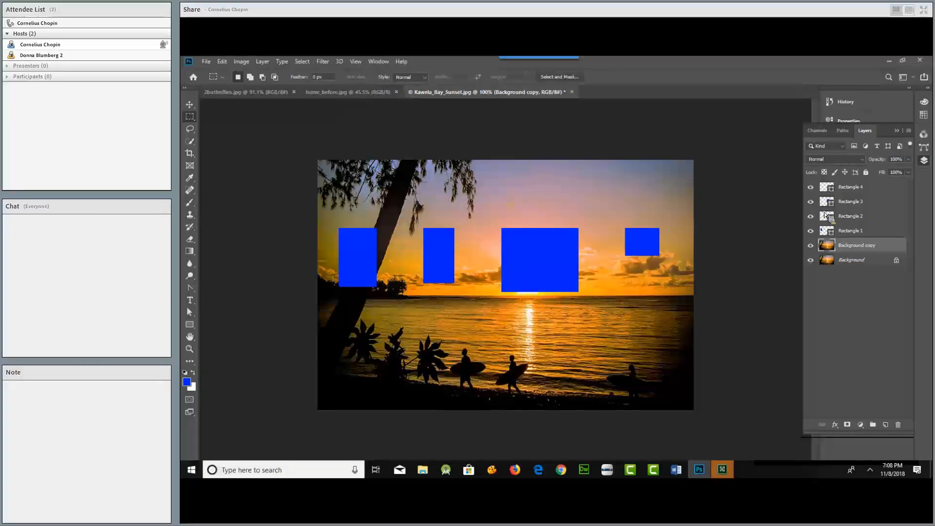
- Delete all four rectangle layers, Rectangle 1 through Rectangle 4
left_click(875, 191)
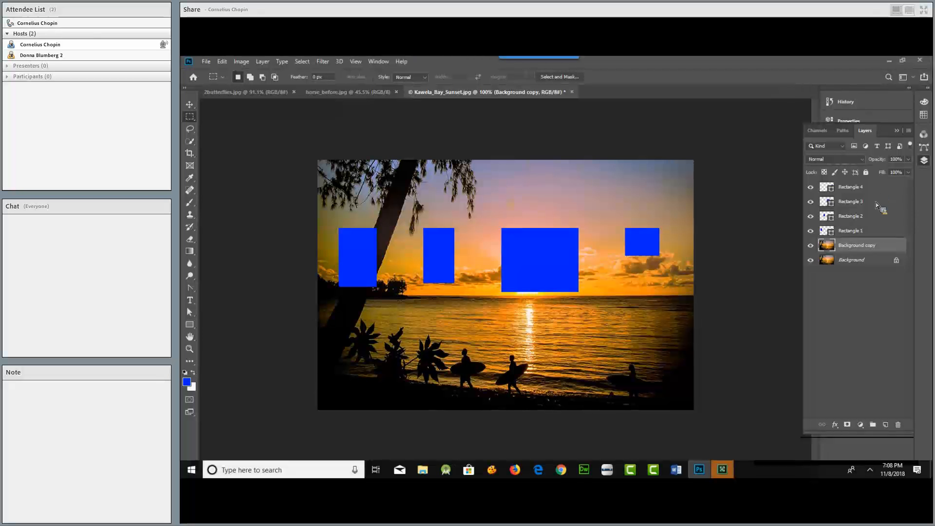
left_click(876, 231, "shift")
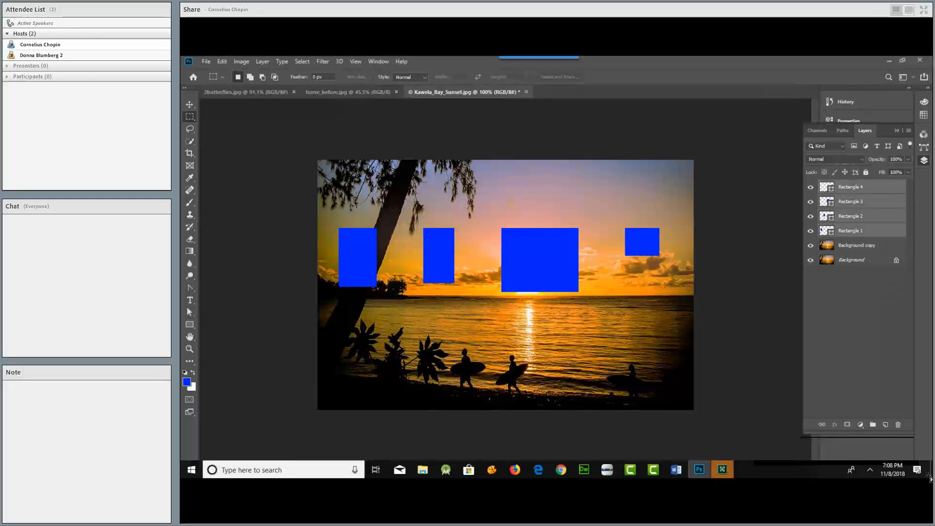
left_click_drag(901, 432, 901, 425)
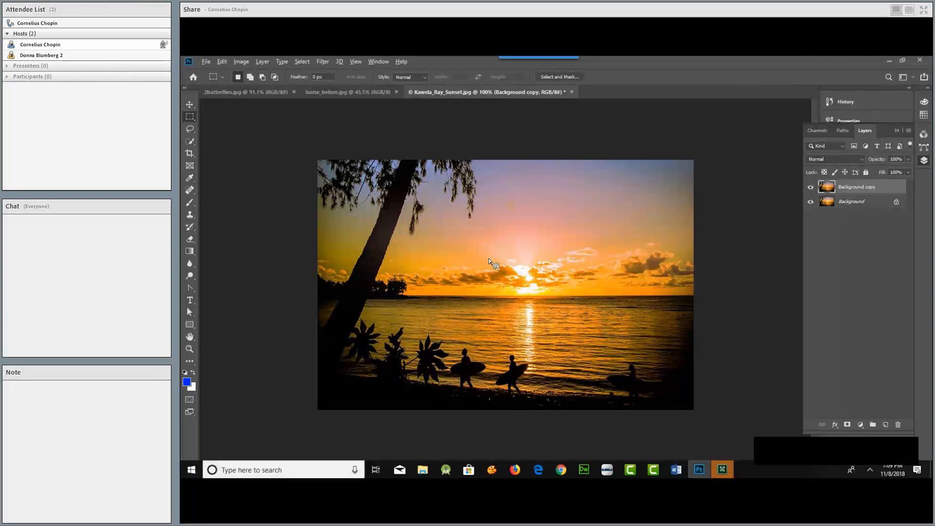
- Switch to the PS_2019_NEWFEATURES.docx notes in Word, read the New Blend Mode Preview section, and return to Photoshop
key("alt+Tab")
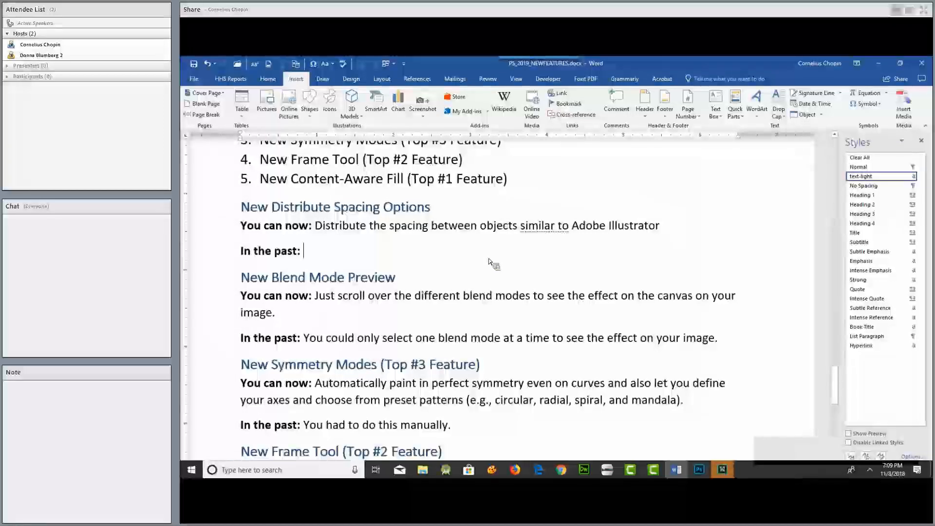
scroll(491, 263, "down", 3)
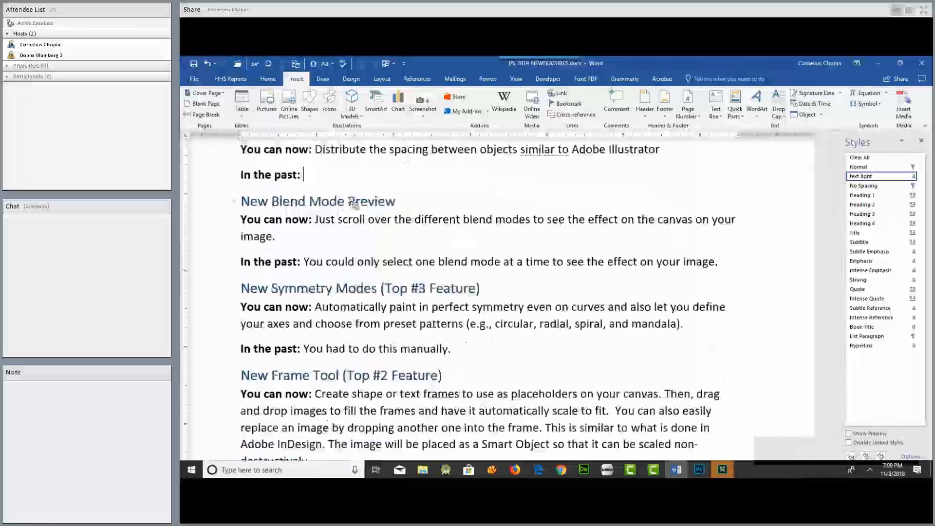
key("alt+Tab")
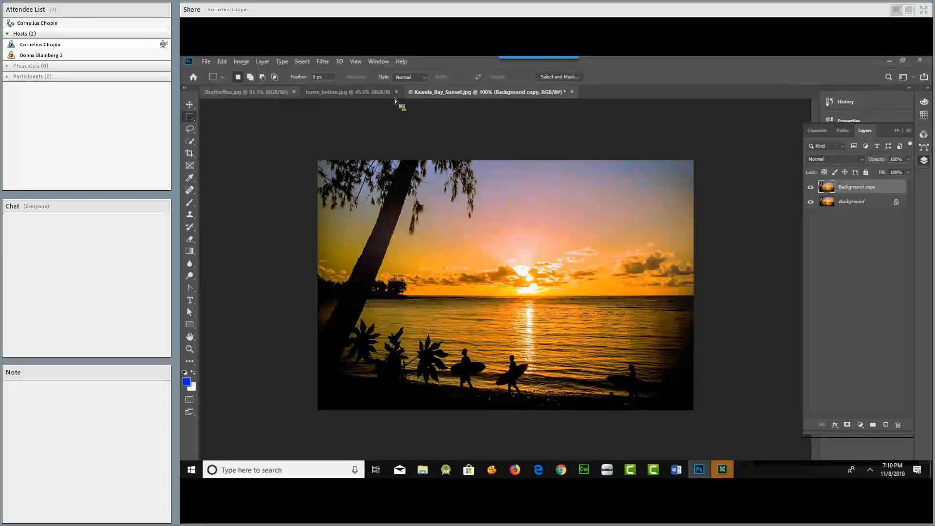
- Close the horse_before.jpg and 2butterflies.jpg images, keeping only the sunset photo open
left_click(341, 92)
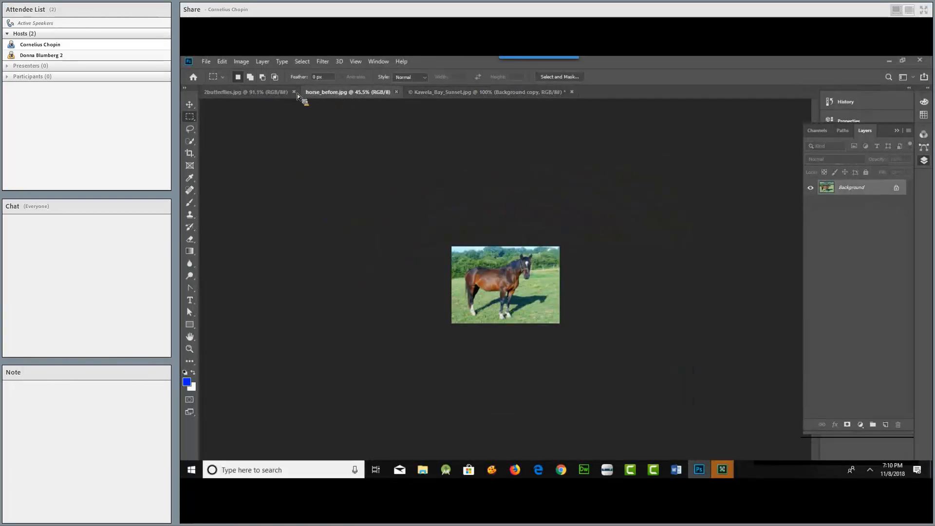
key("ctrl+w")
left_click(294, 92)
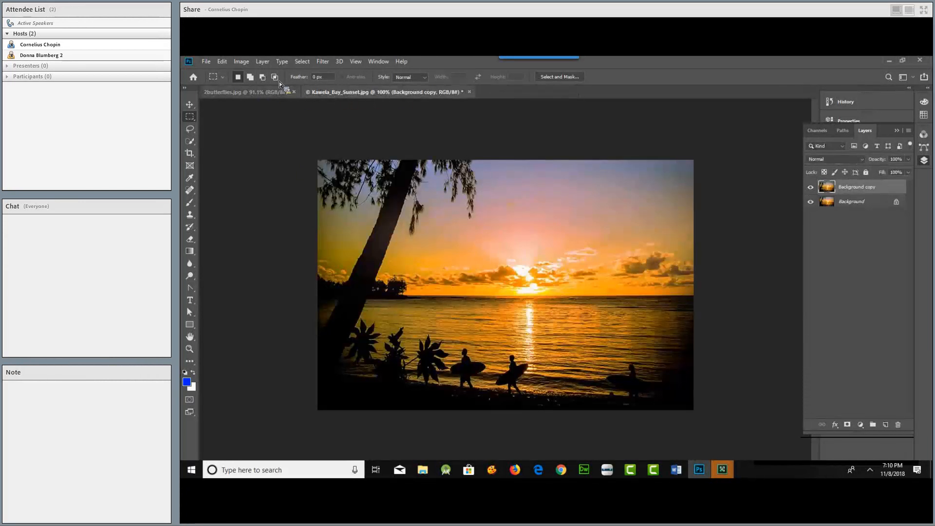
- Open model_before.jpg from the ___AAUG MEETINT 110818 folder on the Desktop
left_click(206, 61)
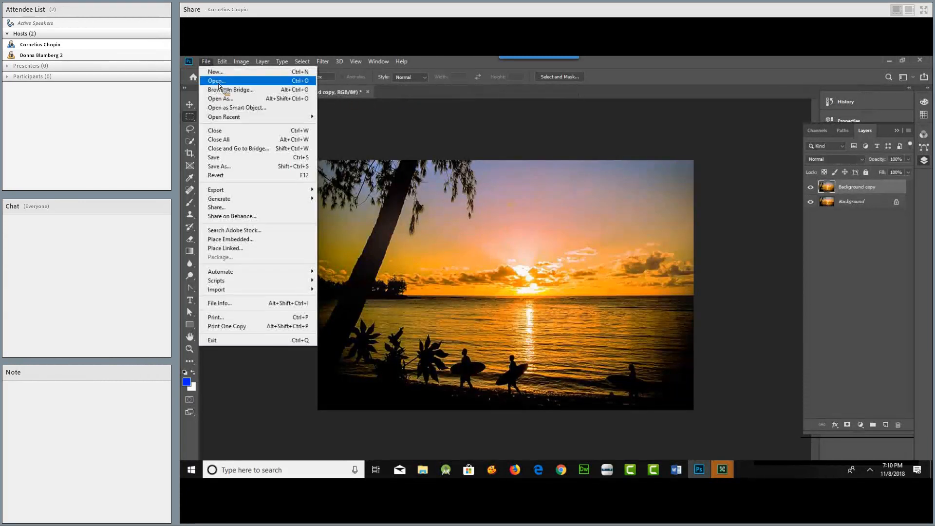
left_click(218, 81)
scroll(435, 186, "down", 10)
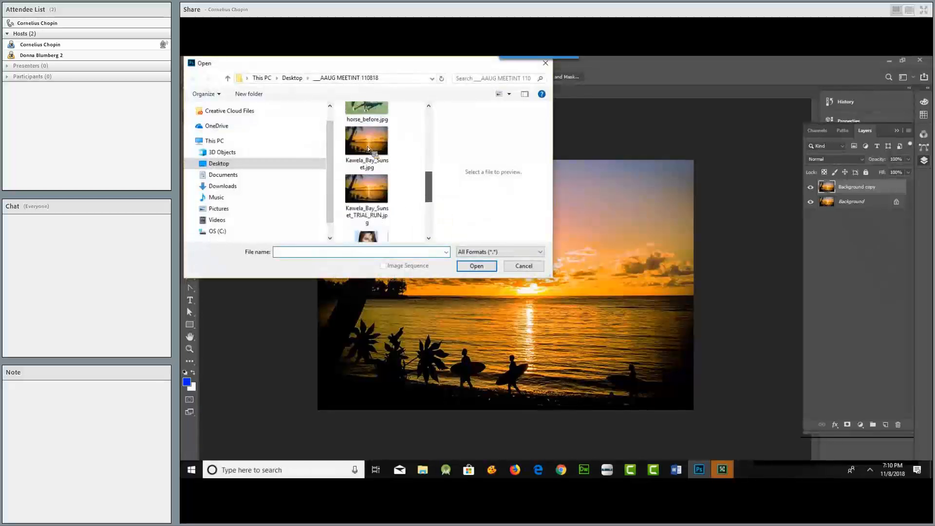
scroll(380, 159, "down", 2)
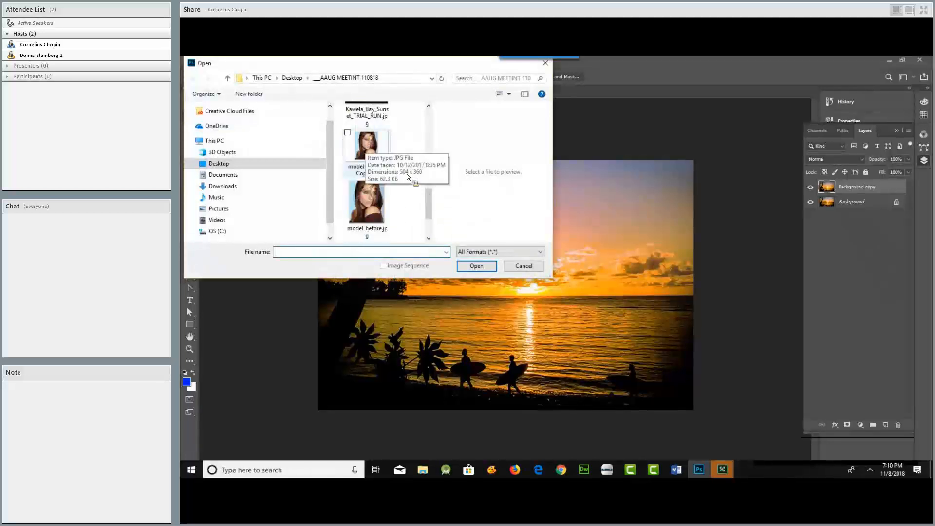
left_click(372, 196)
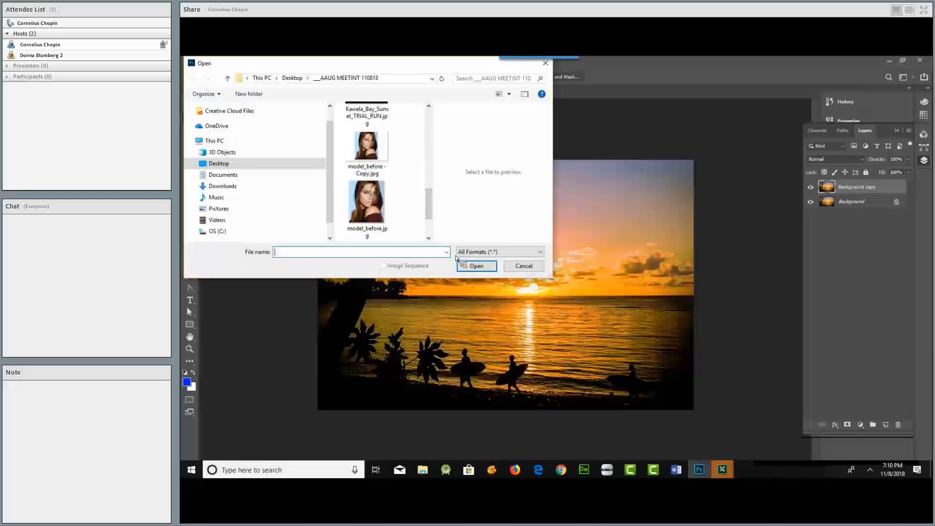
left_click(475, 266)
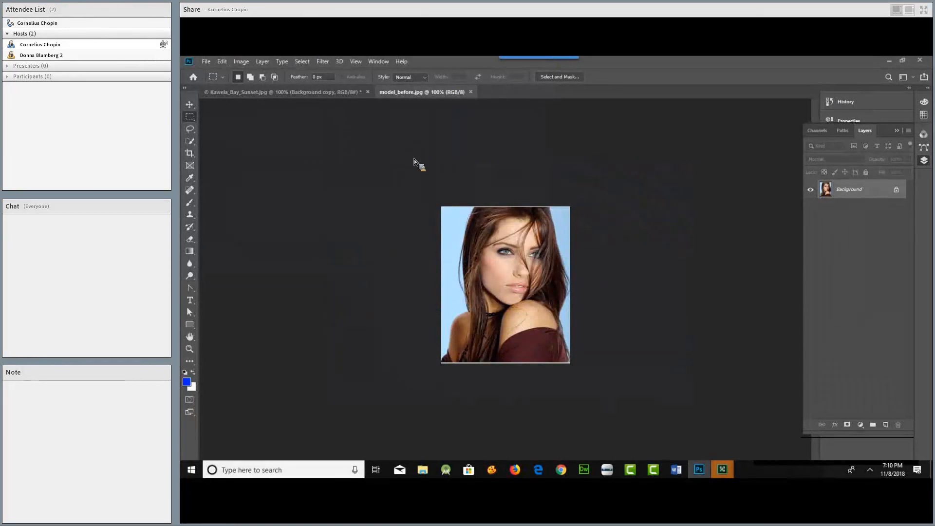
- Select the entire model image and bring it into Kawela_Bay_Sunset.jpg as a new layer with the Move tool
key("ctrl+a")
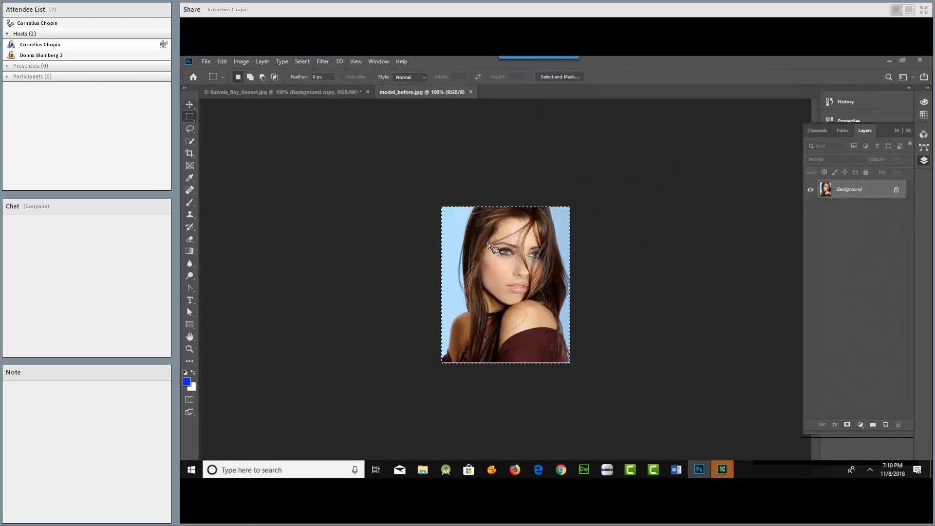
key("v")
left_click_drag(313, 97, 297, 96)
left_click_drag(528, 265, 528, 265)
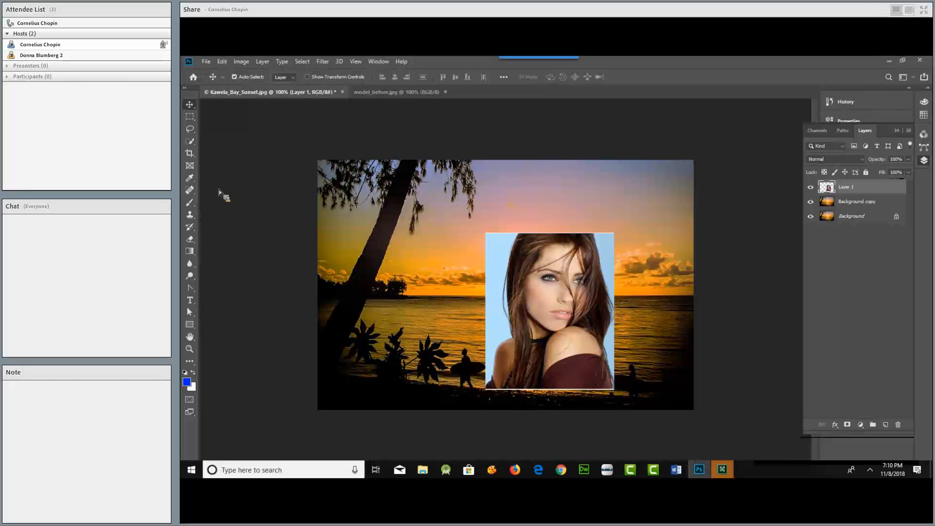
- With the Quick Selection tool active, select the woman on the model layer automatically using Select Subject
left_click(191, 129)
left_click(190, 142)
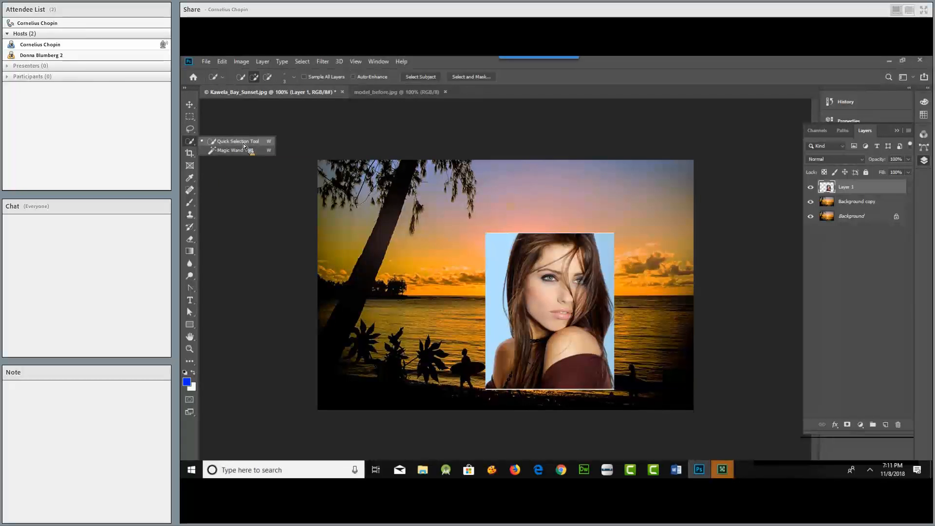
left_click(242, 144)
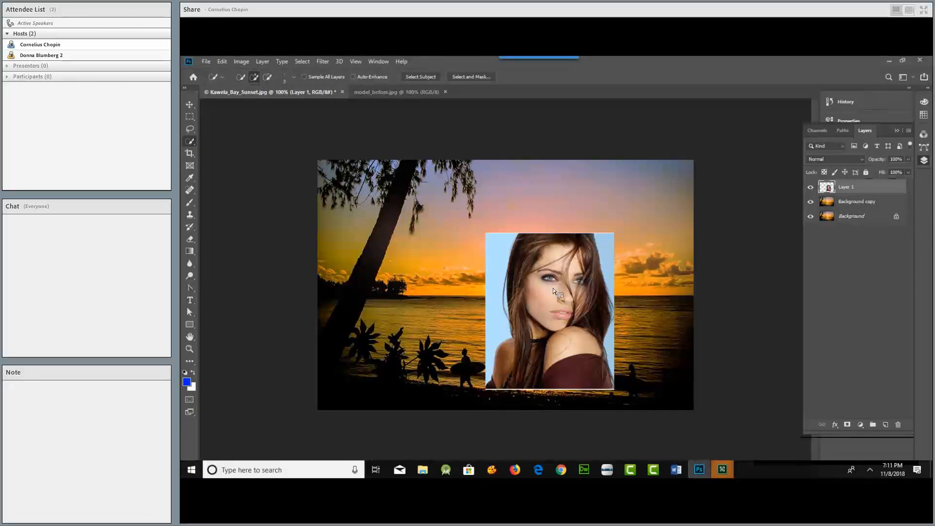
left_click(429, 78)
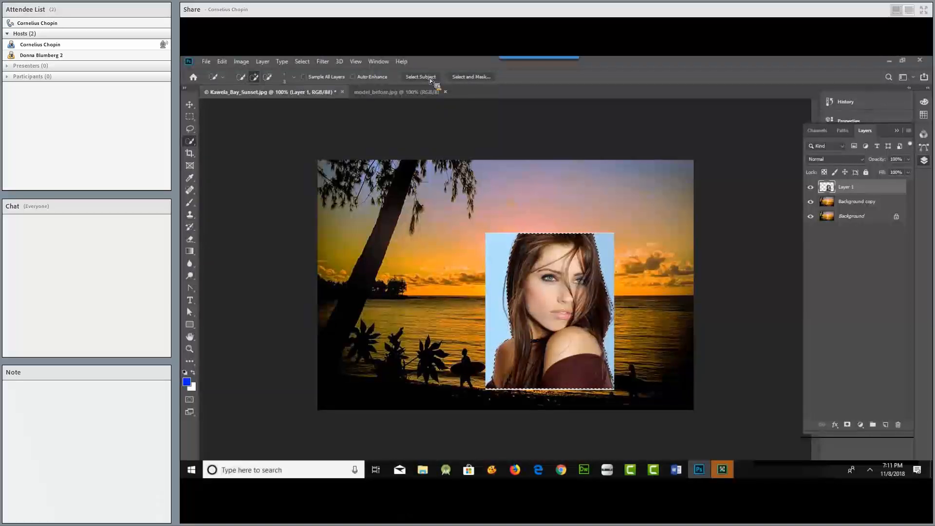
- Invert the selection, delete the blue background around the woman, and deselect
left_click(309, 62)
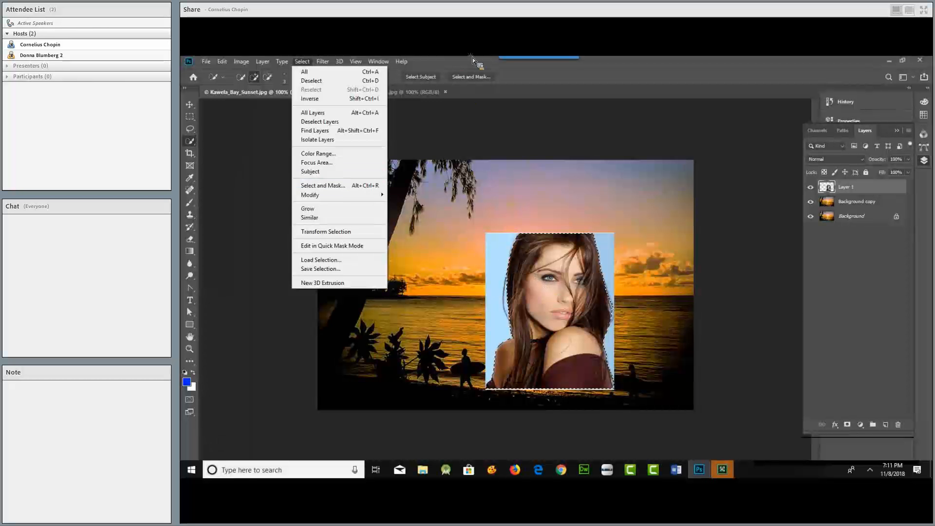
left_click(420, 81)
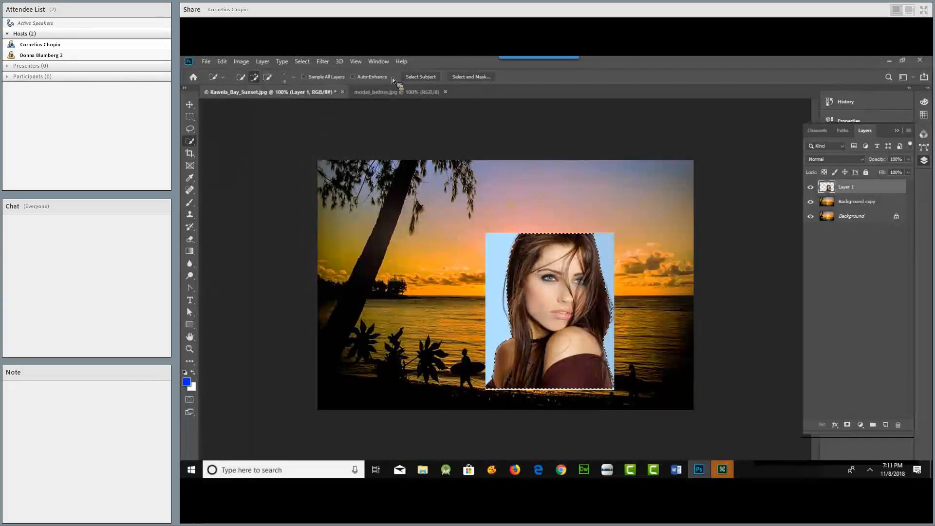
left_click(306, 62)
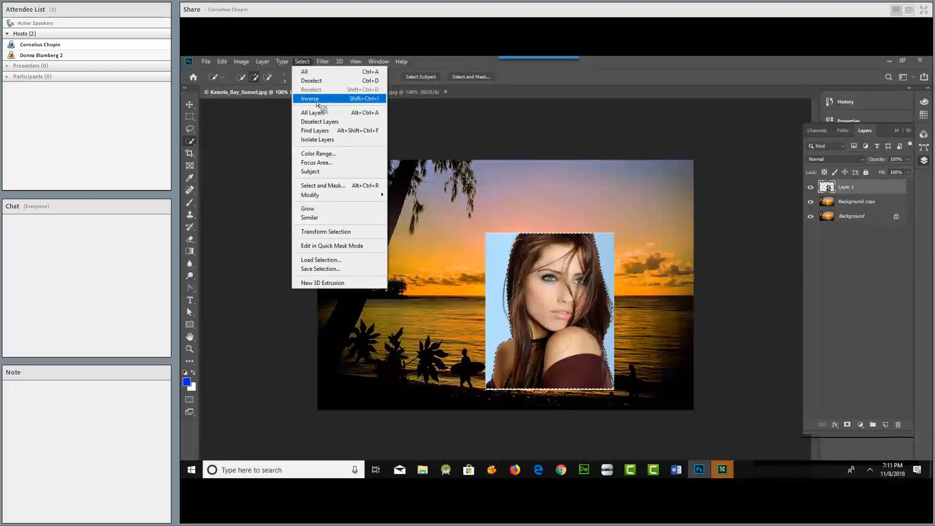
left_click(317, 99)
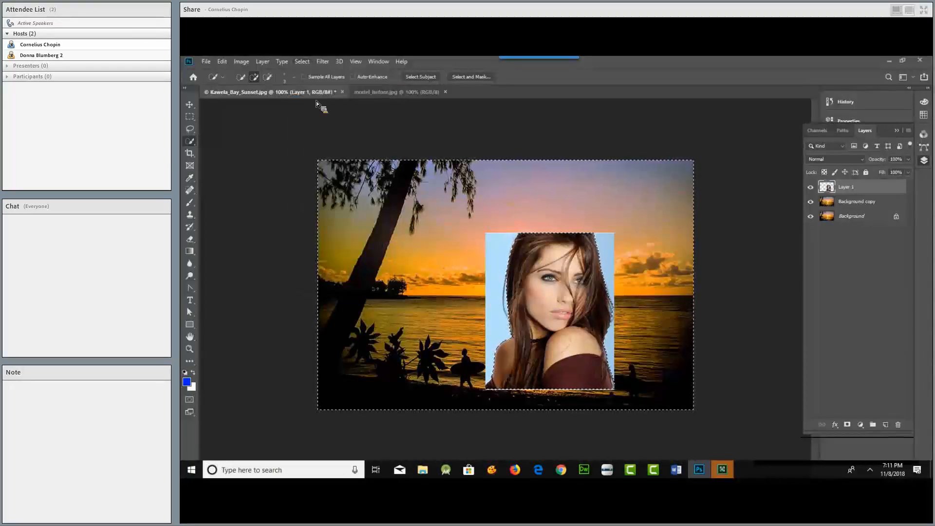
key("Delete")
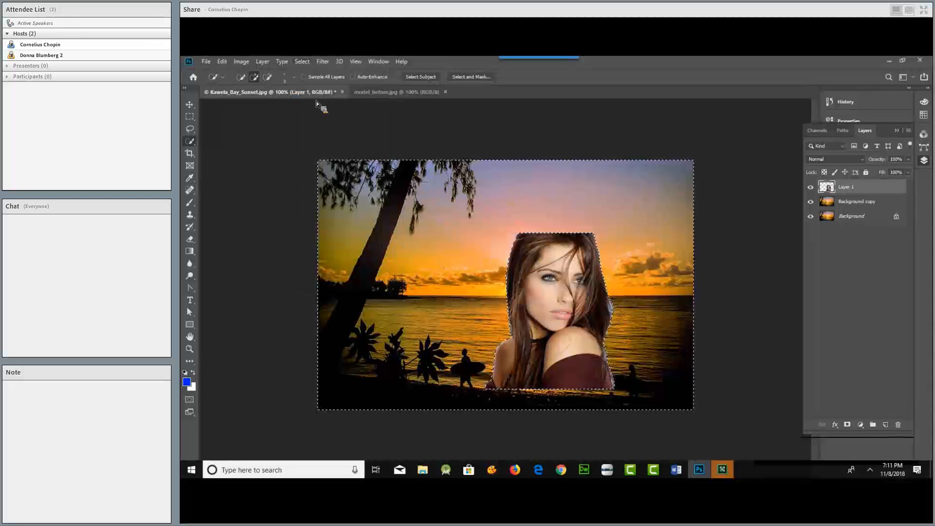
key("ctrl+d")
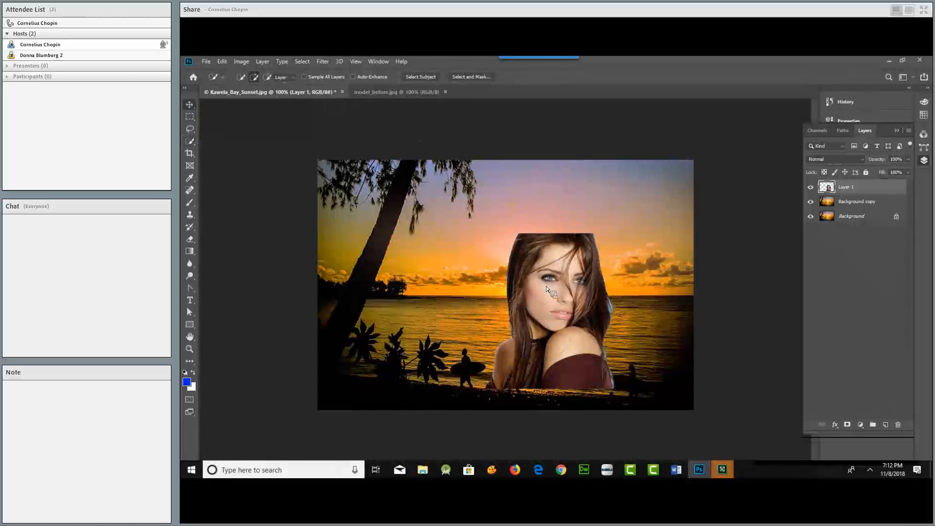
- Move the woman cutout to the upper-right corner of the sunset photo, with its lower edge on the horizon
key("v")
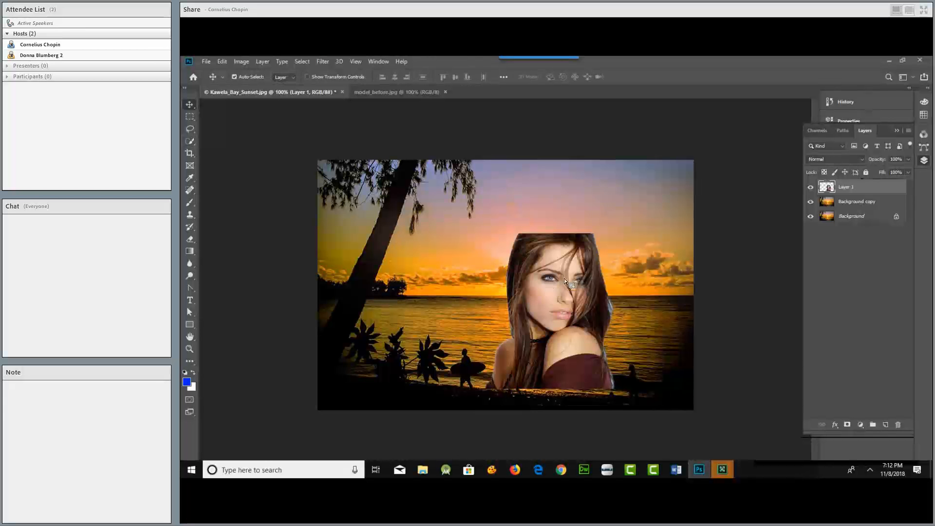
left_click_drag(609, 209, 608, 294)
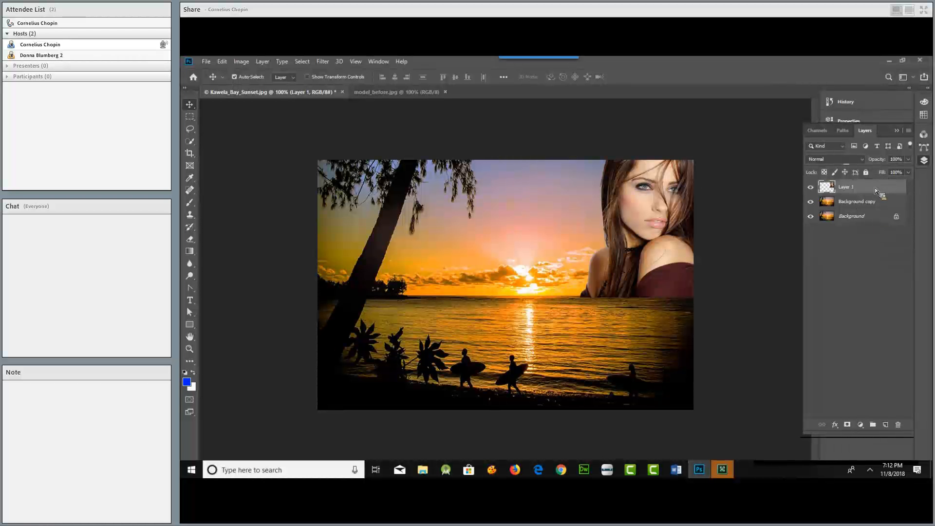
- Preview a range of blend modes on Layer 1, such as Hard Mix, Soft Light, Overlay and Color Burn, and apply Color Dodge
left_click(863, 161)
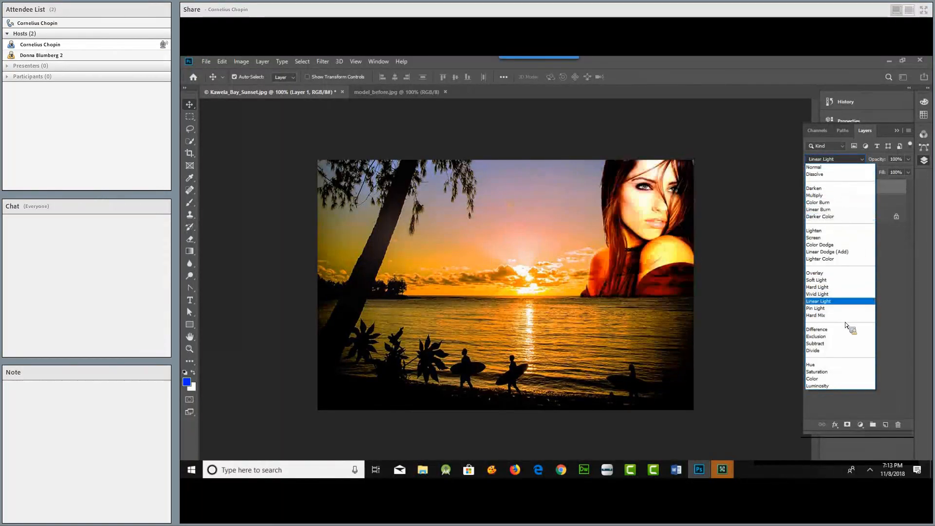
key("Down")
key("Down")
key("Up")
key("Up")
key("Up")
key("Up")
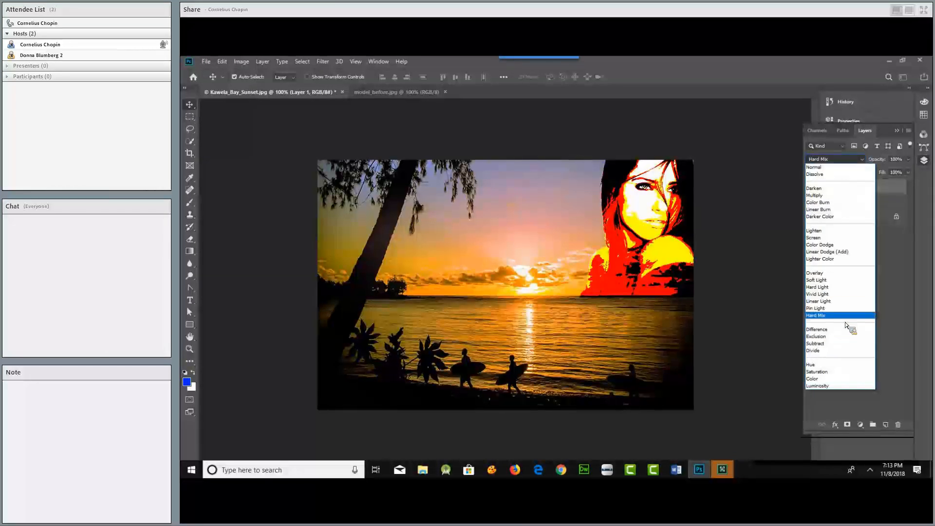
key("Up")
key("Up")
key("Up")
key("Up")
key("Up")
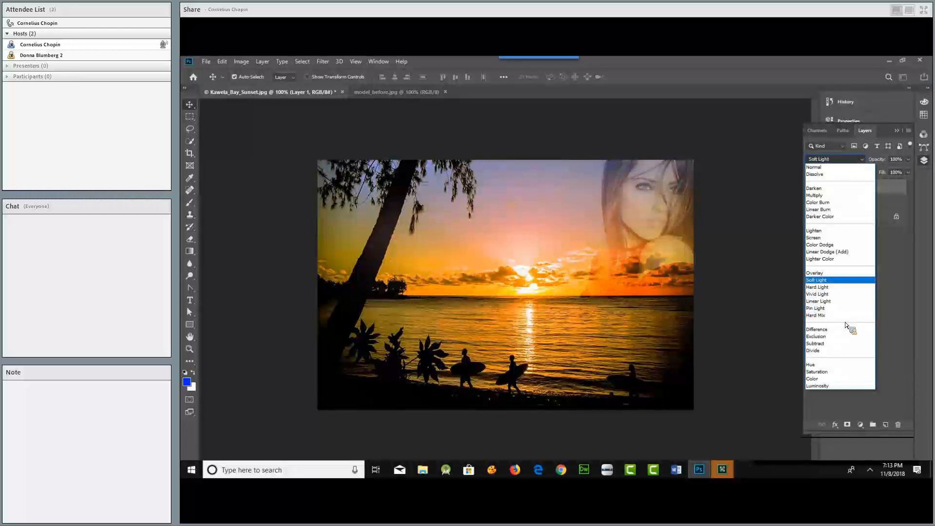
key("Up")
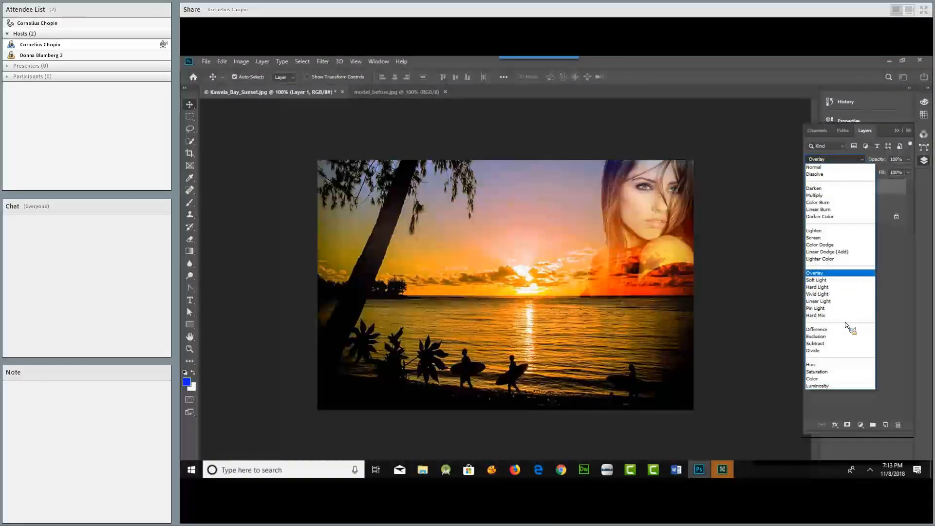
key("Up")
key("Up")
key("Up")
key("Up")
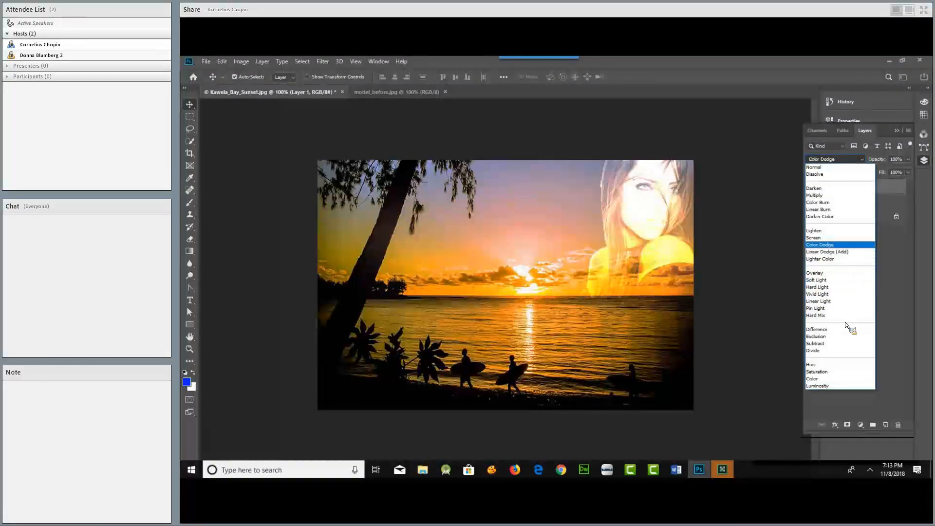
key("Down")
key("Down")
key("Down")
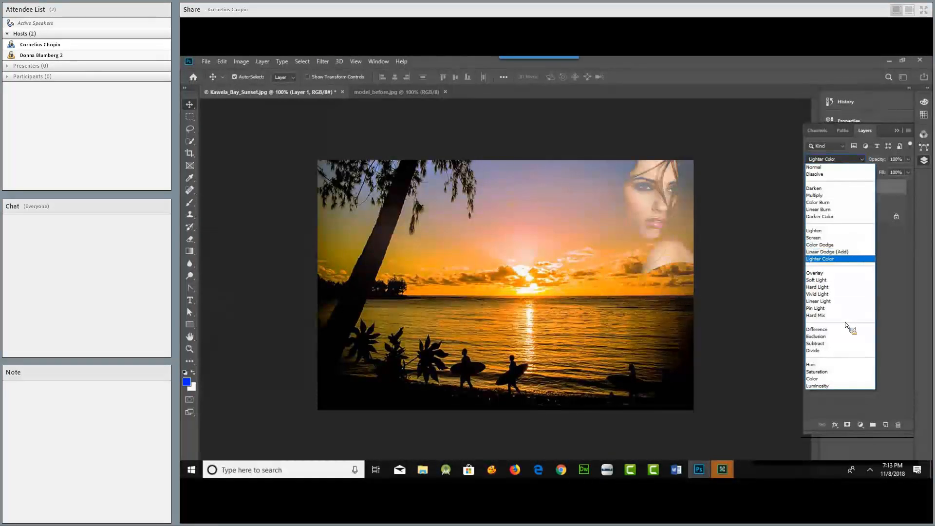
key("Up")
key("Up")
key("Up")
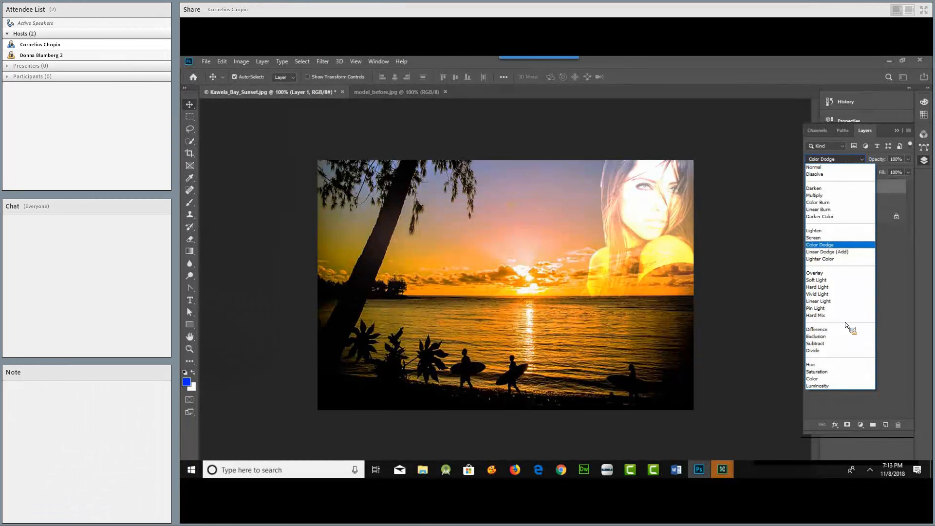
key("Up")
key("Up")
key("Up")
key("Up")
key("Up")
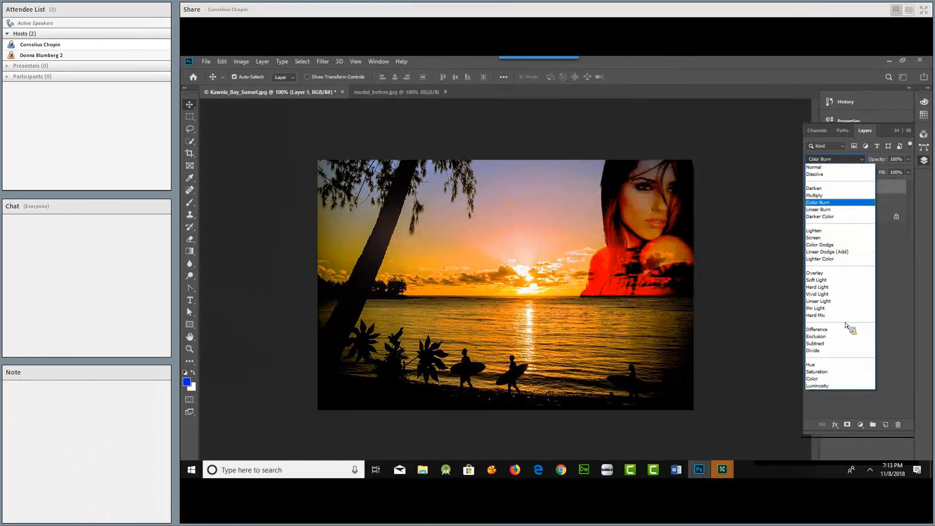
key("Up")
key("Down")
key("Down")
key("Down")
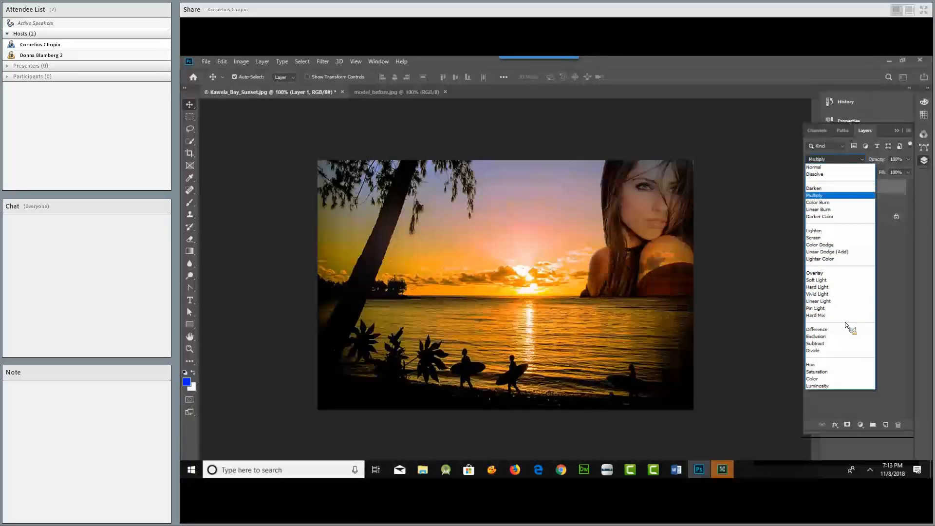
key("Up")
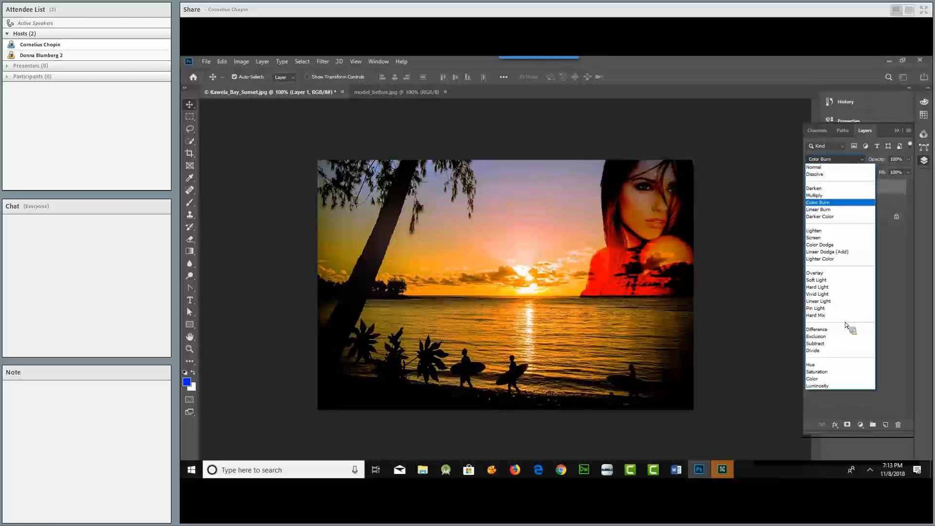
key("Down")
key("Down")
key("Down")
key("Down")
key("Down")
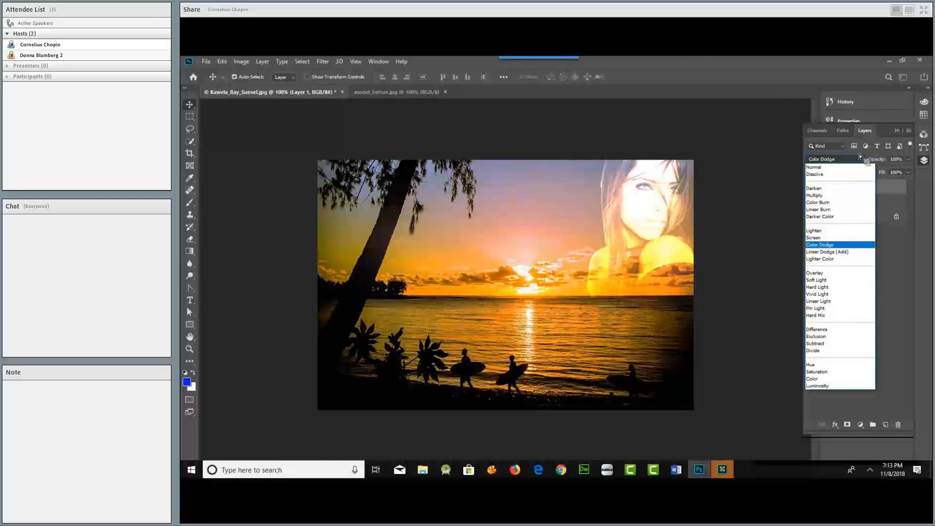
left_click(818, 248)
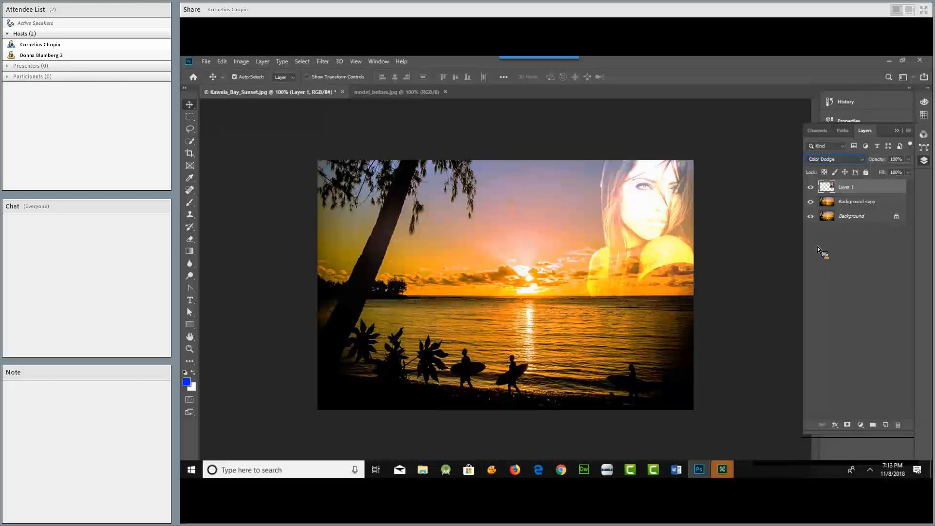
- Select the Background copy layer, check the New Symmetry Modes notes in Word, and return to Photoshop
left_click(567, 217)
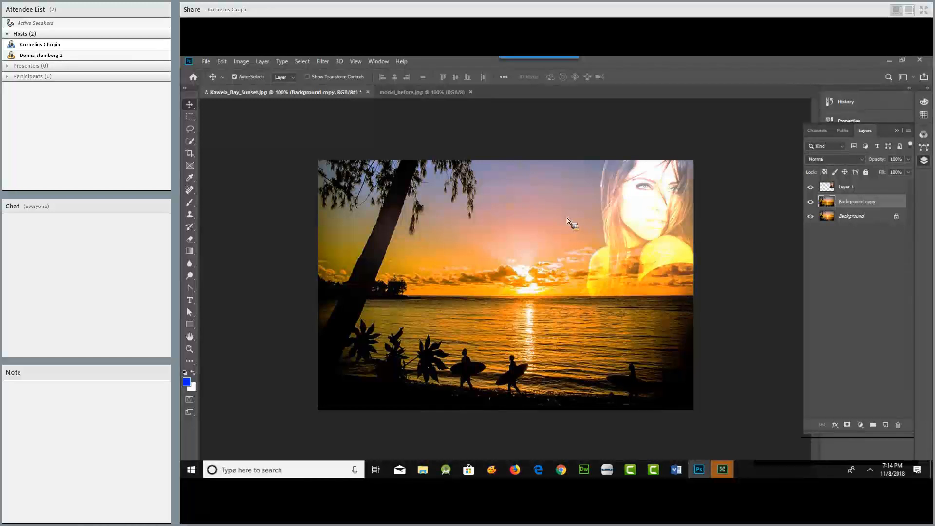
key("alt+Tab")
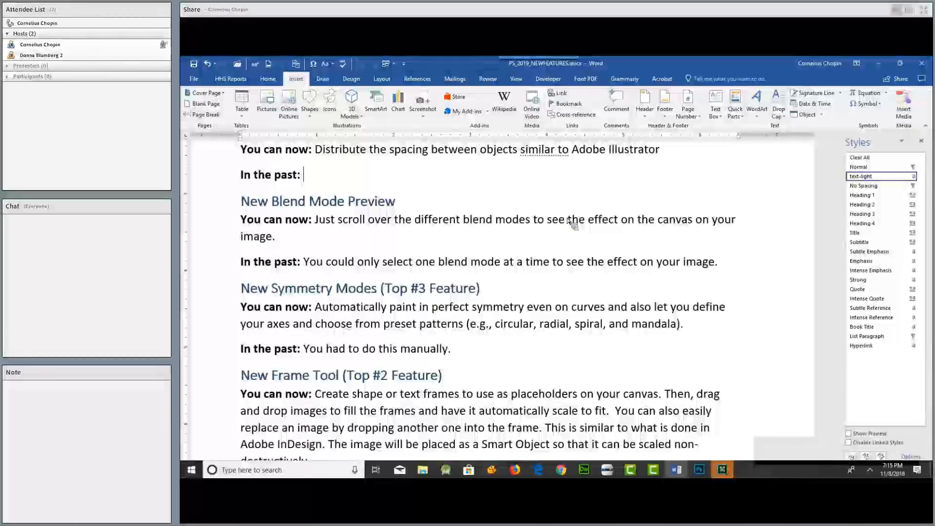
key("alt+Tab")
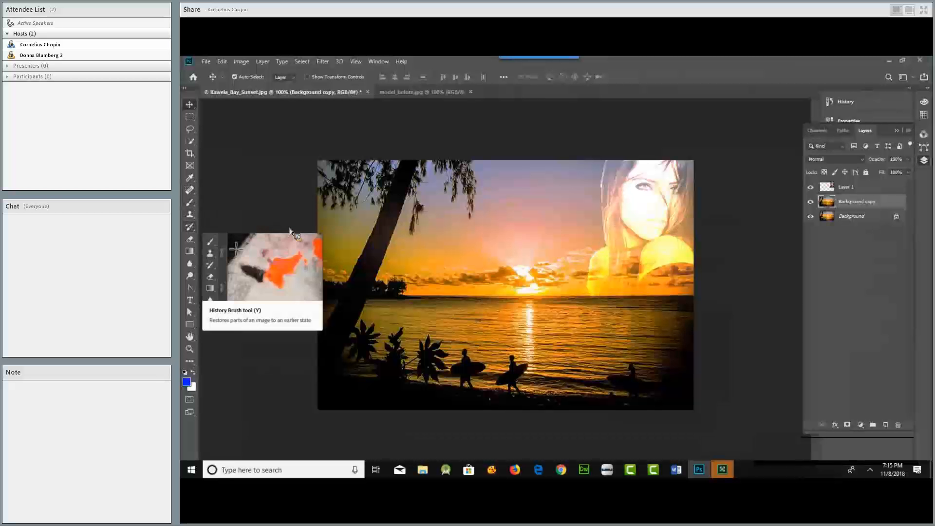
- Activate the Brush tool with a smaller brush size and set up Mandala paint symmetry with a segment count of 10
key("b")
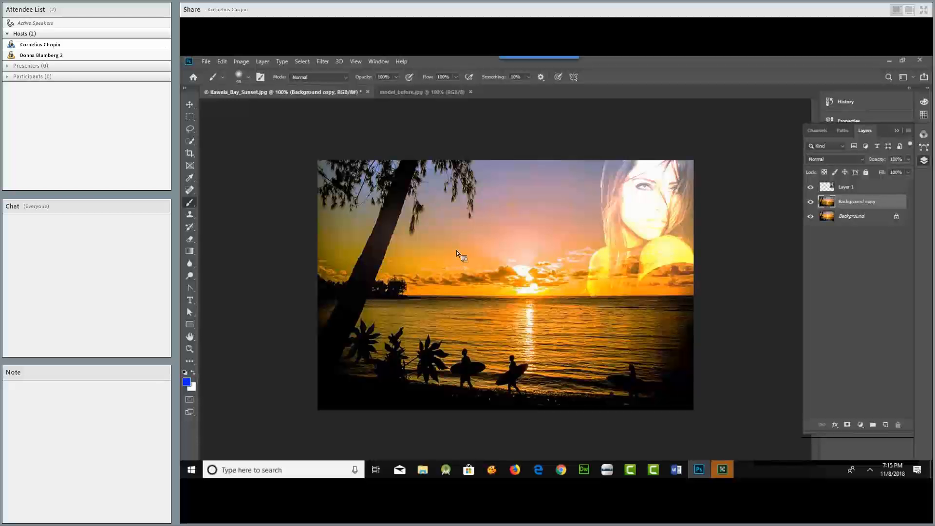
key("bracketleft")
key("bracketleft")
key("bracketleft")
key("bracketleft")
key("bracketleft")
key("bracketleft")
key("bracketleft")
key("bracketleft")
left_click(575, 78)
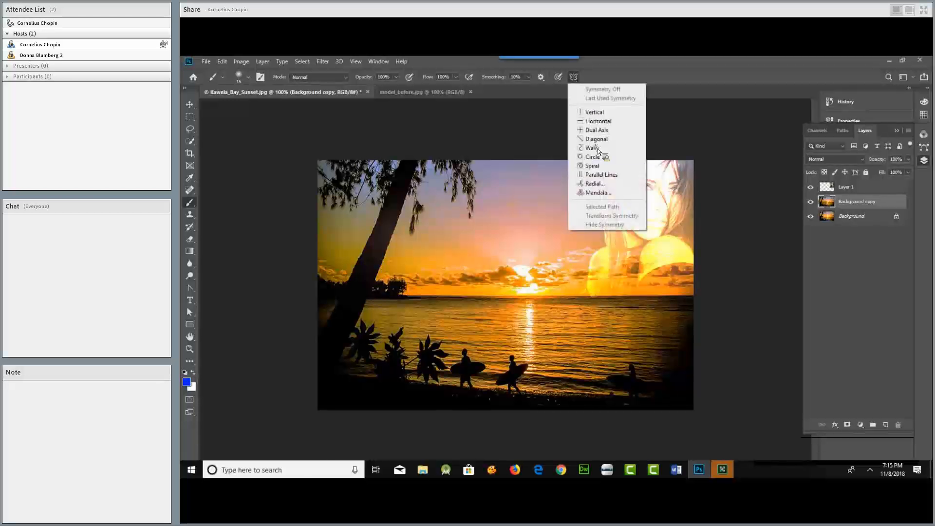
left_click(597, 195)
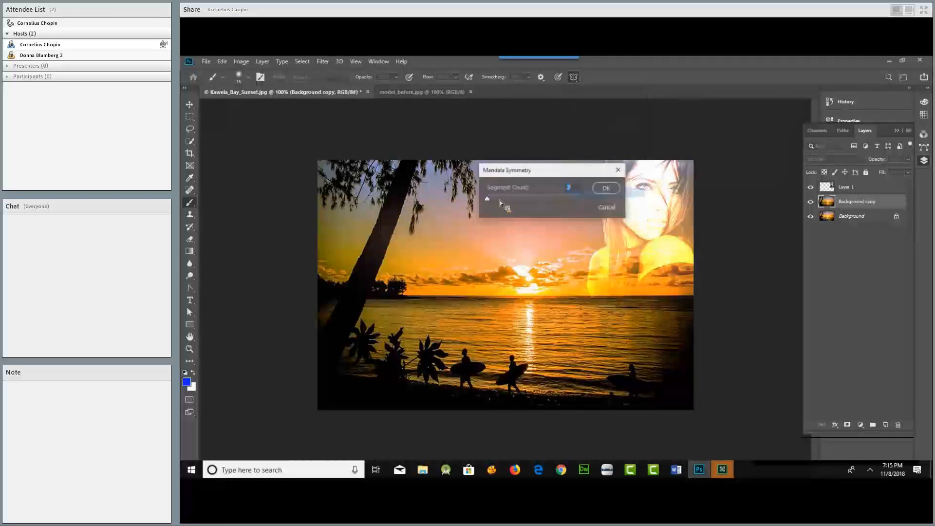
type("10")
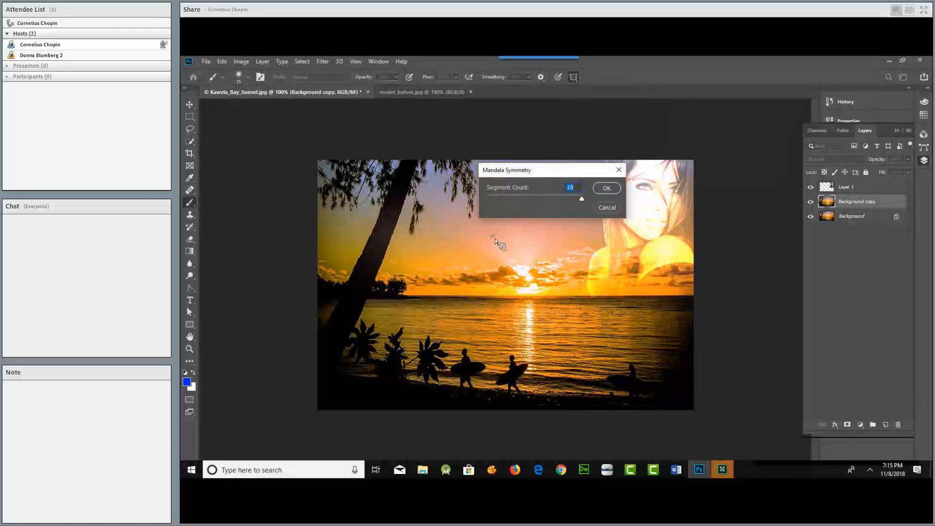
key("Return")
- Scale the mandala symmetry guide to about 124%, center it near the setting sun, and commit the transform
left_click_drag(601, 371, 656, 393)
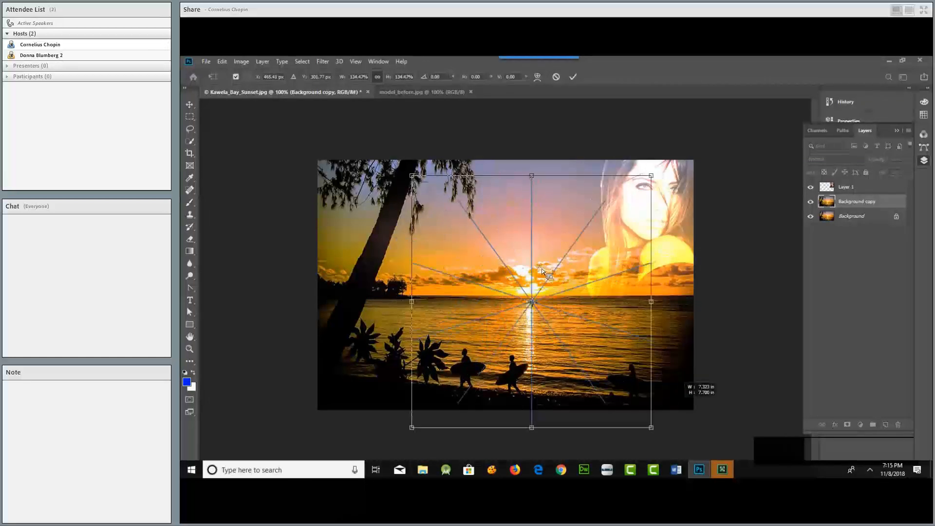
left_click_drag(535, 256, 528, 244)
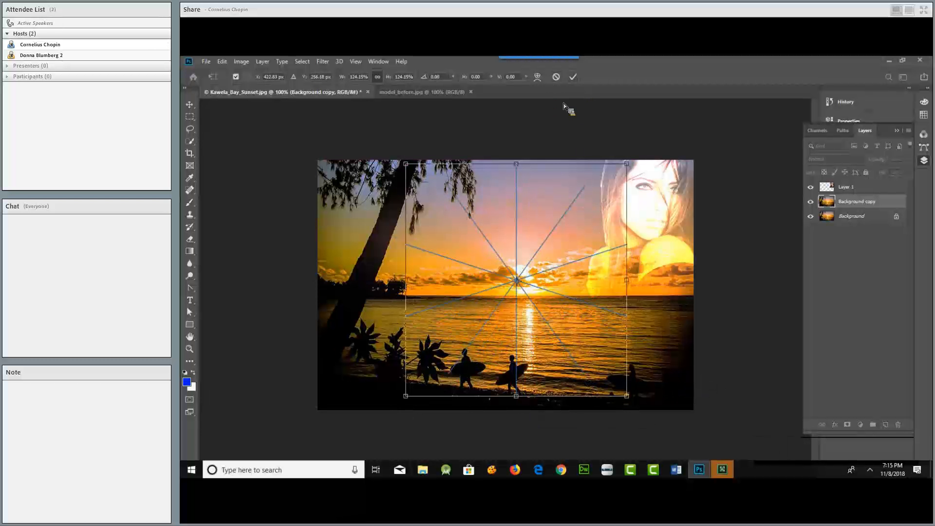
left_click(190, 202)
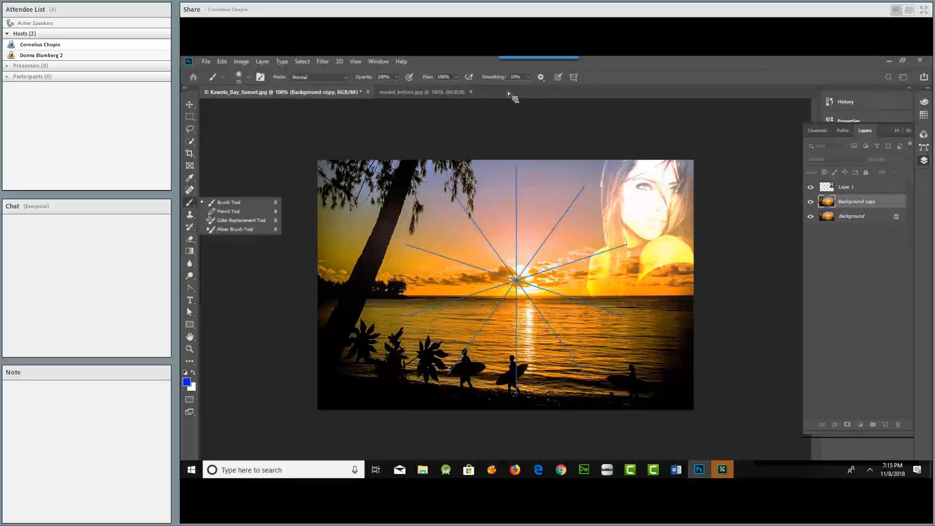
- Paint blue curved strokes around the sun on the Background copy layer using the mandala symmetry
left_click(574, 78)
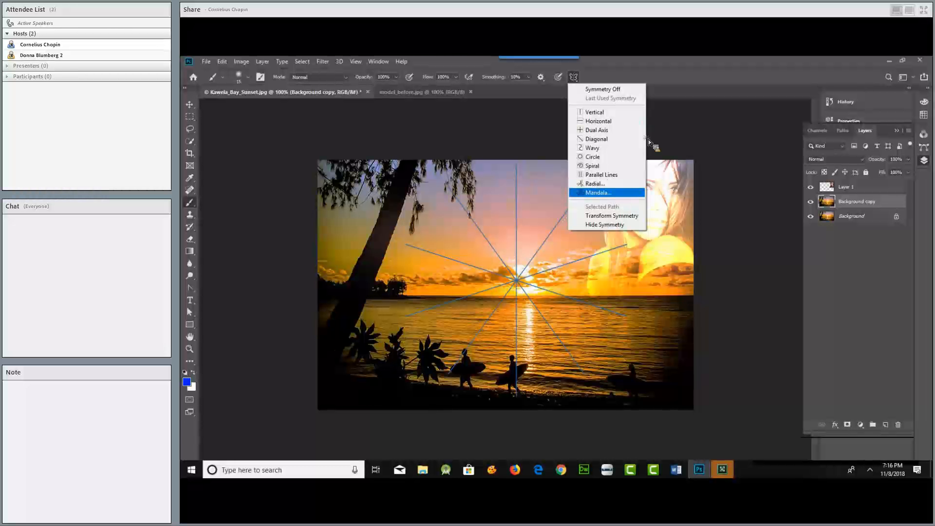
left_click(189, 382)
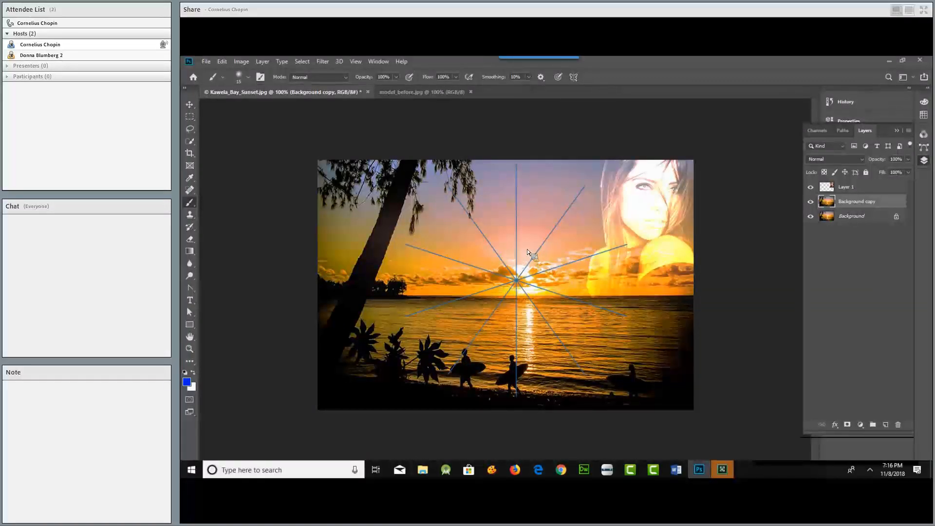
mouse_move(531, 238)
left_mouse_down()
mouse_move(523, 203)
mouse_move(530, 178)
mouse_move(541, 168)
mouse_move(541, 188)
left_mouse_up()
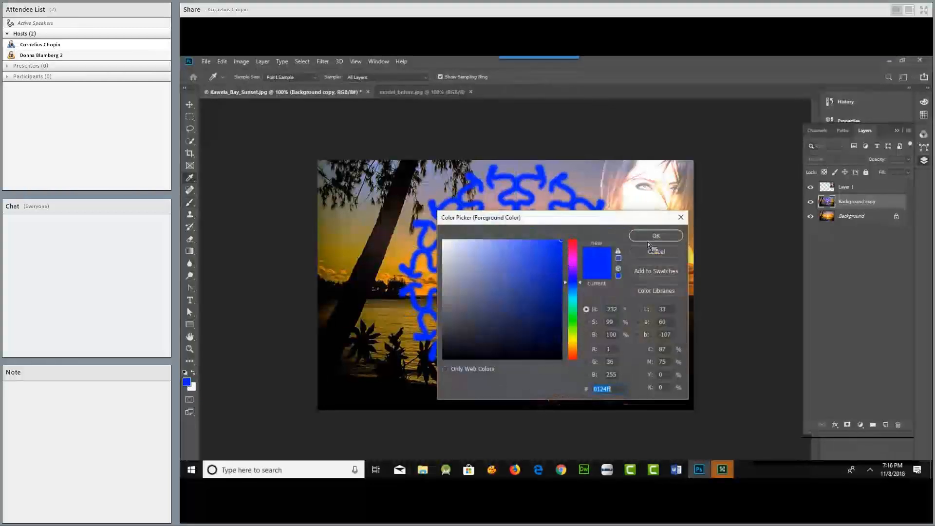
- Set the foreground color to pinkish red (#dc2461) and paint mandala strokes inside and around the blue pattern
left_click(572, 246)
left_click(542, 255)
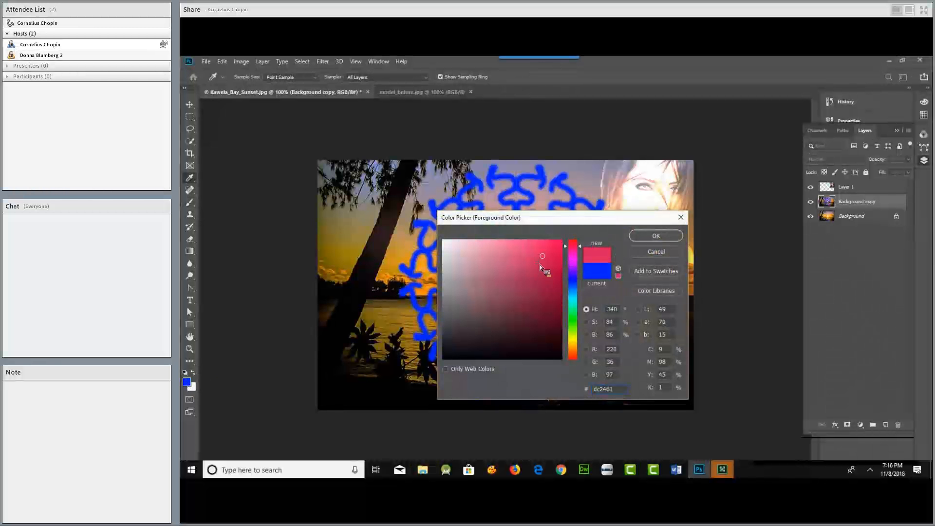
key("Return")
left_click_drag(540, 264, 584, 235)
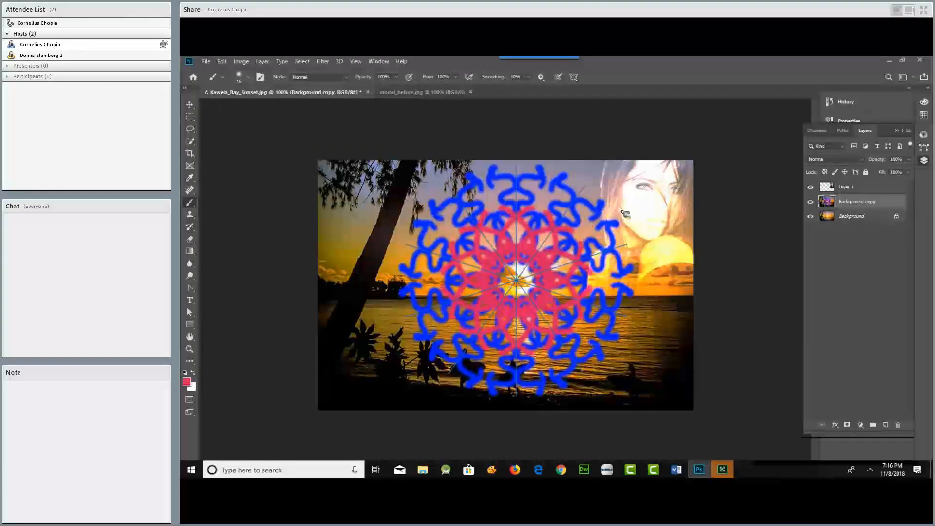
left_click_drag(618, 206, 628, 230)
left_click(635, 207)
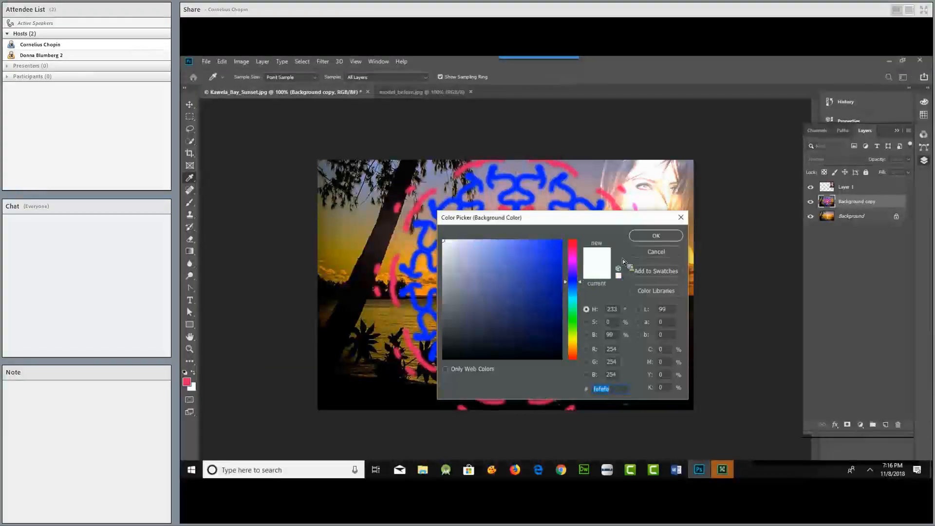
- Set the background color to dark green, swap it to the foreground, and paint green strokes over the red inner ring
left_click(572, 313)
left_click(546, 295)
left_click(656, 236)
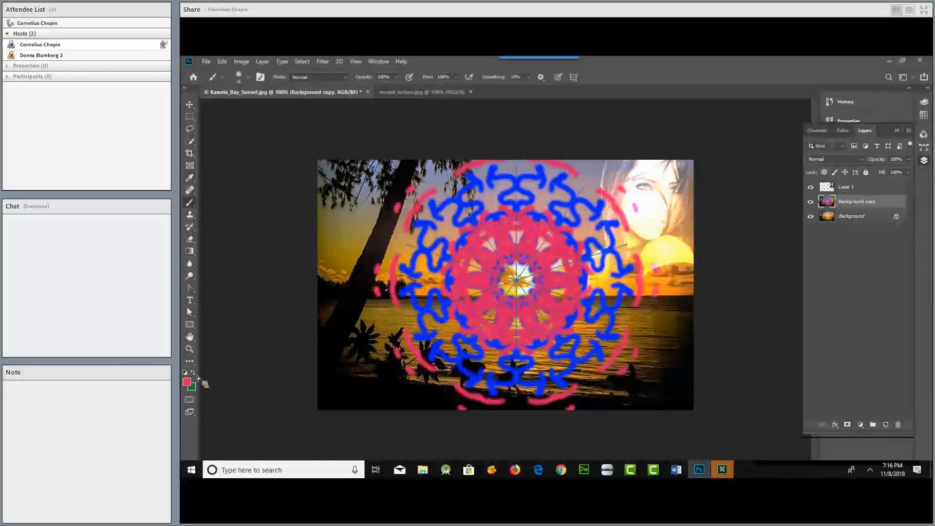
key("x")
left_click_drag(476, 238, 501, 248)
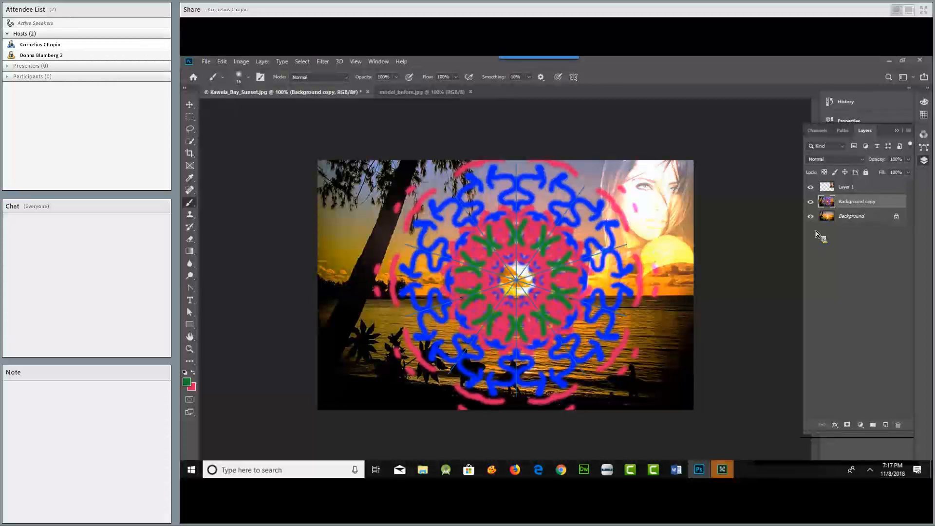
- Delete the painted Background copy layer and turn the brush's paint symmetry off
left_click_drag(817, 232, 872, 208)
left_click_drag(896, 269, 898, 400)
left_click_drag(899, 431, 704, 320)
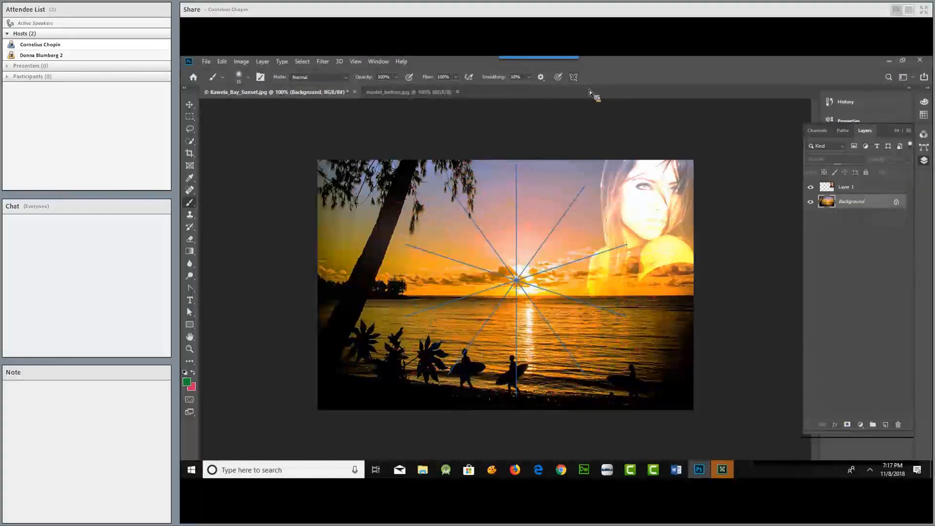
left_click(574, 77)
left_click(602, 90)
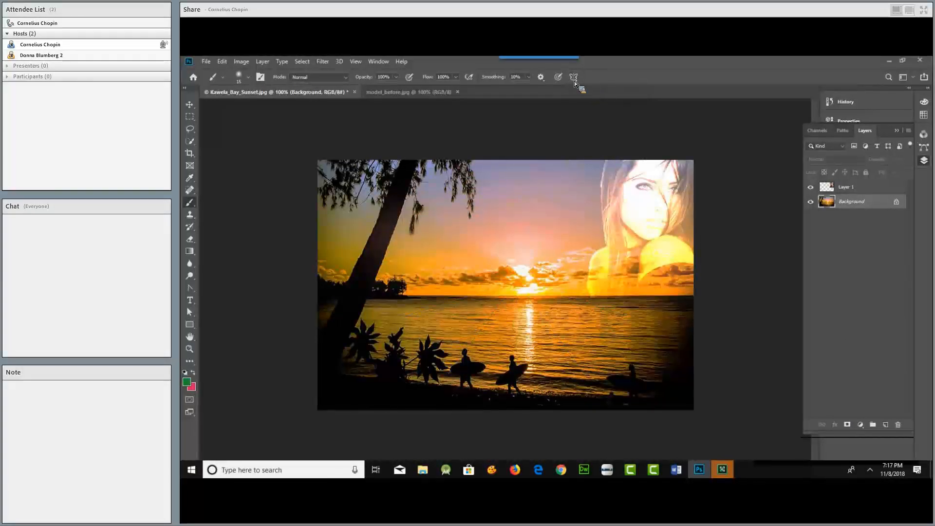
- Set the brush's paint symmetry to Mandala with a segment count of 3
left_click(574, 78)
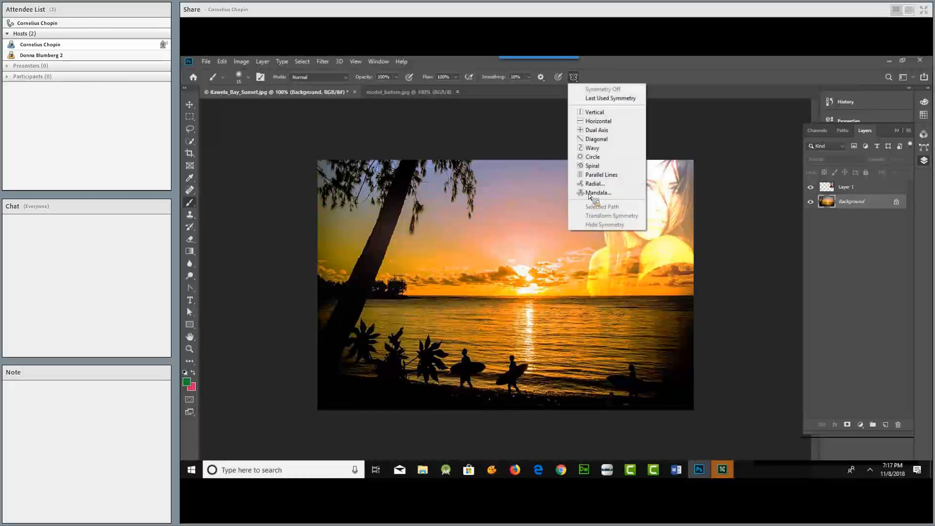
left_click(598, 193)
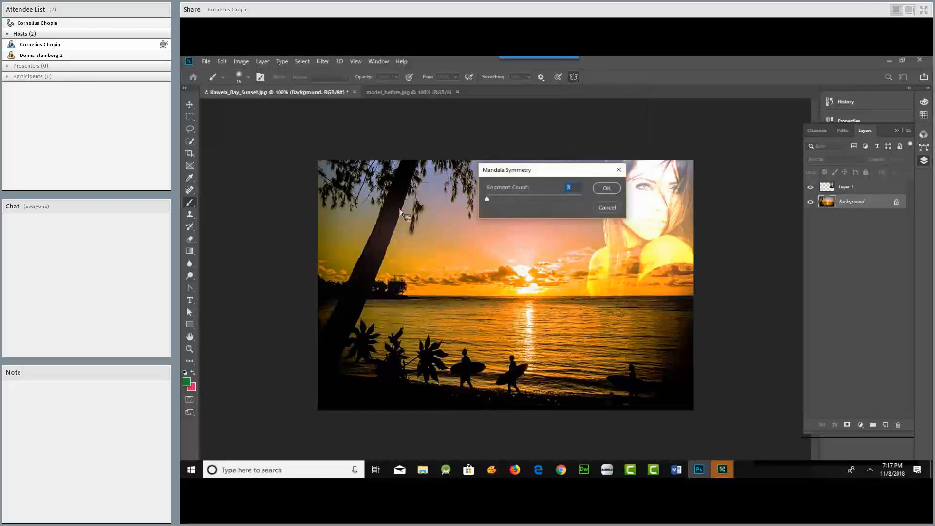
key("Return")
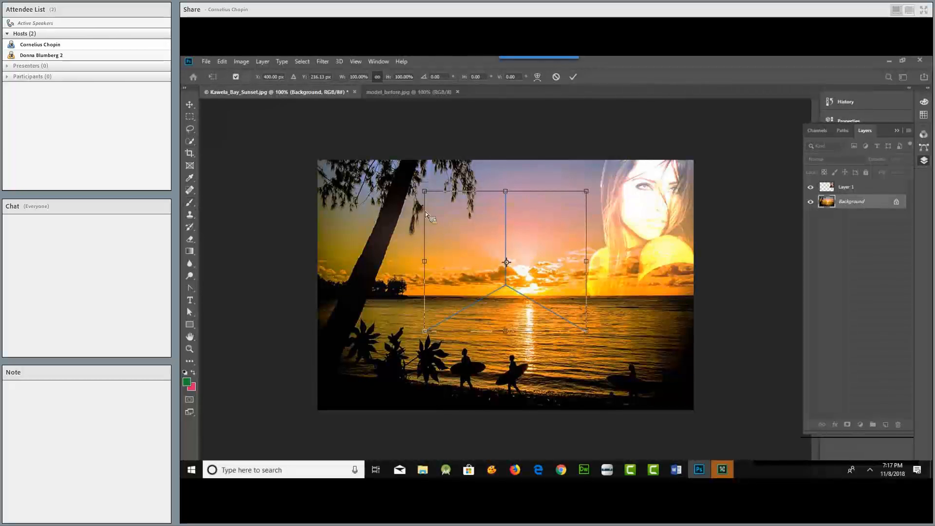
- Add two new layers above Layer 1 and paint green looping mandala strokes, outer ones on Layer 3 and central ones on Layer 2
left_click(864, 189)
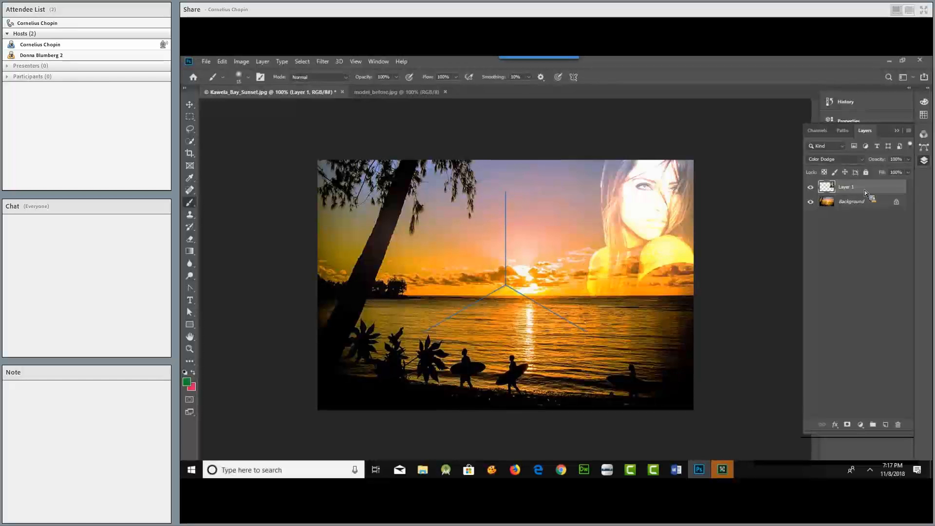
left_click(887, 425)
left_click(887, 426)
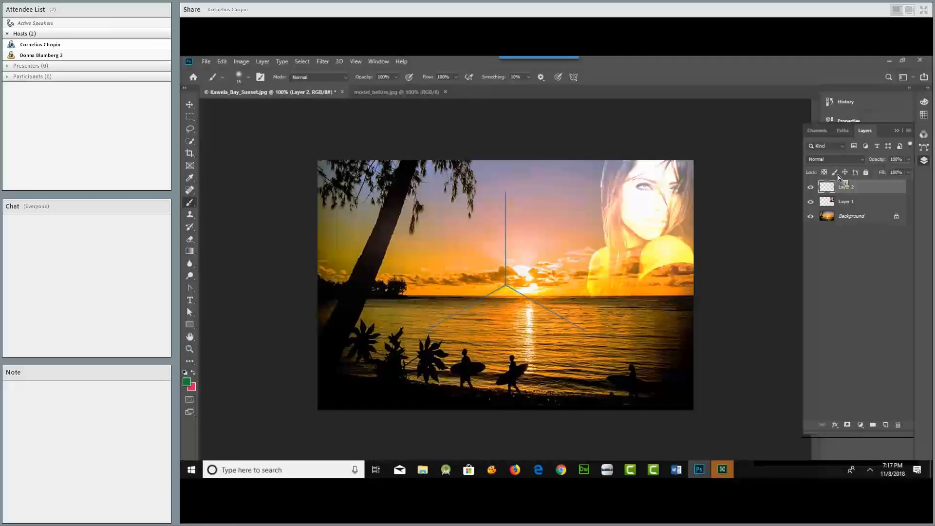
left_click_drag(511, 238, 563, 240)
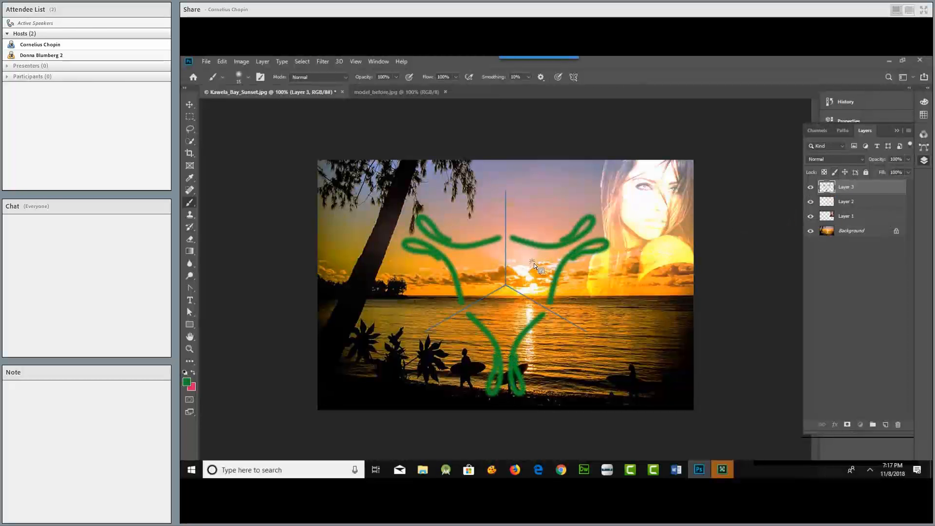
key("alt+bracketleft")
left_click_drag(480, 262, 505, 287)
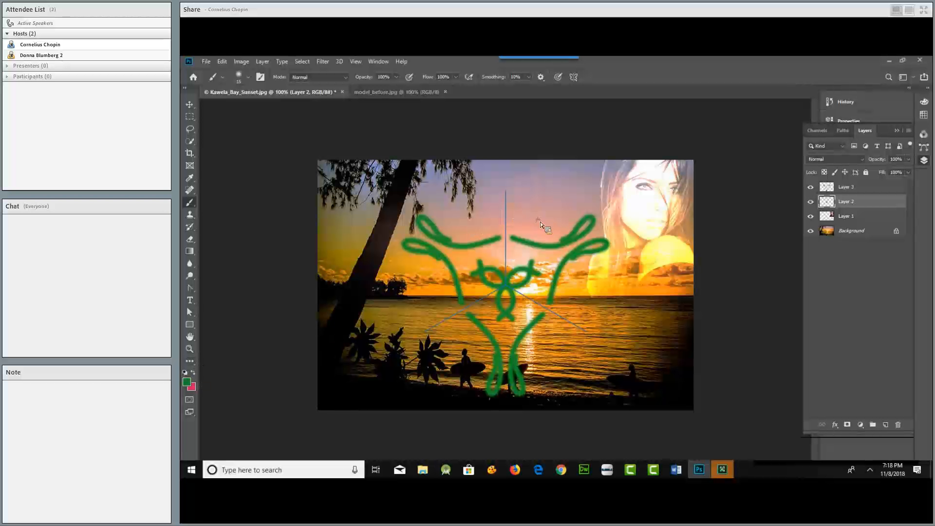
- Swap the foreground color to pinkish red and paint mandala strokes around and inside the green pattern on Layer 2
left_click_drag(495, 210, 539, 223)
left_click_drag(500, 267, 506, 283)
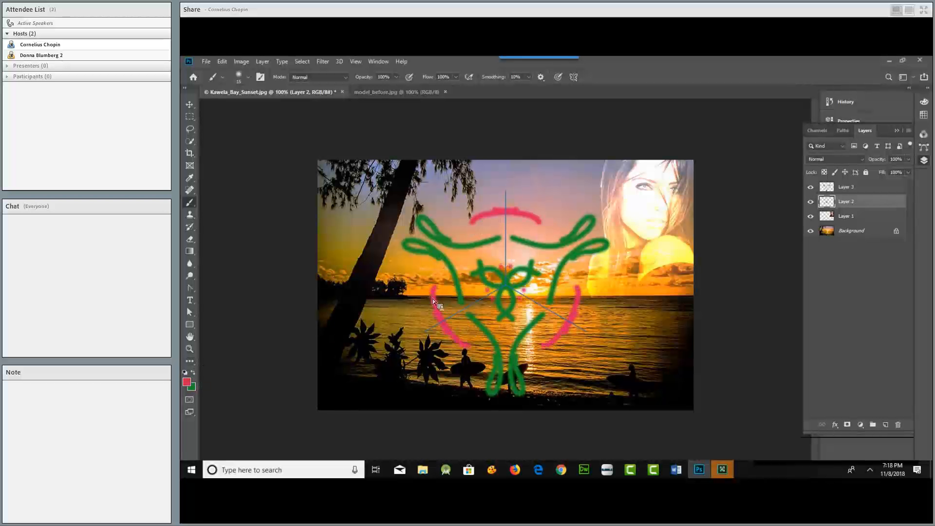
mouse_move(419, 247)
left_mouse_down()
mouse_move(507, 301)
mouse_move(534, 221)
left_mouse_up()
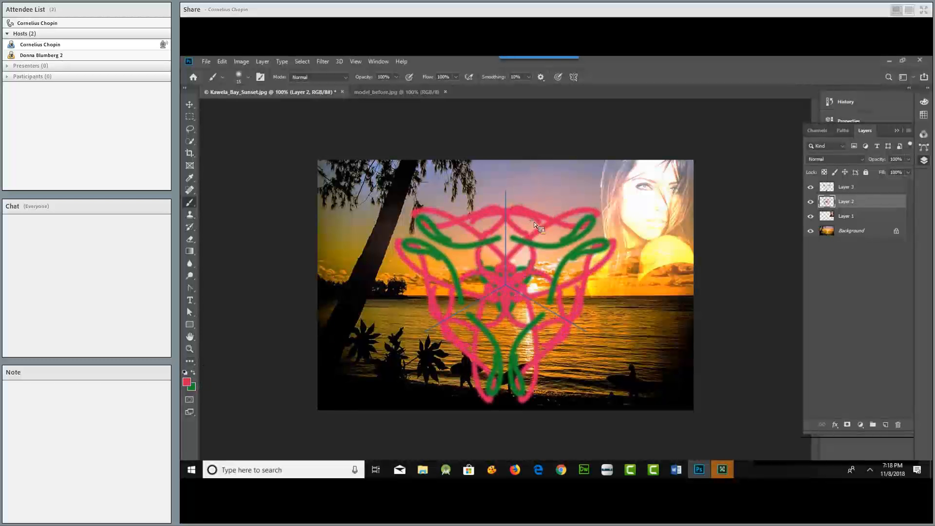
- Turn the paint symmetry off and delete the painted Layer 2 and Layer 3
left_click(573, 77)
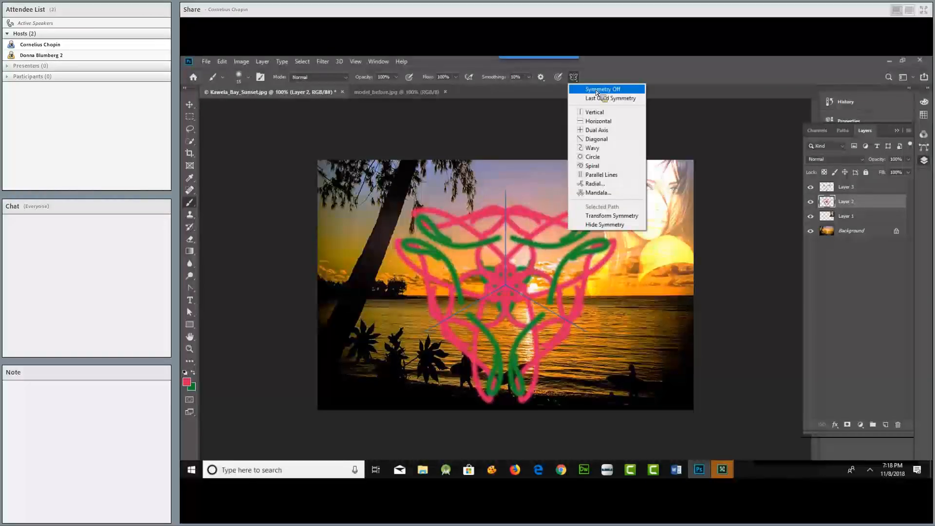
left_click(596, 91)
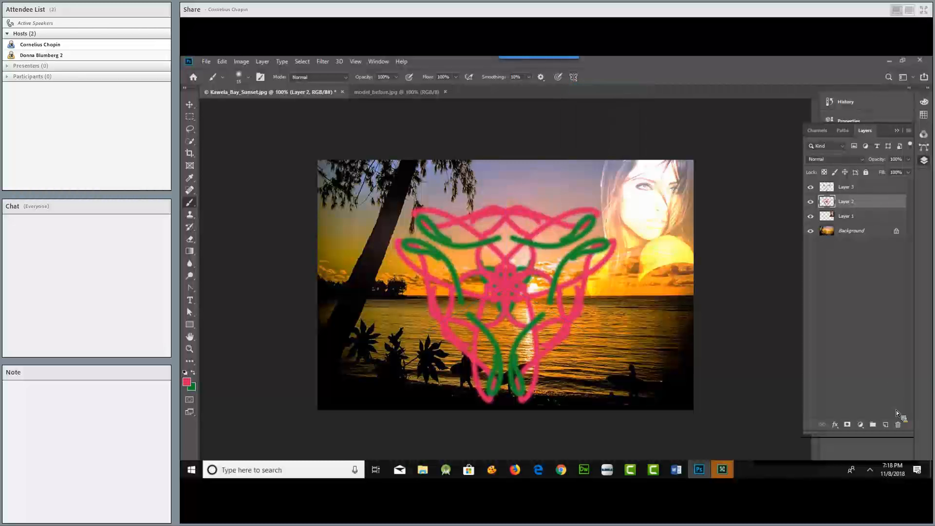
left_click_drag(879, 202, 898, 425)
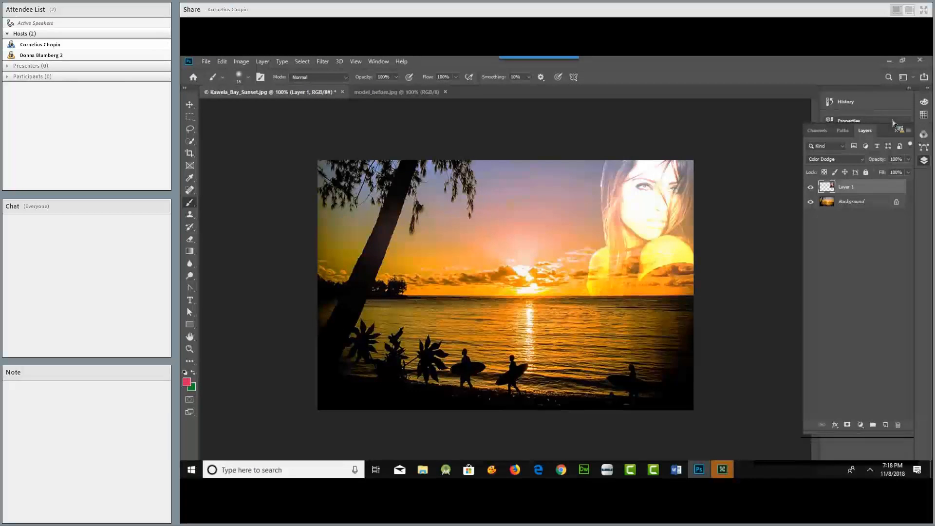
- Switch to the PS_2019_NEWFEATURES.docx notes in Word and read the New Frame Tool section
key("alt+Tab")
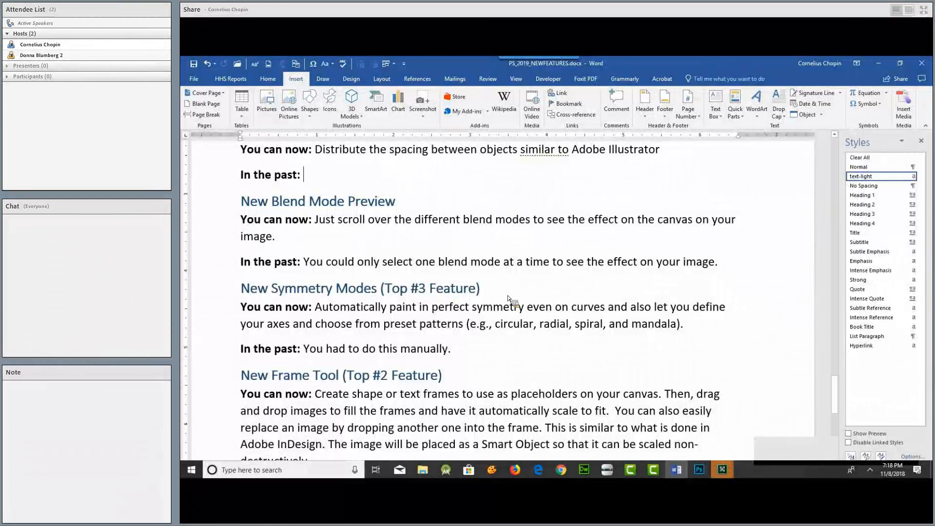
scroll(468, 300, "down", 3)
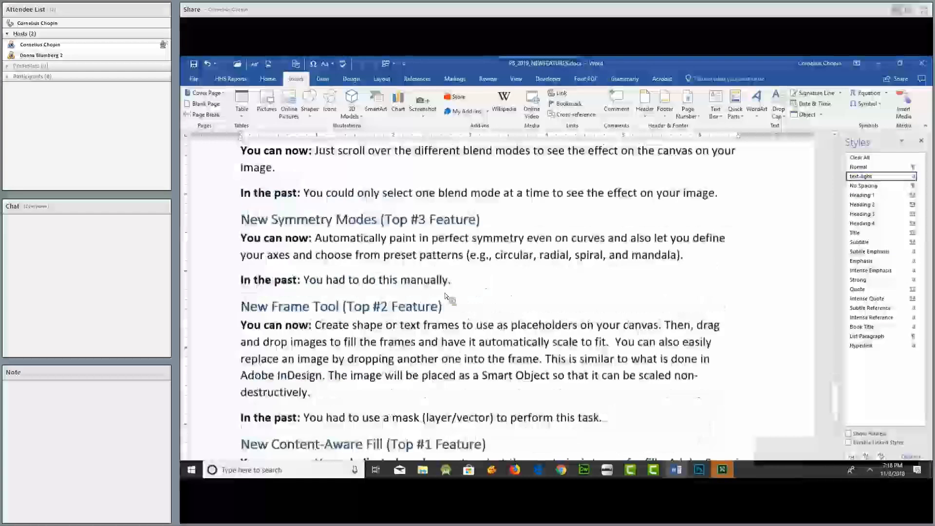
scroll(444, 292, "down", 2)
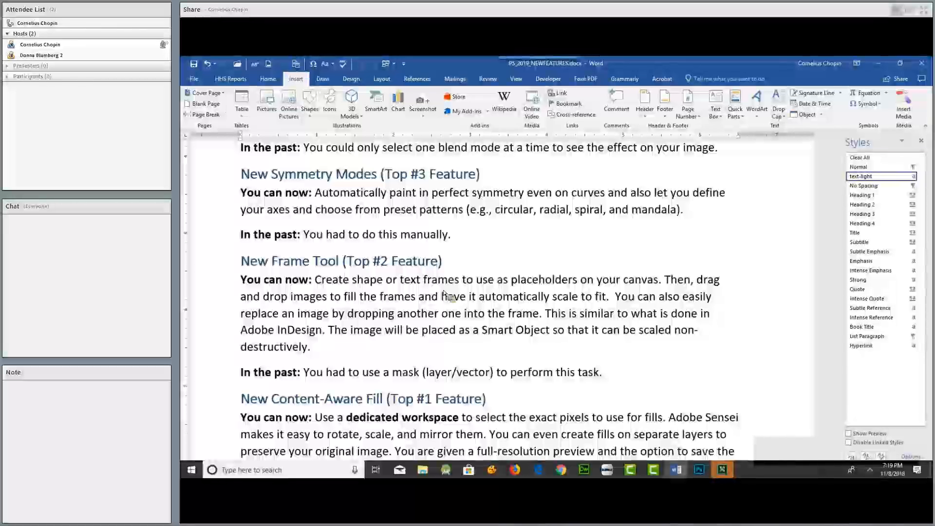
- Switch back to Photoshop and draw two rectangular frames side by side over the water with the Frame tool
key("alt+Tab")
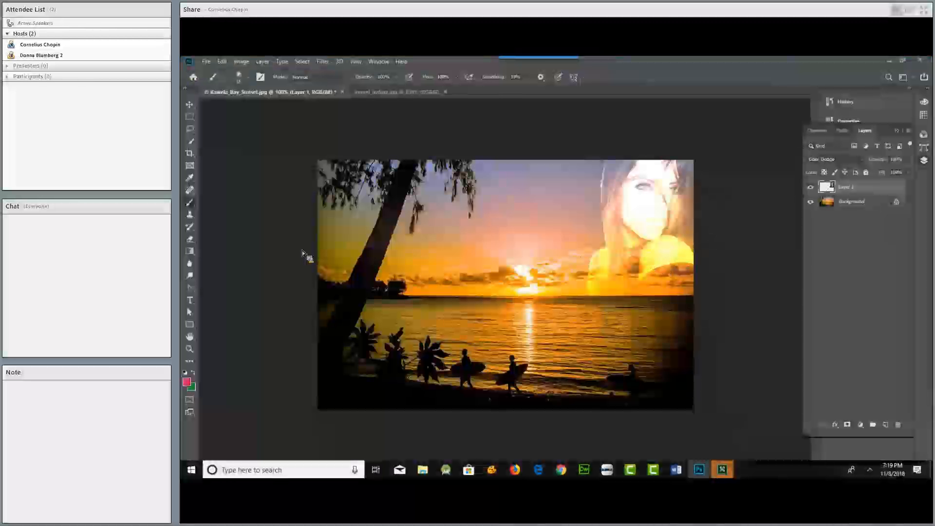
left_click(194, 165)
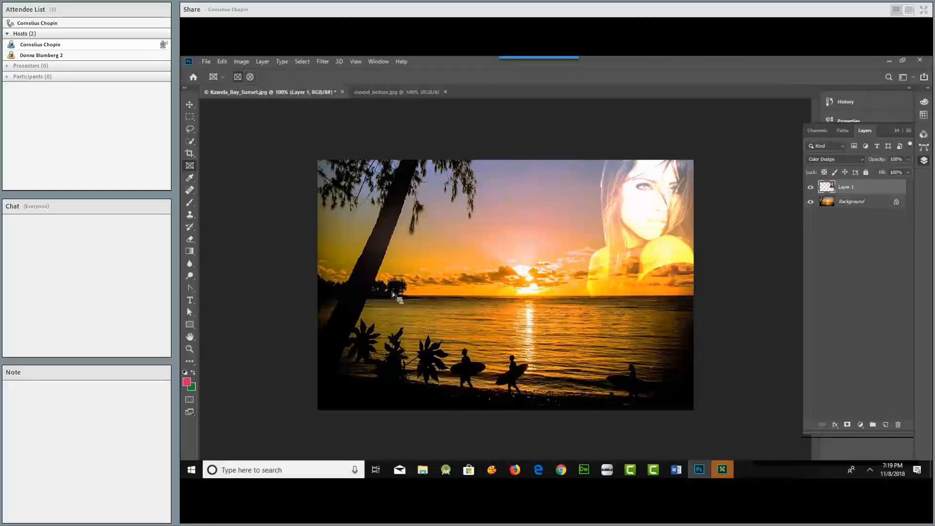
left_click_drag(391, 299, 470, 366)
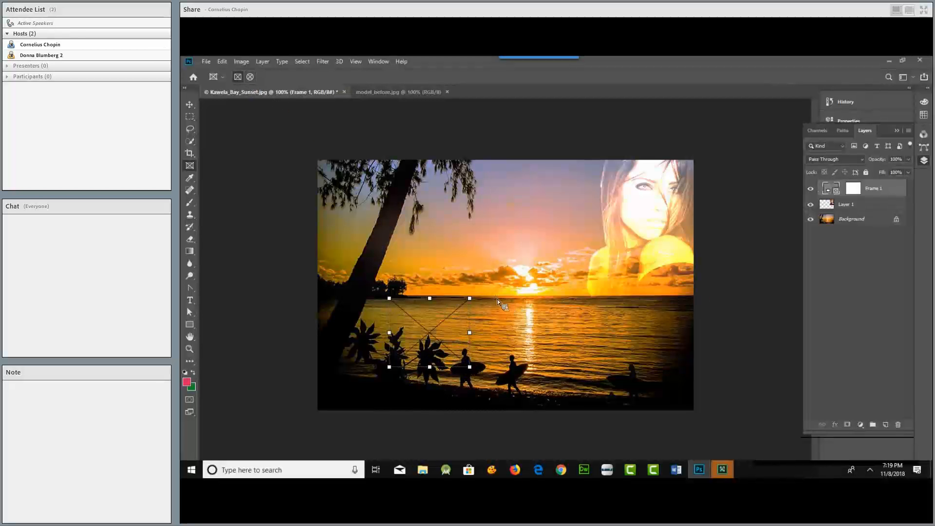
left_click_drag(495, 298, 585, 374)
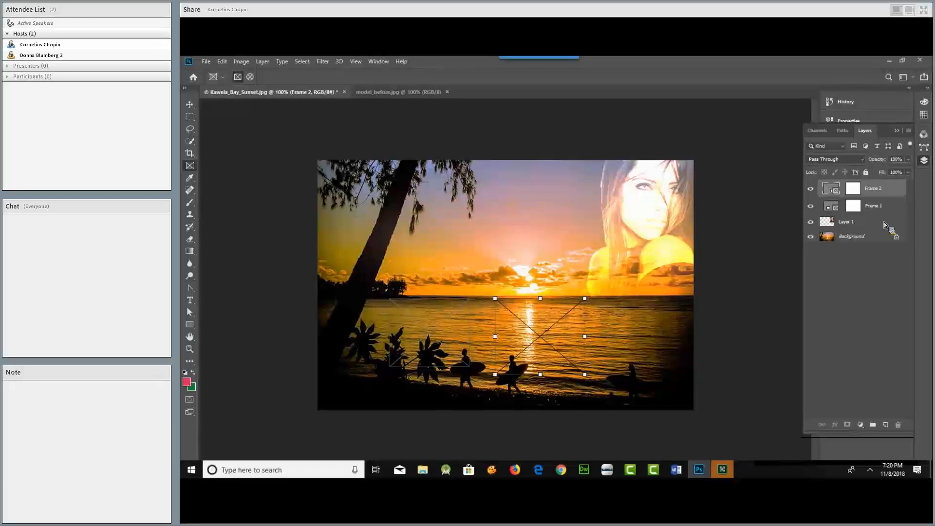
- Bring the ___AAUG MEETINT 110818 image folder window in front of the Photoshop canvas
key("alt+Tab")
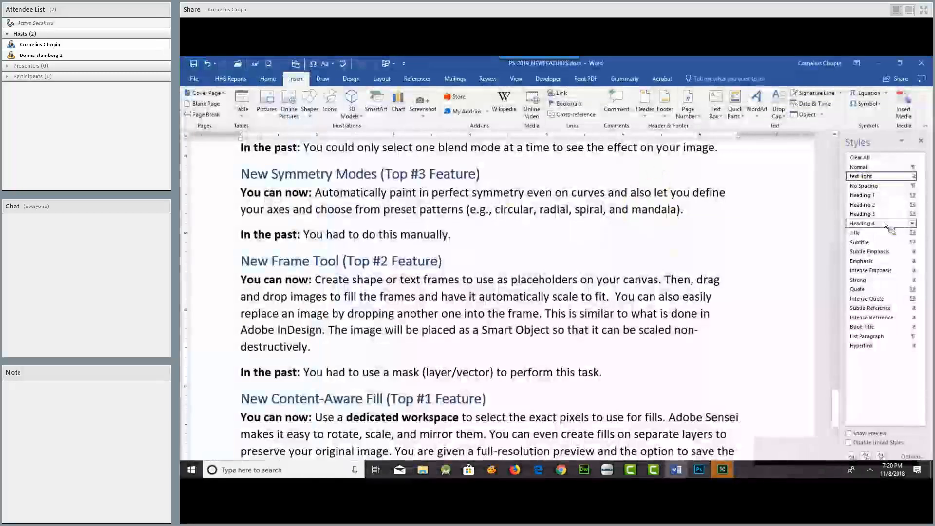
key("alt+Tab")
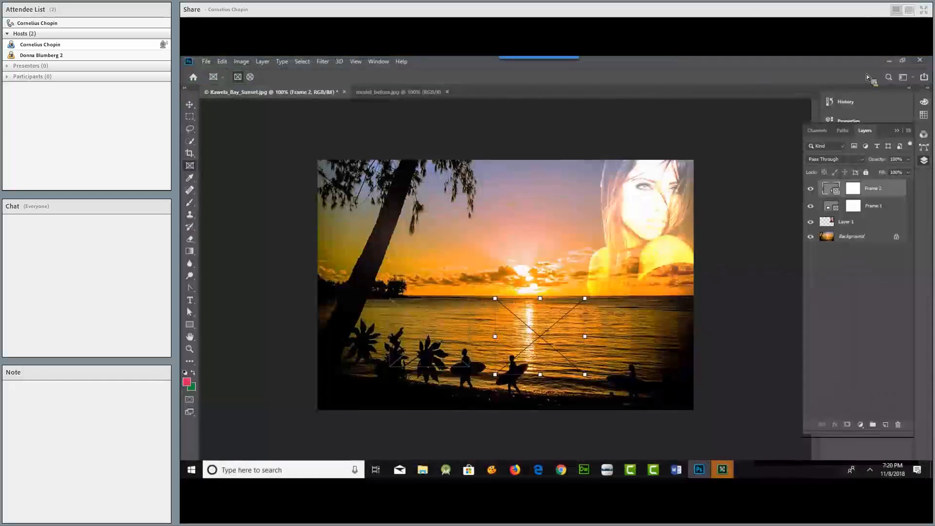
left_click(890, 61)
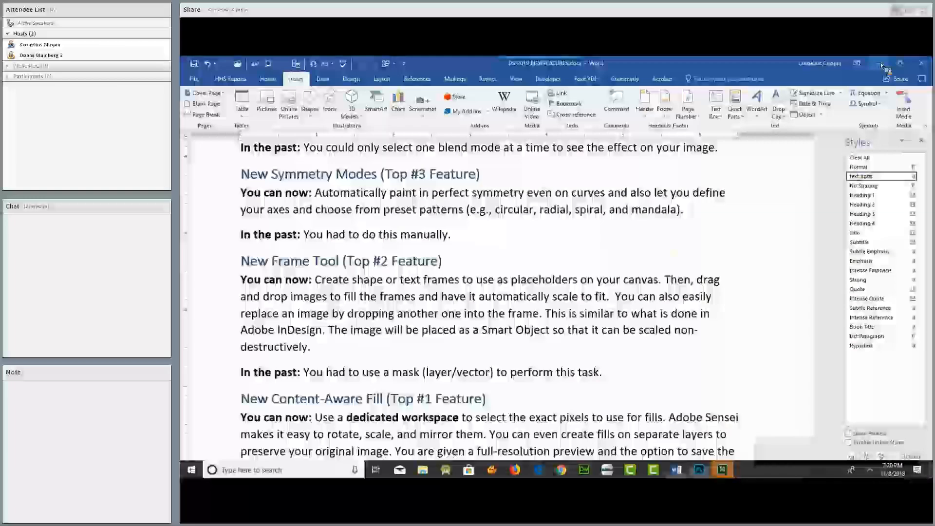
left_click(888, 61)
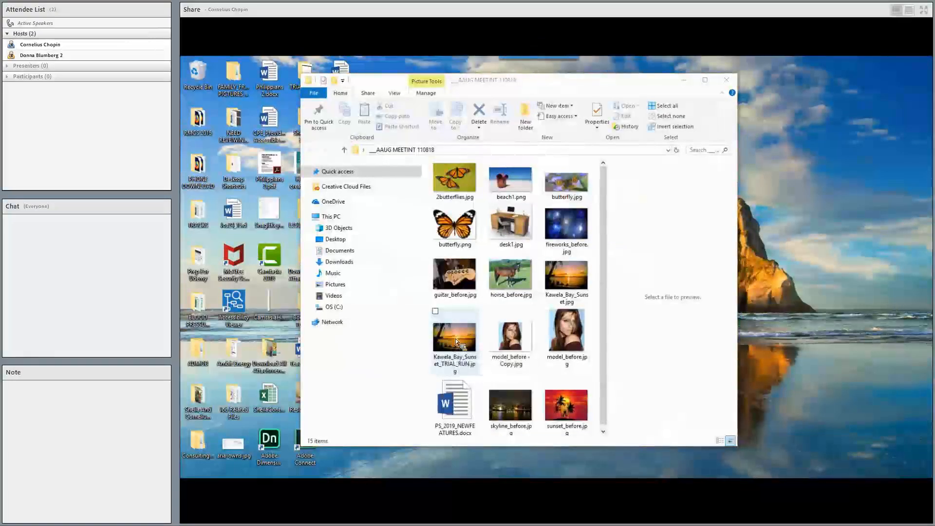
key("alt+Tab")
key("alt+Tab")
key("alt+Tab")
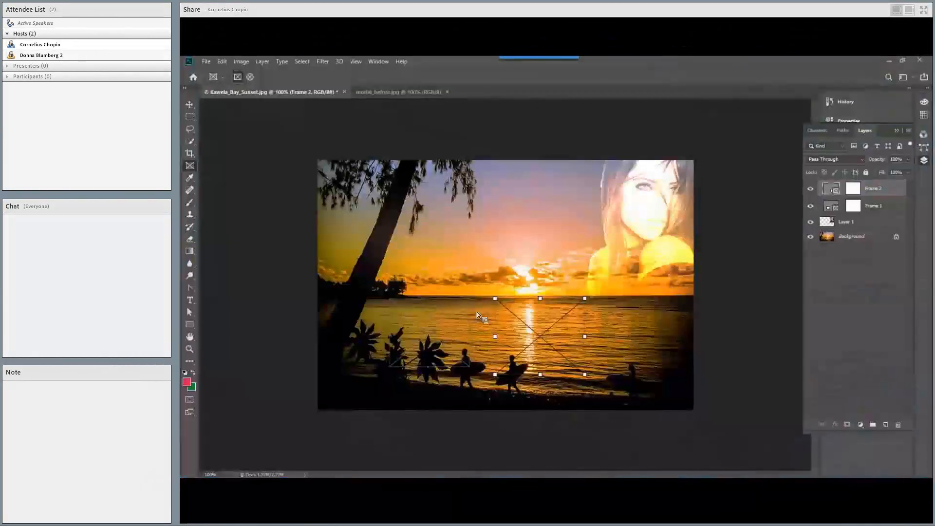
key("alt+Tab")
key("alt+Tab")
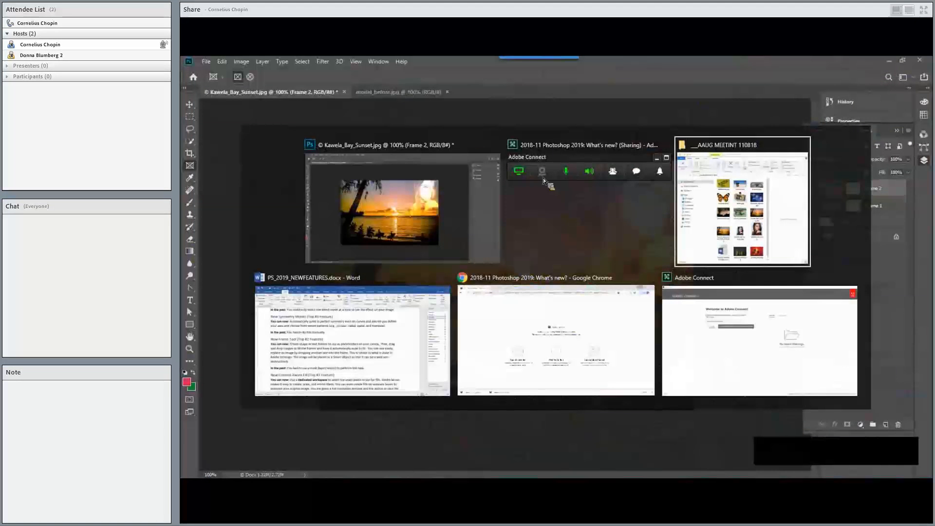
- Move the folder window aside to uncover the left frame and place sunset_before.jpg into that frame
mouse_move(471, 82)
left_mouse_down()
mouse_move(666, 209)
mouse_move(674, 180)
mouse_move(638, 152)
left_mouse_up()
left_click_drag(576, 153, 564, 151)
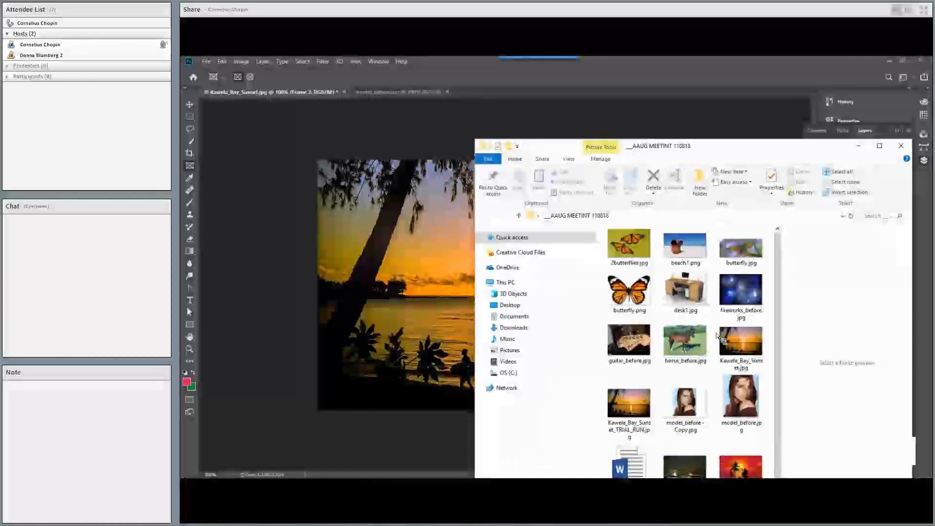
left_click_drag(751, 152, 775, 103)
left_click_drag(772, 417, 434, 332)
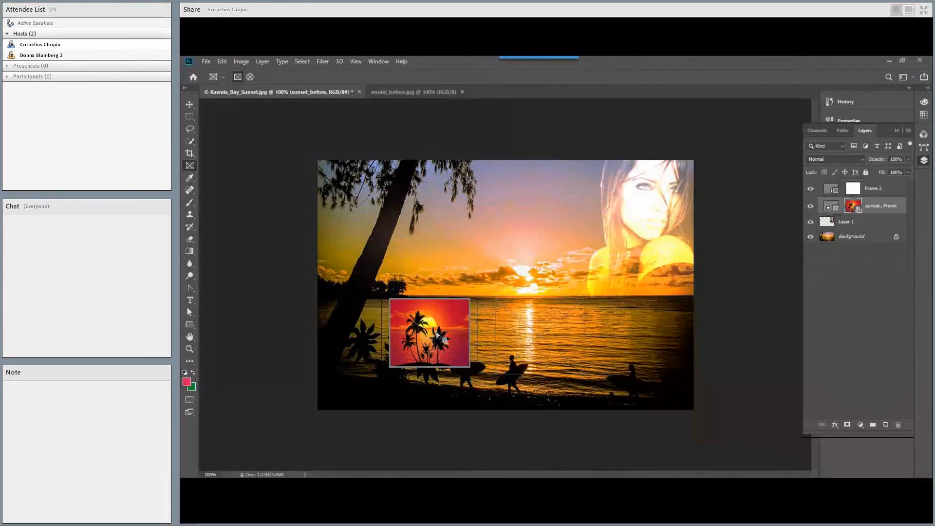
- Bring the image folder back, move it clear of the right frame, and place skyline_before.jpg into that frame
key("alt+Tab")
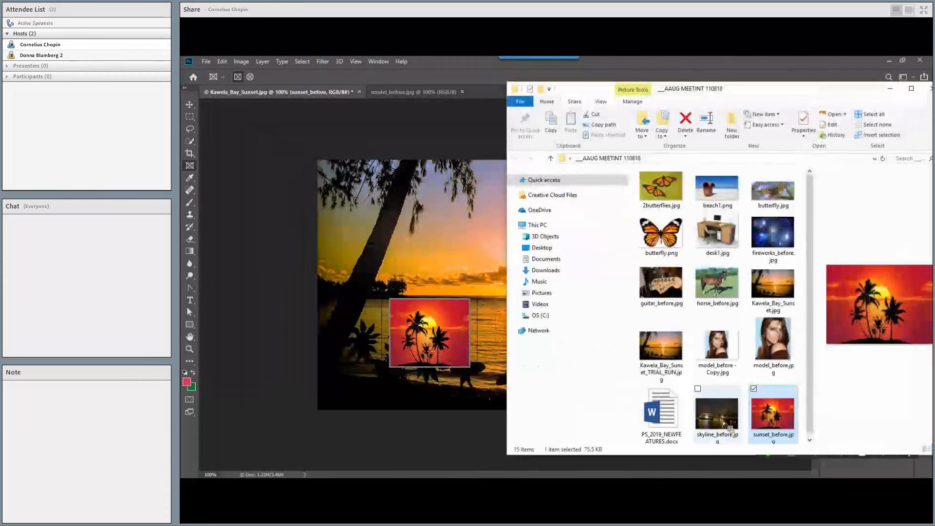
left_click(722, 420)
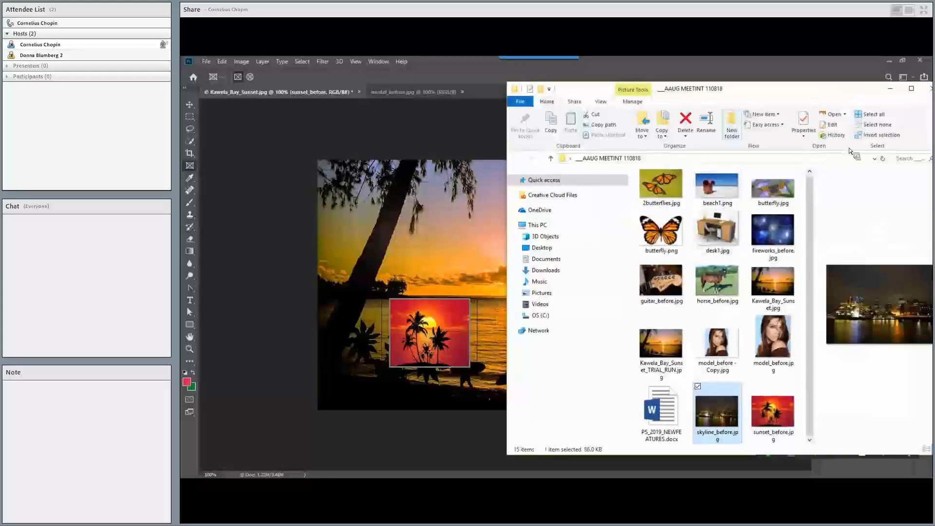
left_click_drag(748, 89, 849, 85)
left_click_drag(818, 410, 533, 332)
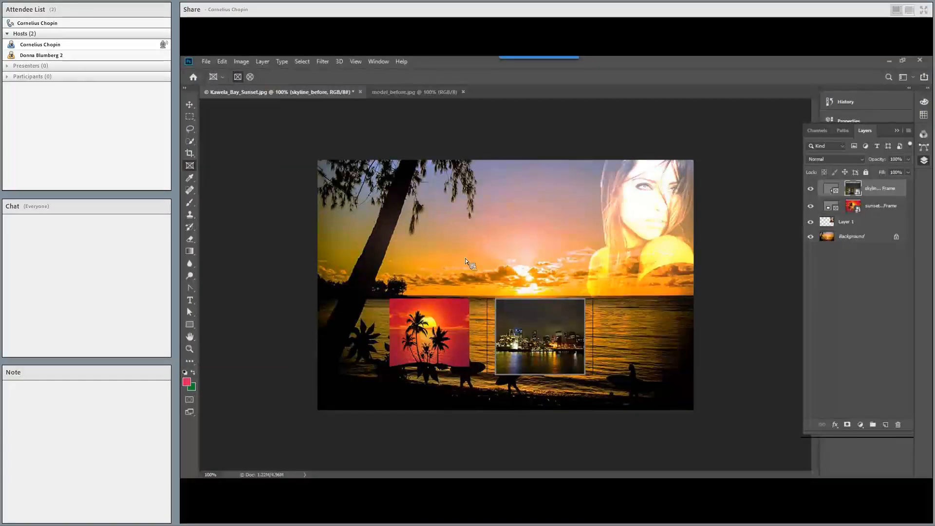
- Draw an elliptical frame in the sky beside the palm trunk and fill it with fireworks_before.jpg from the image folder
left_click_drag(445, 211, 506, 269)
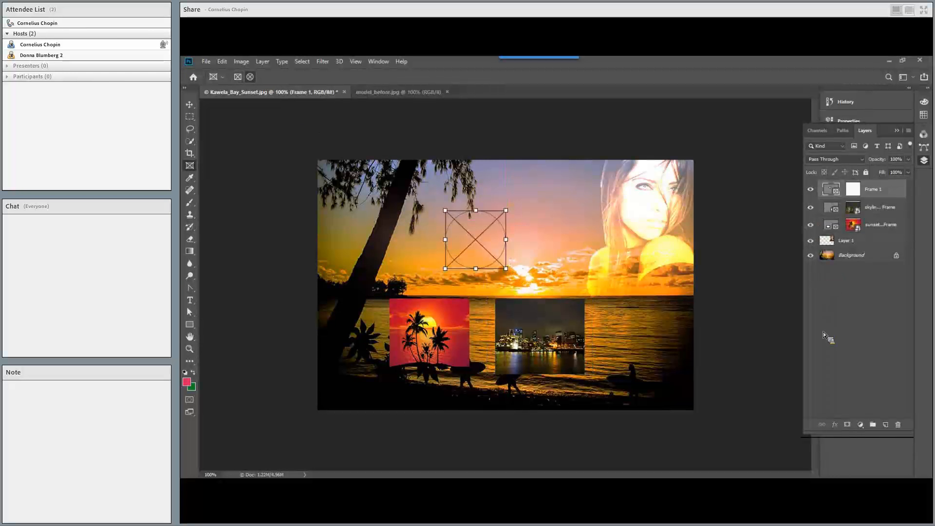
key("alt+Tab")
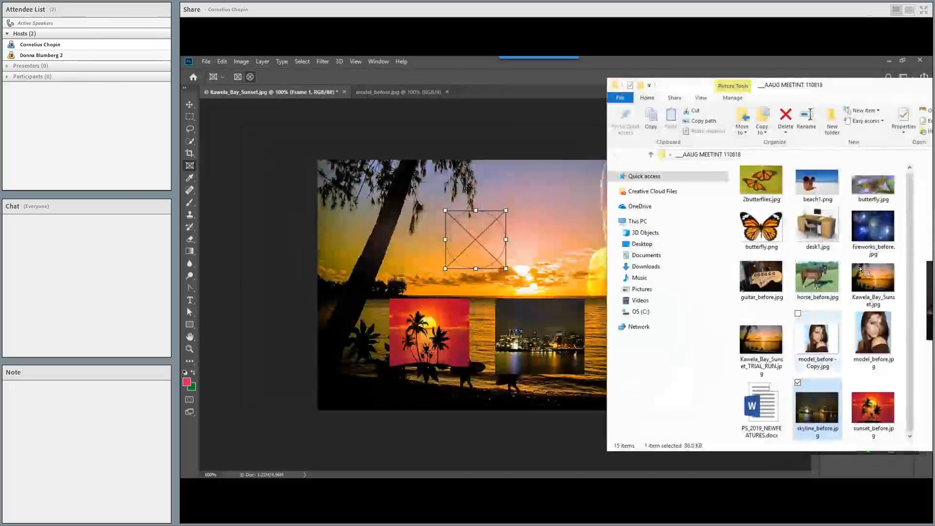
left_click_drag(873, 230, 478, 248)
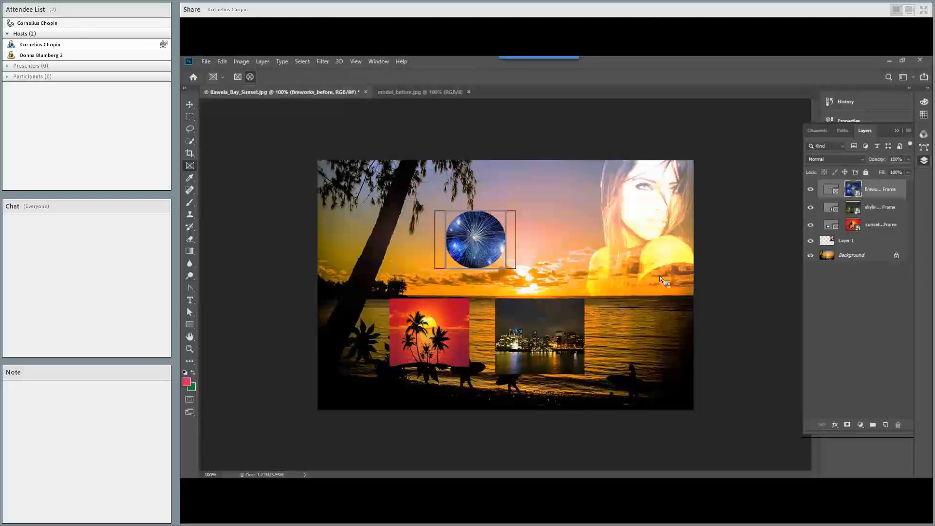
- Move the sunset_before frame into the sky above the sun and leave the skyline frame as the only visible frame
left_click(189, 106)
left_click(425, 314)
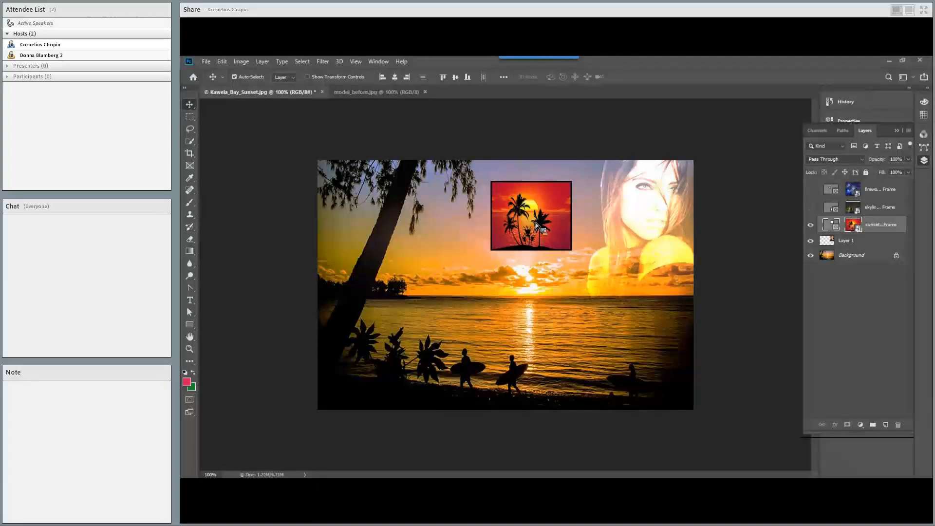
left_click(811, 207)
left_click(810, 225)
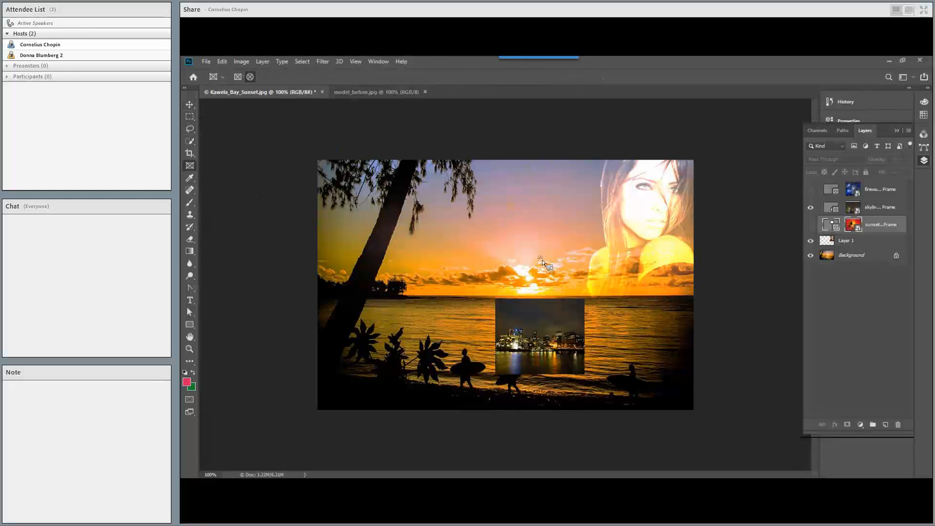
- Draw an elliptical frame in the sky above the sun and shrink it to about 1.7 in wide and 1.5 in high
left_click_drag(476, 199, 564, 284)
key("alt+Tab")
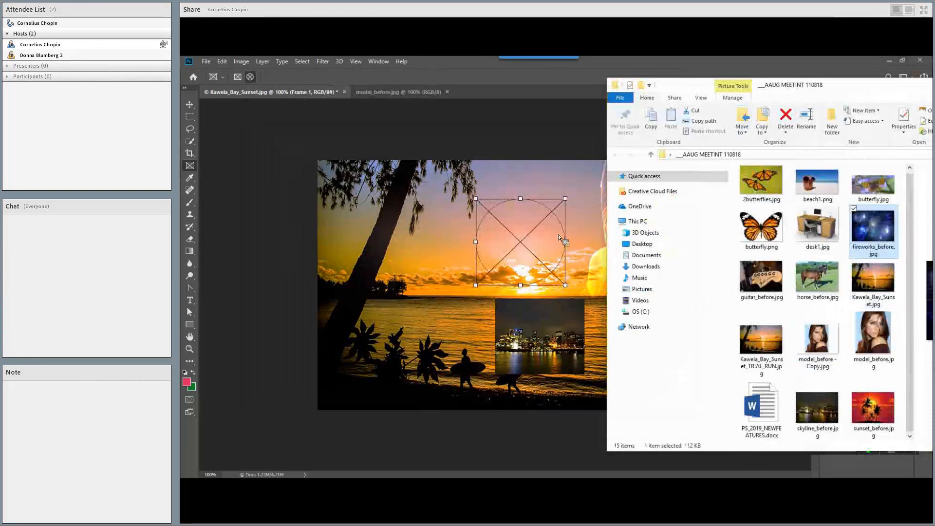
left_click_drag(840, 86, 872, 91)
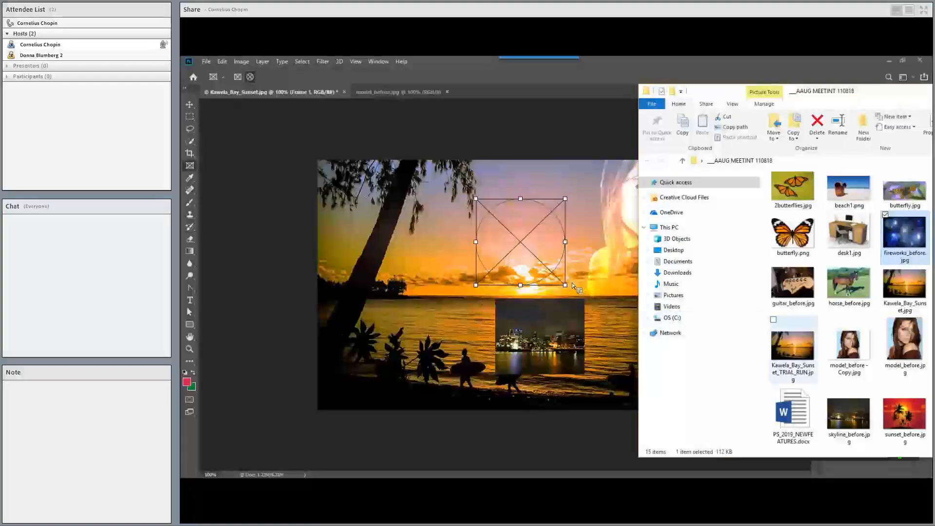
left_click_drag(567, 286, 534, 251)
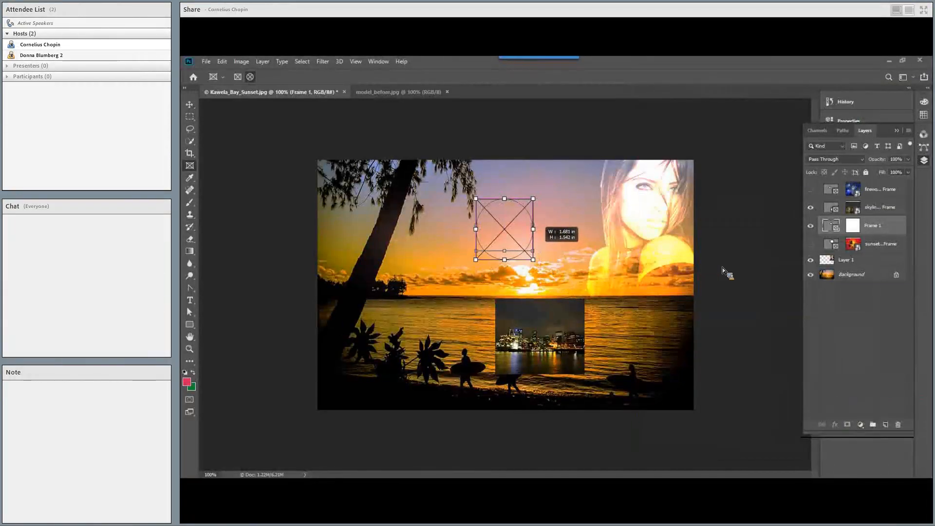
- Place skyline_before.jpg from the image folder into the new elliptical frame, and replace it with model_before - Copy.jpg
key("alt+Tab")
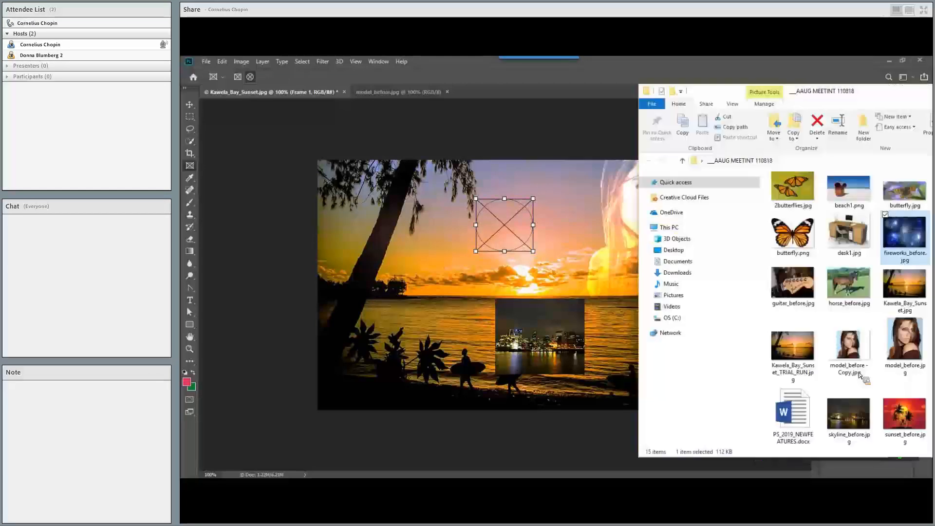
left_click_drag(822, 411, 509, 229)
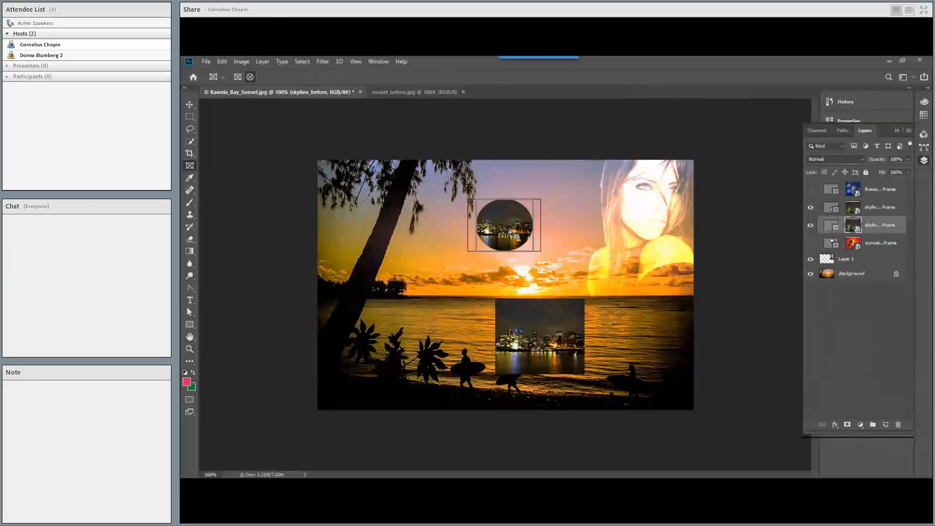
key("alt+Tab")
left_click_drag(849, 344, 554, 305)
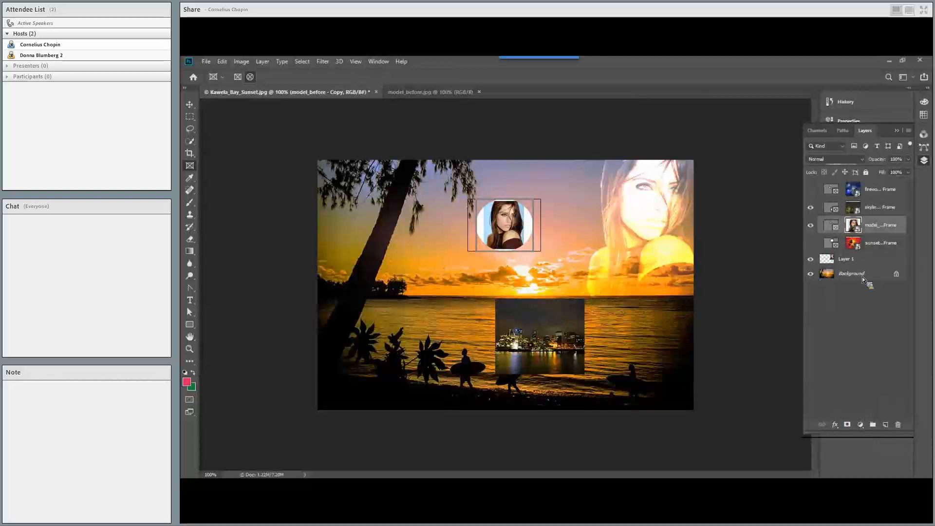
- Replace the elliptical frame's image with sunset_before.jpg from the image folder
key("alt+Tab")
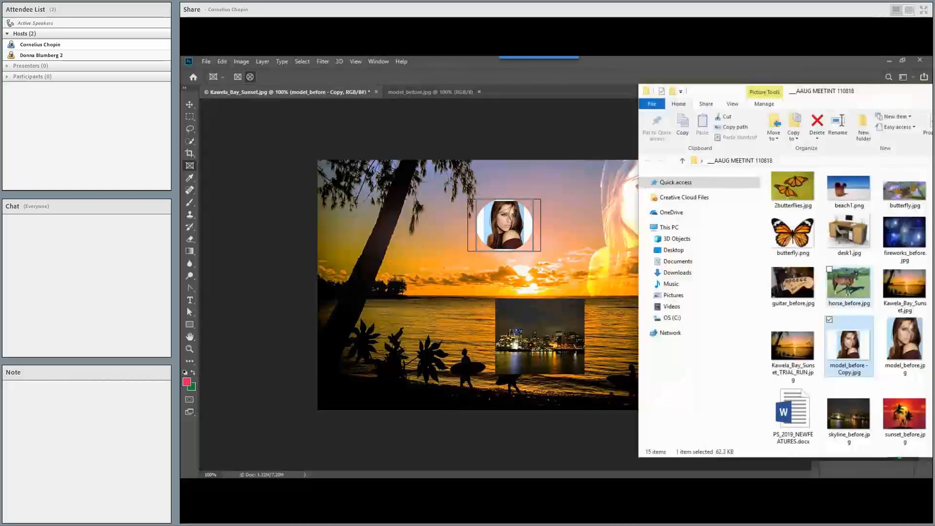
left_click_drag(903, 415, 512, 246)
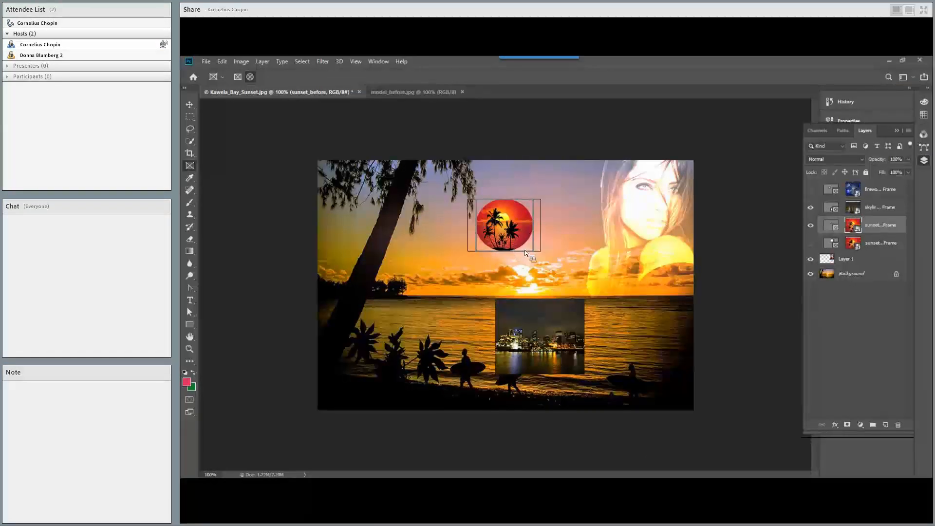
left_click(537, 337)
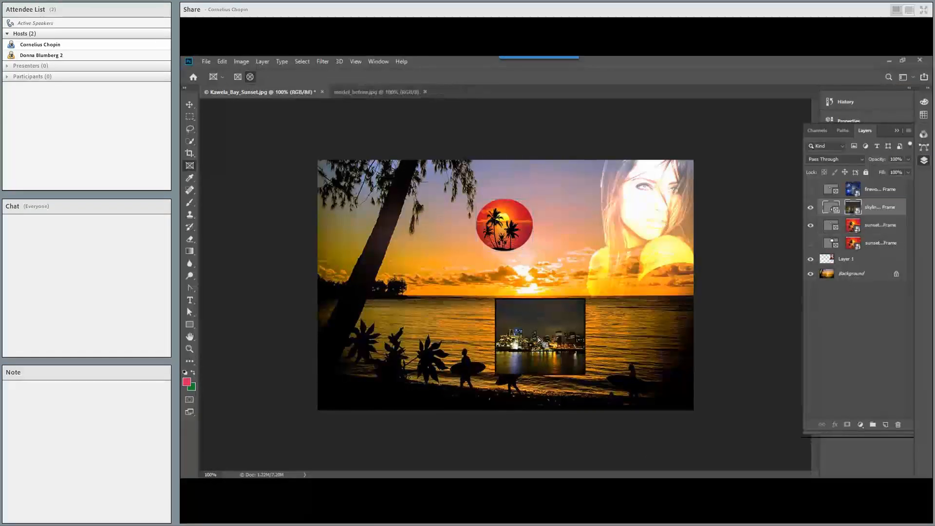
key("alt+Tab")
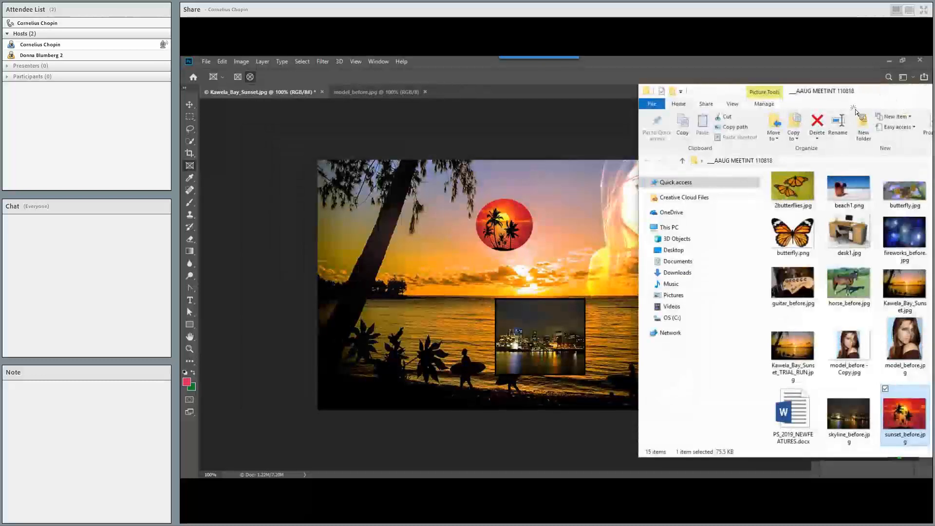
left_click_drag(845, 101, 759, 110)
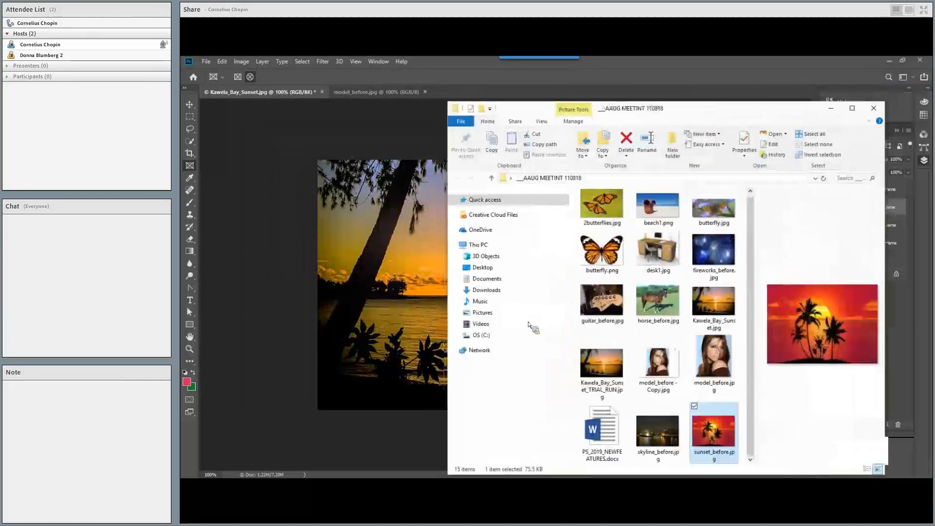
key("alt+Tab")
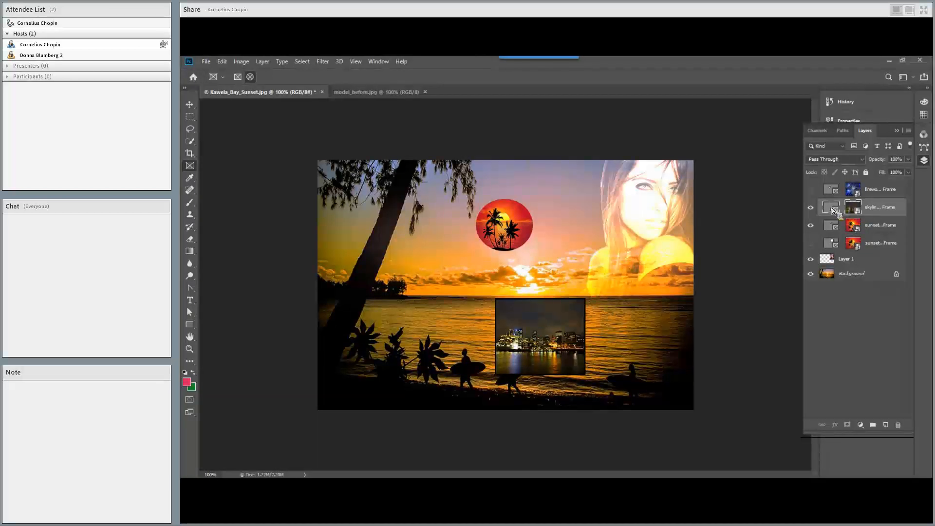
- Scale only the skyline image inside its rectangular frame to about 89% and reposition it so the city buildings fill the frame
left_click(858, 209)
left_click(855, 209)
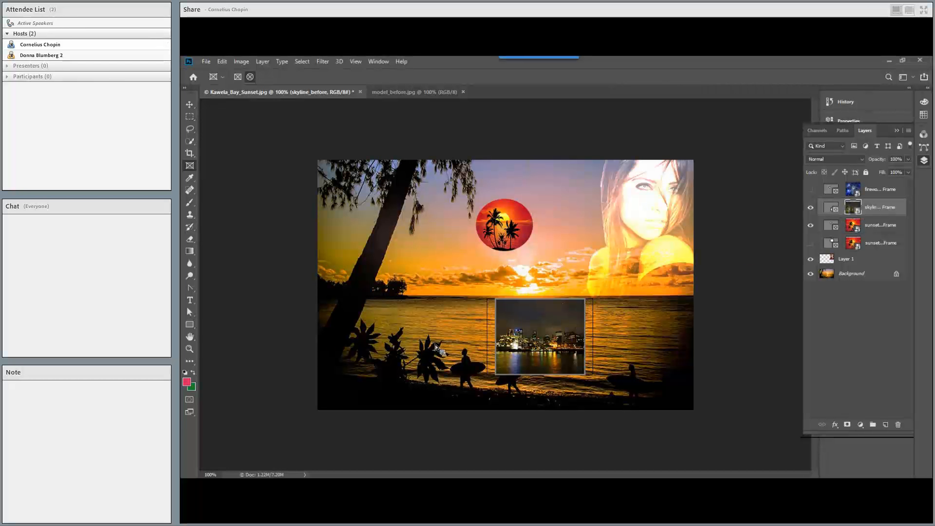
key("ctrl+t")
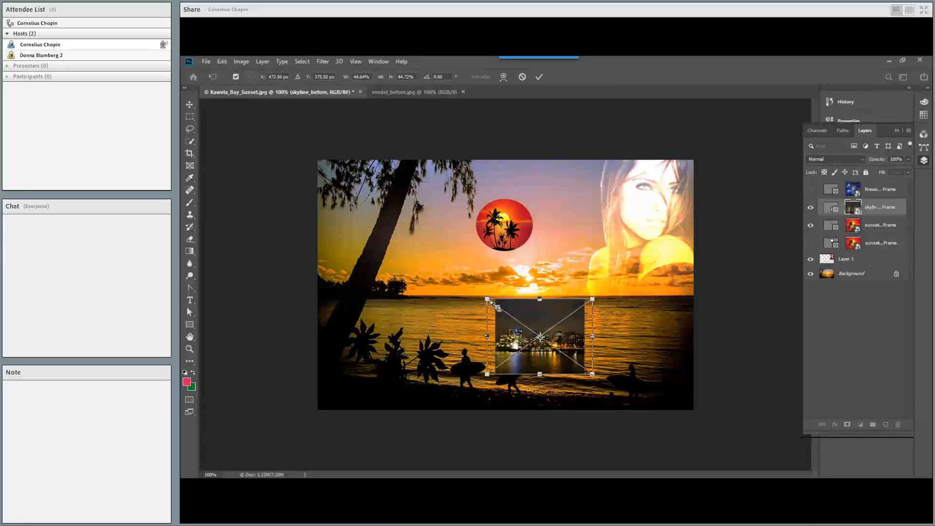
left_click_drag(487, 299, 382, 224)
left_click_drag(539, 320, 609, 351)
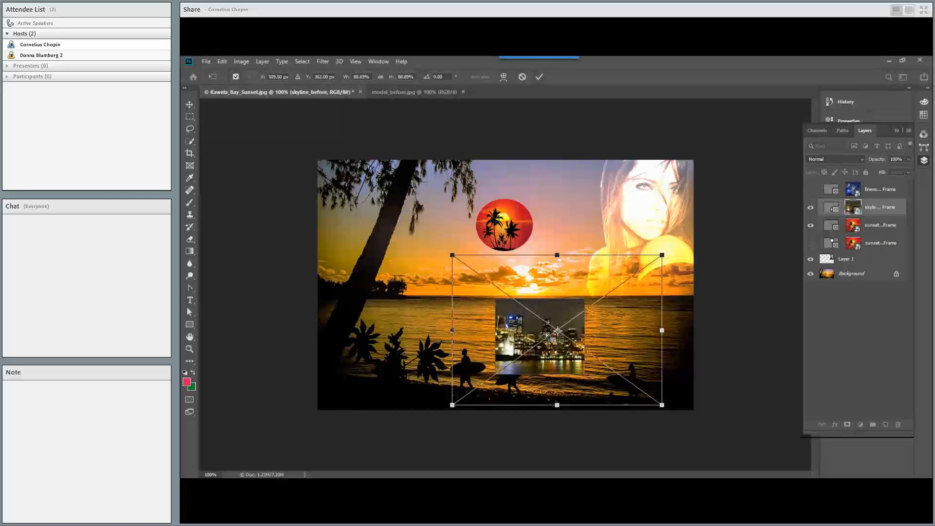
left_click_drag(522, 349, 506, 330)
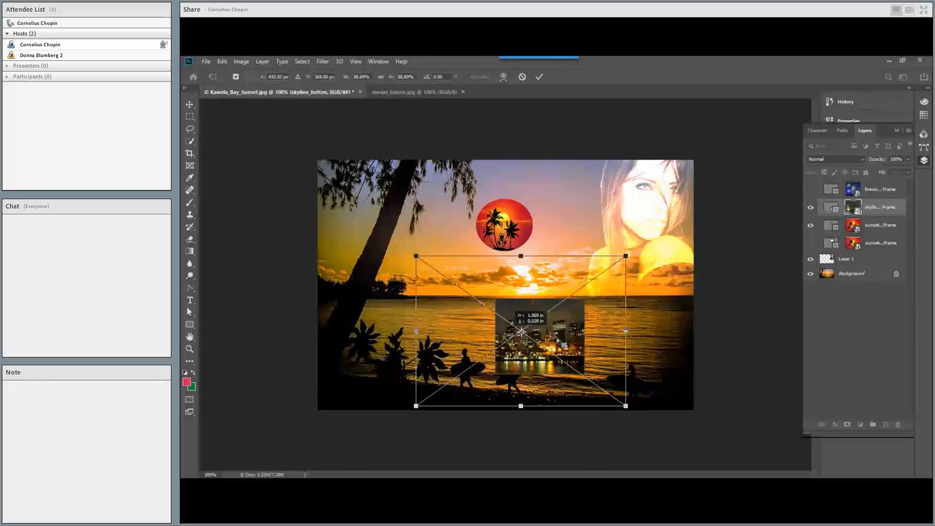
key("Return")
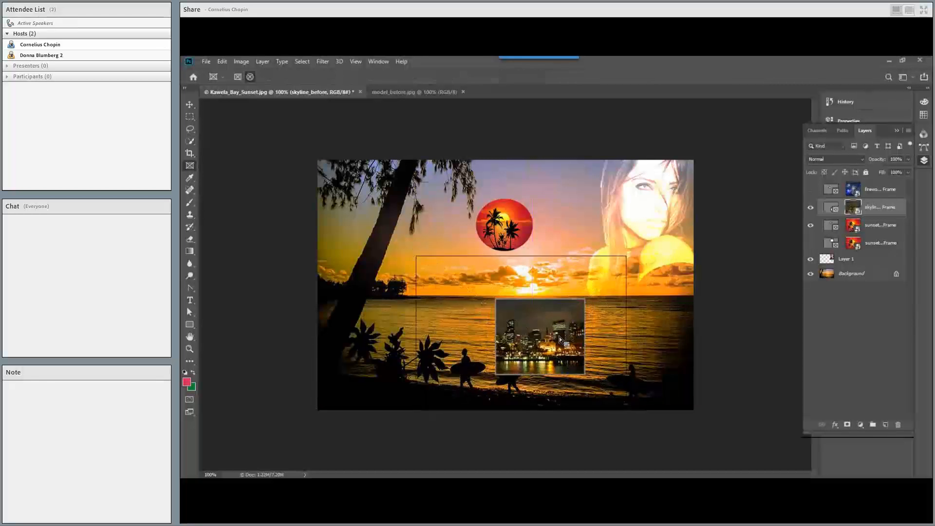
- Enlarge the skyline frame itself by extending its upper right and upper left corners outward, uncovering more of the city image
left_click(834, 204)
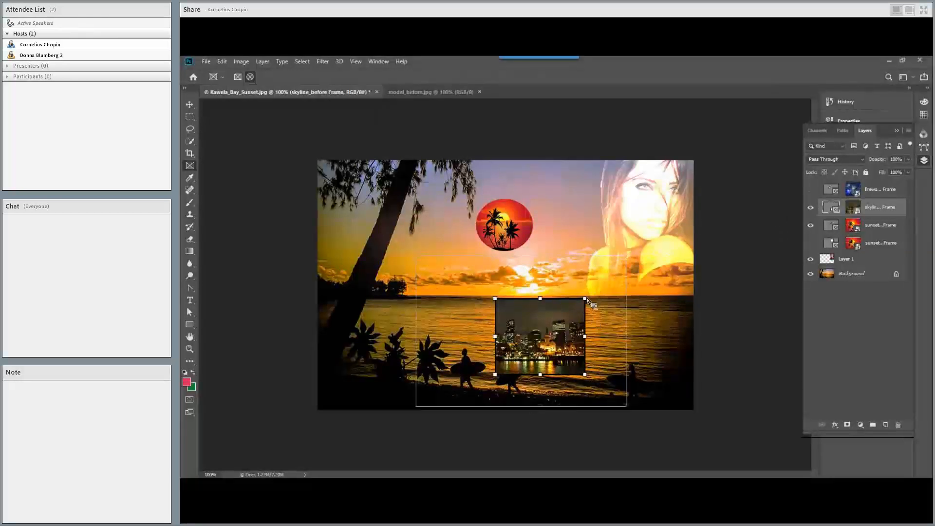
left_click_drag(589, 298, 611, 284)
key("ctrl+z")
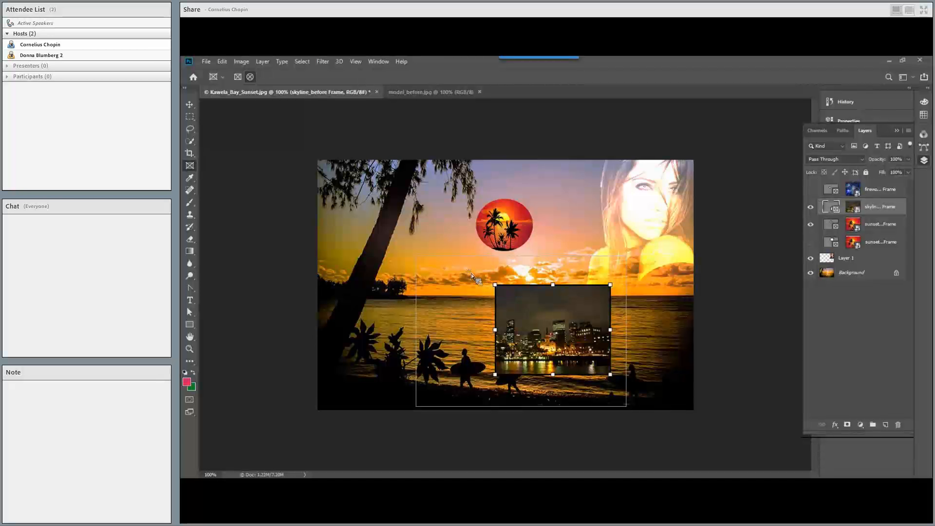
left_click_drag(496, 285, 458, 269)
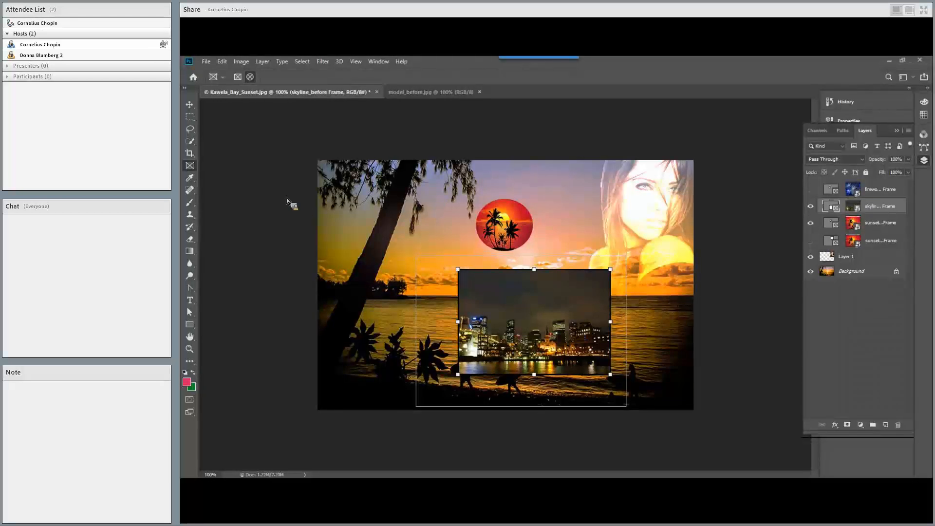
- Move the skyline frame together with its image around the photo, leaving it overlapping the photo's lower edge below the sun's reflection
key("v")
left_click(618, 306)
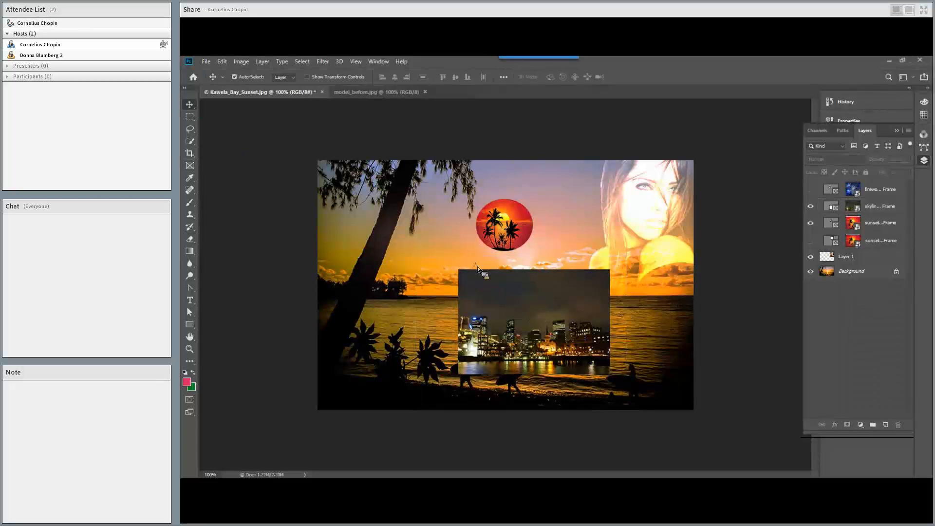
left_click_drag(529, 310, 440, 251)
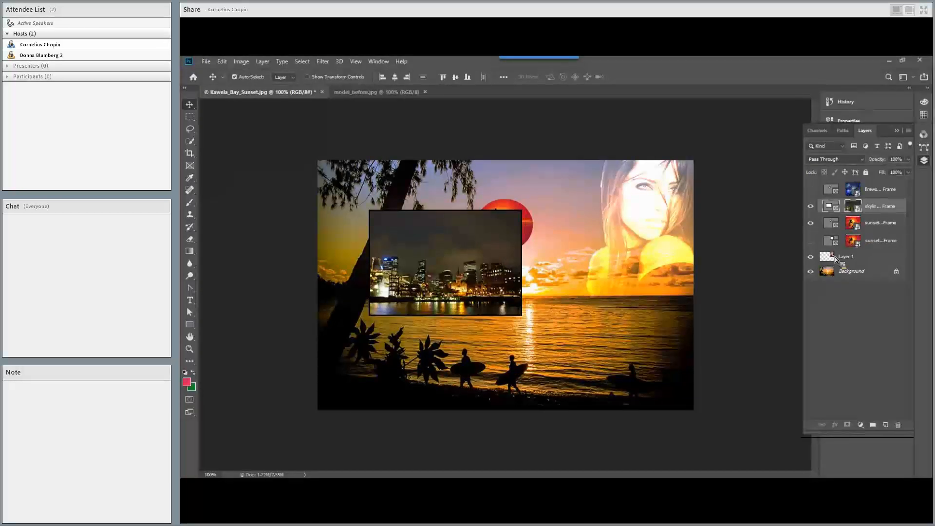
left_click_drag(457, 265, 537, 330)
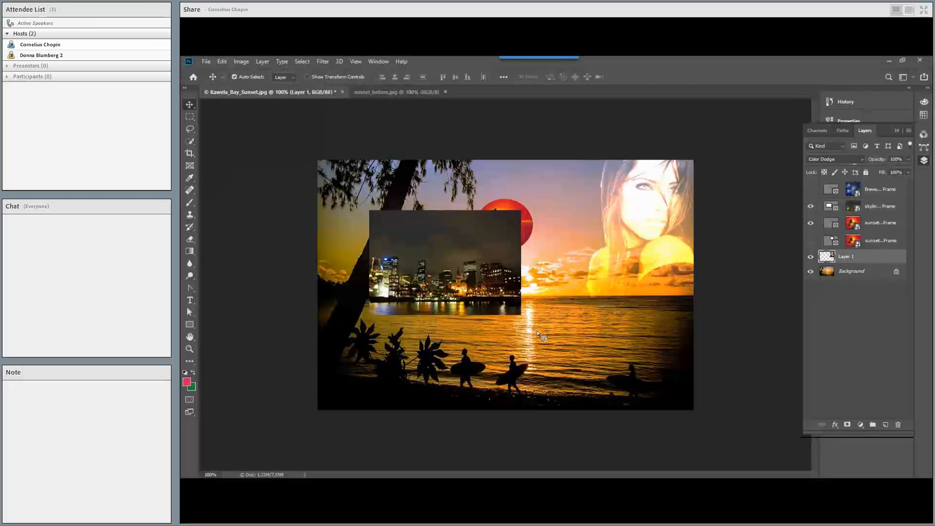
left_click_drag(382, 85, 595, 331)
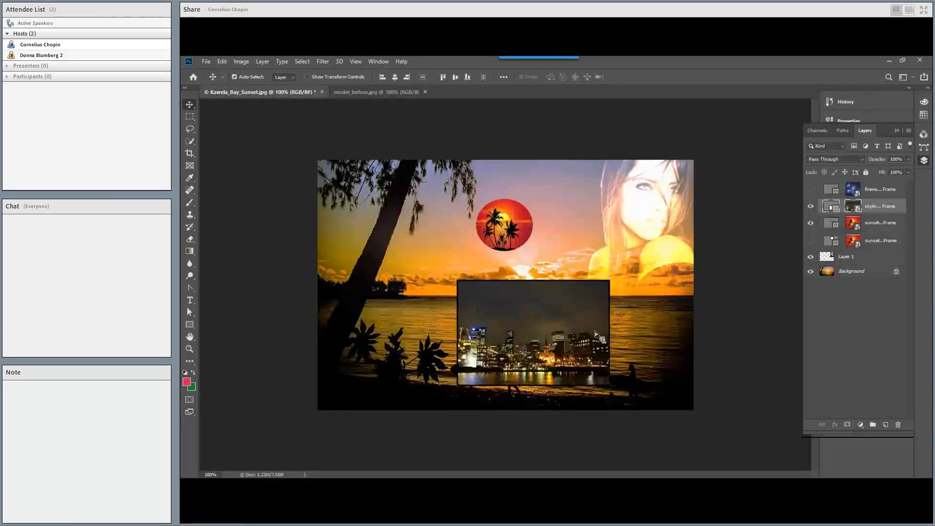
left_click_drag(571, 300, 577, 359)
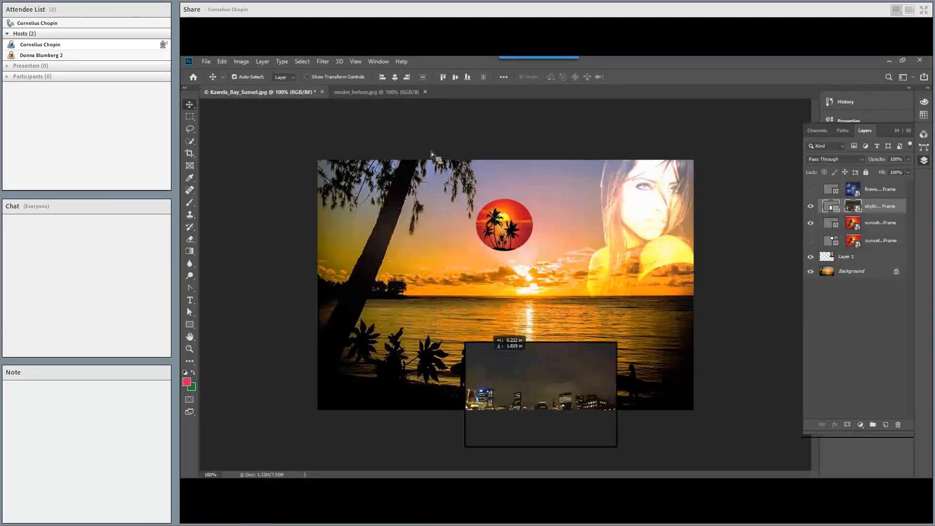
- Copy the portrait from model_before.jpg into the Kawela Bay sunset image as a new layer over the middle of the photo
left_click(383, 92)
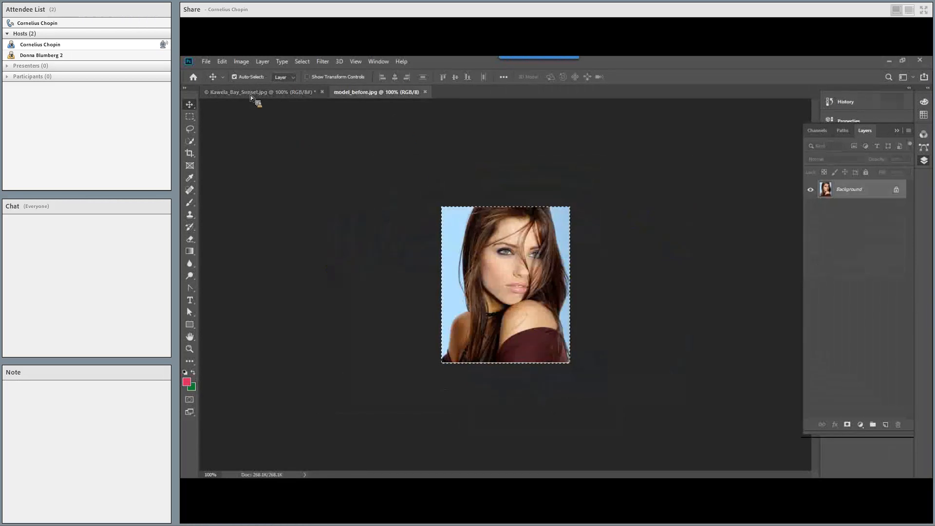
left_click(249, 95)
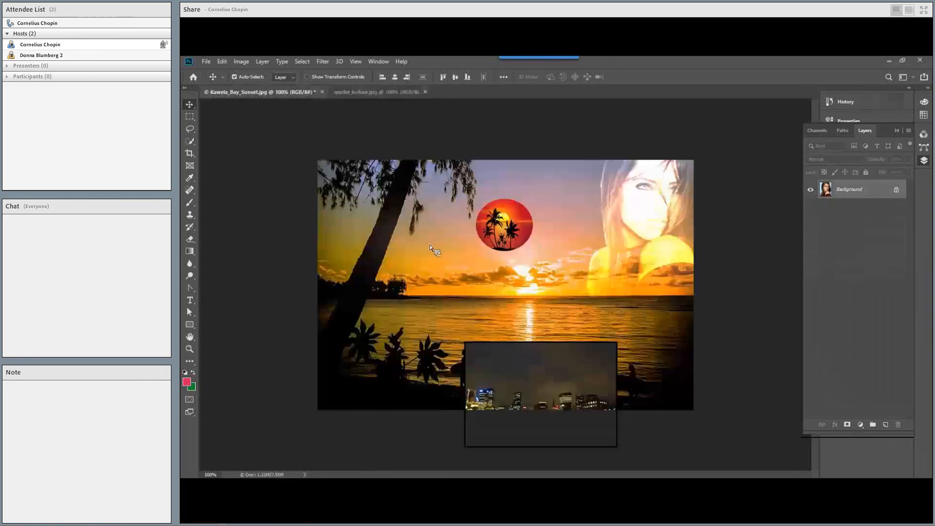
left_click_drag(430, 244, 443, 262)
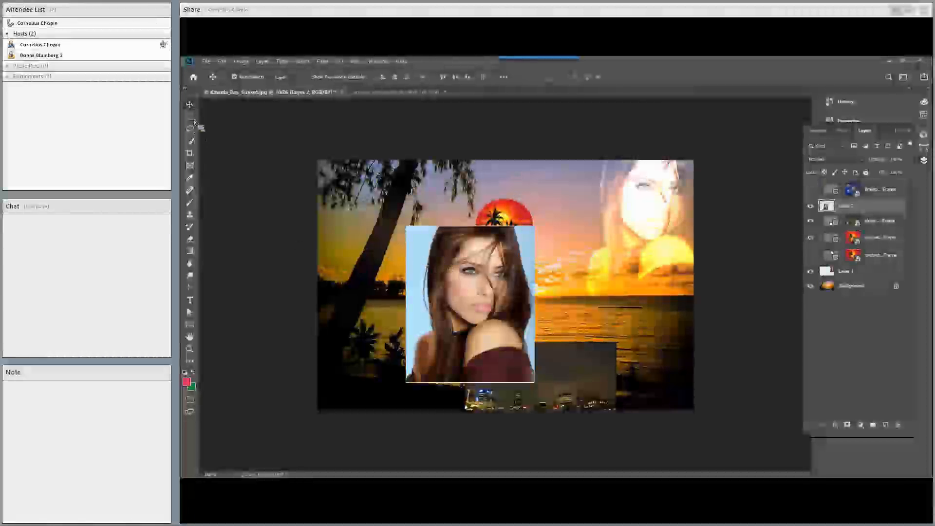
- Mask the portrait layer to a rectangle around the eyes and nose, and move the masked layer about 3.2 in to the right
key("m")
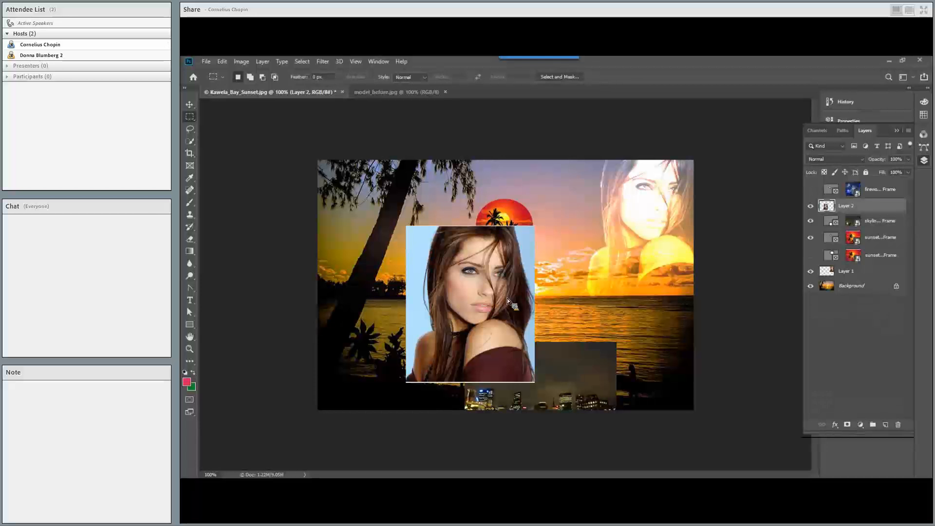
left_click_drag(437, 243, 506, 296)
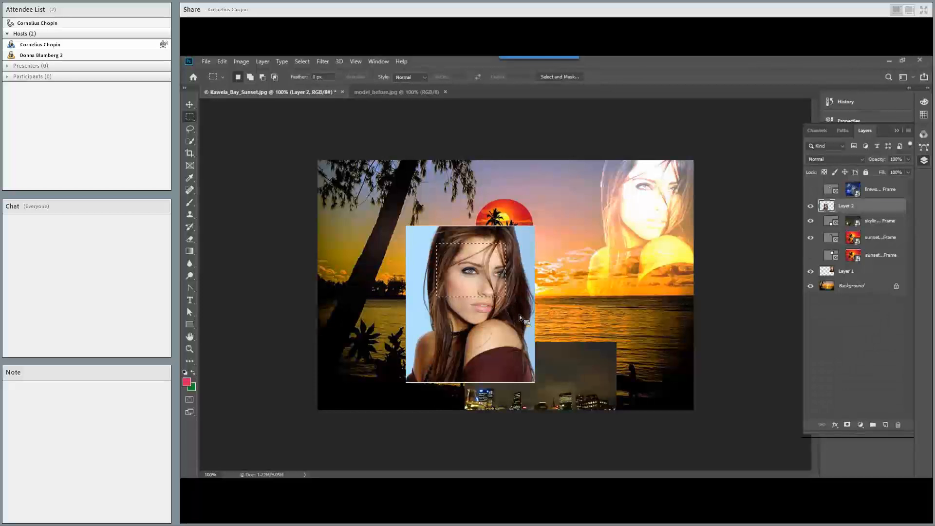
left_click(849, 428)
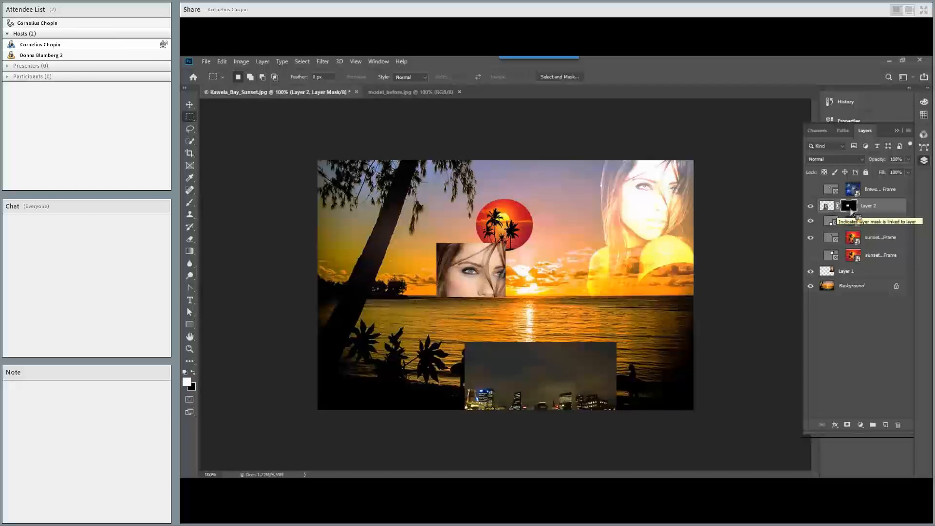
left_click(190, 106)
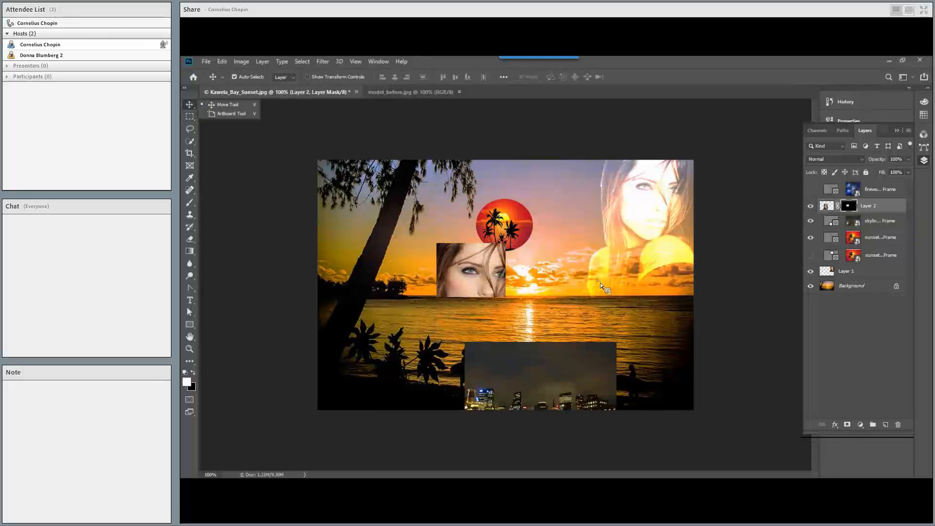
left_click_drag(572, 261, 540, 292)
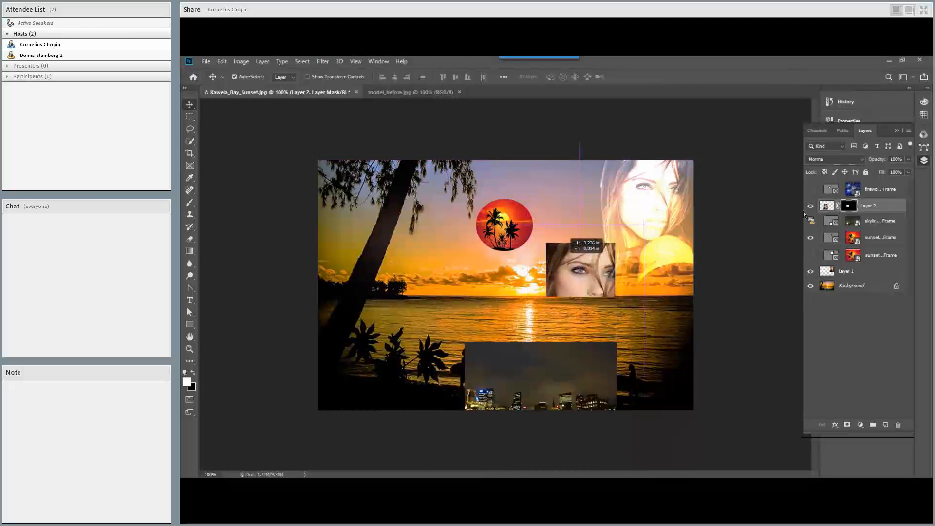
- Unlink the portrait from its layer mask, shift only the picture up and left within the masked area, and select the mask
left_click(829, 209)
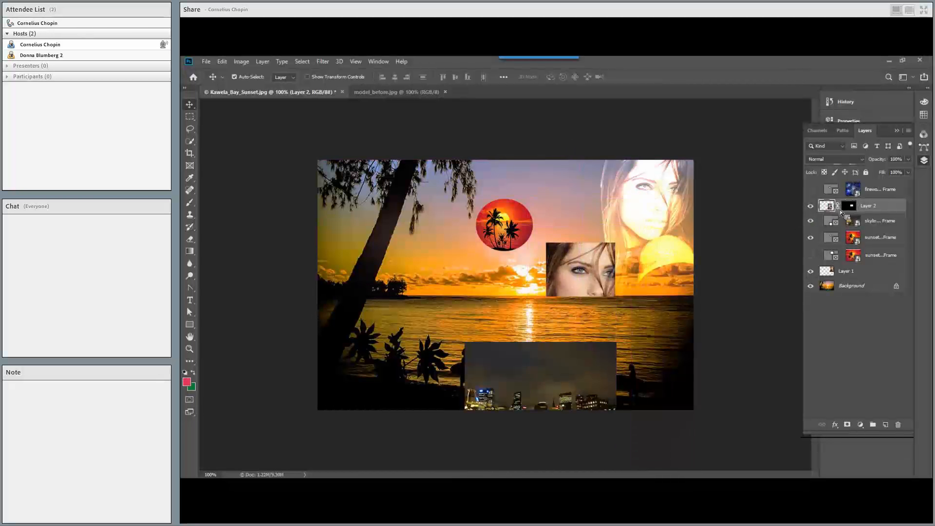
left_click(838, 207)
left_click_drag(584, 258, 565, 265)
left_click(852, 206)
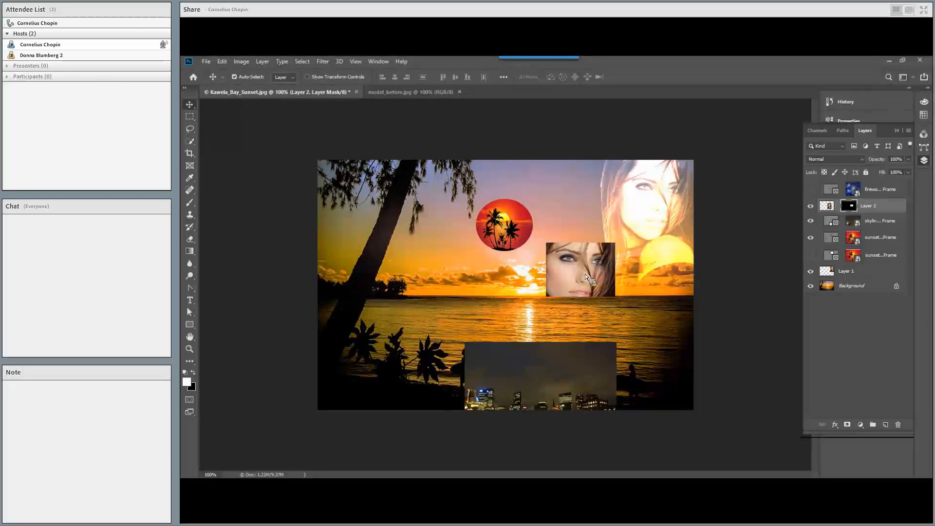
- Shift the masked portrait slightly left and delete all layers above the Background
mouse_move(585, 273)
left_mouse_down()
mouse_move(573, 279)
mouse_move(562, 244)
mouse_move(576, 232)
mouse_move(536, 270)
mouse_move(570, 272)
mouse_move(595, 303)
mouse_move(555, 278)
mouse_move(575, 273)
left_mouse_up()
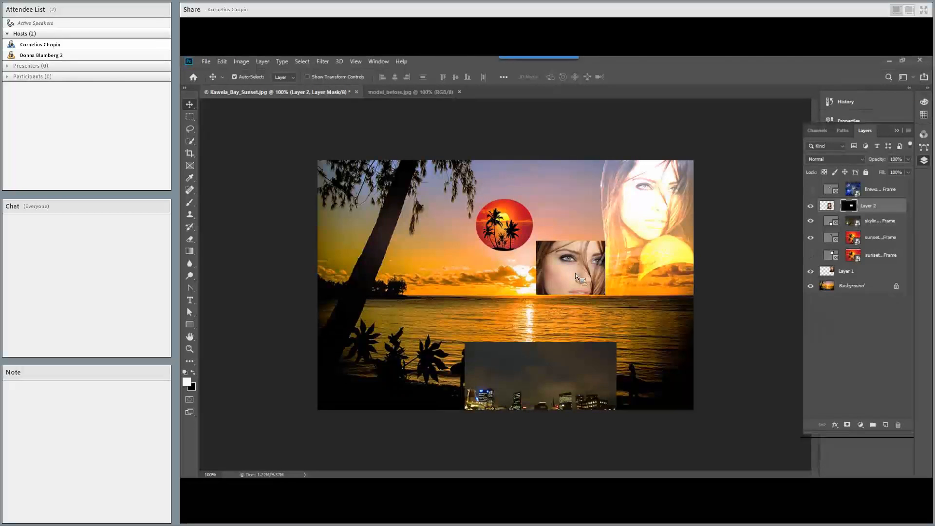
left_click(884, 271)
left_click(885, 255, "ctrl")
left_click(886, 236, "ctrl")
left_click(885, 221, "ctrl")
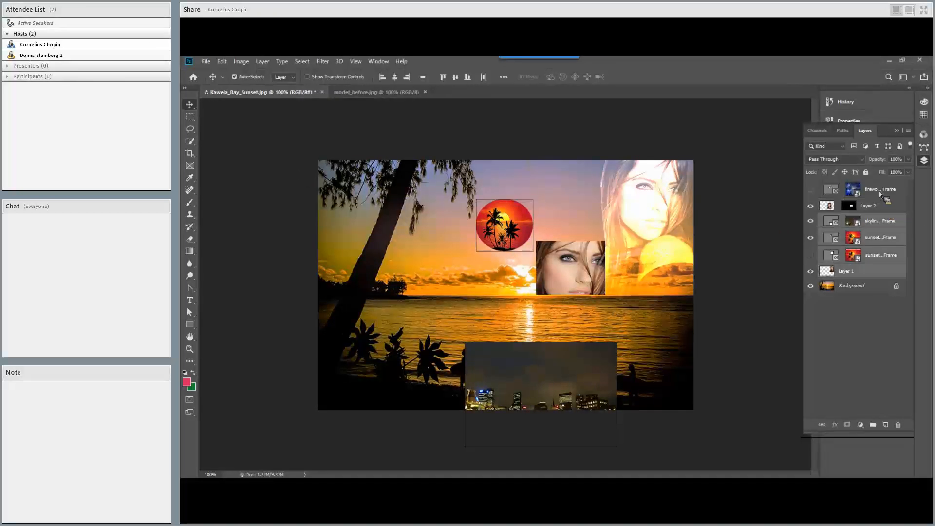
left_click(881, 192, "ctrl")
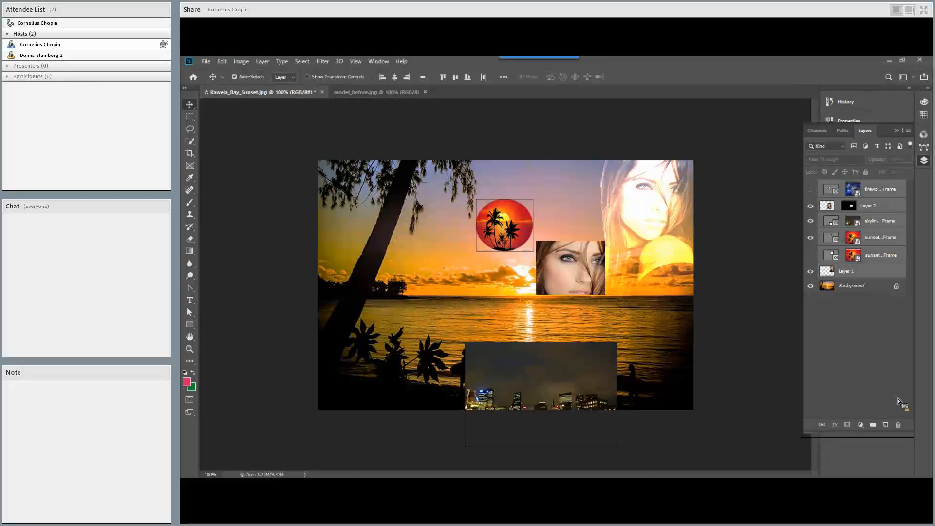
left_click_drag(902, 433, 601, 240)
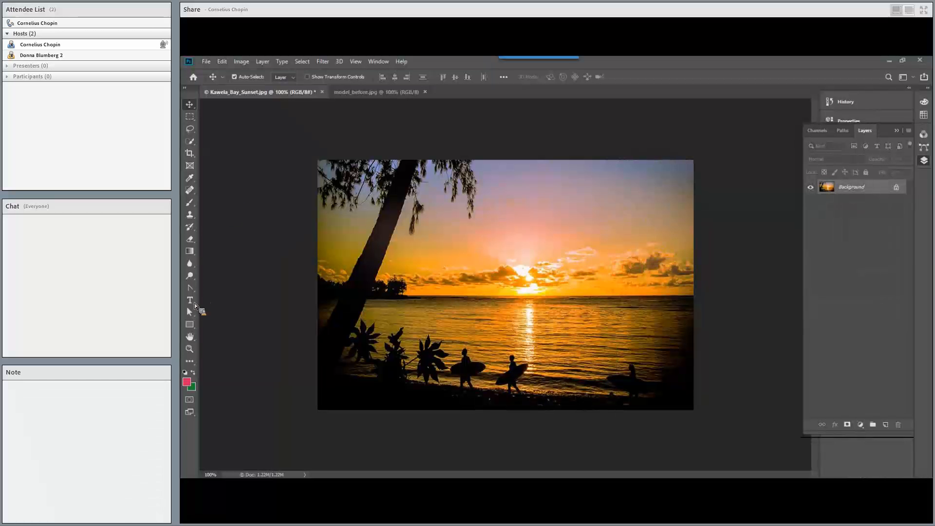
- Add the pink text HAWAII in Copperplate Gothic Bold, 114 pt, across the sky
key("t")
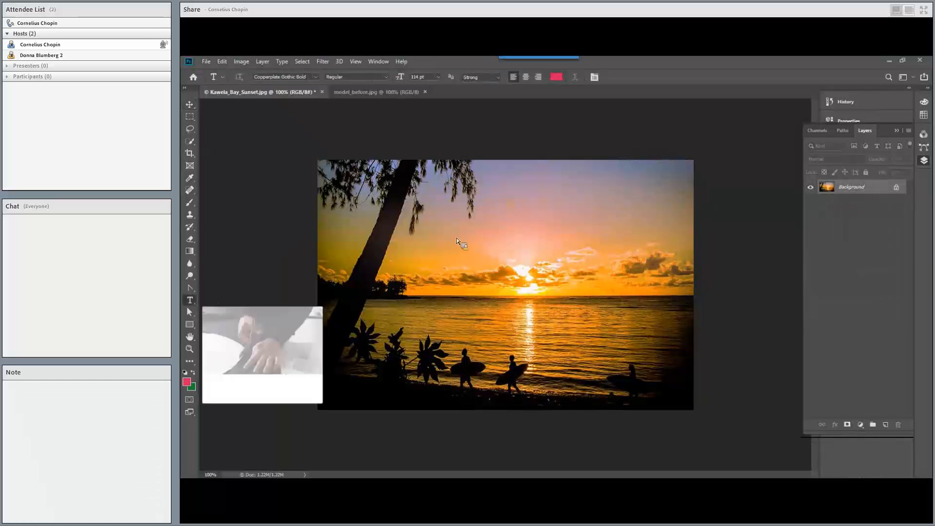
left_click(458, 236)
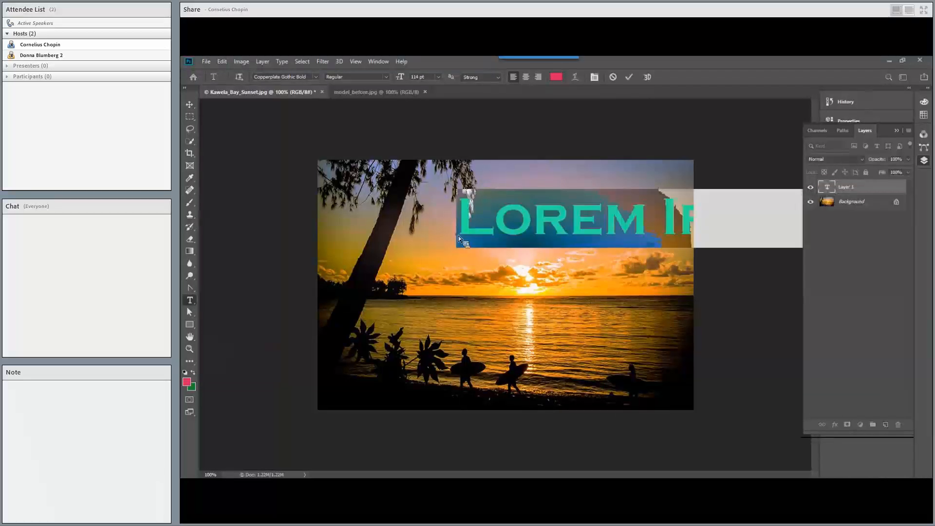
type("HAW")
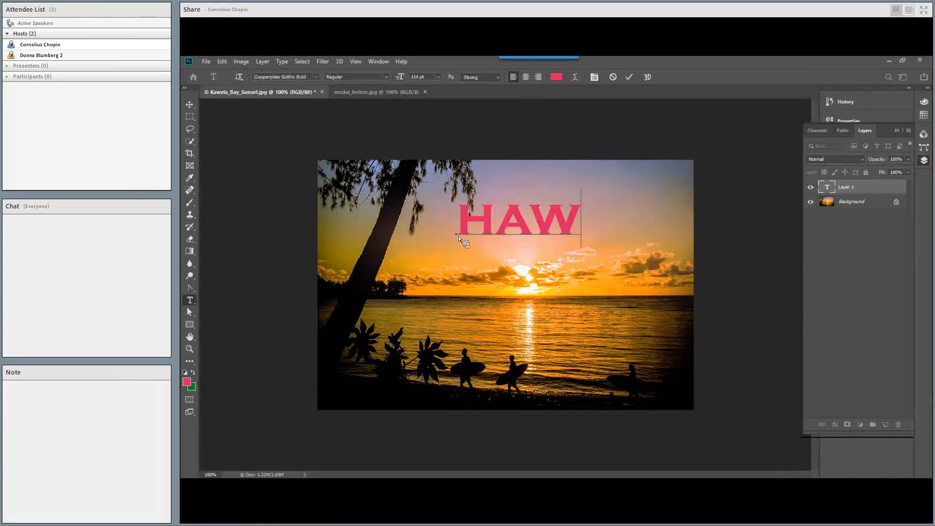
type("AII")
left_click(189, 105)
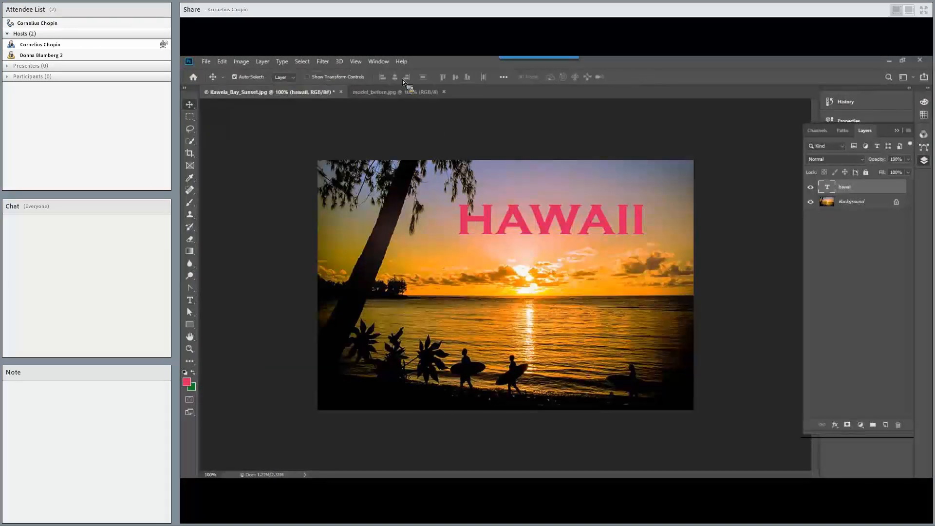
- Enlarge the HAWAII text to span most of the photo's width and move it down and left to just above the horizon
key("Return")
key("Up")
key("Up")
key("Up")
key("Up")
key("Up")
key("Up")
key("Up")
key("Up")
key("Up")
key("Up")
key("Up")
key("Up")
key("Up")
key("Up")
key("Up")
key("Up")
key("Up")
key("Up")
key("Up")
key("Up")
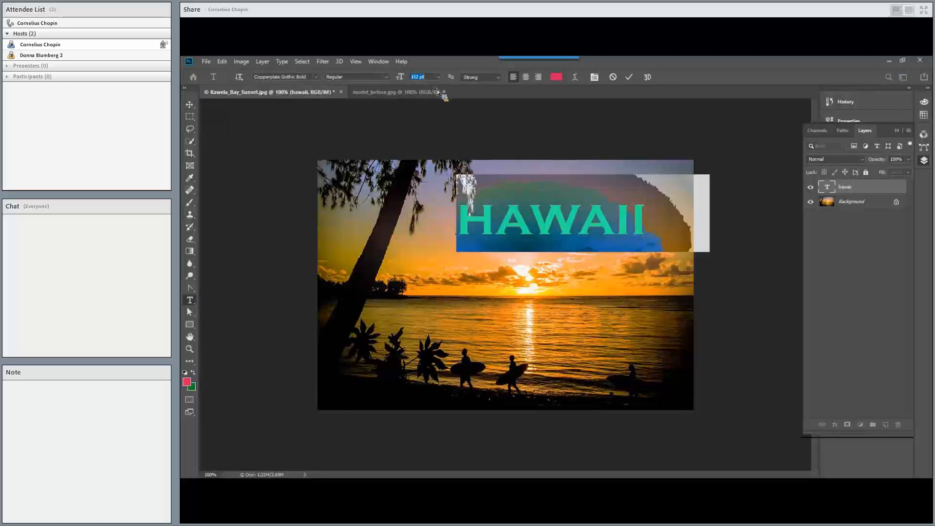
left_click(189, 104)
left_click_drag(463, 222, 399, 285)
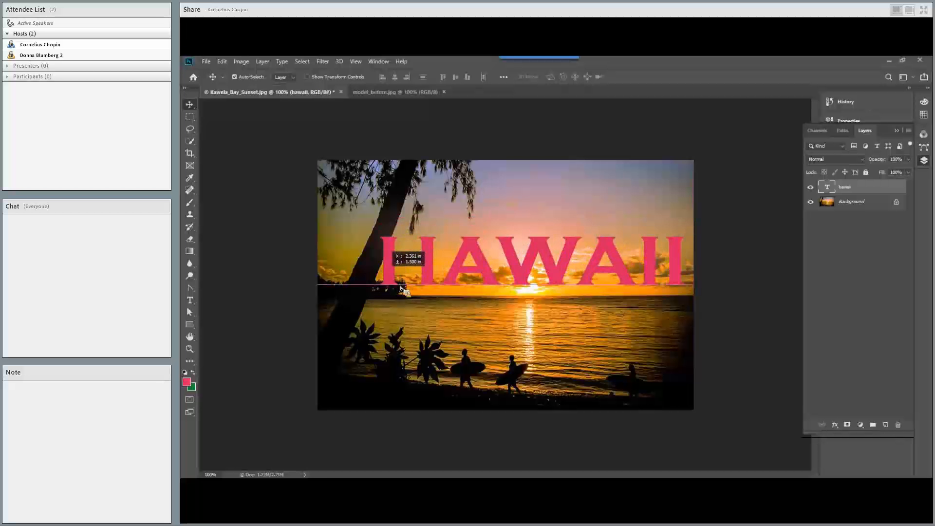
- Convert the HAWAII text layer to a frame, keeping the name hawaii and the default size
right_click(858, 191)
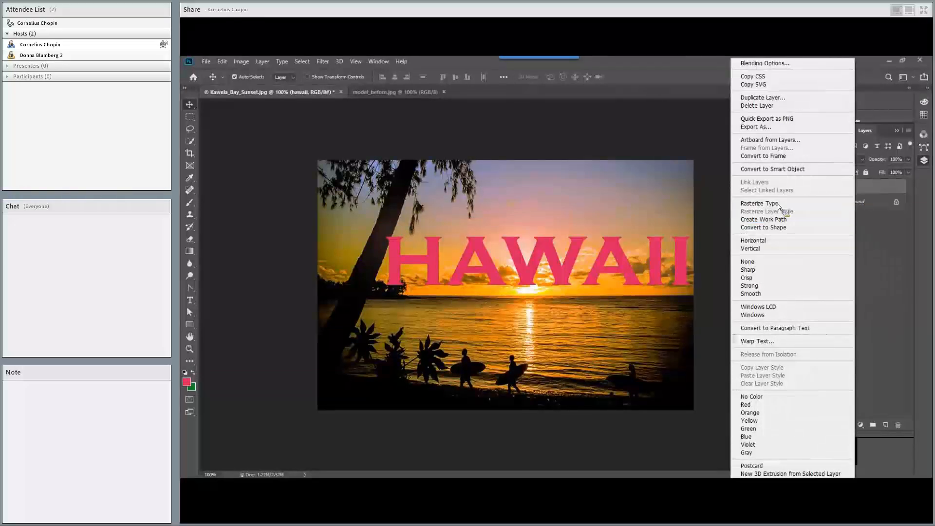
left_click(758, 157)
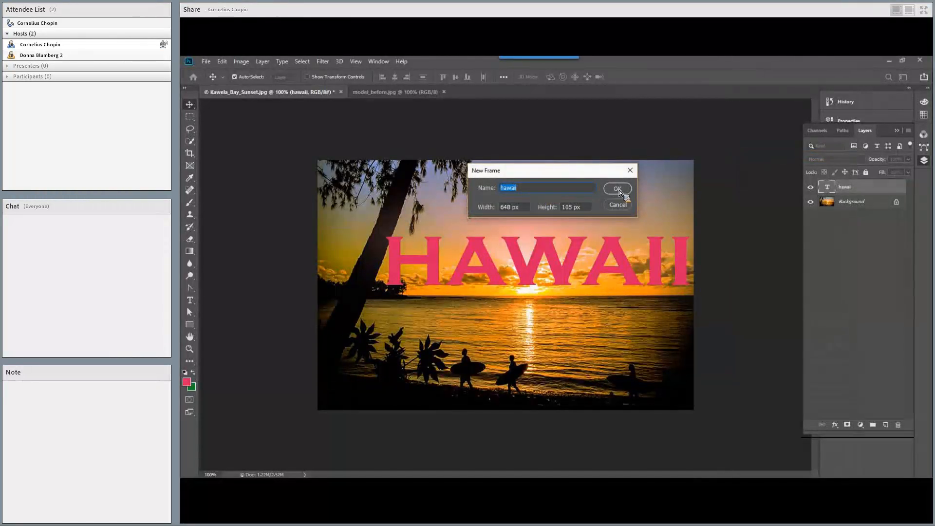
left_click(617, 189)
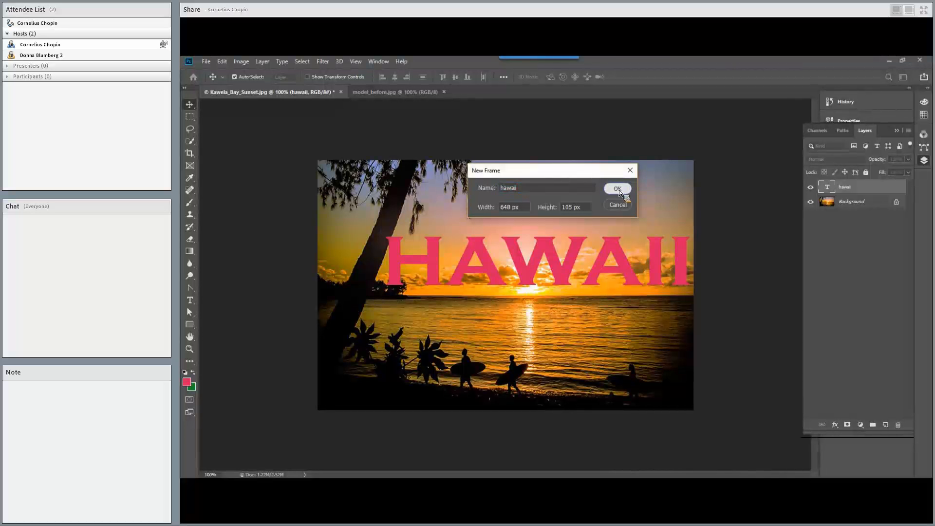
left_click(618, 189)
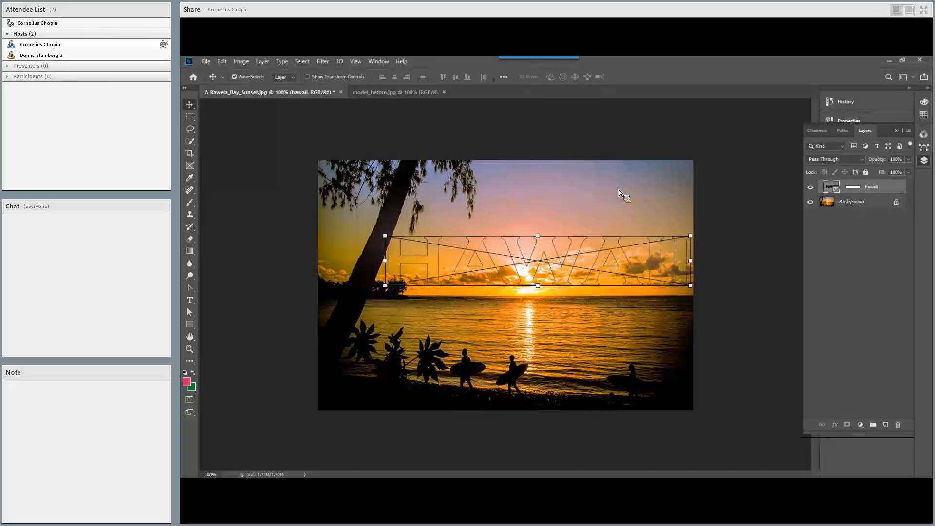
- Place 2butterflies.jpg from the file folder into the HAWAII frame
key("alt+Tab")
left_click_drag(697, 108, 835, 139)
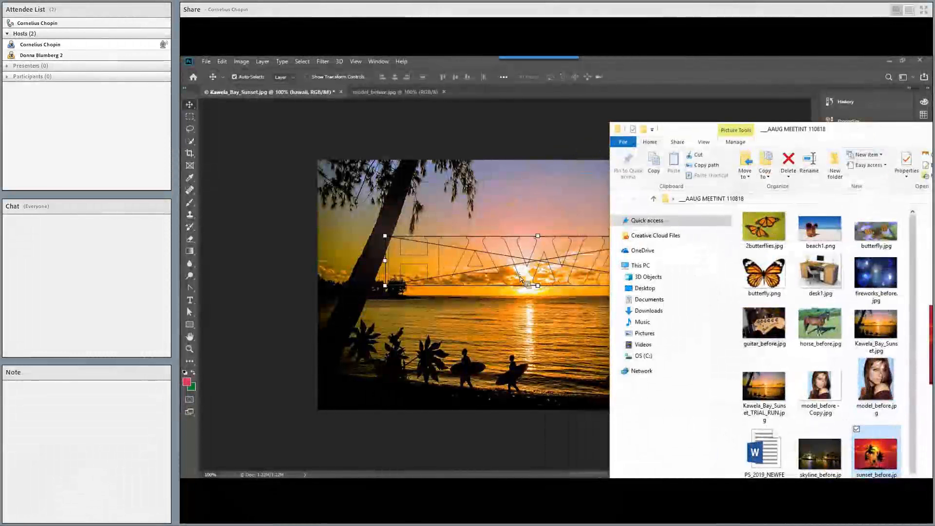
left_click(498, 275)
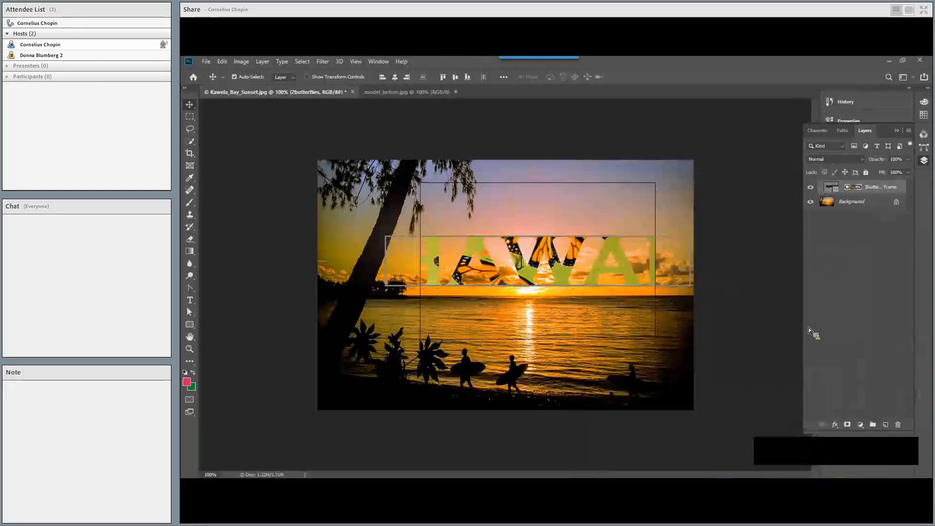
- Fill the HAWAII frame with sunset_before.jpg from the file folder, replacing the butterfly picture
left_click(818, 454)
left_click(807, 374)
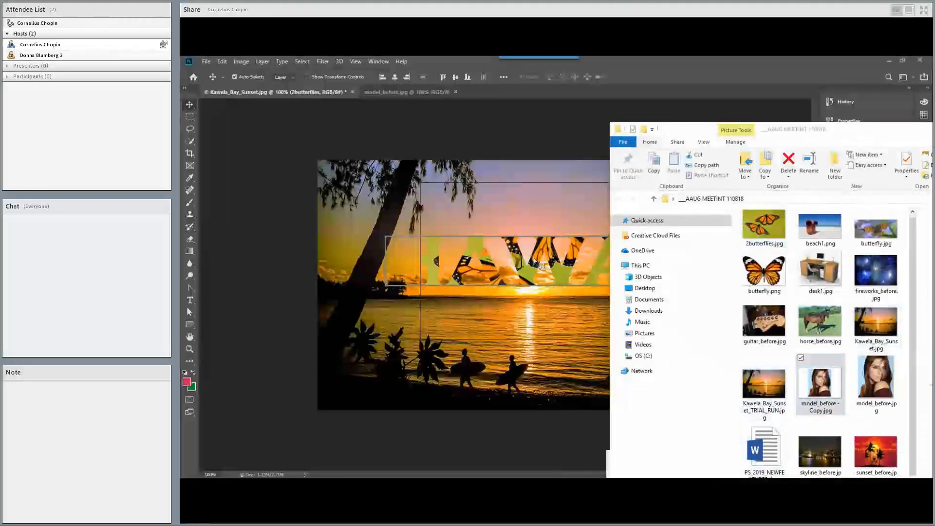
left_click_drag(877, 456, 535, 262)
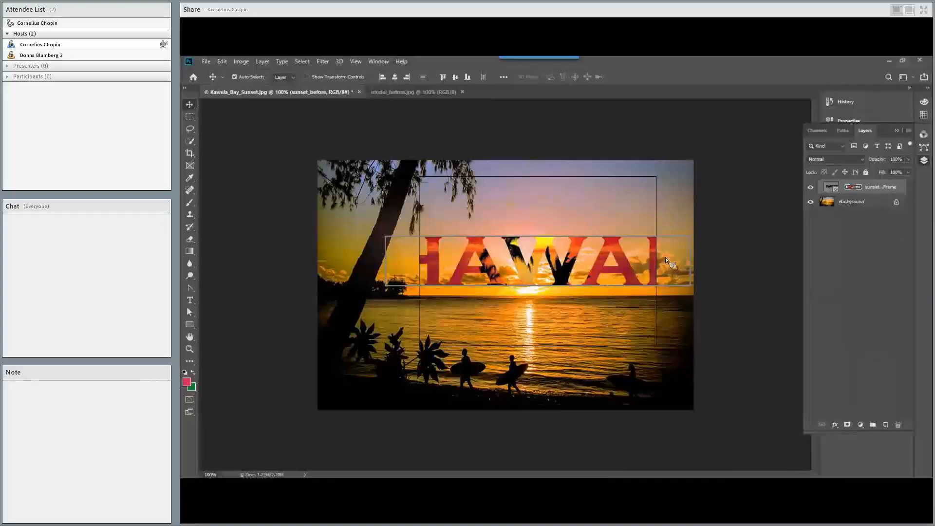
key("Return")
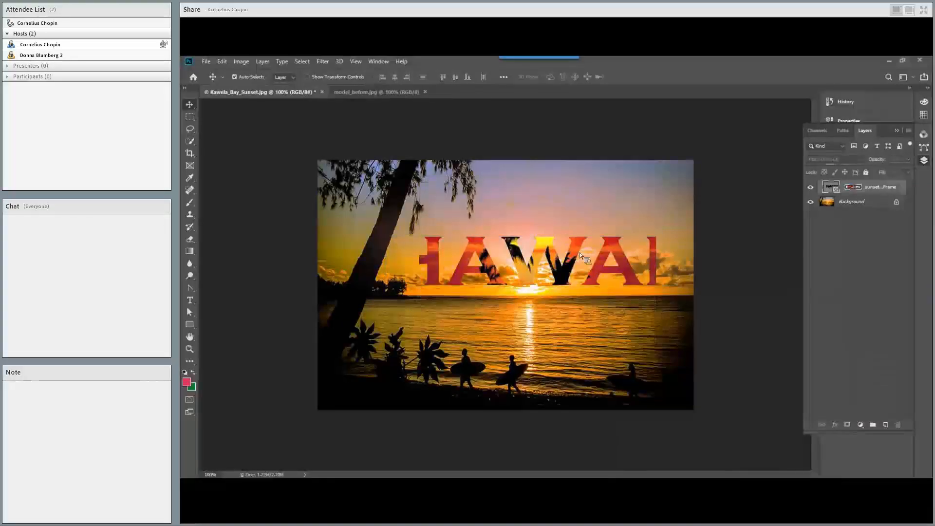
- Scale the sunset image inside the frame to about 144% to fill every letter, and move the HAWAII frame up into the sky
left_click(851, 189)
key("ctrl+t")
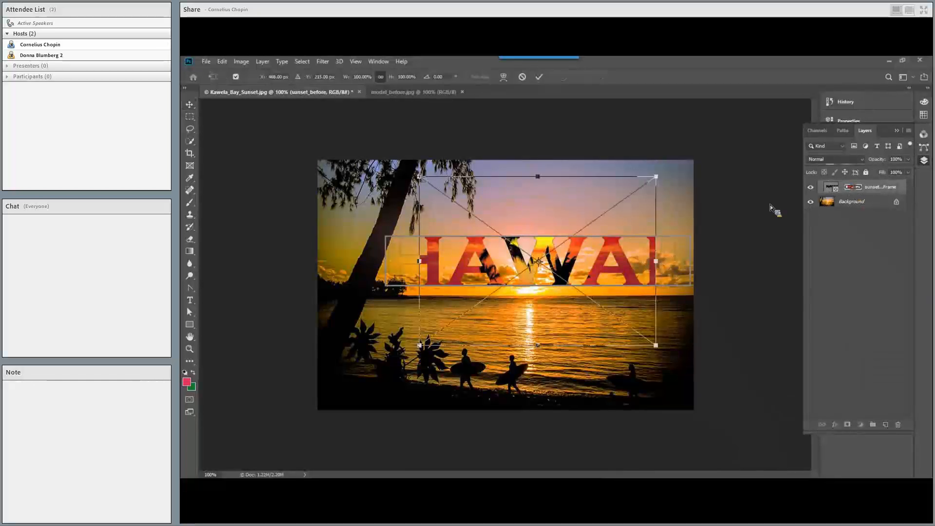
left_click_drag(423, 262, 386, 275)
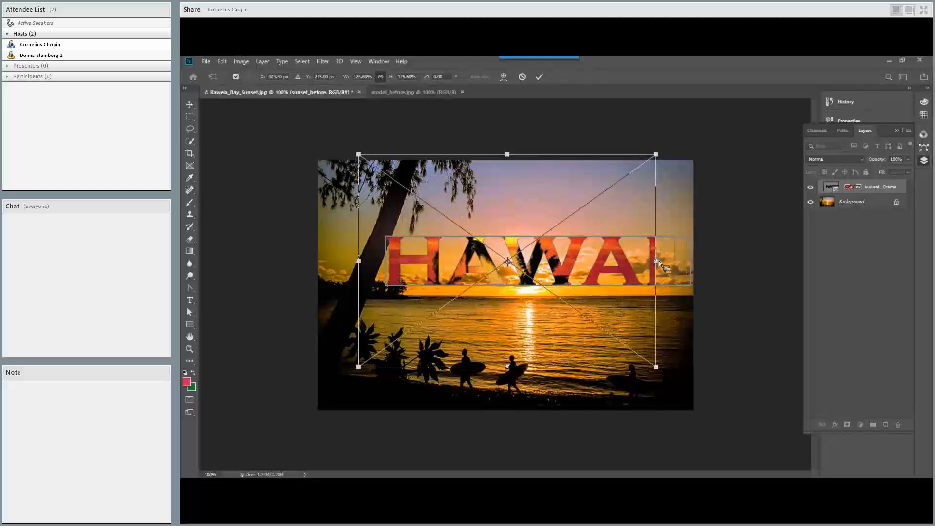
left_click_drag(699, 267, 702, 267)
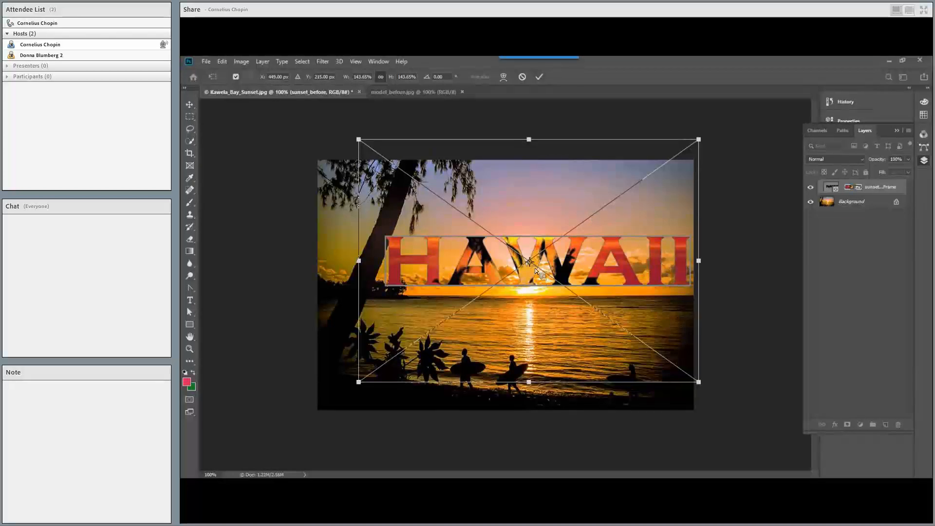
key("Return")
left_click_drag(521, 278, 512, 229)
left_click(643, 370)
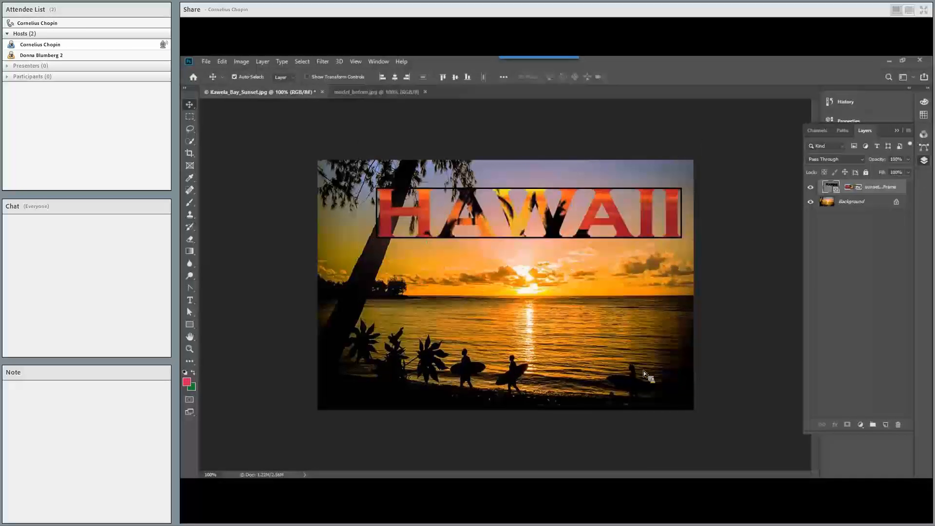
- Try a drop shadow on the framed sunset image, offset to a distance of 122 px at a 116° angle
left_click(837, 425)
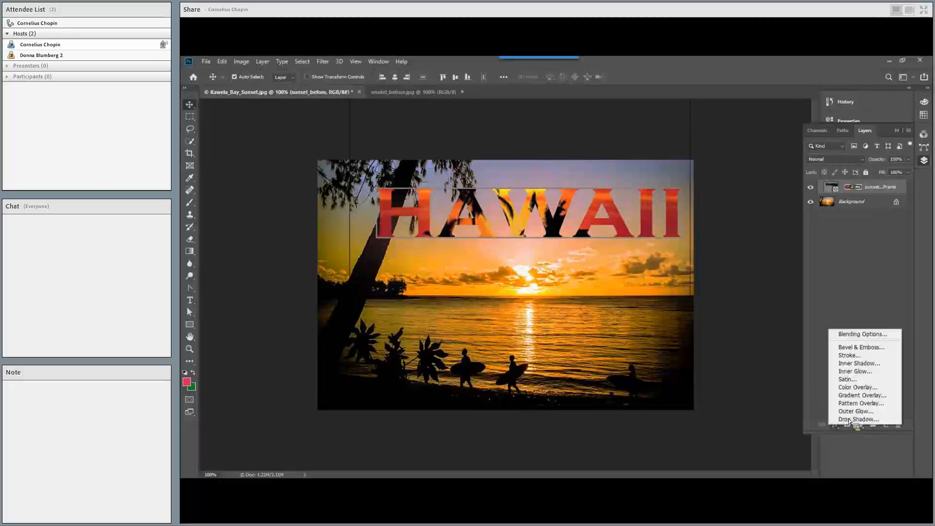
left_click(848, 420)
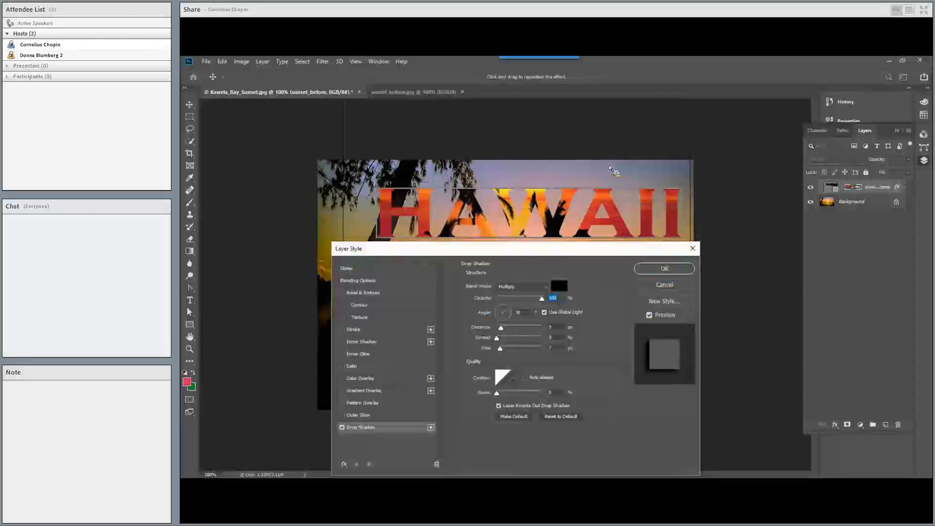
left_click_drag(583, 251, 700, 256)
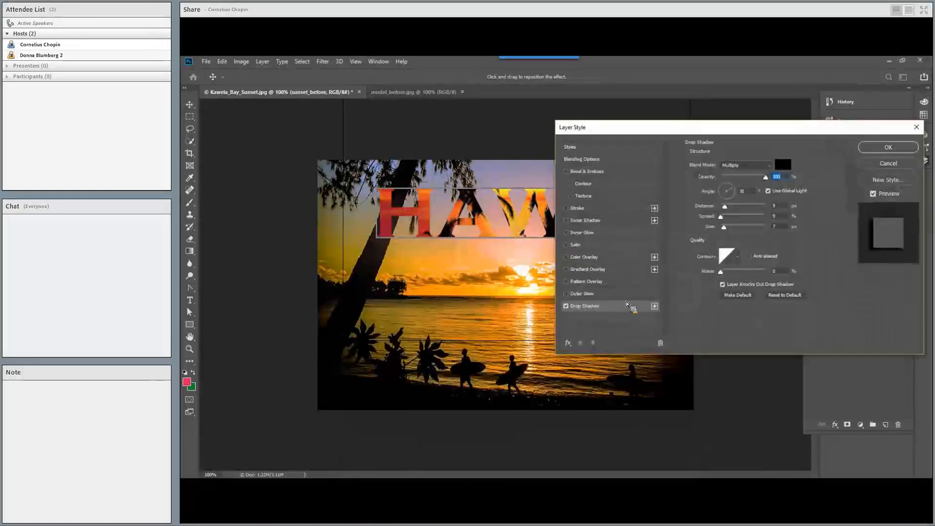
left_click_drag(483, 238, 520, 294)
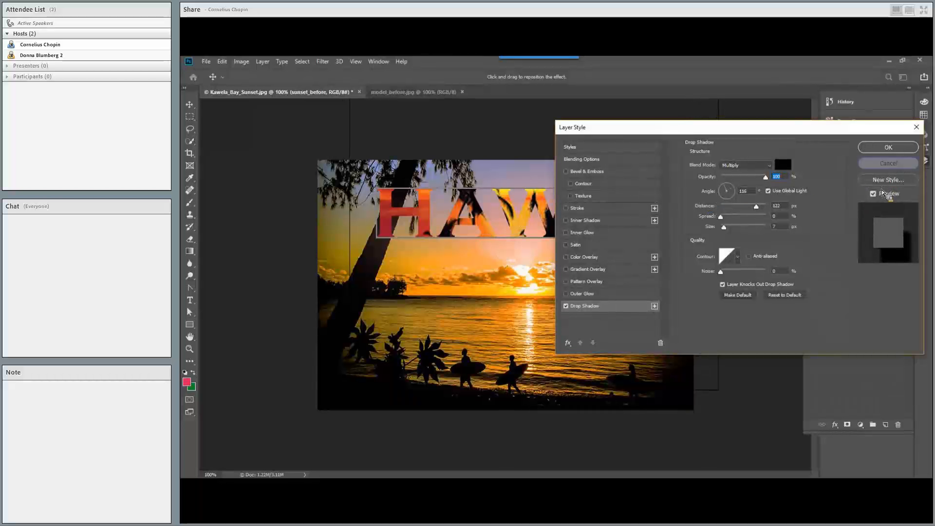
key("Escape")
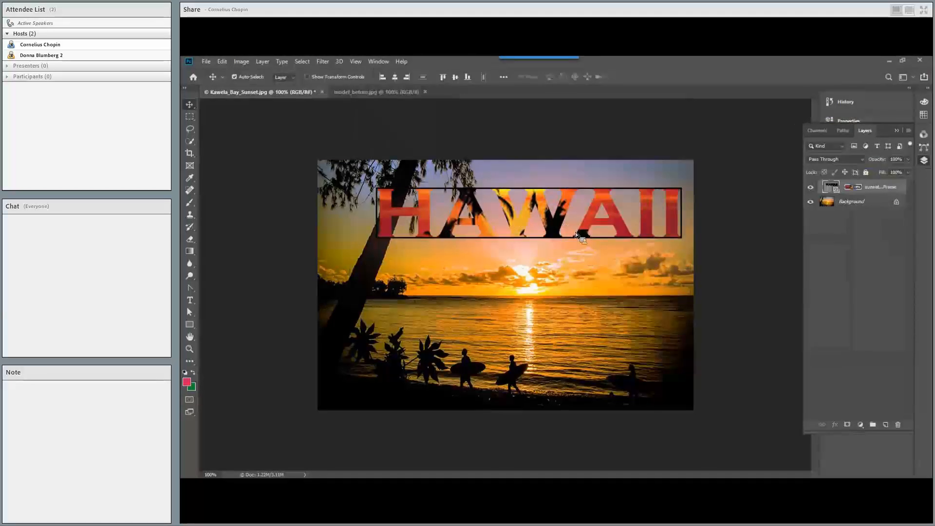
left_click(659, 294)
key("ctrl+z")
left_click(614, 267)
left_click(611, 227)
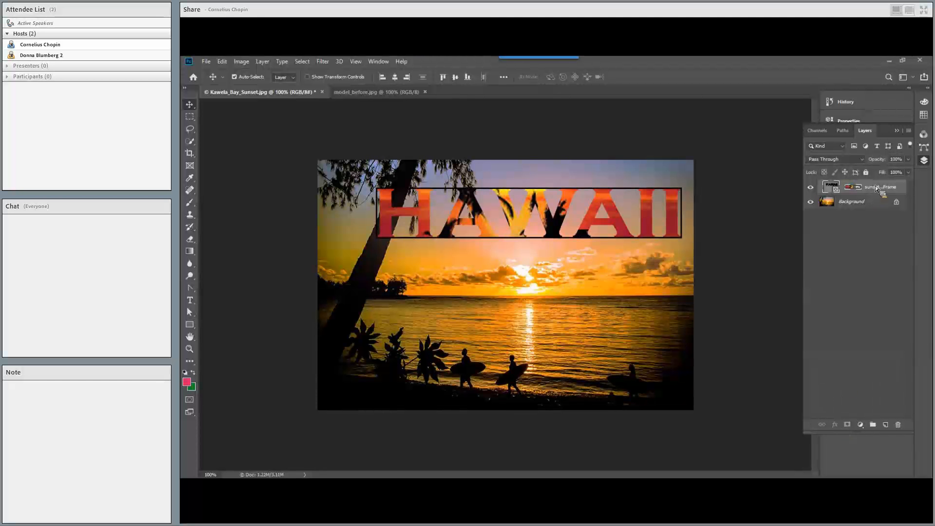
left_click(861, 425)
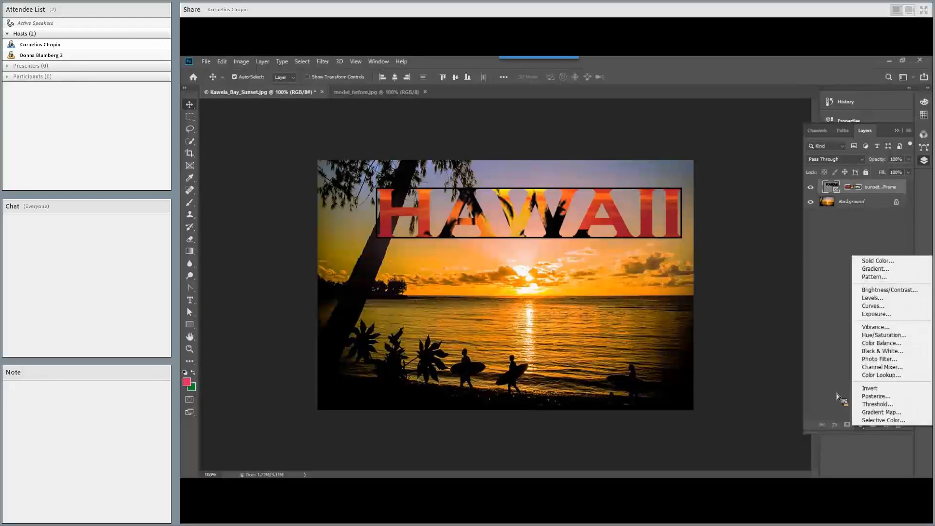
left_click(838, 426)
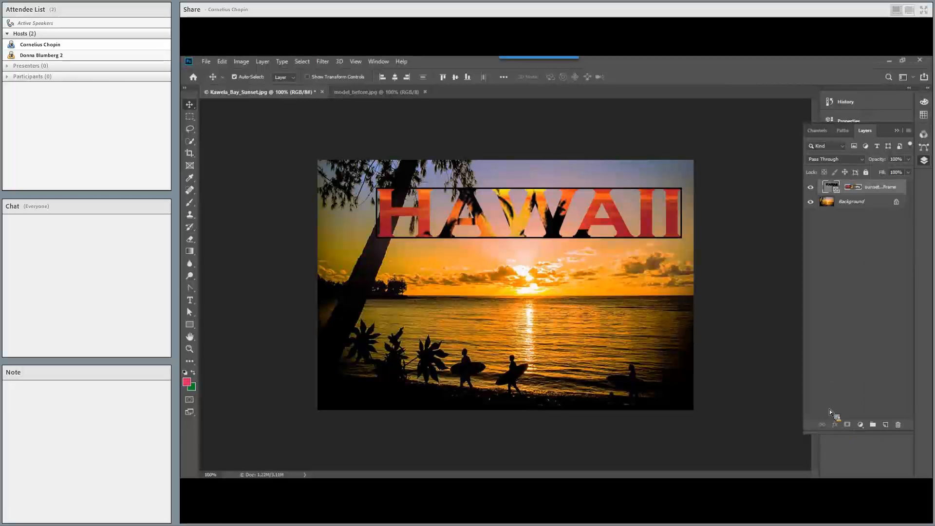
- Move the HAWAII frame slightly down and left toward the clouds, and leave no layer selected
left_click_drag(617, 196, 598, 237)
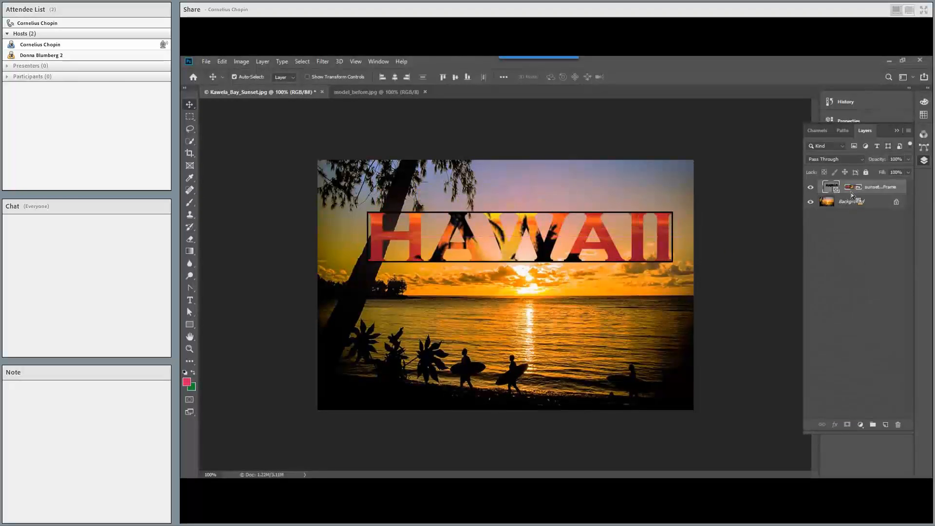
left_click_drag(871, 206, 833, 189)
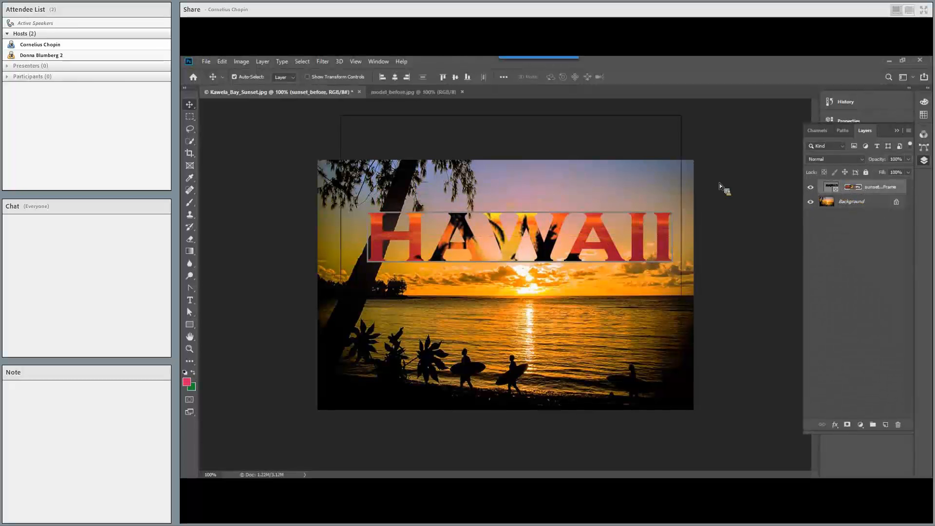
left_click(760, 270)
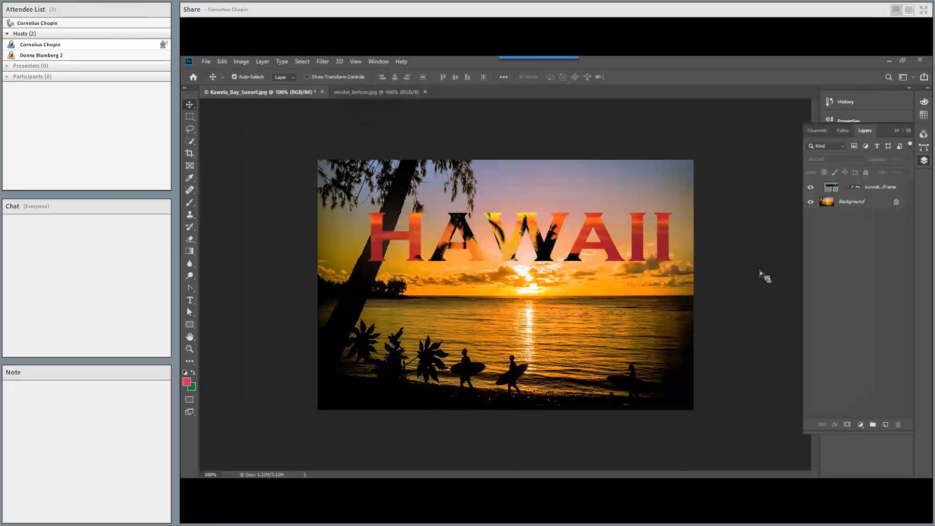
- Switch to the Word document of new features, at the notes on the New Frame Tool
key("alt+Tab")
key("alt+Tab")
key("alt+Tab")
key("alt+Tab")
key("alt+Tab")
key("alt+Tab")
key("alt+Tab")
key("alt+Tab")
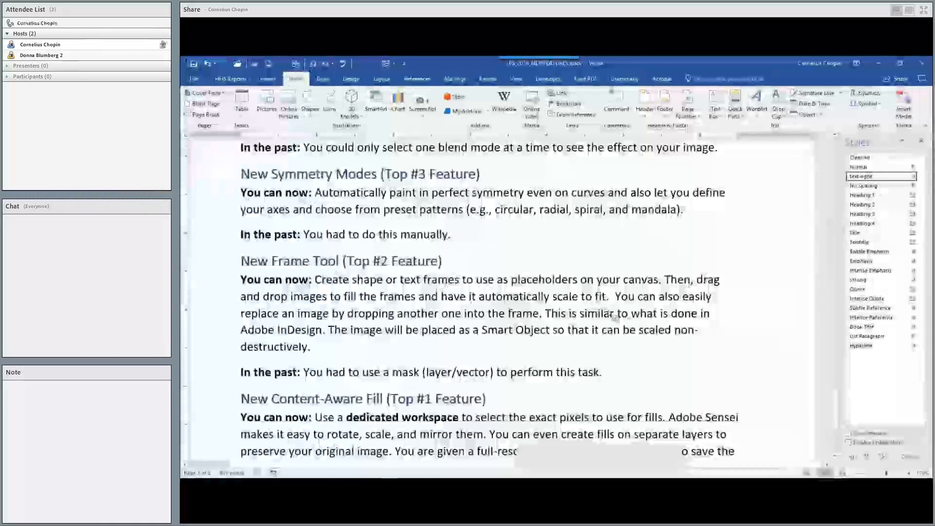
- Go to the notes on New Content-Aware Fill in the Word document
scroll(609, 313, "down", 4)
scroll(608, 314, "down", 1)
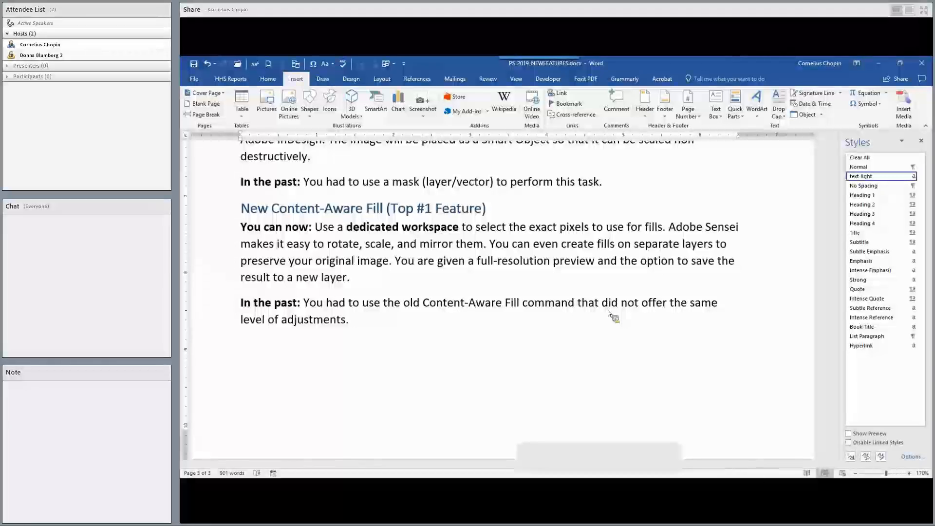
- Switch to Photoshop and open horse_before.jpg from the recent files
key("alt+Tab")
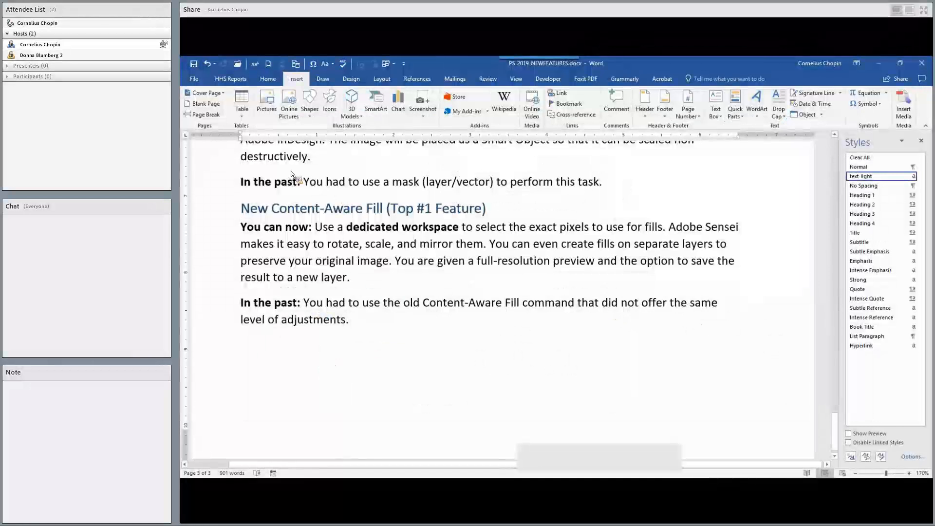
key("alt+Tab")
key("alt+Tab")
left_click(206, 62)
left_click(217, 81)
left_click(523, 266)
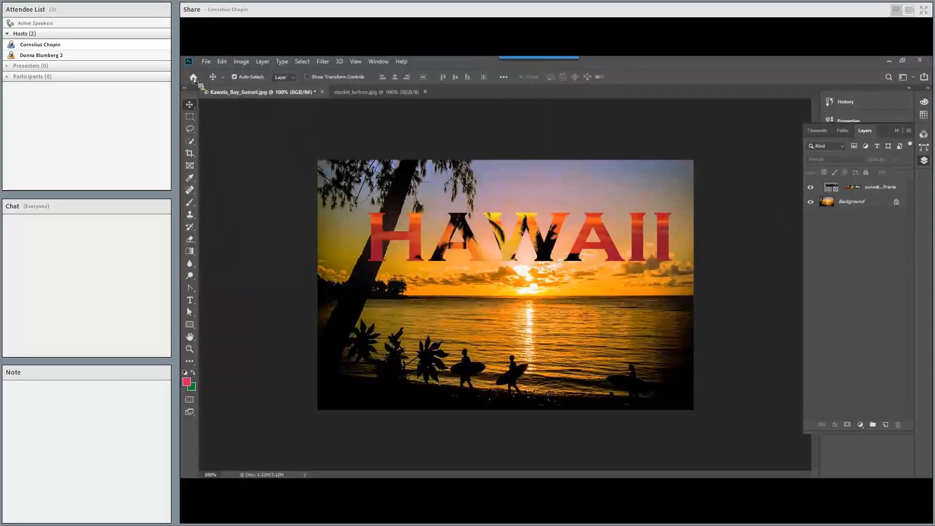
left_click(194, 78)
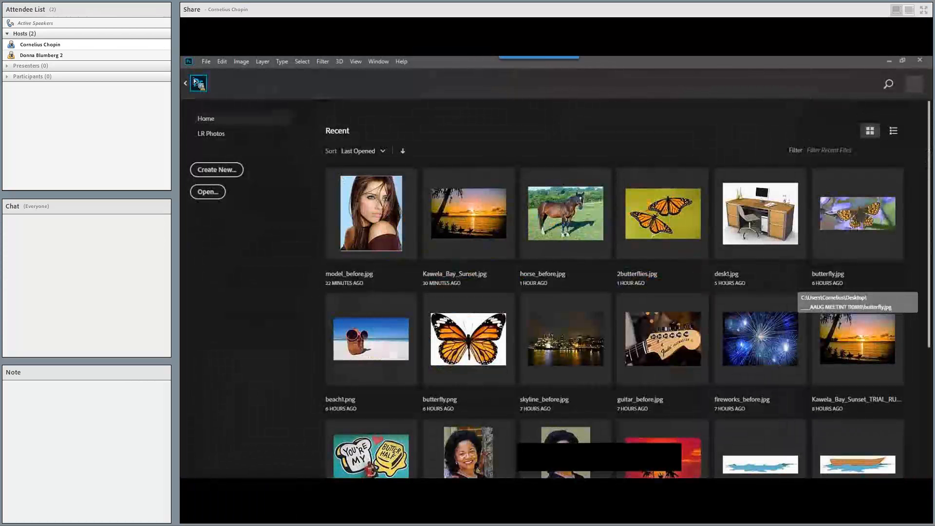
left_click(577, 207)
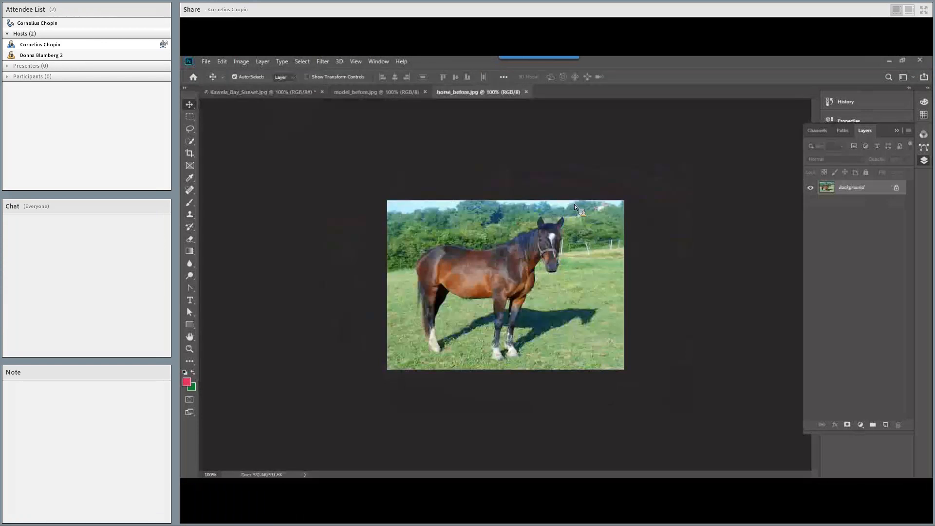
- Fit the horse photo to the screen and select the whole horse with Select Subject
left_click(190, 117)
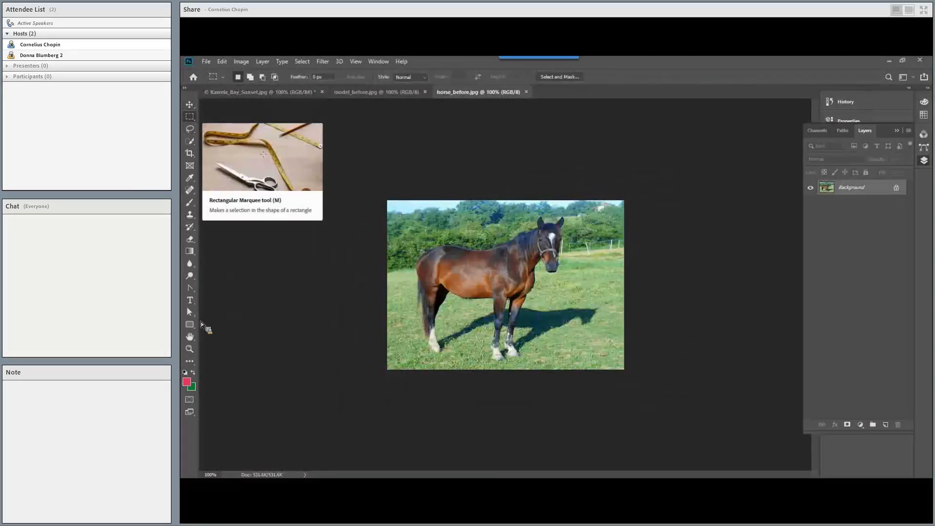
key("z")
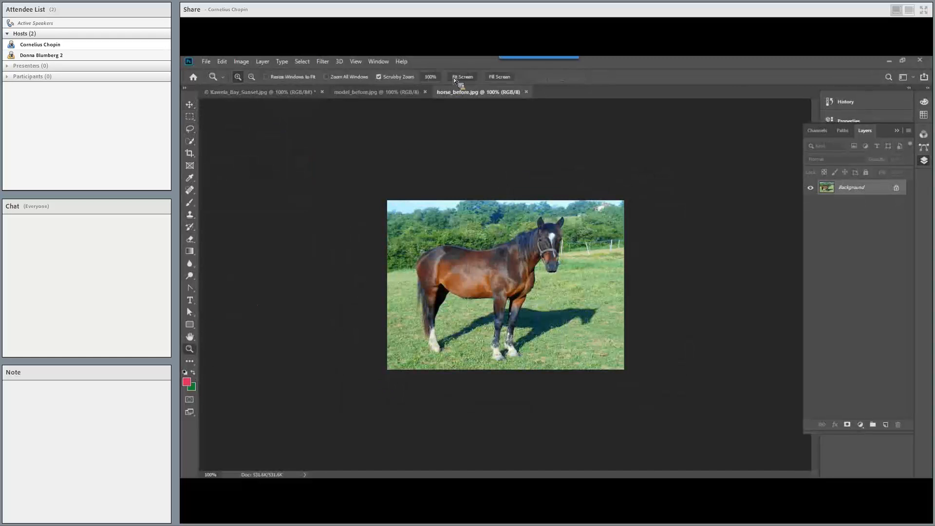
left_click(536, 190)
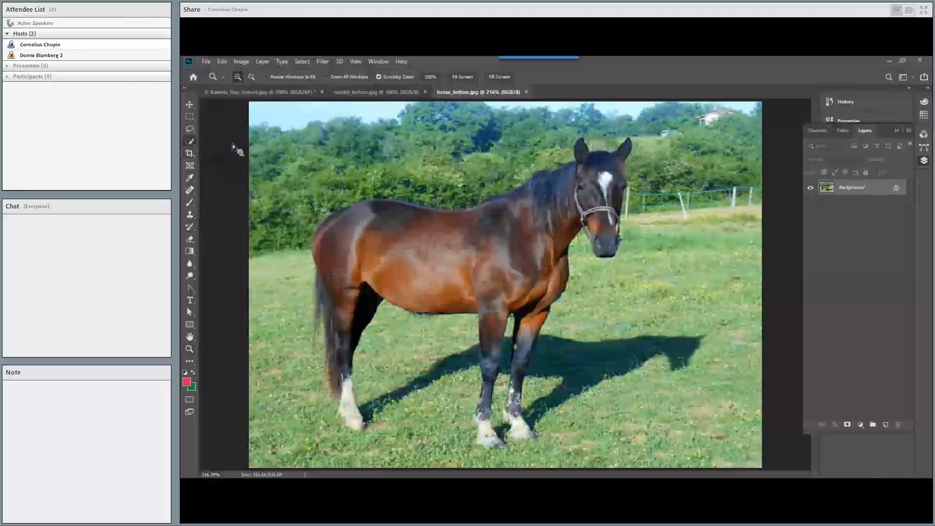
left_click(190, 141)
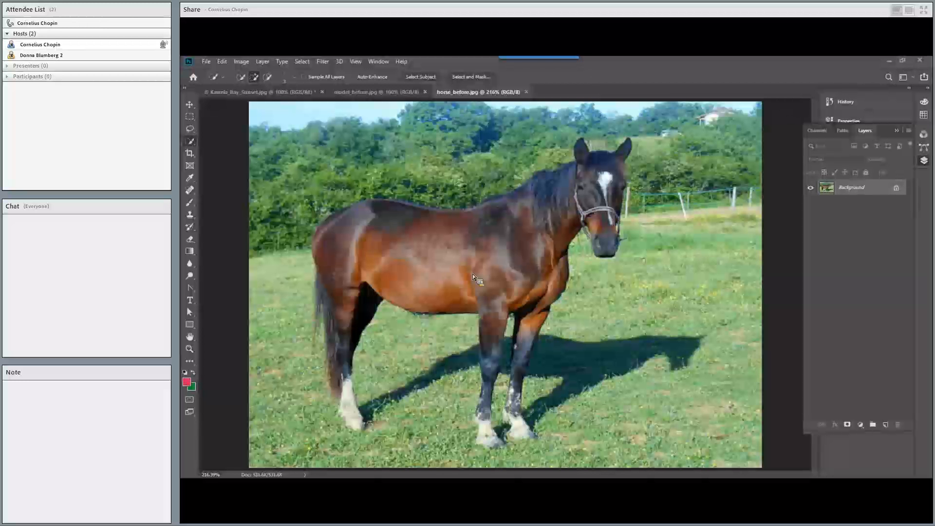
left_click(419, 77)
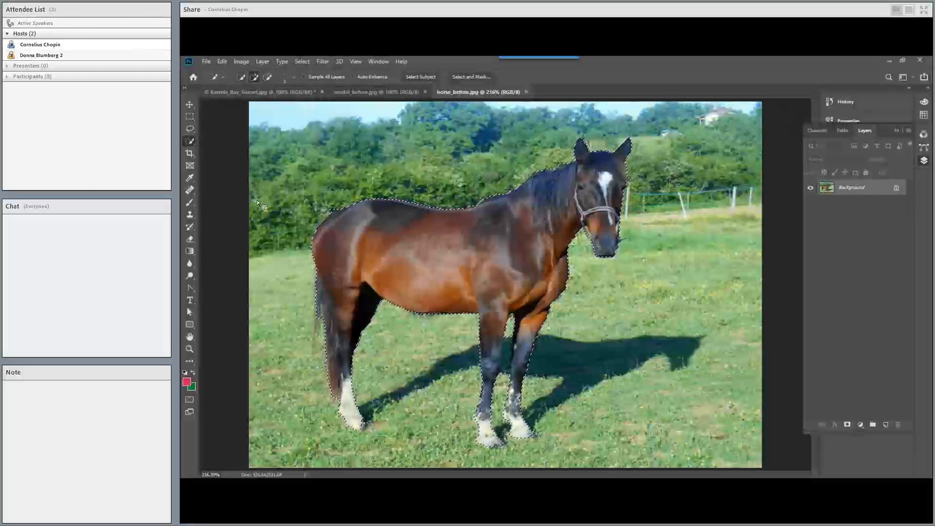
- Try filling the horse selection with Content-Aware contents, using Color Adaptation, Normal mode and 100% opacity, and undo the fill
key("alt+e")
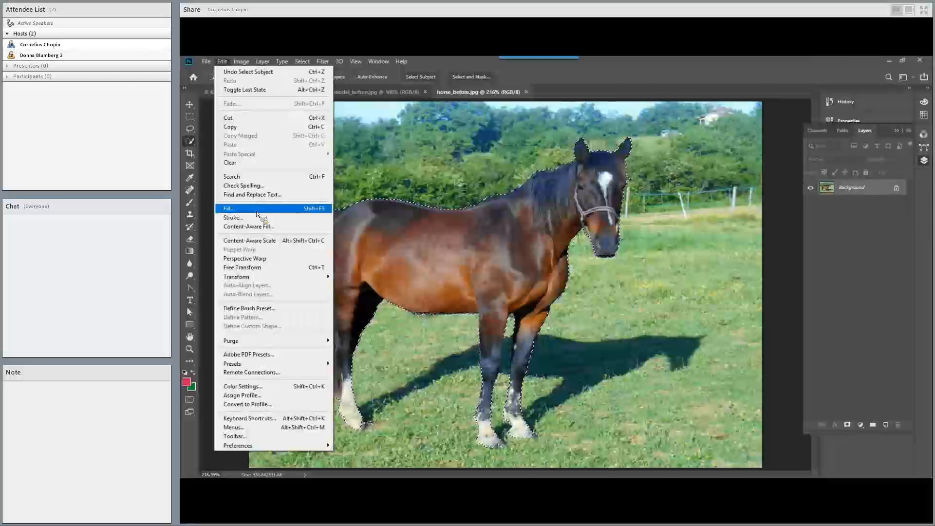
left_click(257, 213)
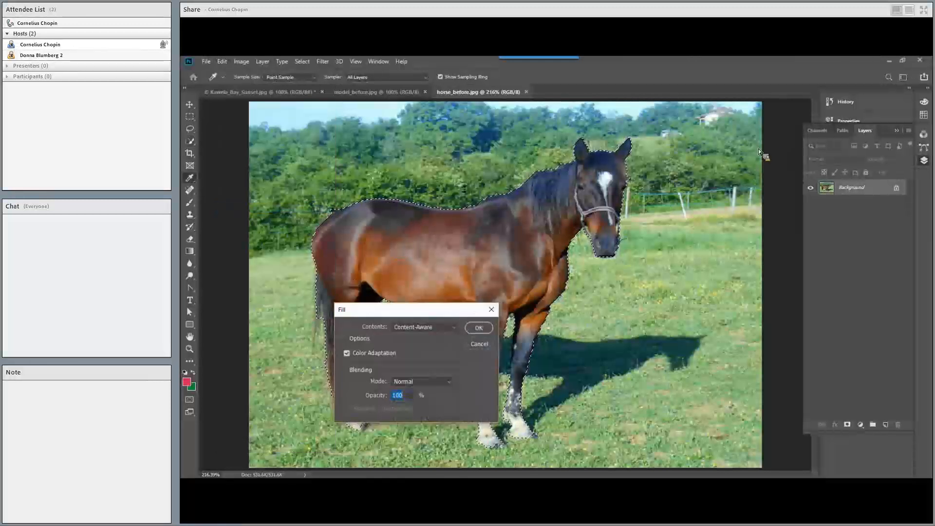
left_click_drag(459, 311, 769, 135)
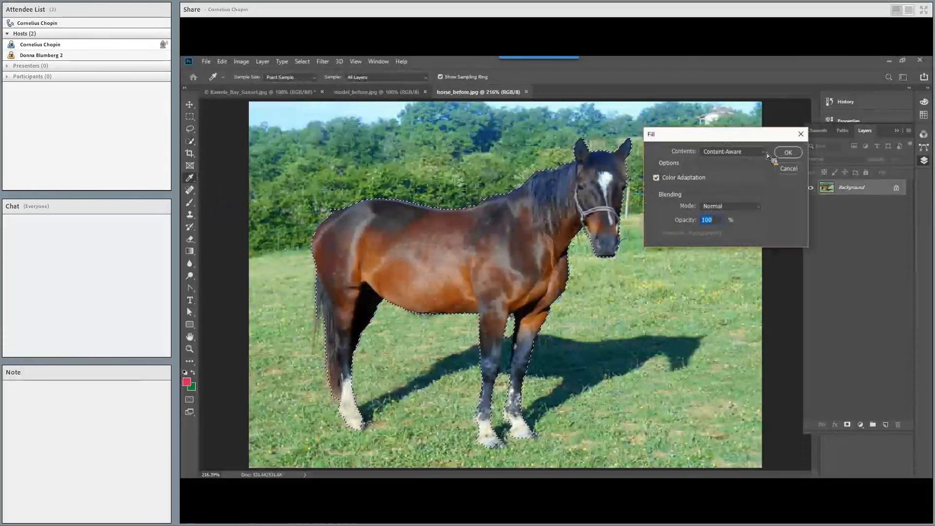
left_click(767, 153)
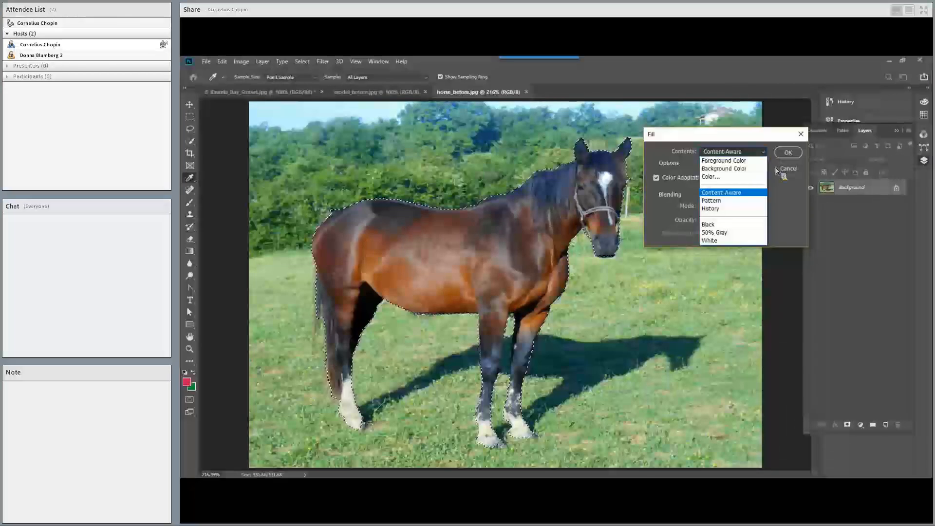
left_click(790, 156)
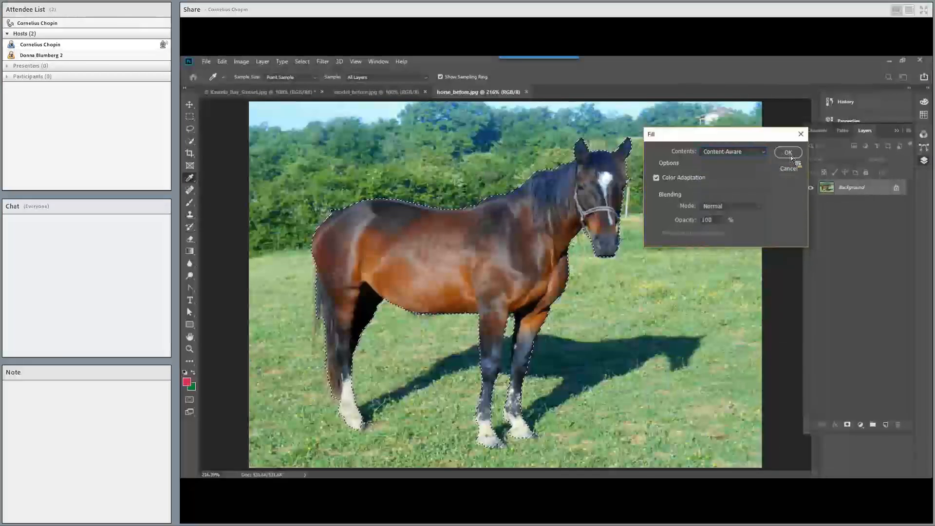
left_click(788, 153)
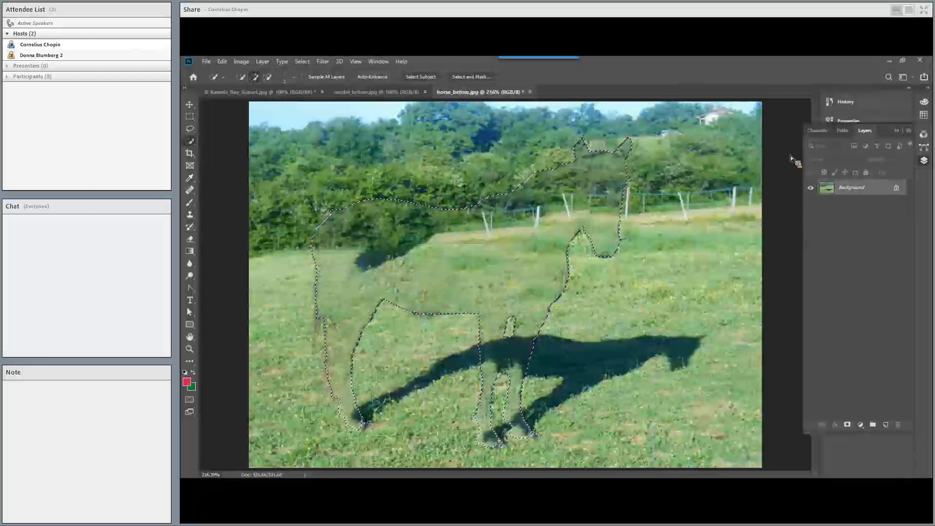
key("ctrl+d")
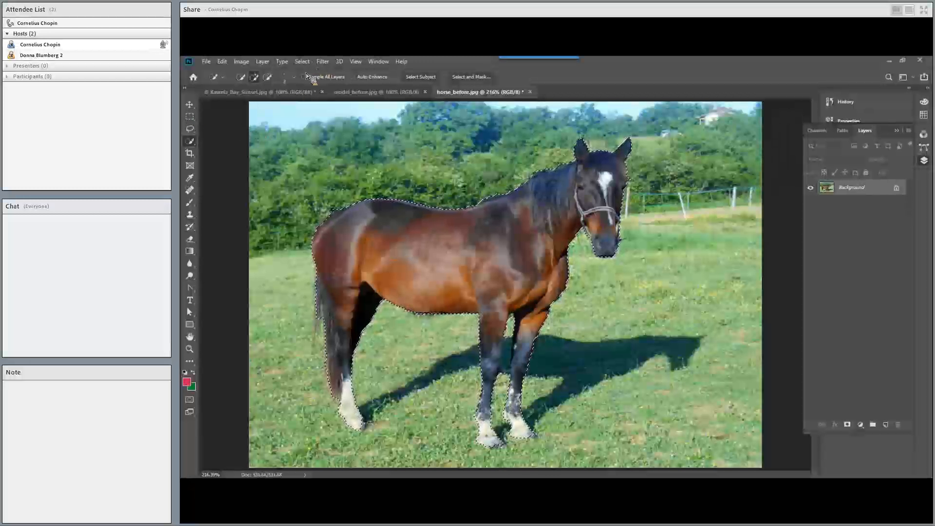
- Expand the horse selection by 3 pixels
key("alt+s")
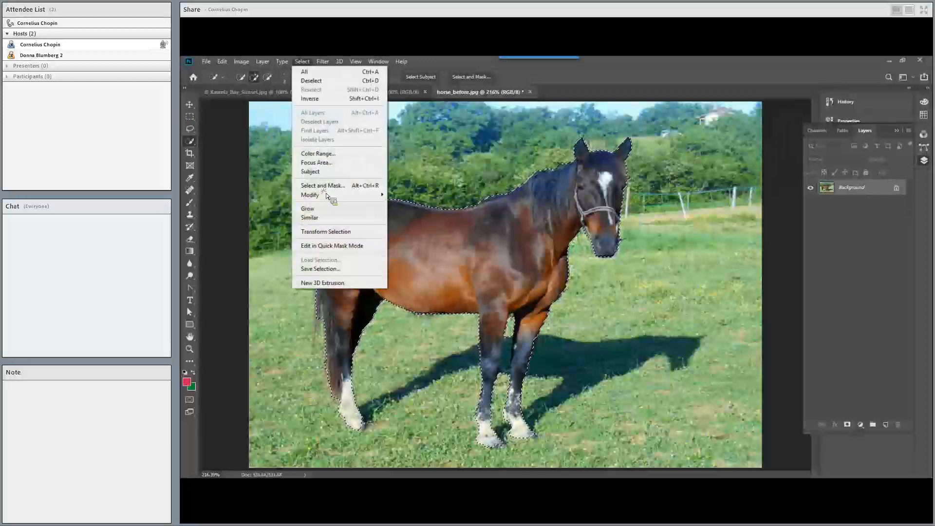
mouse_move(351, 195)
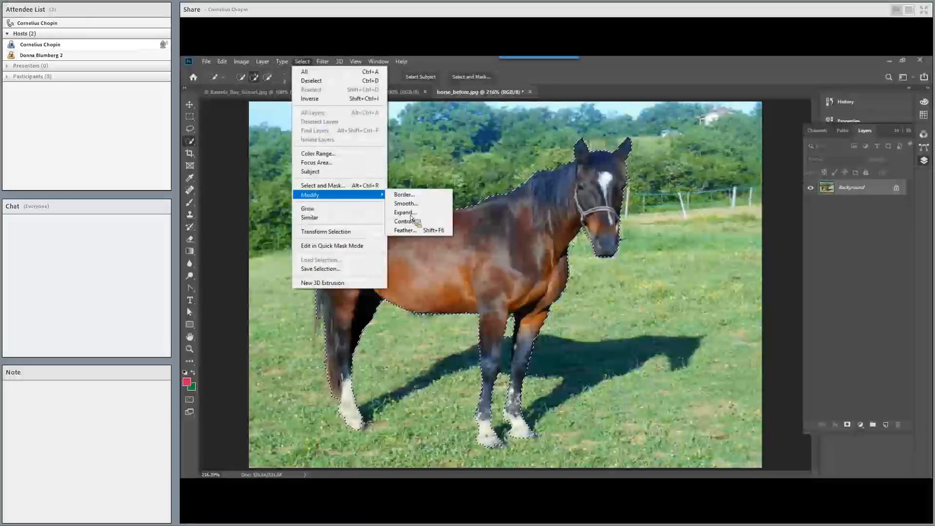
left_click(410, 213)
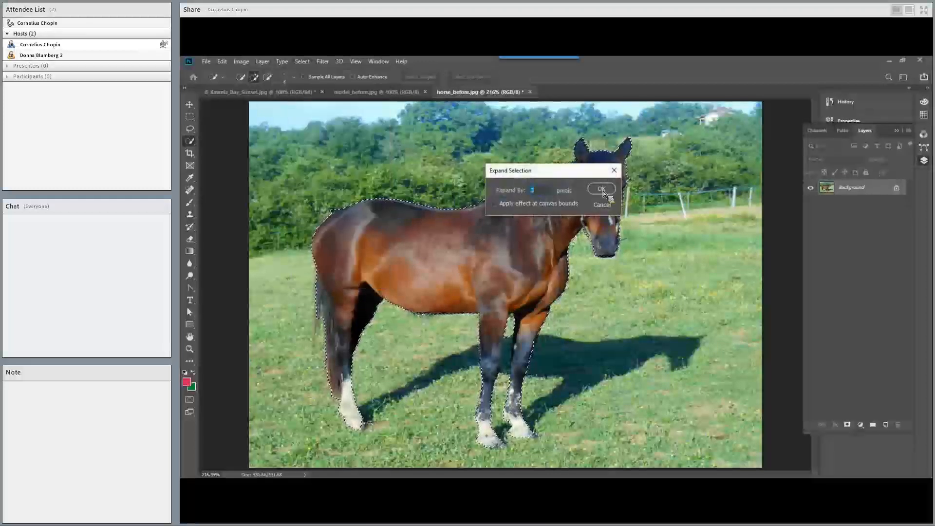
left_click(602, 189)
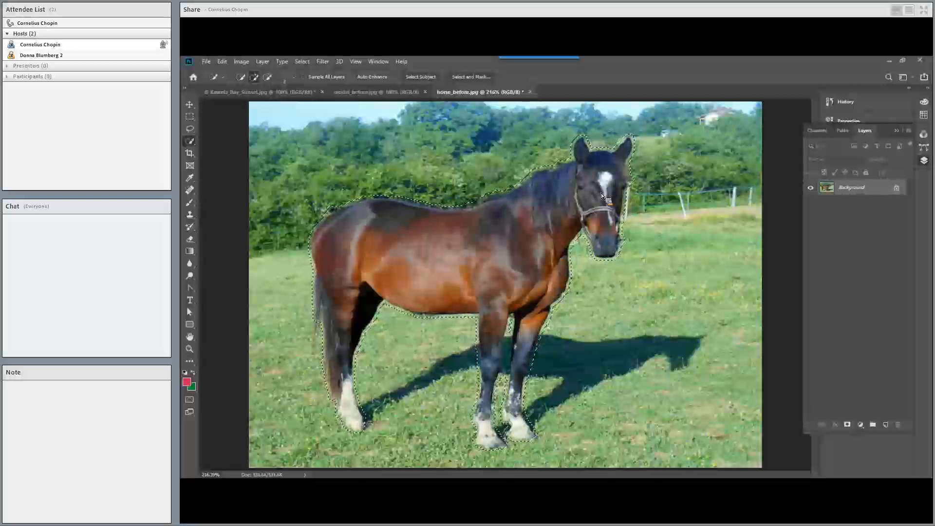
- Try a Content-Aware fill on the expanded horse selection, clear the selection, and undo back to the selected horse
left_click(223, 63)
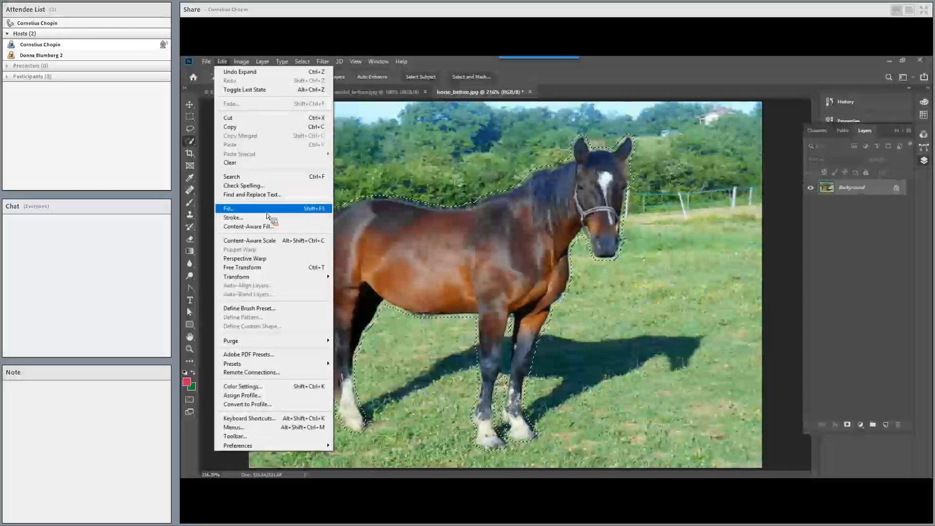
left_click(263, 209)
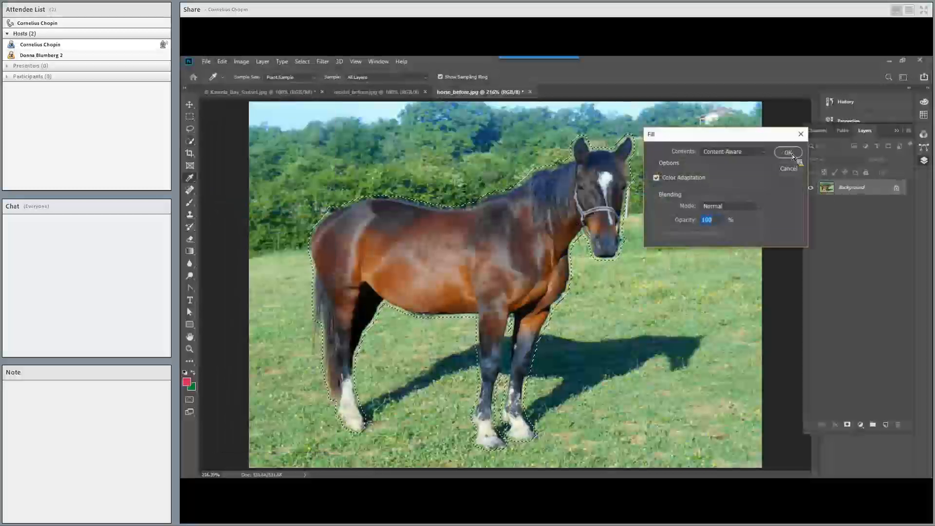
left_click(788, 153)
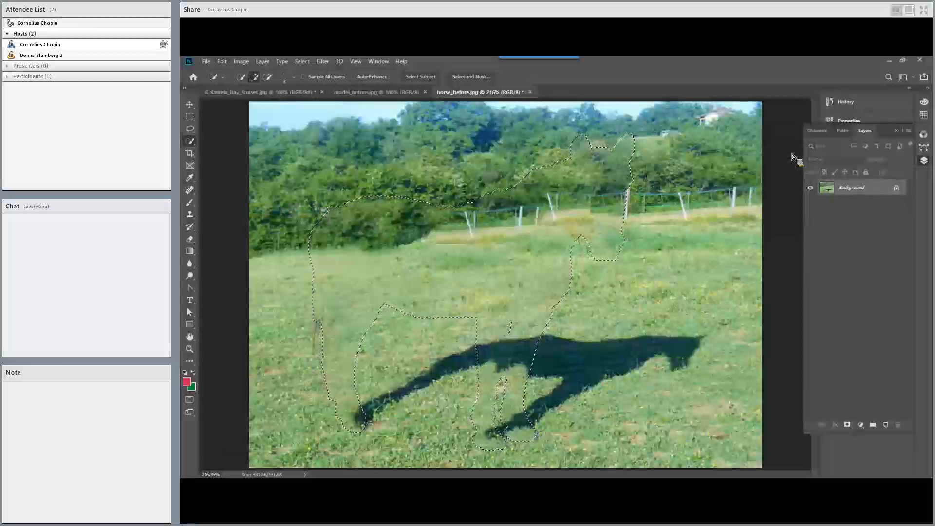
key("ctrl+d")
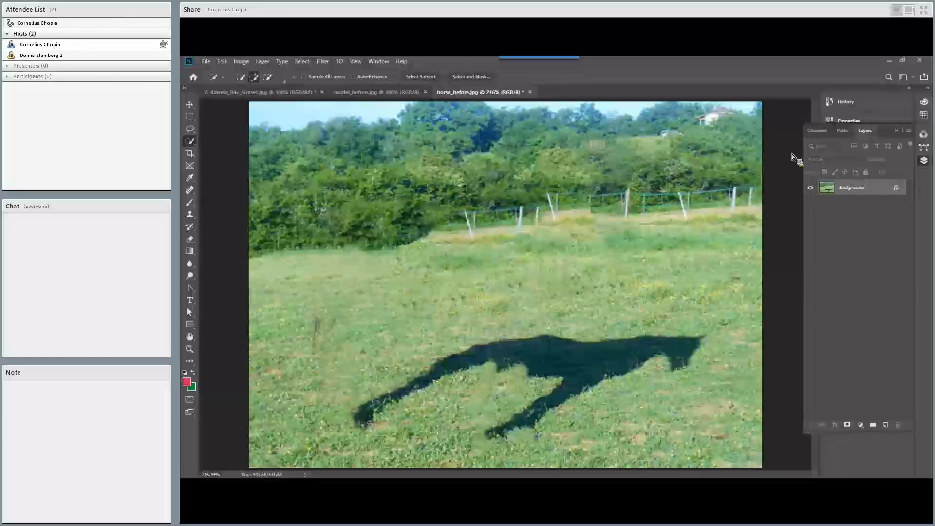
key("ctrl+z")
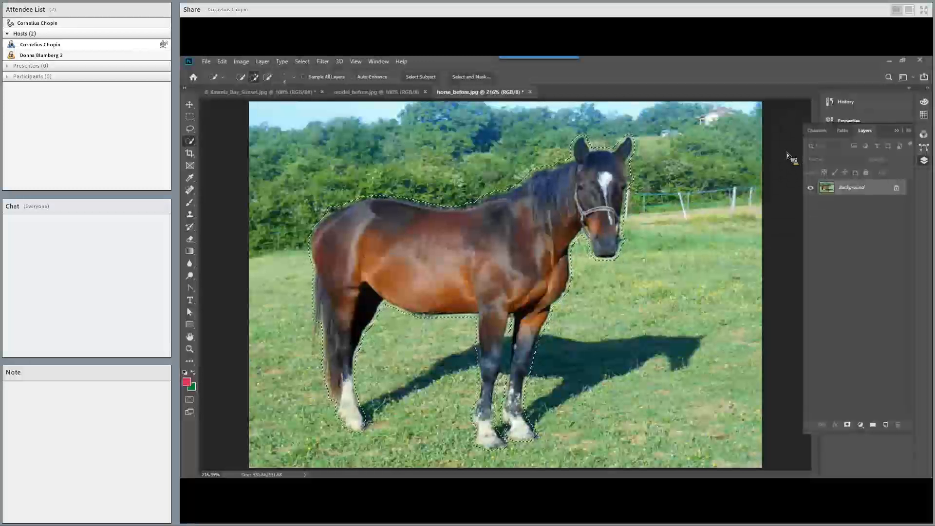
- Add the horse's shadow on the grass to the selection with the Lasso tool, including the parts around the legs
left_click(191, 128)
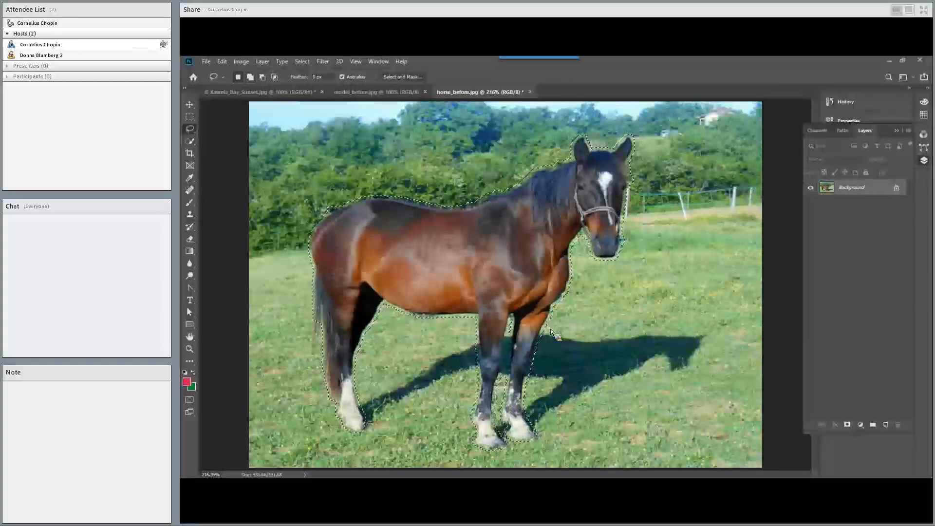
mouse_move(549, 330)
left_mouse_down()
mouse_move(676, 343)
mouse_move(705, 336)
mouse_move(693, 367)
mouse_move(623, 382)
mouse_move(533, 426)
left_mouse_up()
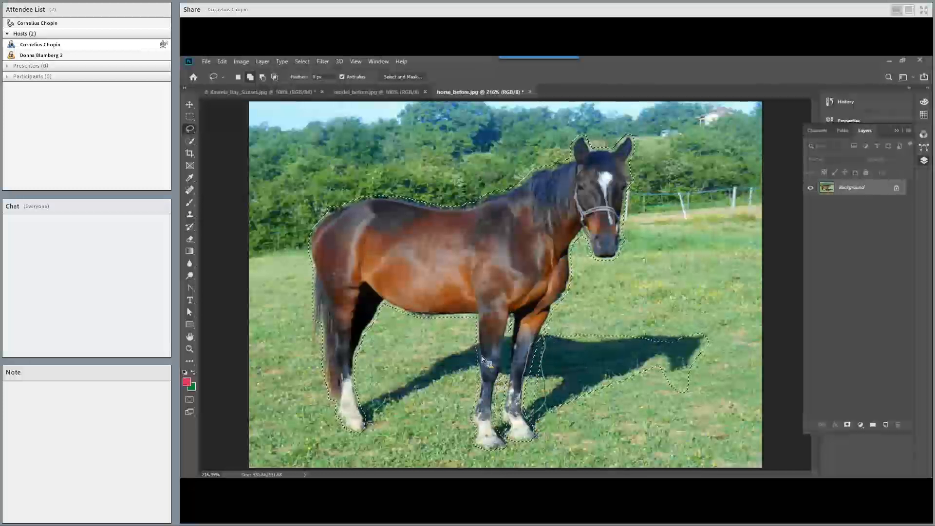
mouse_move(396, 385)
left_mouse_down()
mouse_move(360, 411)
mouse_move(382, 415)
mouse_move(489, 373)
left_mouse_up()
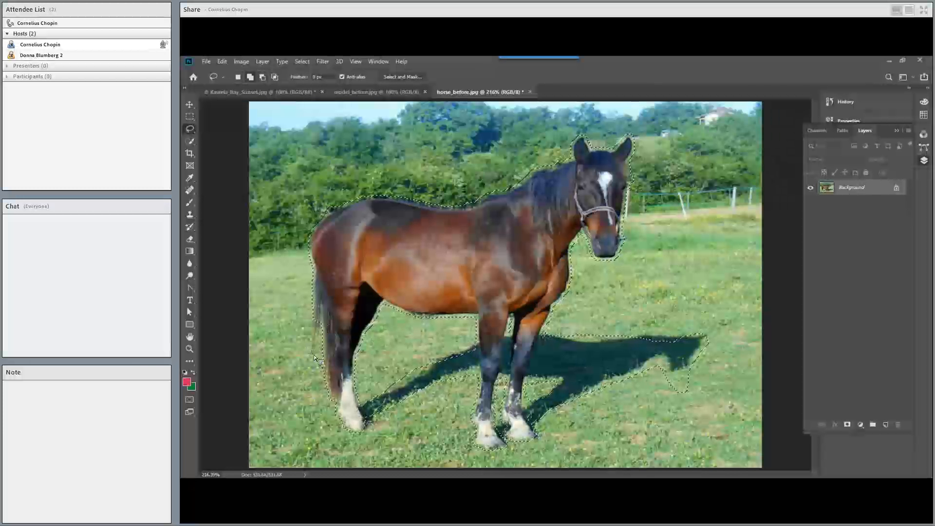
- Add the loose hairs along the outer edge of the horse's tail to the selection with the Lasso tool
left_click_drag(313, 308, 325, 376)
left_click_drag(319, 323, 320, 315)
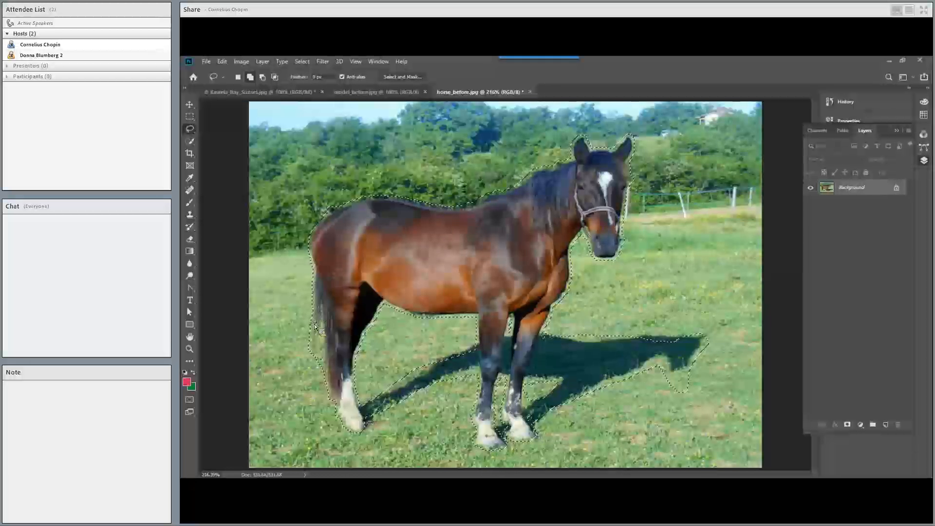
left_click_drag(323, 338, 324, 329)
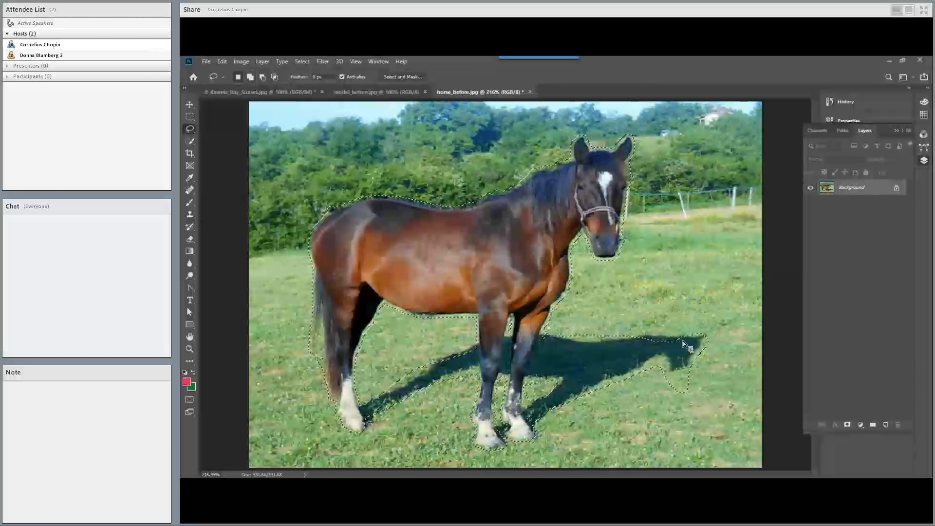
- Extend the selection with extra grass above the shadow's head and along its upper edge between the horse's legs
left_click_drag(666, 348, 692, 387)
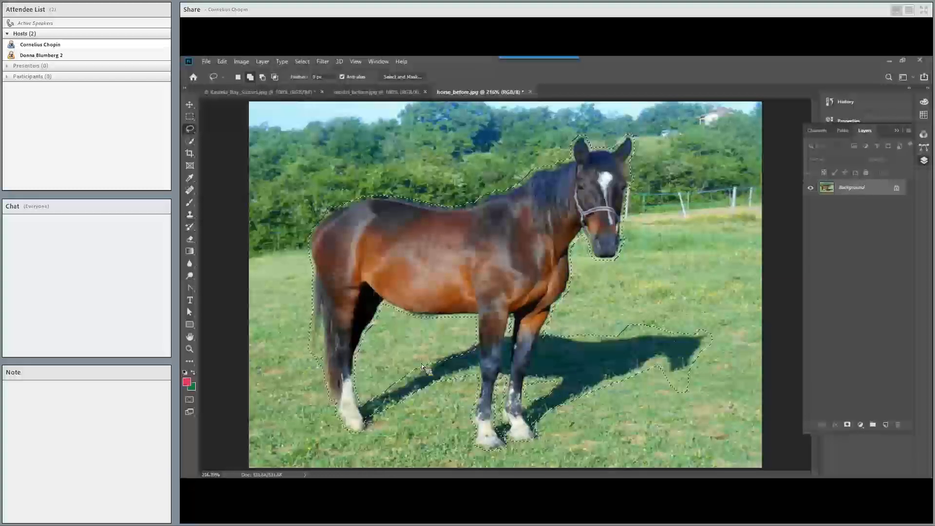
left_click_drag(448, 370, 449, 372)
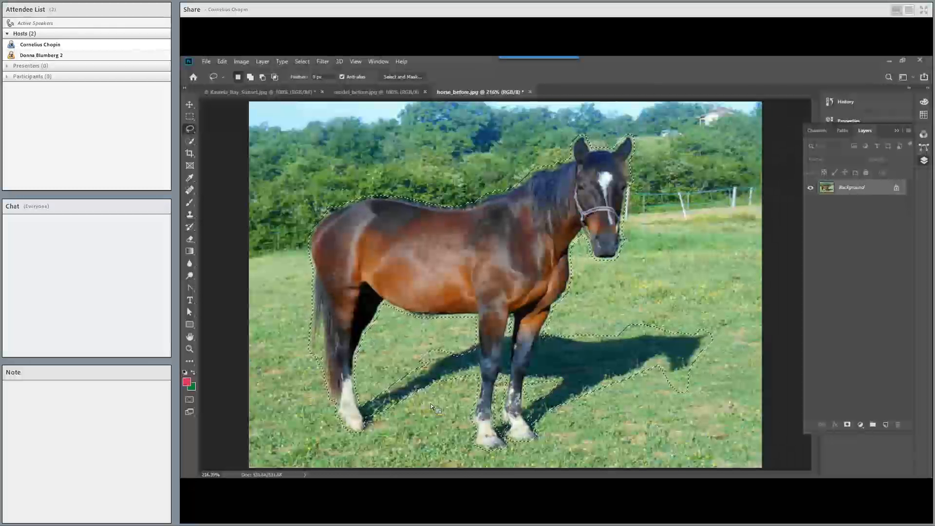
- Try the Fill command with Content-Aware contents on the horse and shadow, save and deselect, and undo back to the selected horse
left_click(227, 64)
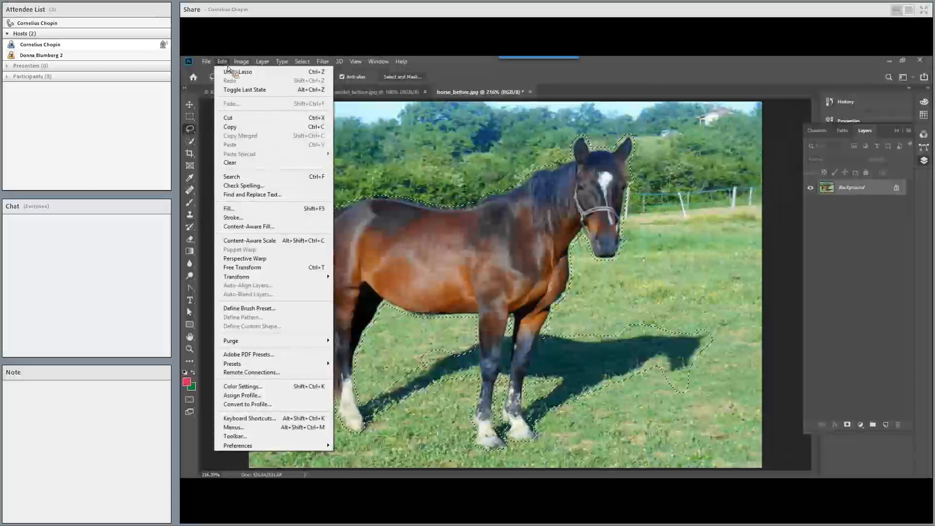
left_click(258, 211)
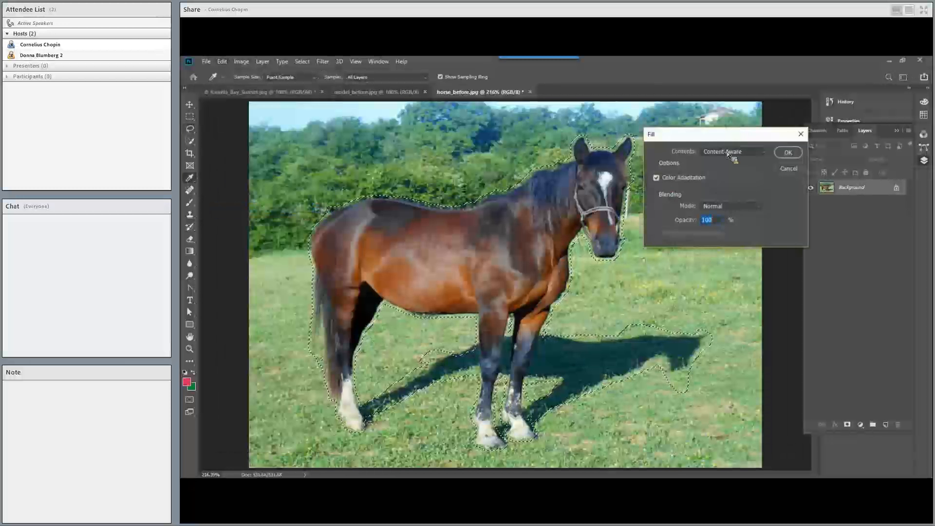
left_click(789, 153)
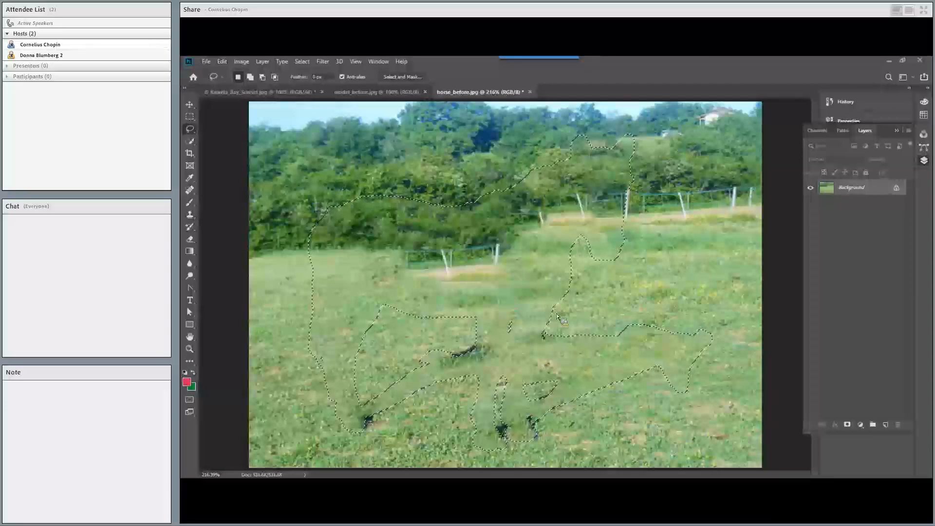
key("ctrl+s")
key("ctrl+d")
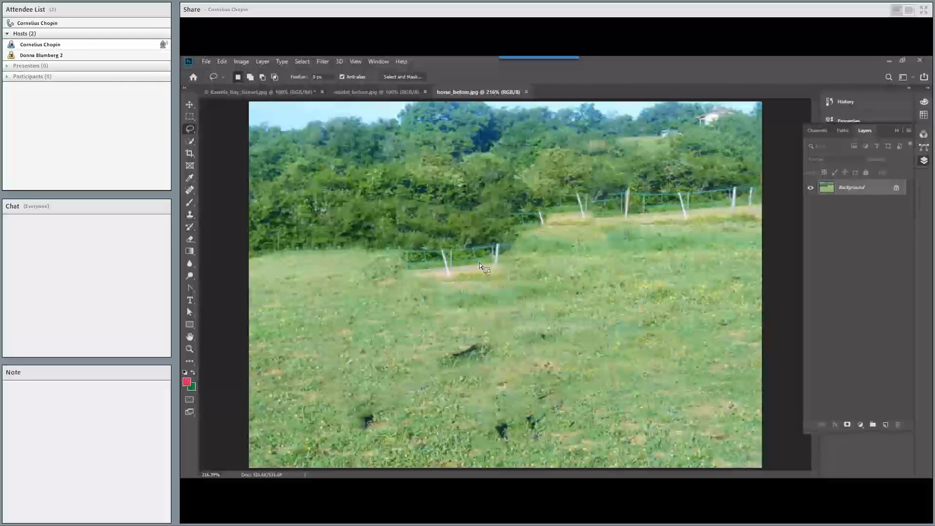
key("ctrl+z")
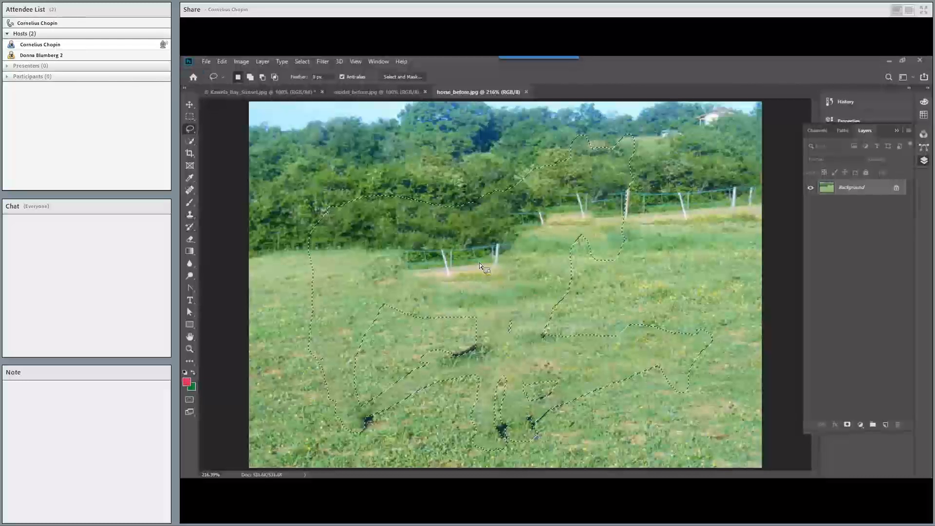
key("ctrl+z")
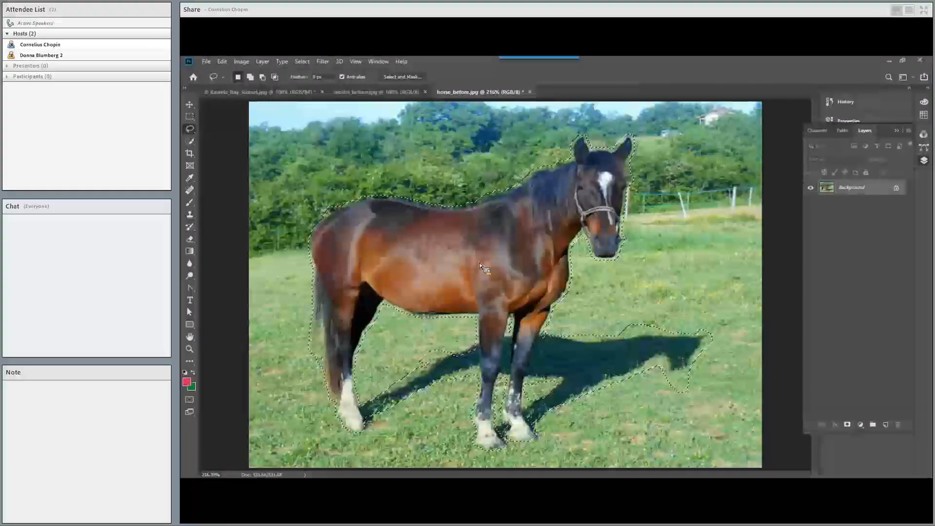
- Start Content-Aware Fill on the selection with a preview, and brush the sky, distant trees and grass behind the tail out of the sampling area
left_click(223, 62)
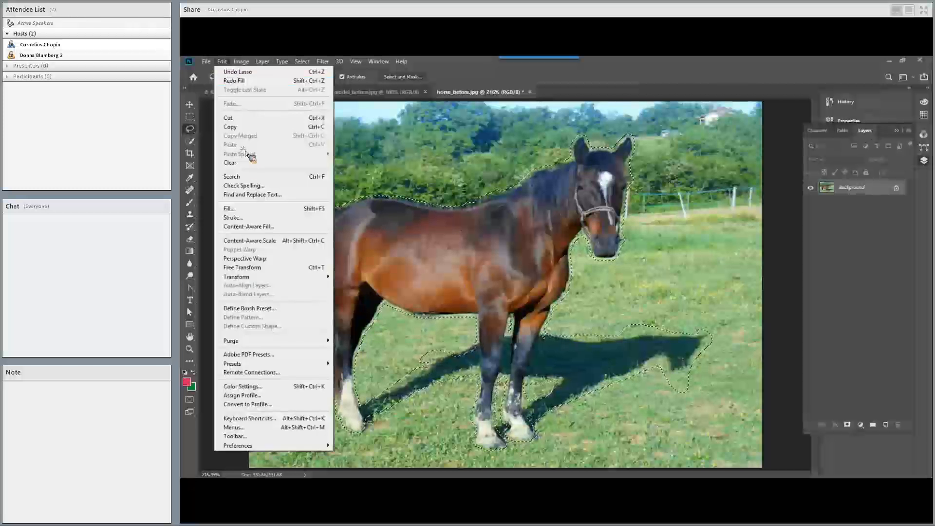
left_click(253, 228)
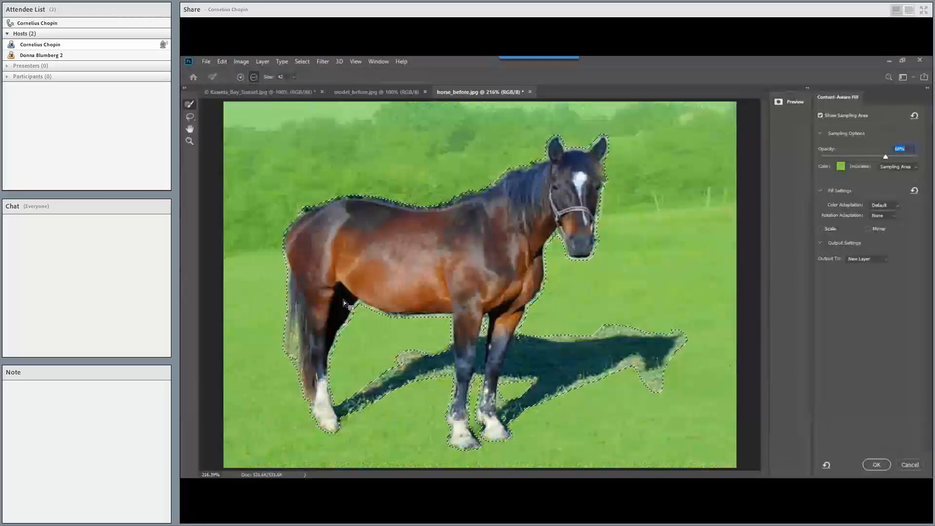
left_click(794, 101)
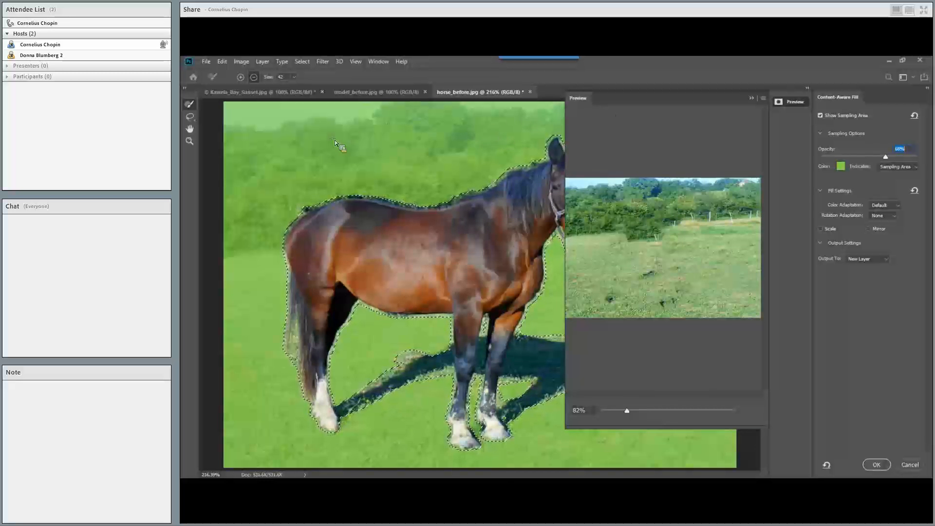
left_click_drag(424, 128, 235, 132)
mouse_move(239, 189)
left_mouse_down()
mouse_move(273, 189)
mouse_move(242, 223)
left_mouse_up()
mouse_move(464, 132)
left_mouse_down()
mouse_move(437, 122)
mouse_move(555, 118)
left_mouse_up()
mouse_move(496, 130)
left_mouse_down()
mouse_move(344, 163)
mouse_move(238, 220)
mouse_move(242, 277)
mouse_move(256, 230)
mouse_move(256, 292)
left_mouse_up()
mouse_move(254, 438)
left_mouse_down()
mouse_move(262, 455)
mouse_move(241, 461)
mouse_move(277, 442)
left_mouse_up()
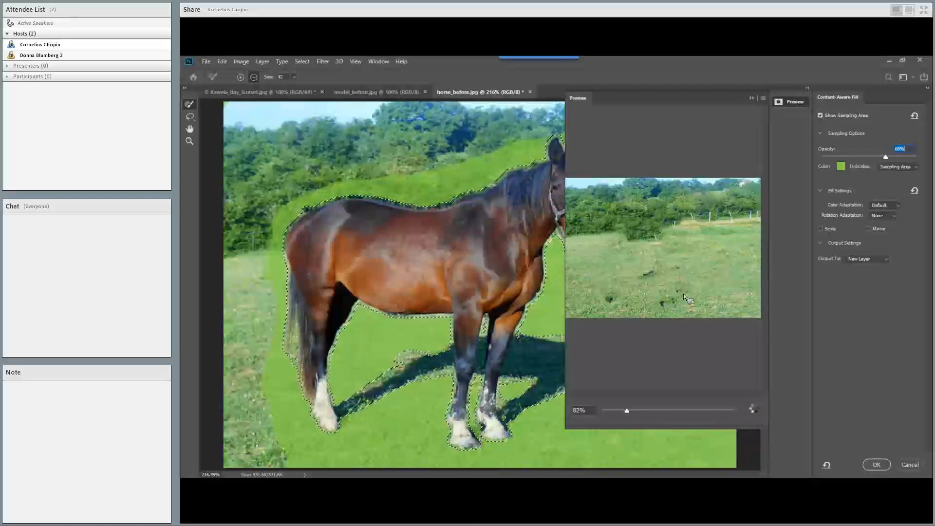
- Remove the hedge along the horse's back and the grass around its tail, belly and rear legs from the sampling area
left_click(752, 100)
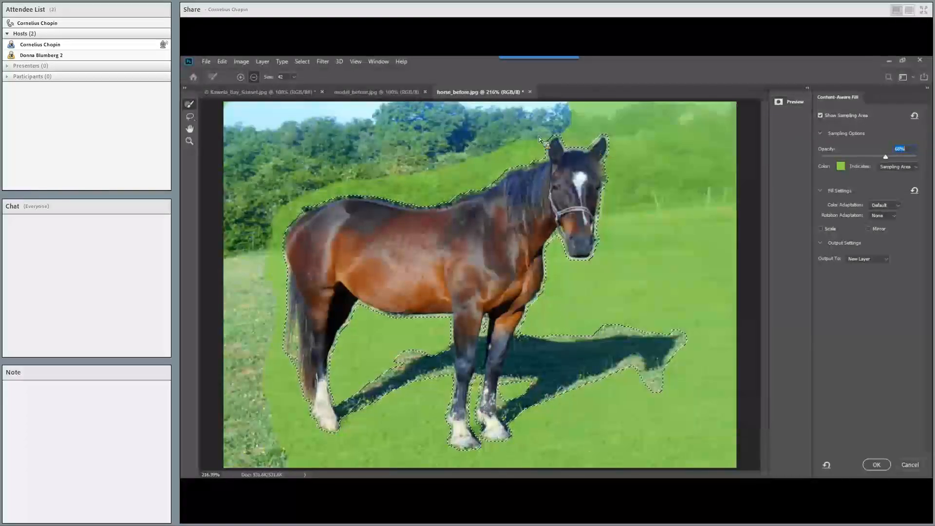
left_click_drag(540, 132, 407, 183)
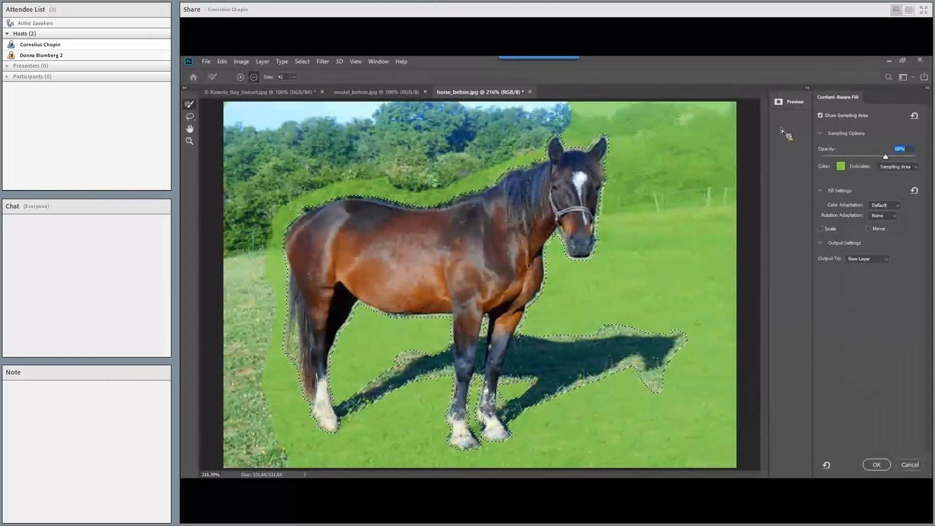
left_click(790, 101)
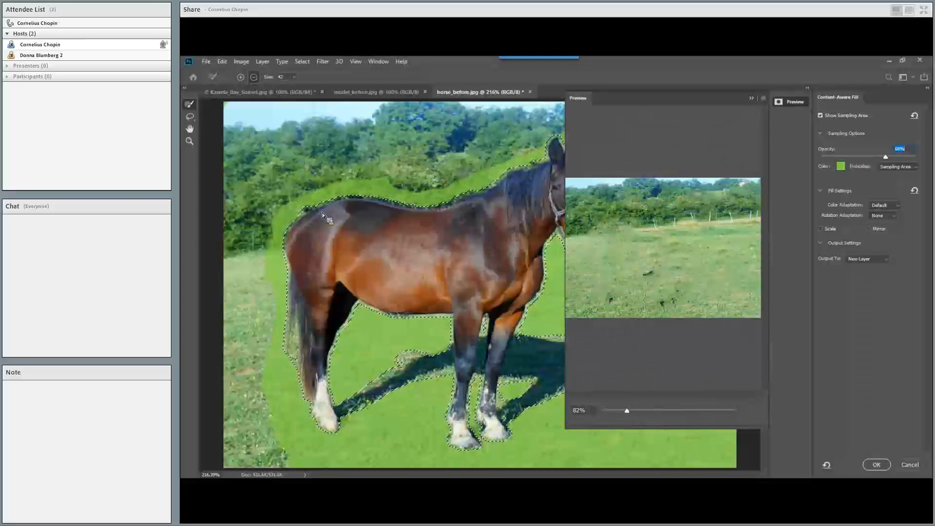
mouse_move(437, 194)
left_mouse_down()
mouse_move(376, 193)
mouse_move(288, 258)
left_mouse_up()
mouse_move(329, 324)
left_mouse_down()
mouse_move(372, 463)
mouse_move(450, 234)
mouse_move(428, 411)
mouse_move(446, 302)
mouse_move(438, 483)
mouse_move(464, 435)
mouse_move(440, 416)
left_mouse_up()
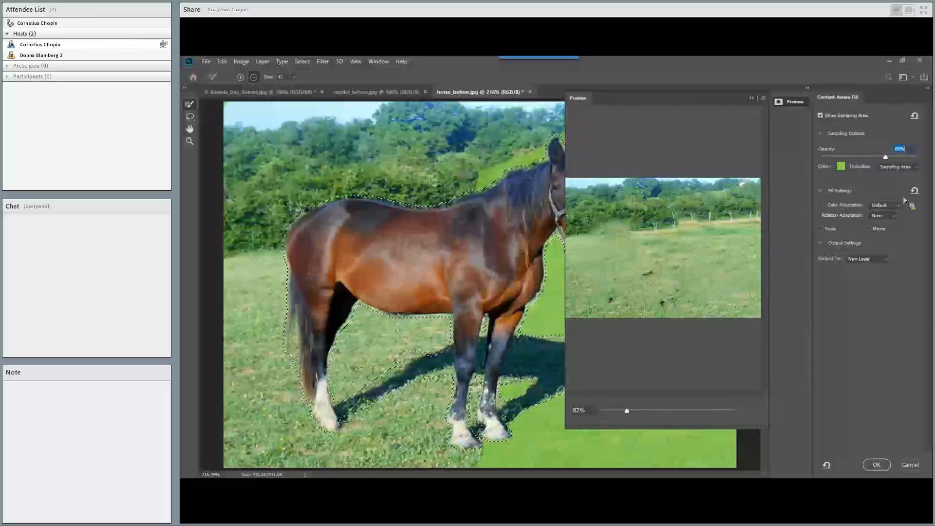
- Enable Mirror, apply the Content-Aware Fill with output to a New Layer, and clear the selection
left_click(870, 229)
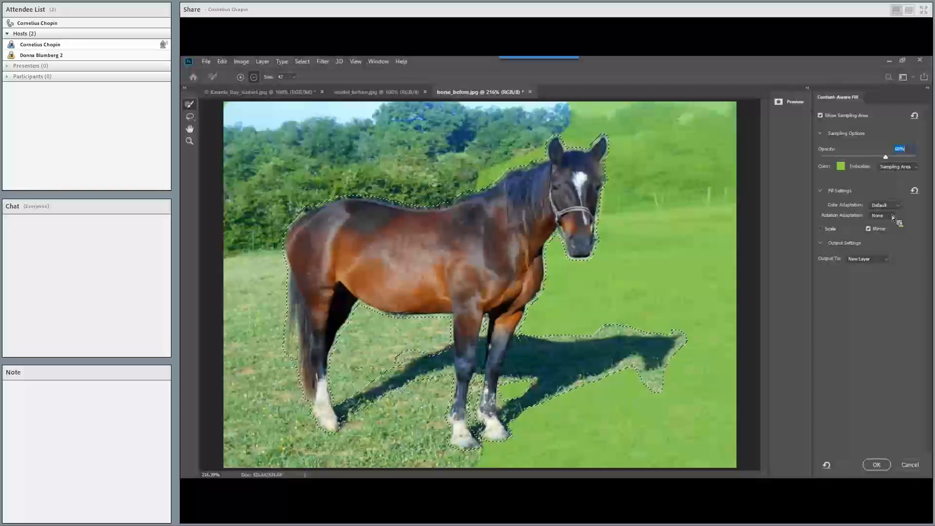
left_click(877, 260)
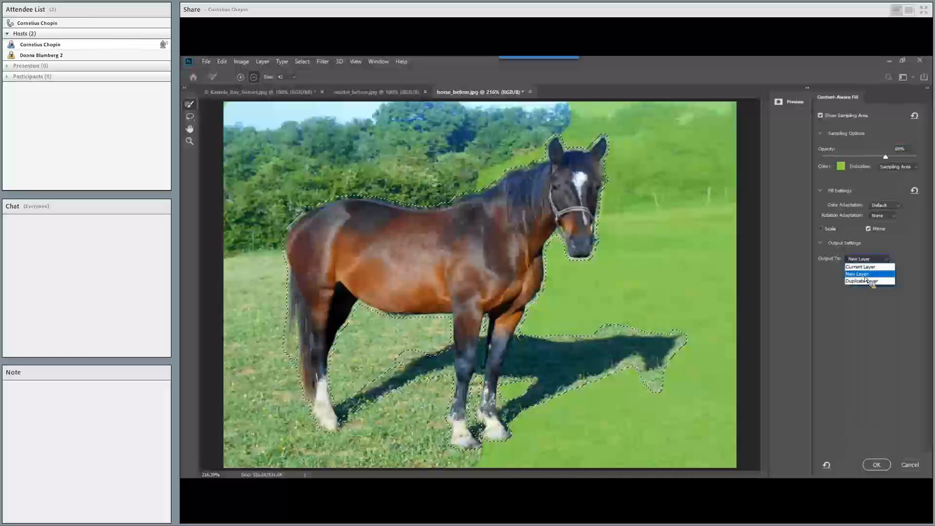
left_click(865, 277)
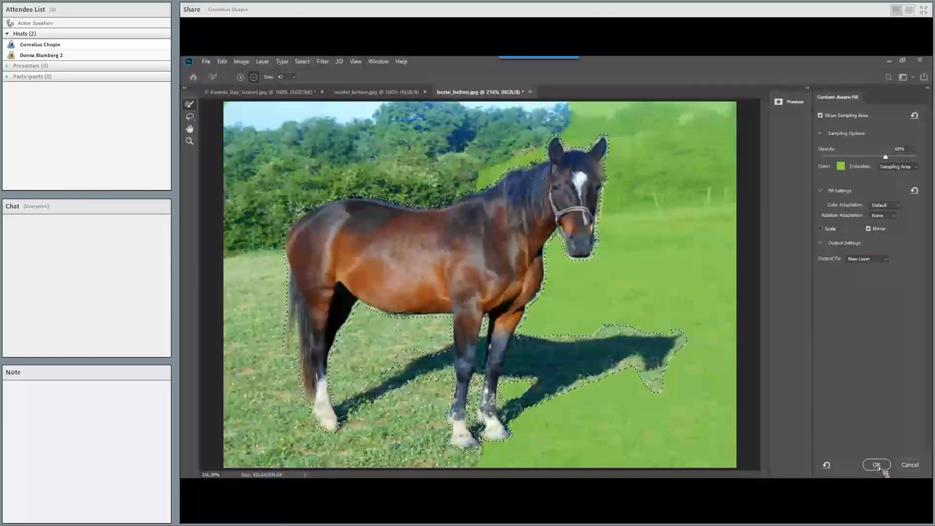
left_click(877, 465)
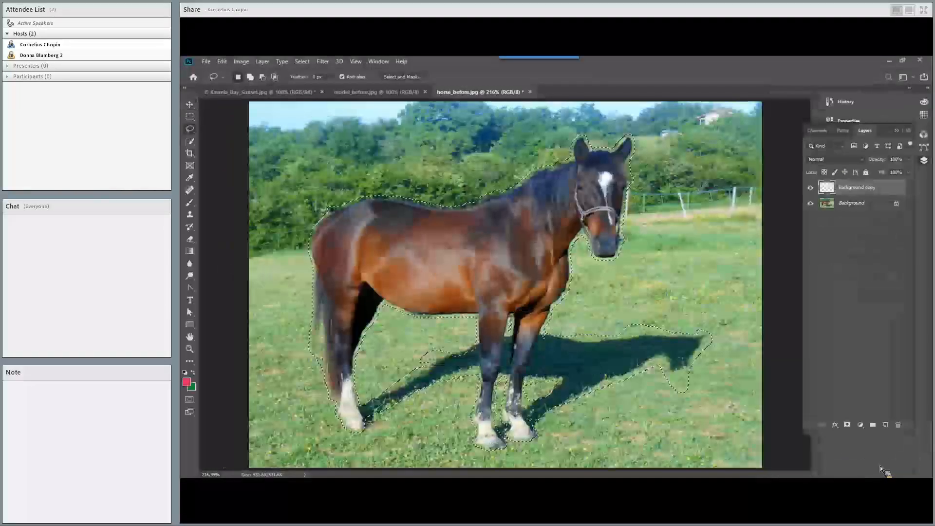
key("ctrl+d")
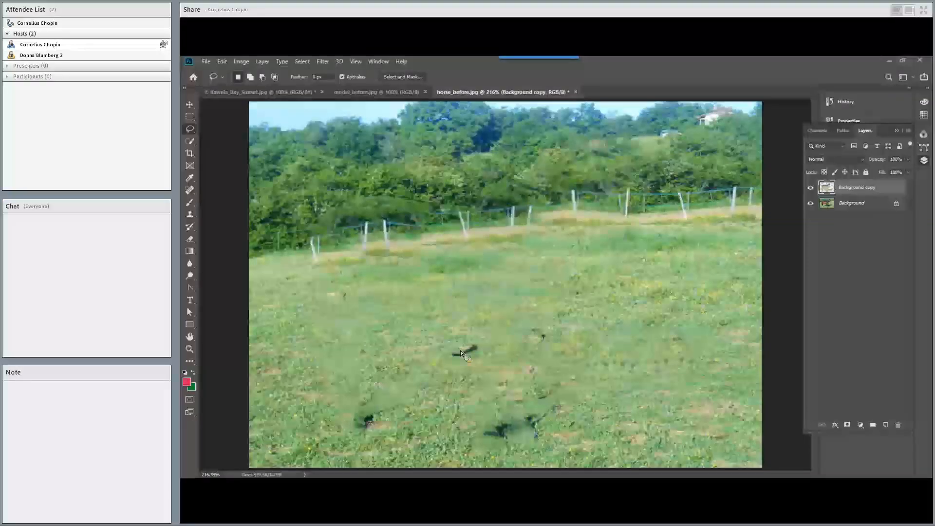
- Compare the fill with the original photo by hiding and showing the Background copy layer several times
left_click(811, 188)
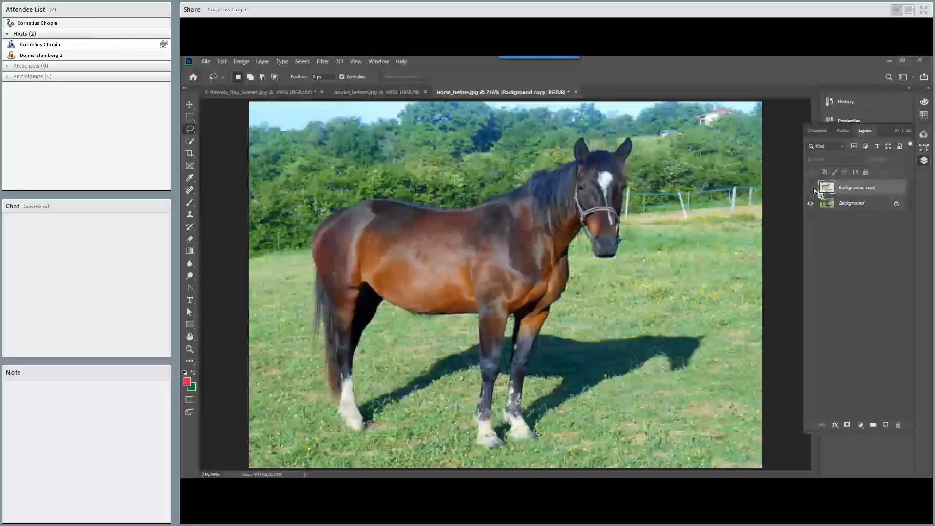
left_click(811, 188)
left_click(811, 188)
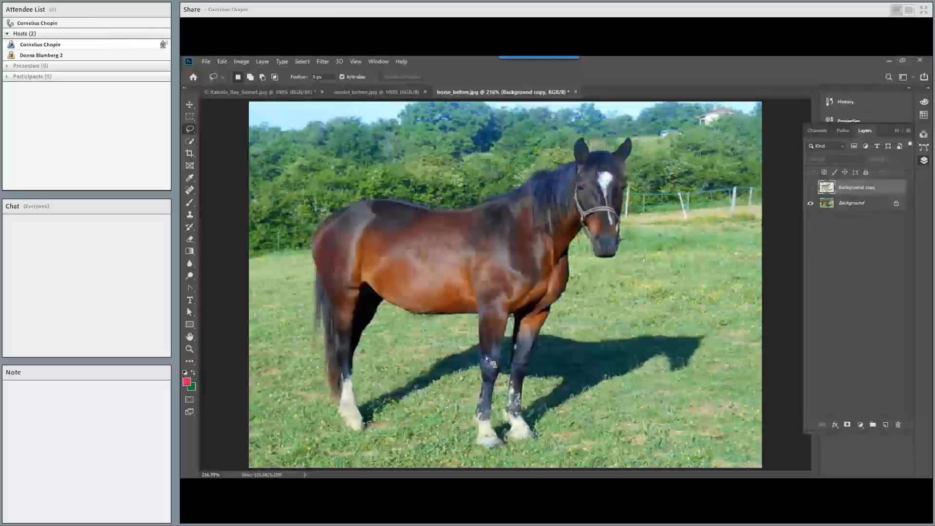
left_click(811, 188)
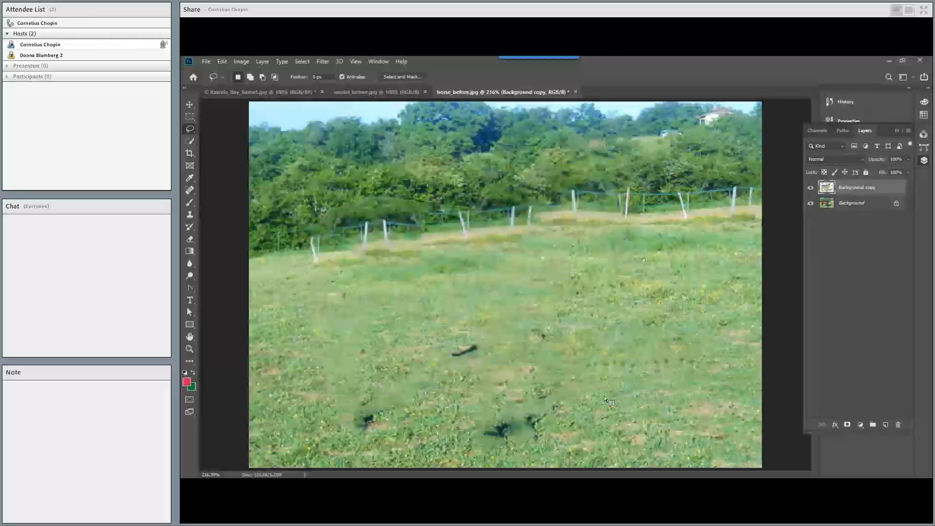
left_click(811, 188)
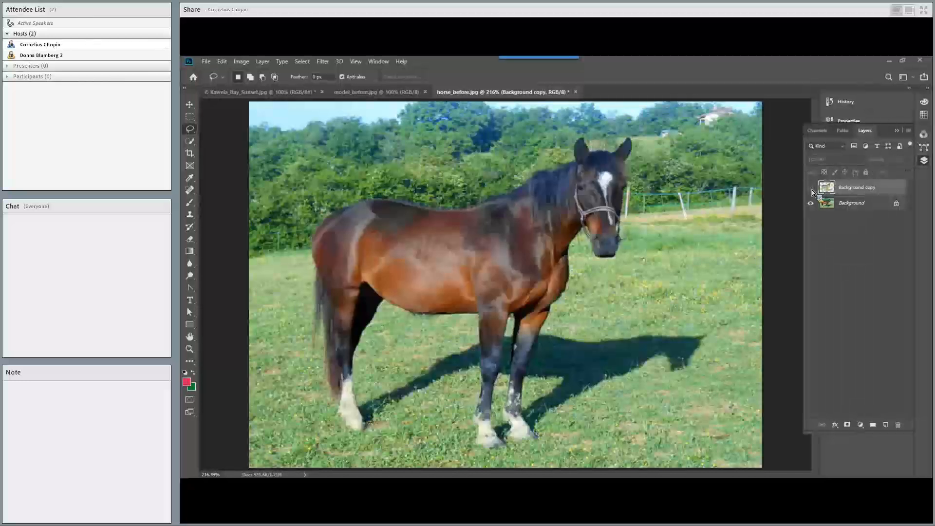
left_click(811, 188)
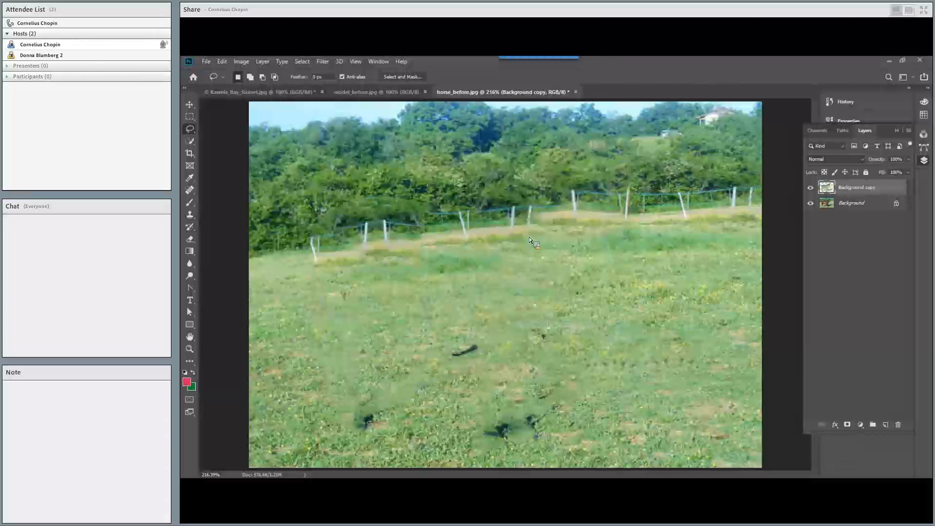
- Switch to the Firefox browser
key("alt+Tab")
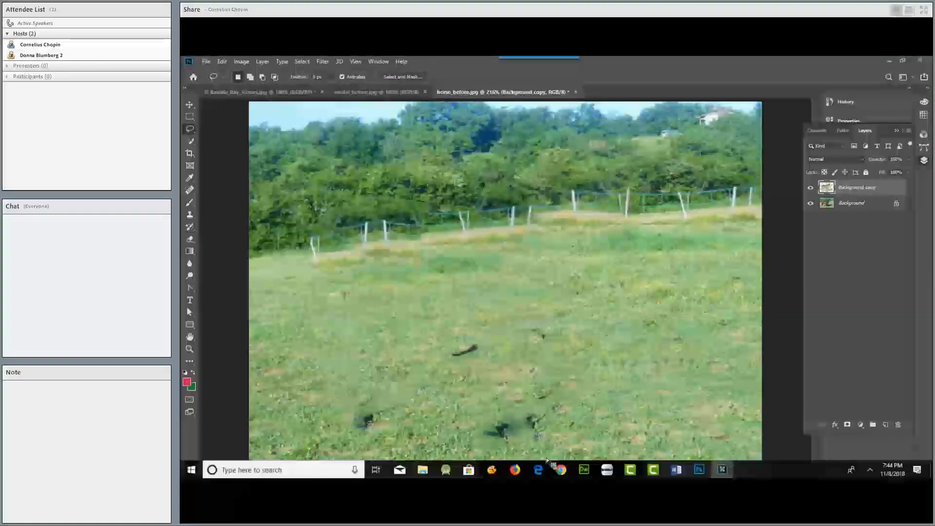
left_click(518, 474)
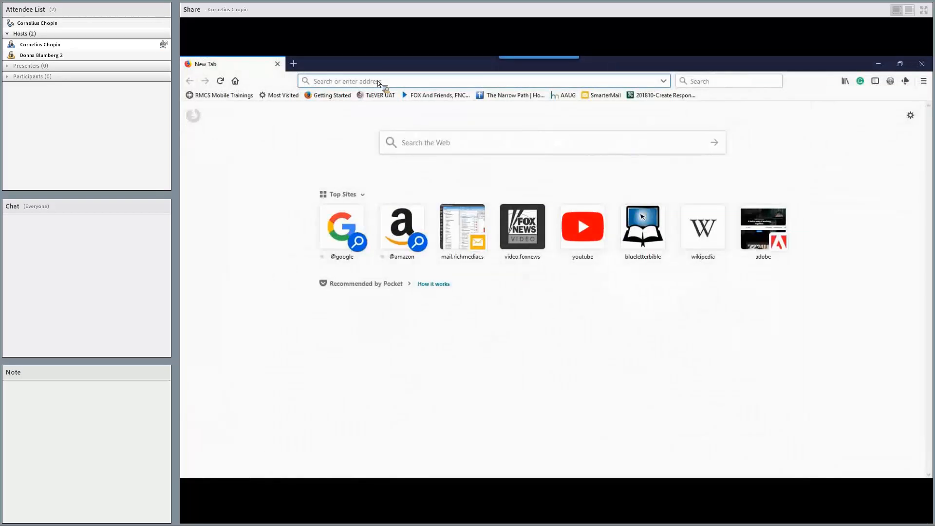
- Try to go to the Google home page by entering "google. com" as the address
type("goog")
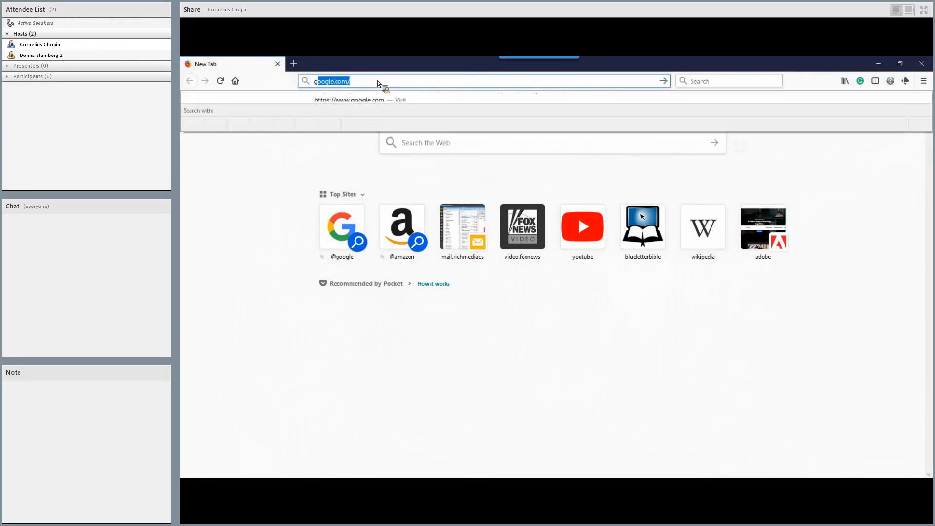
type("l")
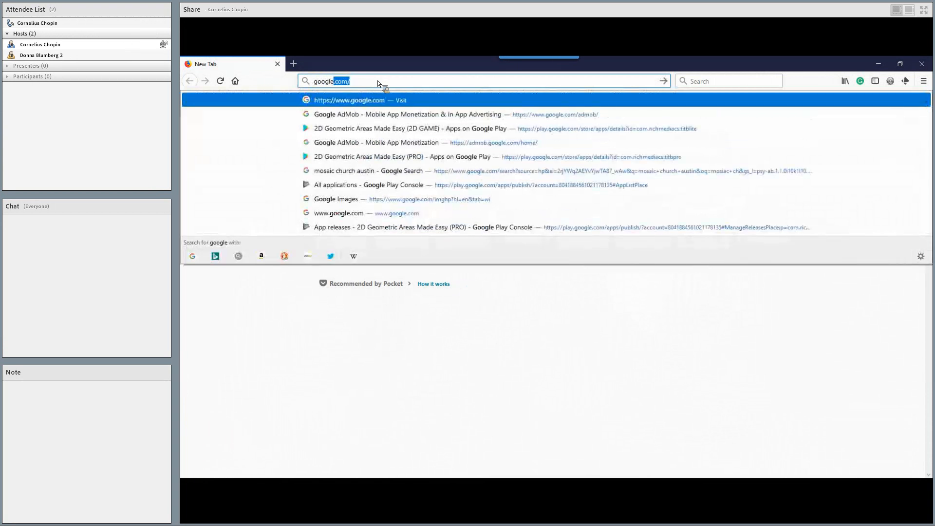
type("e. o")
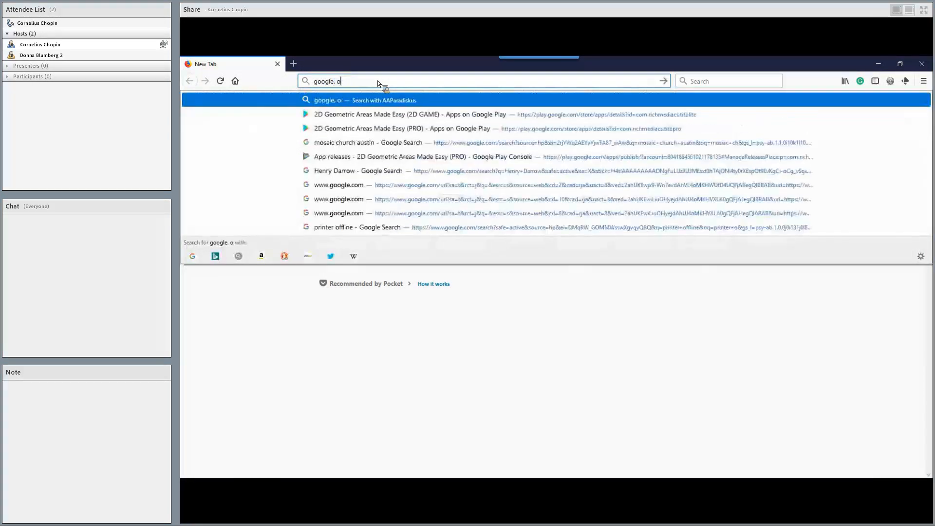
type("c")
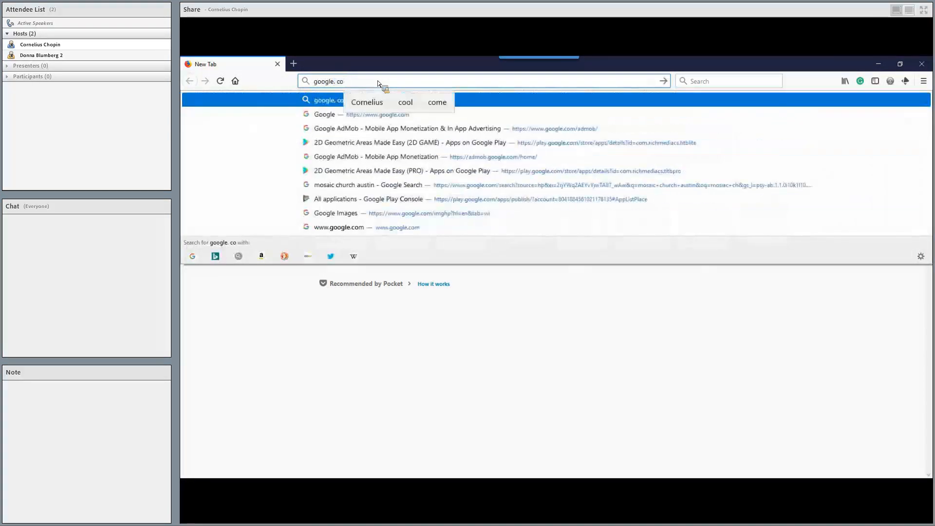
type("m")
key("Return")
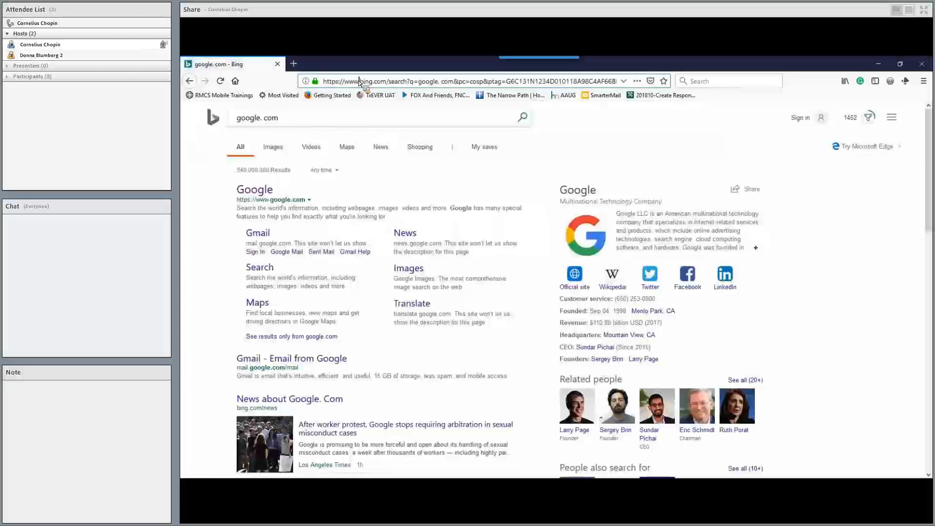
- Go to the YouTube home page at youtube.com
left_click(359, 82)
type("youtube.com/")
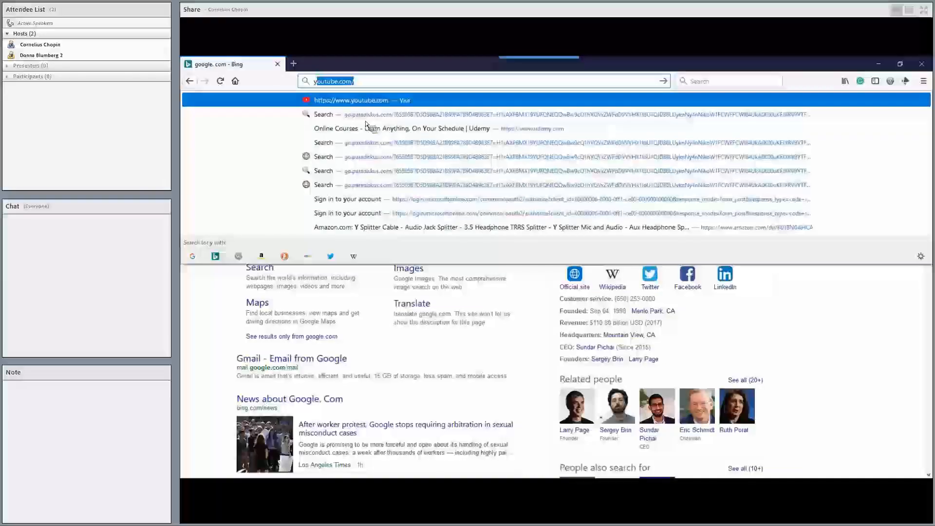
key("Return")
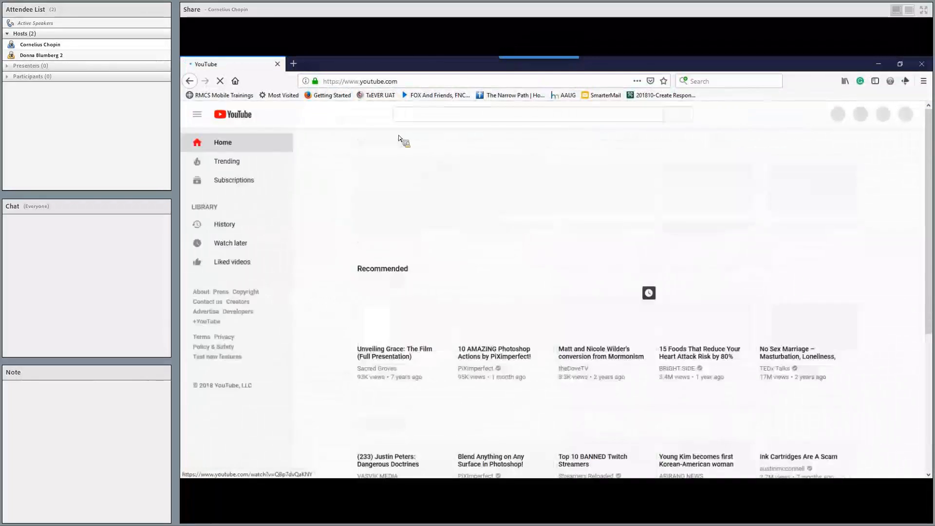
- Search YouTube for "content aware fill photoshop cc 2019" using the suggested query
left_click(424, 119)
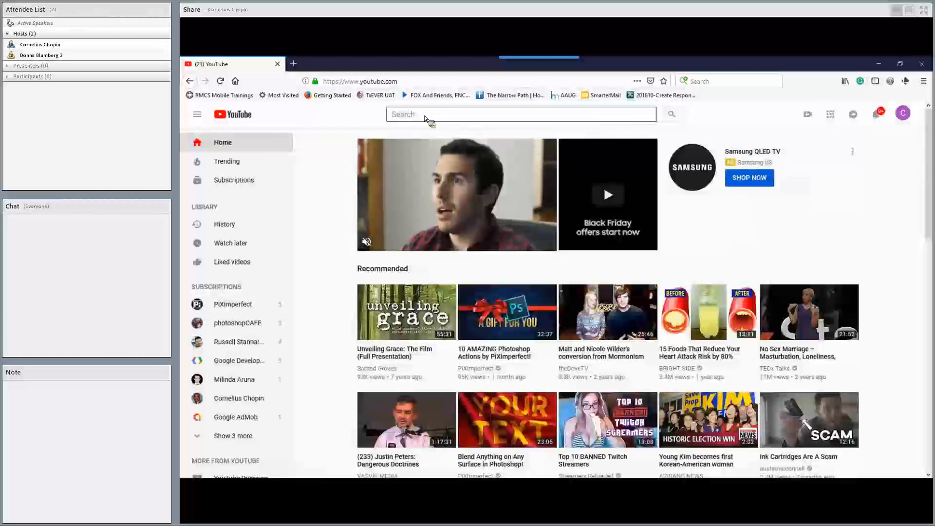
type("content a")
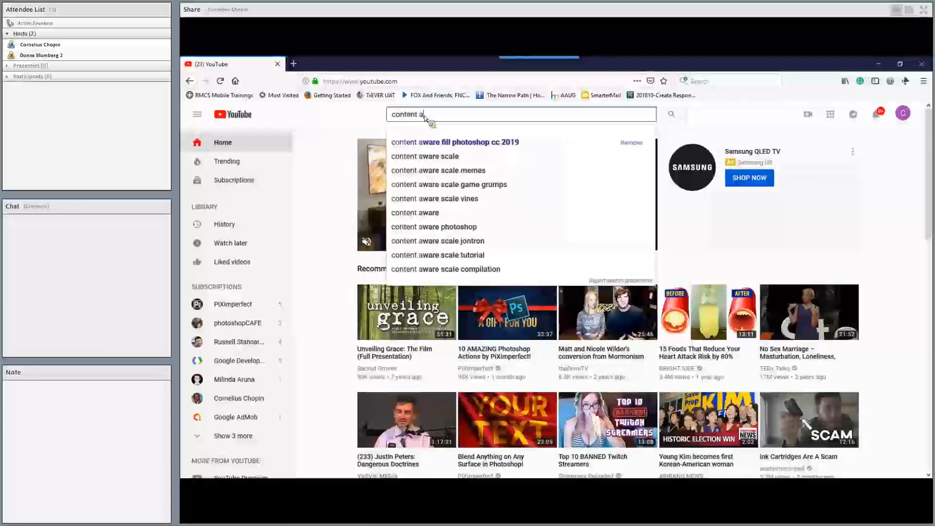
type("ware fill")
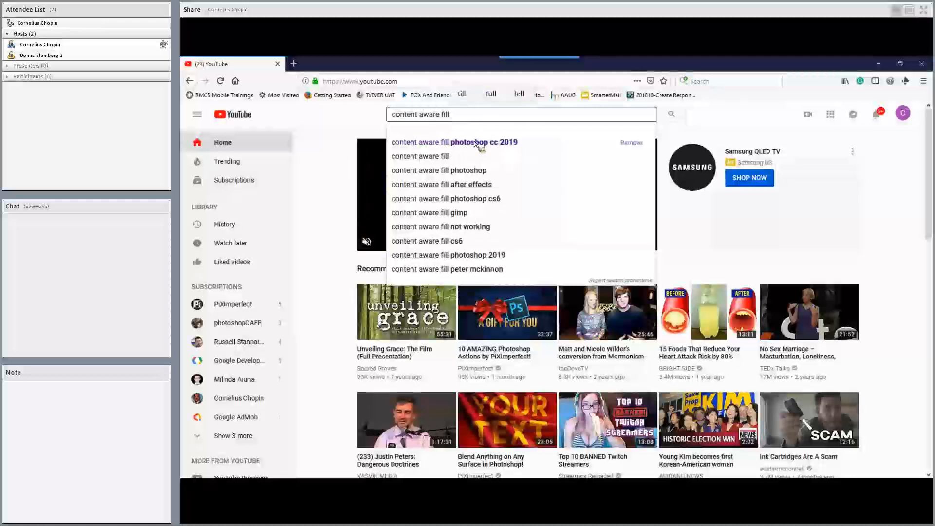
left_click(495, 147)
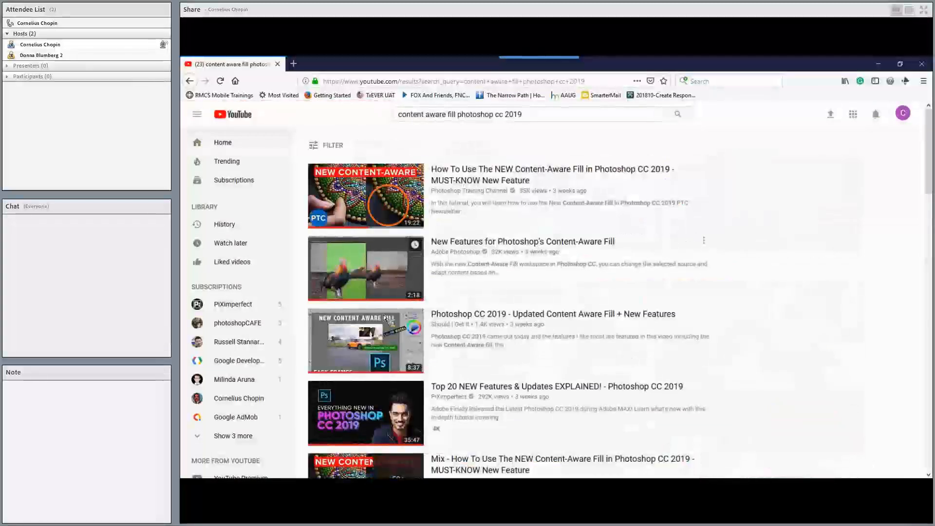
- Open the Adobe Photoshop video "New Features for Photoshop's Content-Aware Fill" from the results and play it in full screen
scroll(381, 320, "down", 2)
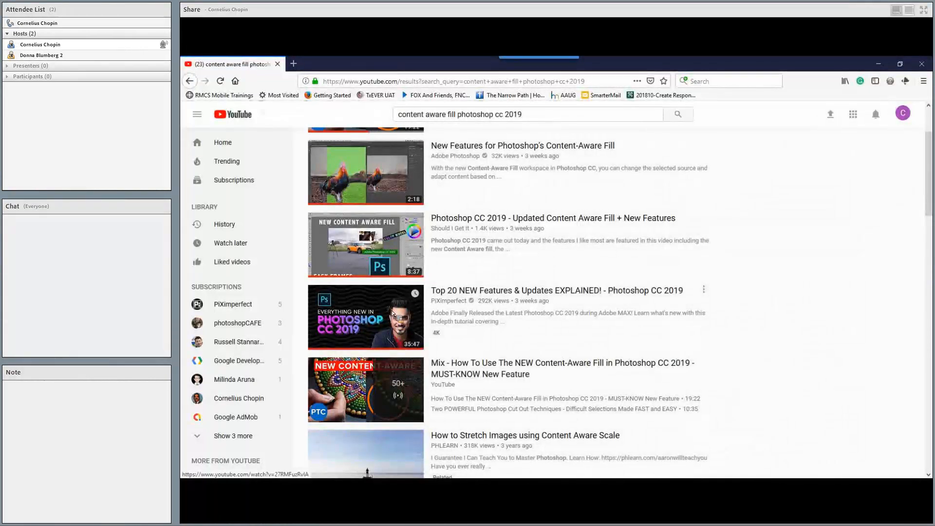
left_click(700, 400)
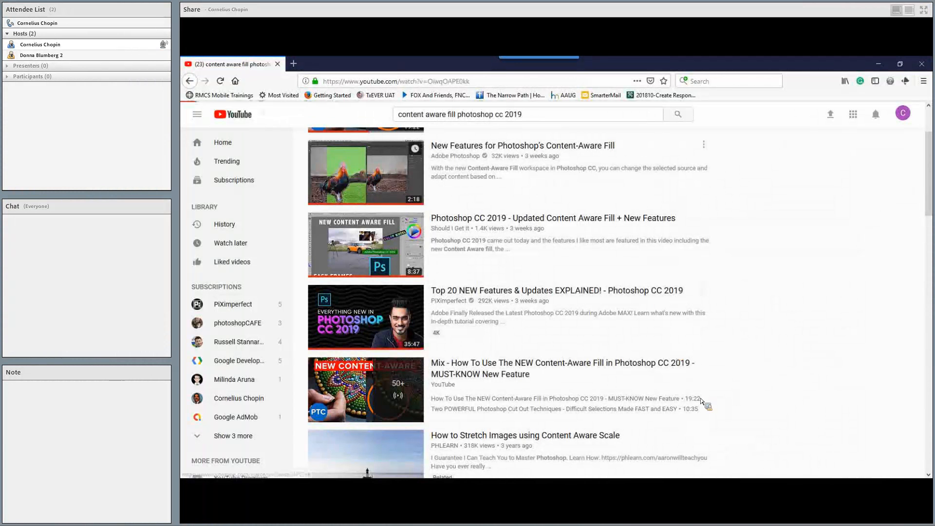
left_click(684, 406)
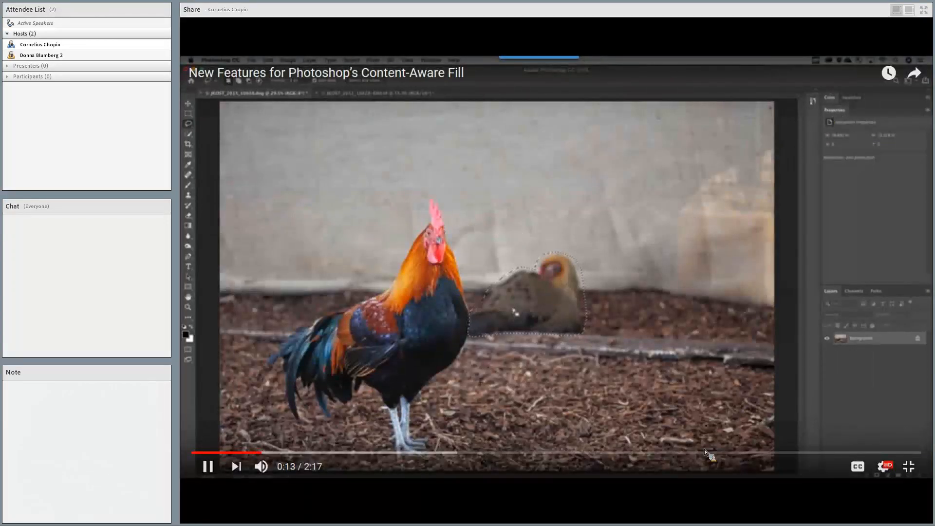
- Leave full screen and check the system's sound volume while the video plays
left_click(908, 467)
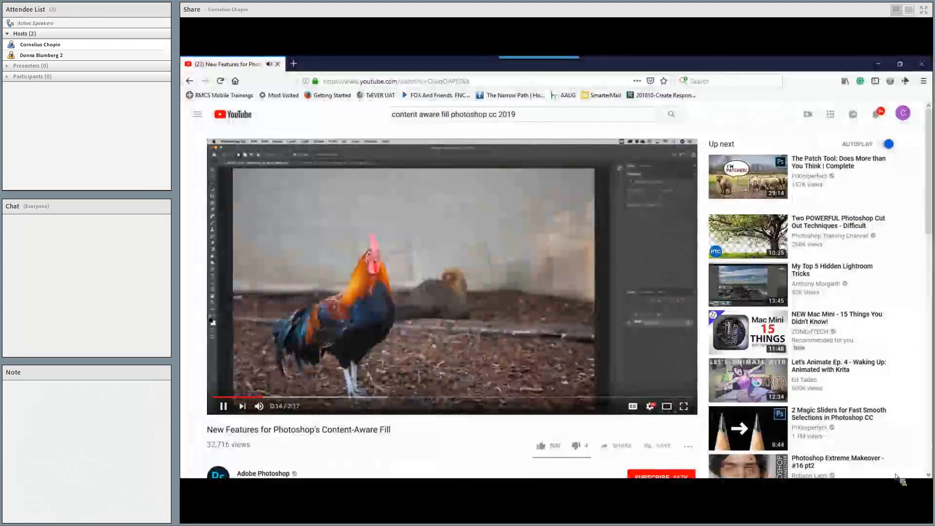
left_click(869, 470)
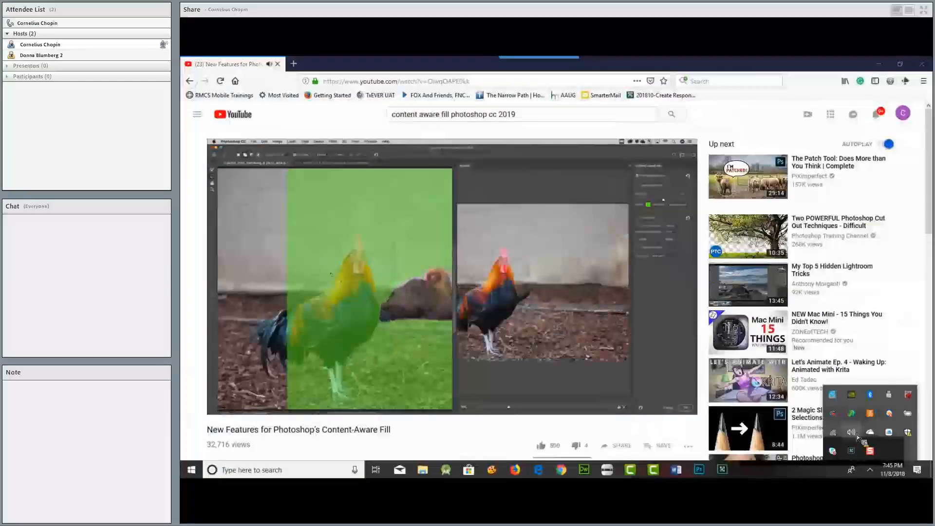
left_click(854, 433)
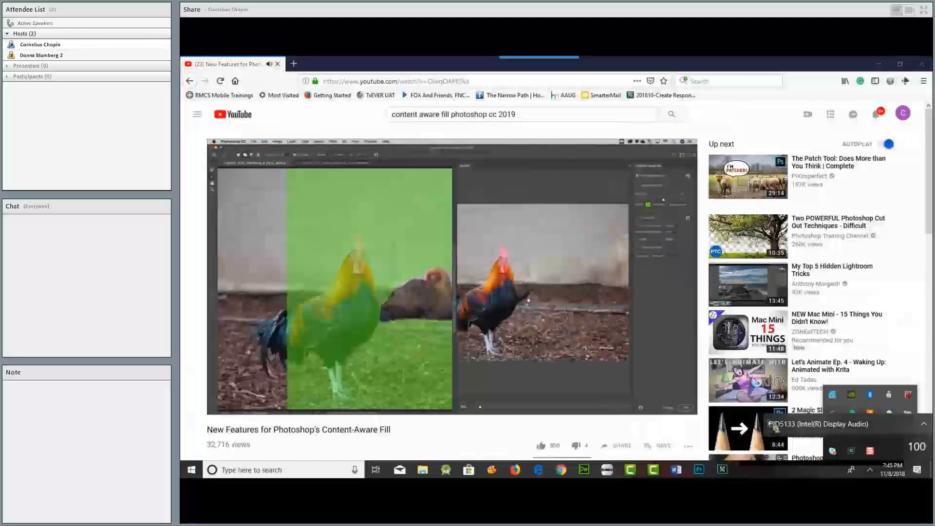
left_click(425, 245)
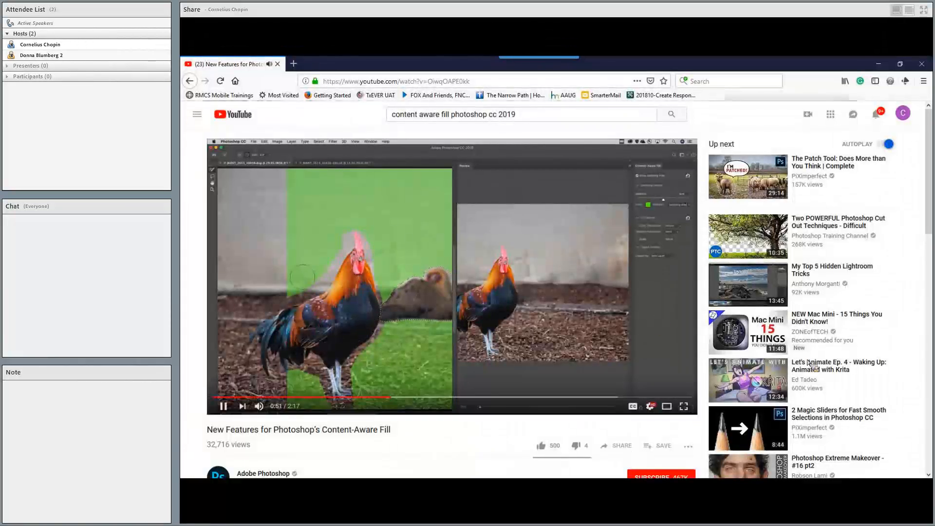
- Watch the Content-Aware Fill video in full screen, then exit and return to the search results
key("f")
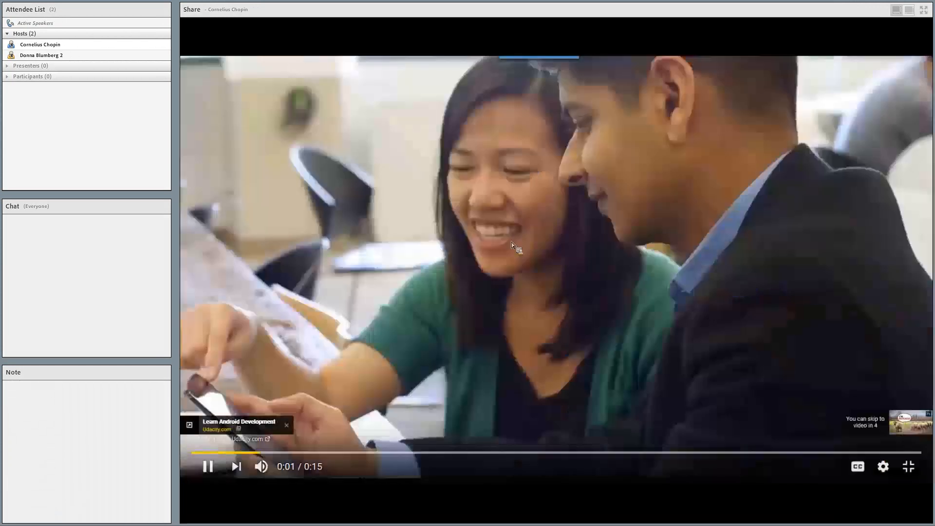
left_click(512, 241)
key("Escape")
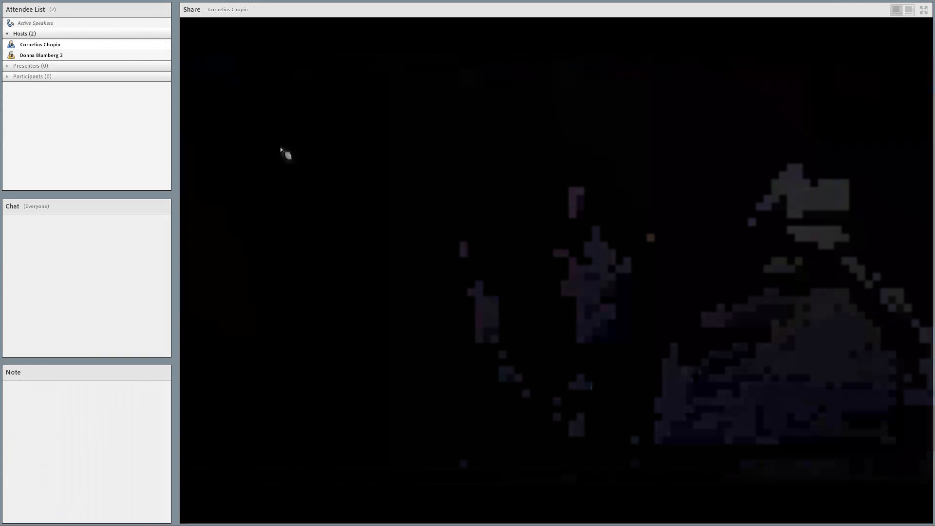
key("alt+Left")
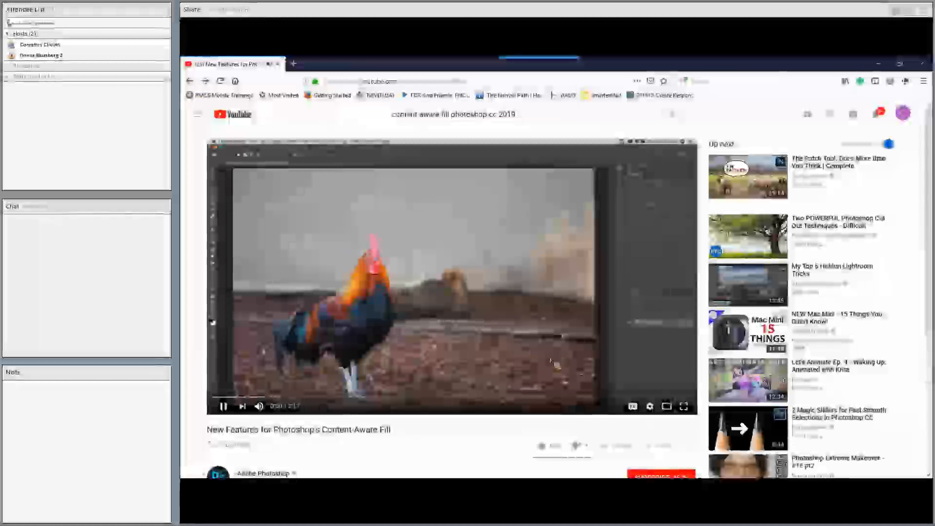
key("alt+Left")
- Open "Photoshop CC 2019 - Updated Content Aware Fill + New Features" in full screen, skip the ad and jump ahead in the video
scroll(551, 362, "down", 3)
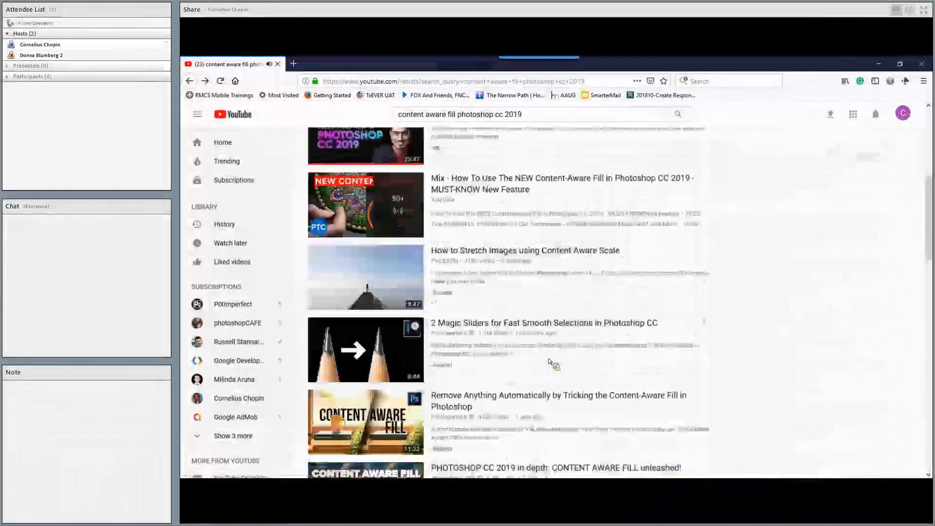
scroll(463, 356, "up", 10)
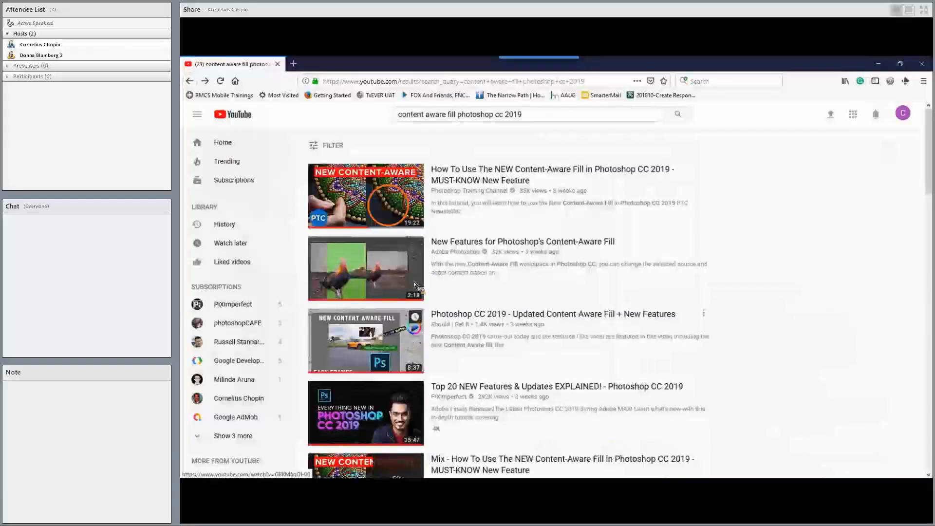
scroll(372, 312, "down", 2)
left_click(373, 312)
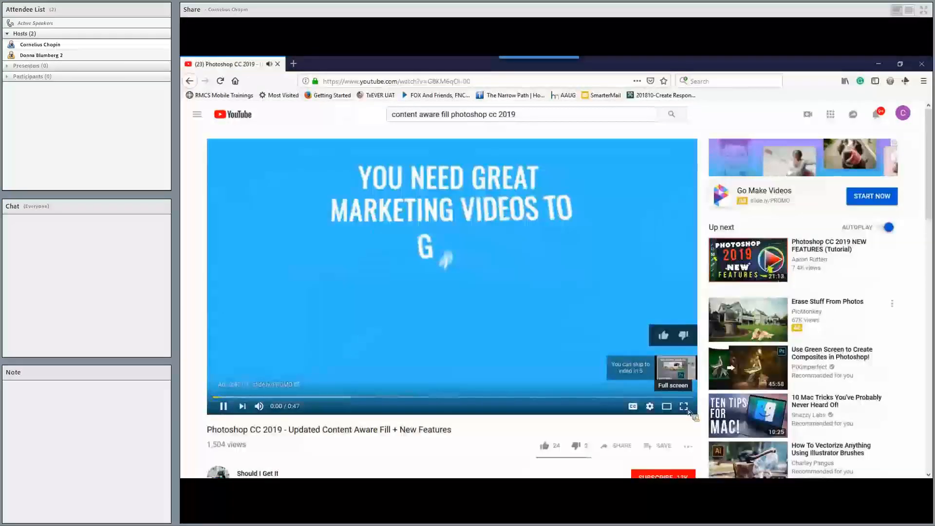
left_click(684, 407)
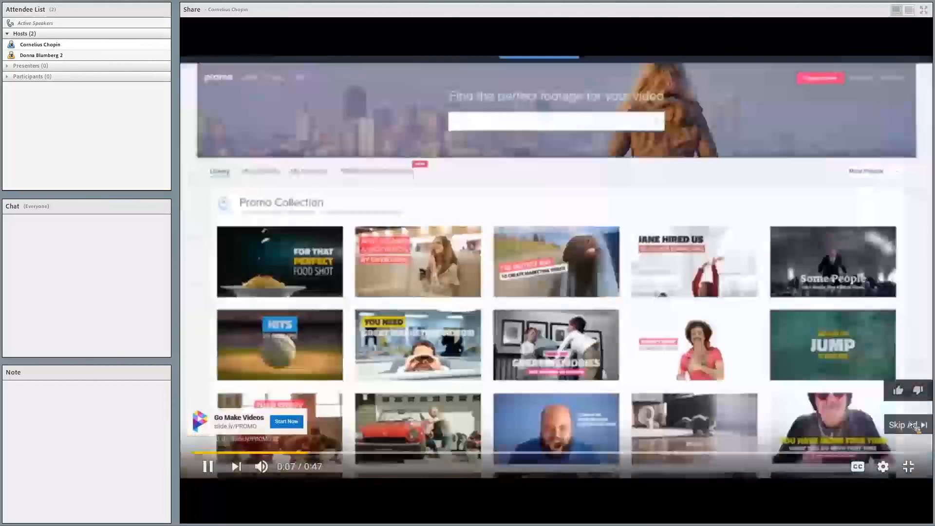
left_click(912, 425)
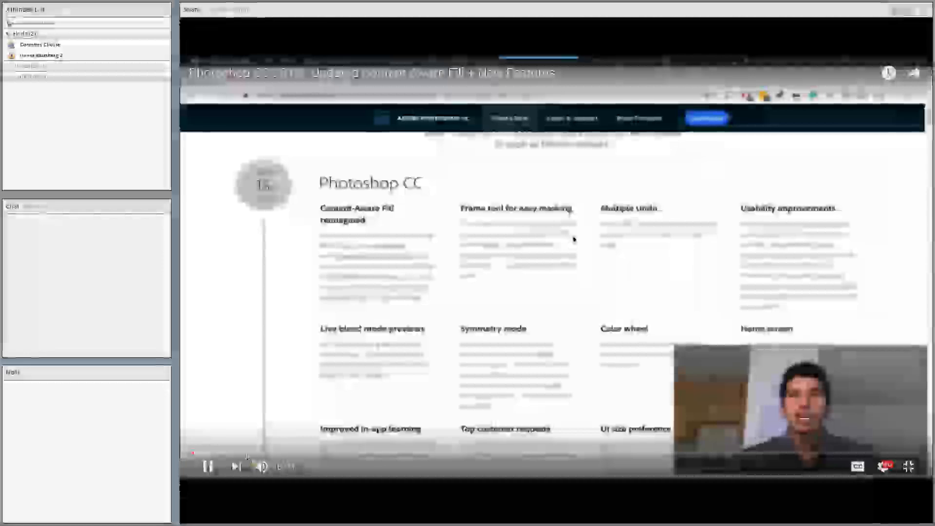
left_click(247, 454)
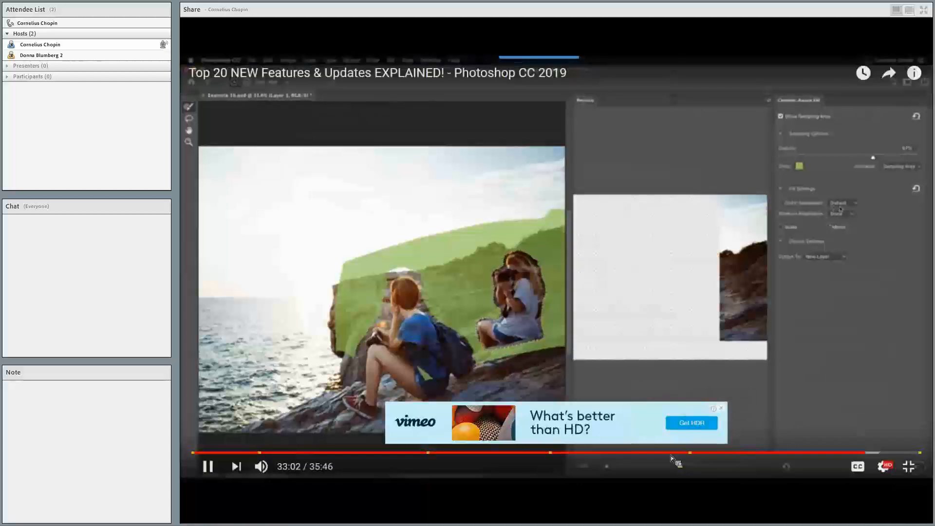
- Seek through "Top 20 NEW Features & Updates EXPLAINED! - Photoshop CC 2019" to about 30:34 to find the Content-Aware Fill section
left_click(671, 455)
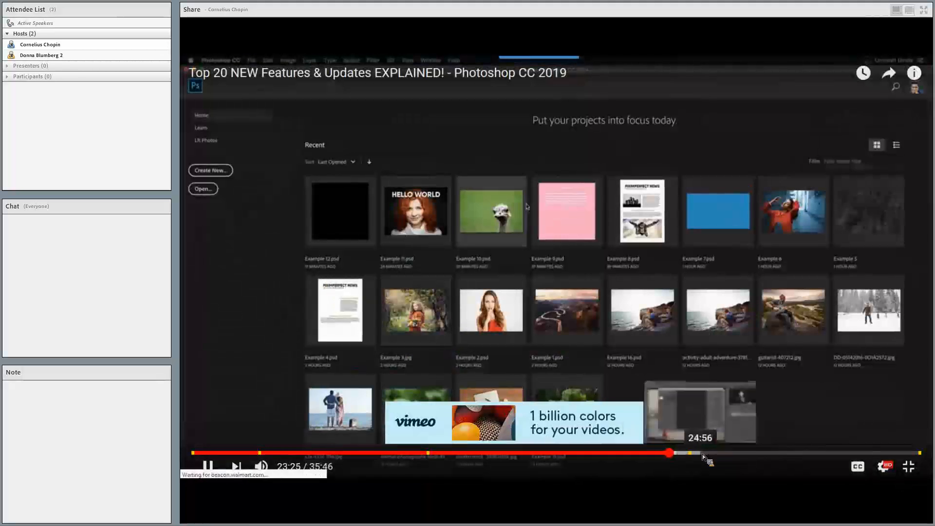
left_click(702, 455)
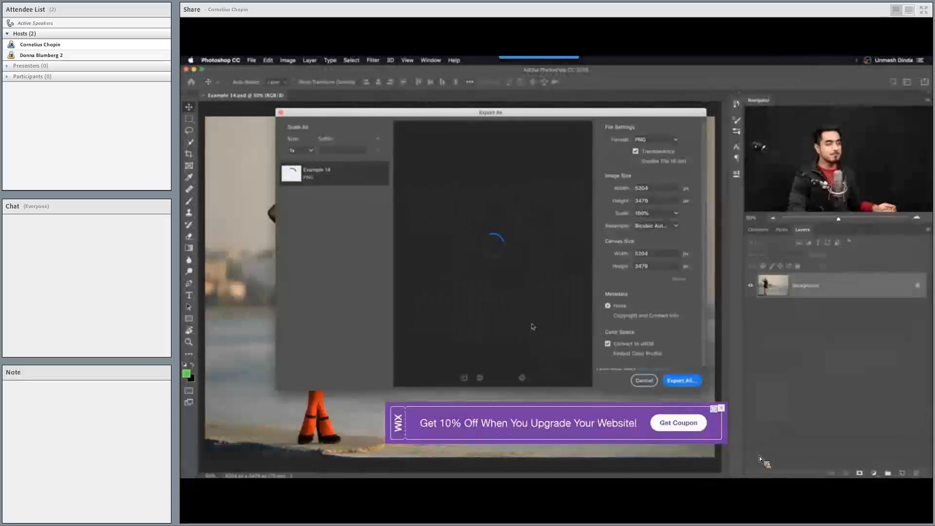
left_click(758, 454)
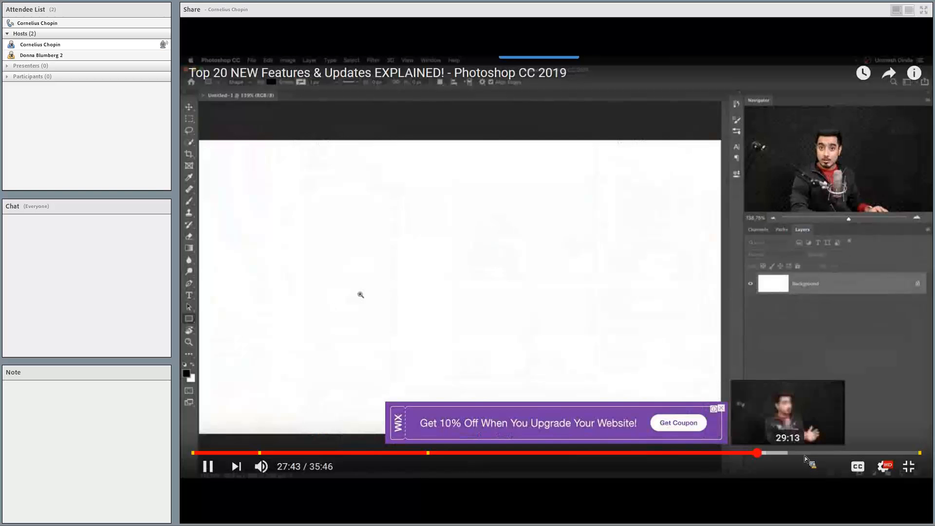
left_click(826, 456)
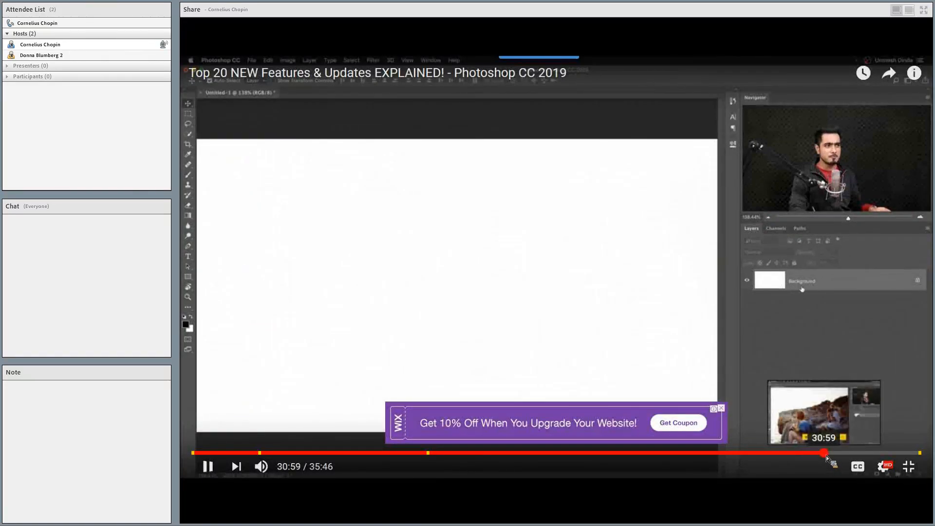
left_click(826, 456)
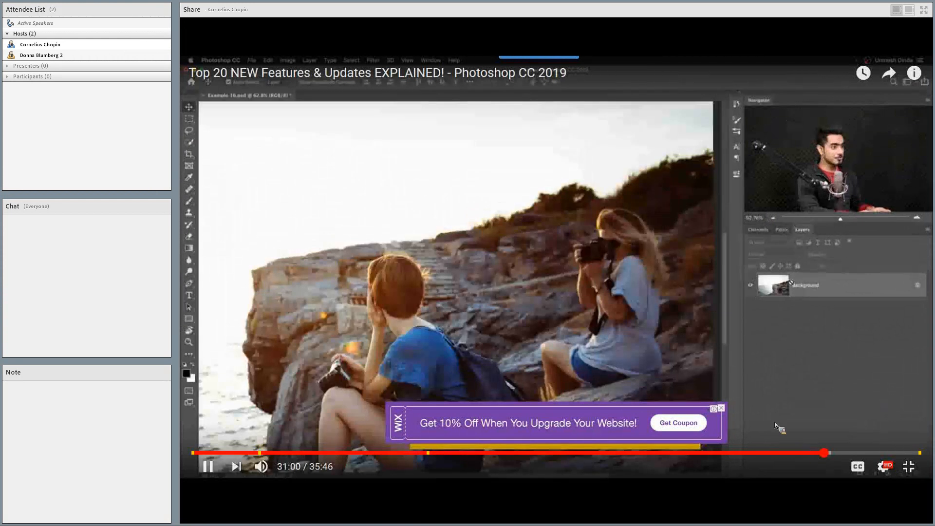
left_click(813, 453)
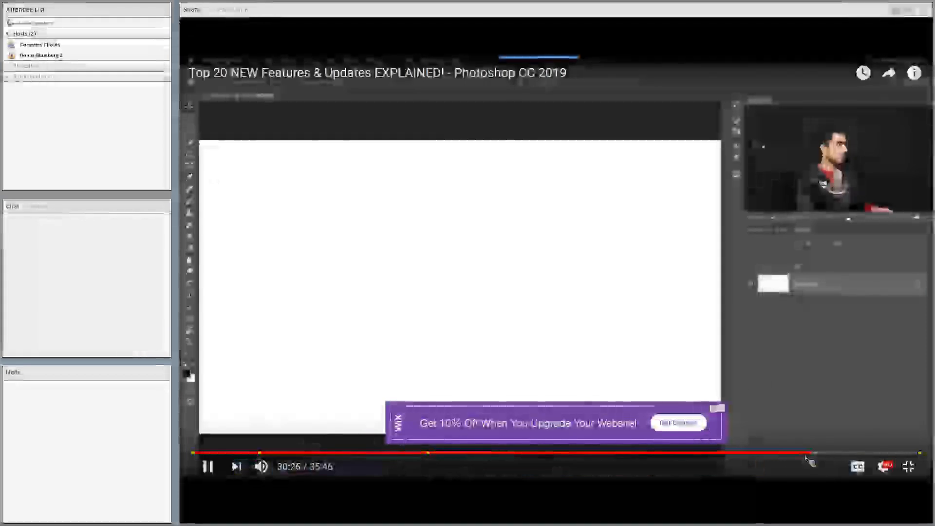
left_click(802, 453)
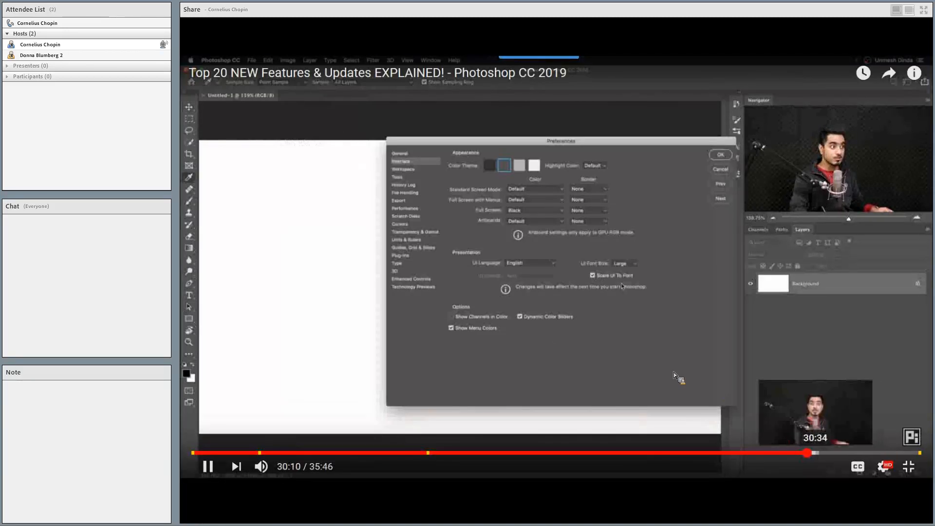
left_click(815, 453)
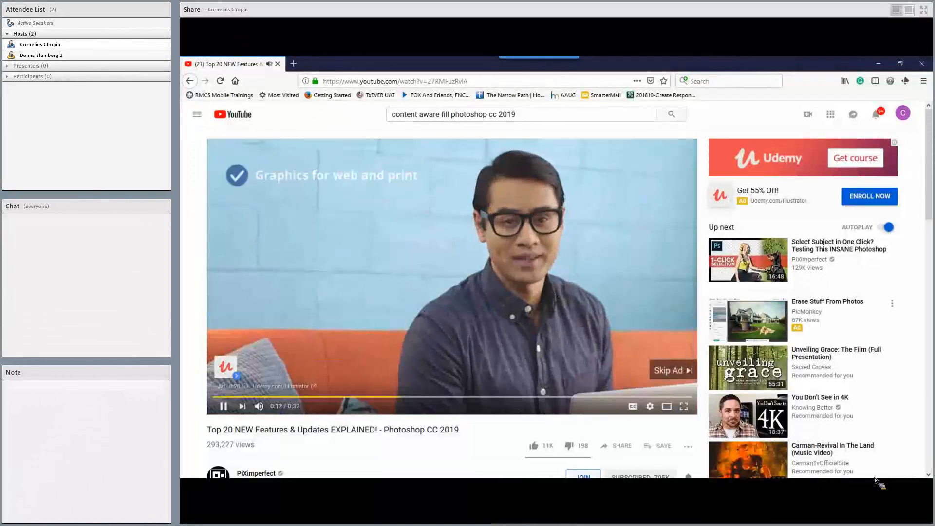
- Show the hidden system tray icons to reach the sound volume control
left_click(870, 470)
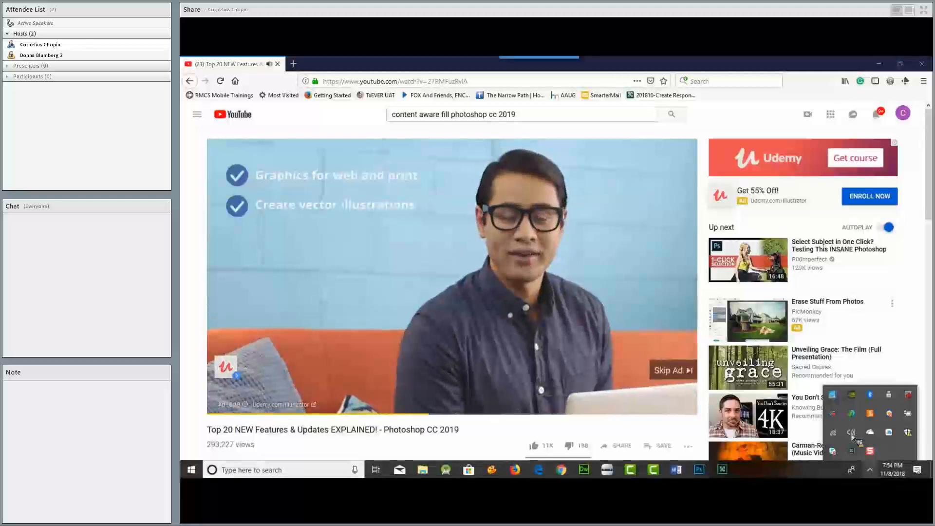